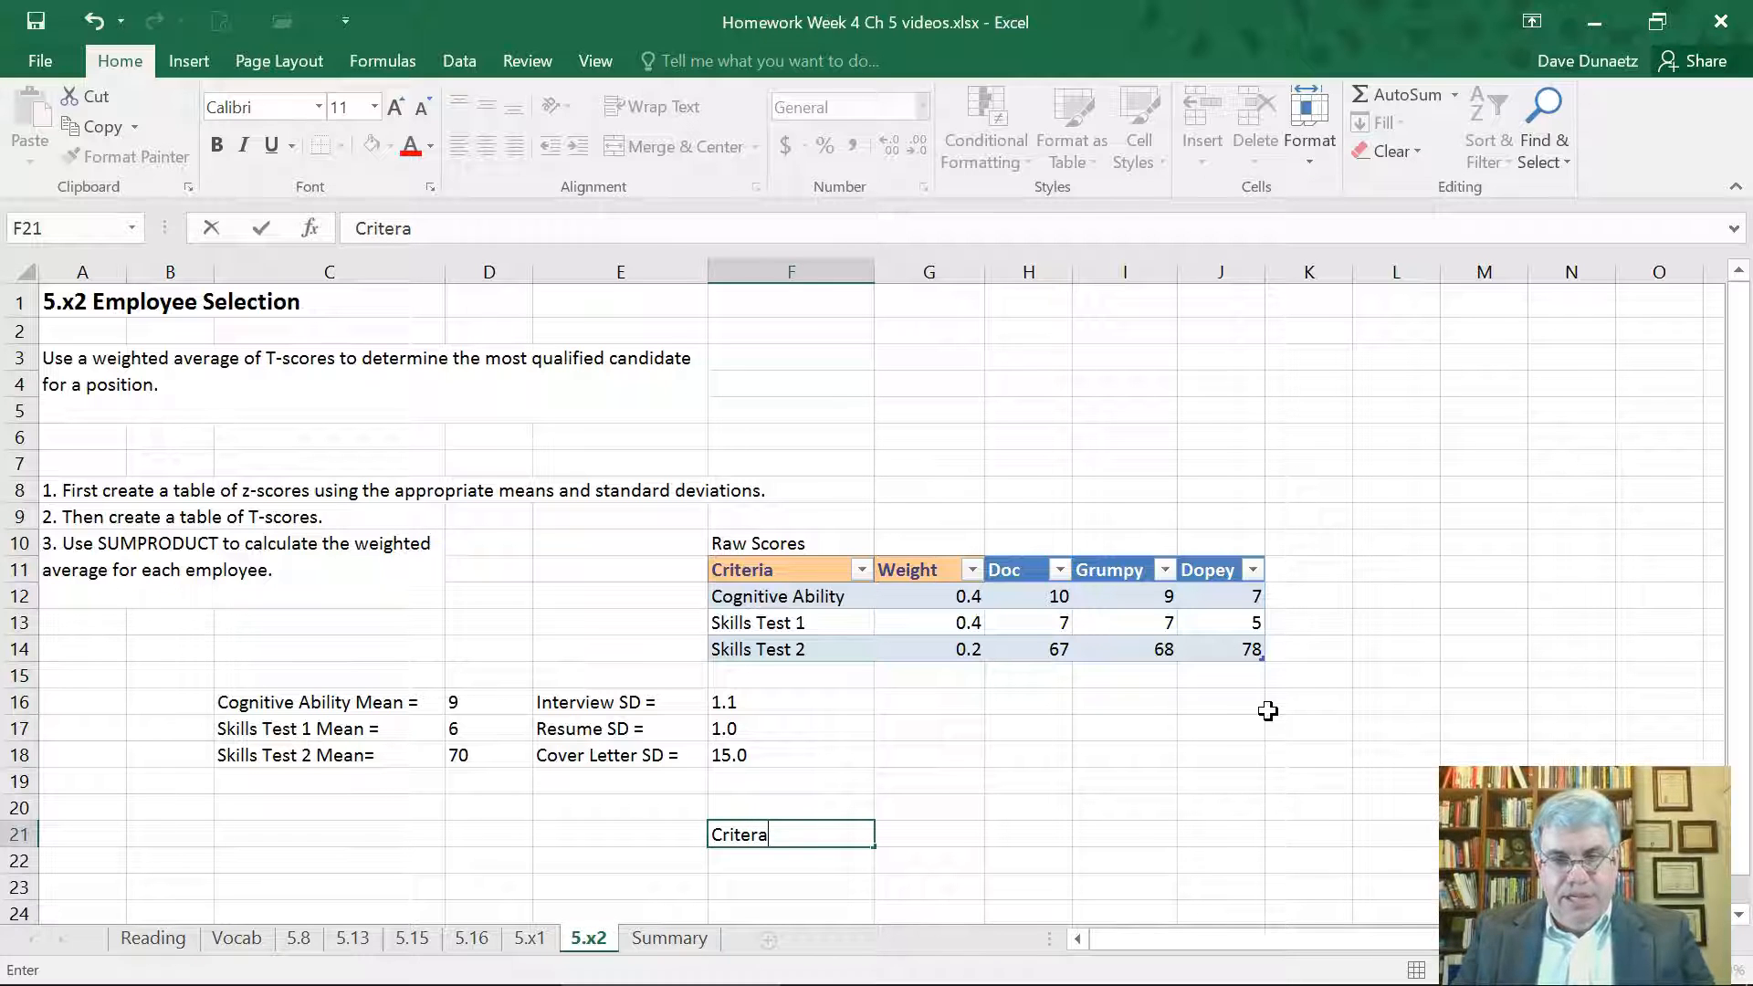
# Commit the Critera header in F21 and enter Cognitive Ability, Skills Test 1 and Skills Test 2 in F22:F24.
pyautogui.press('Return')
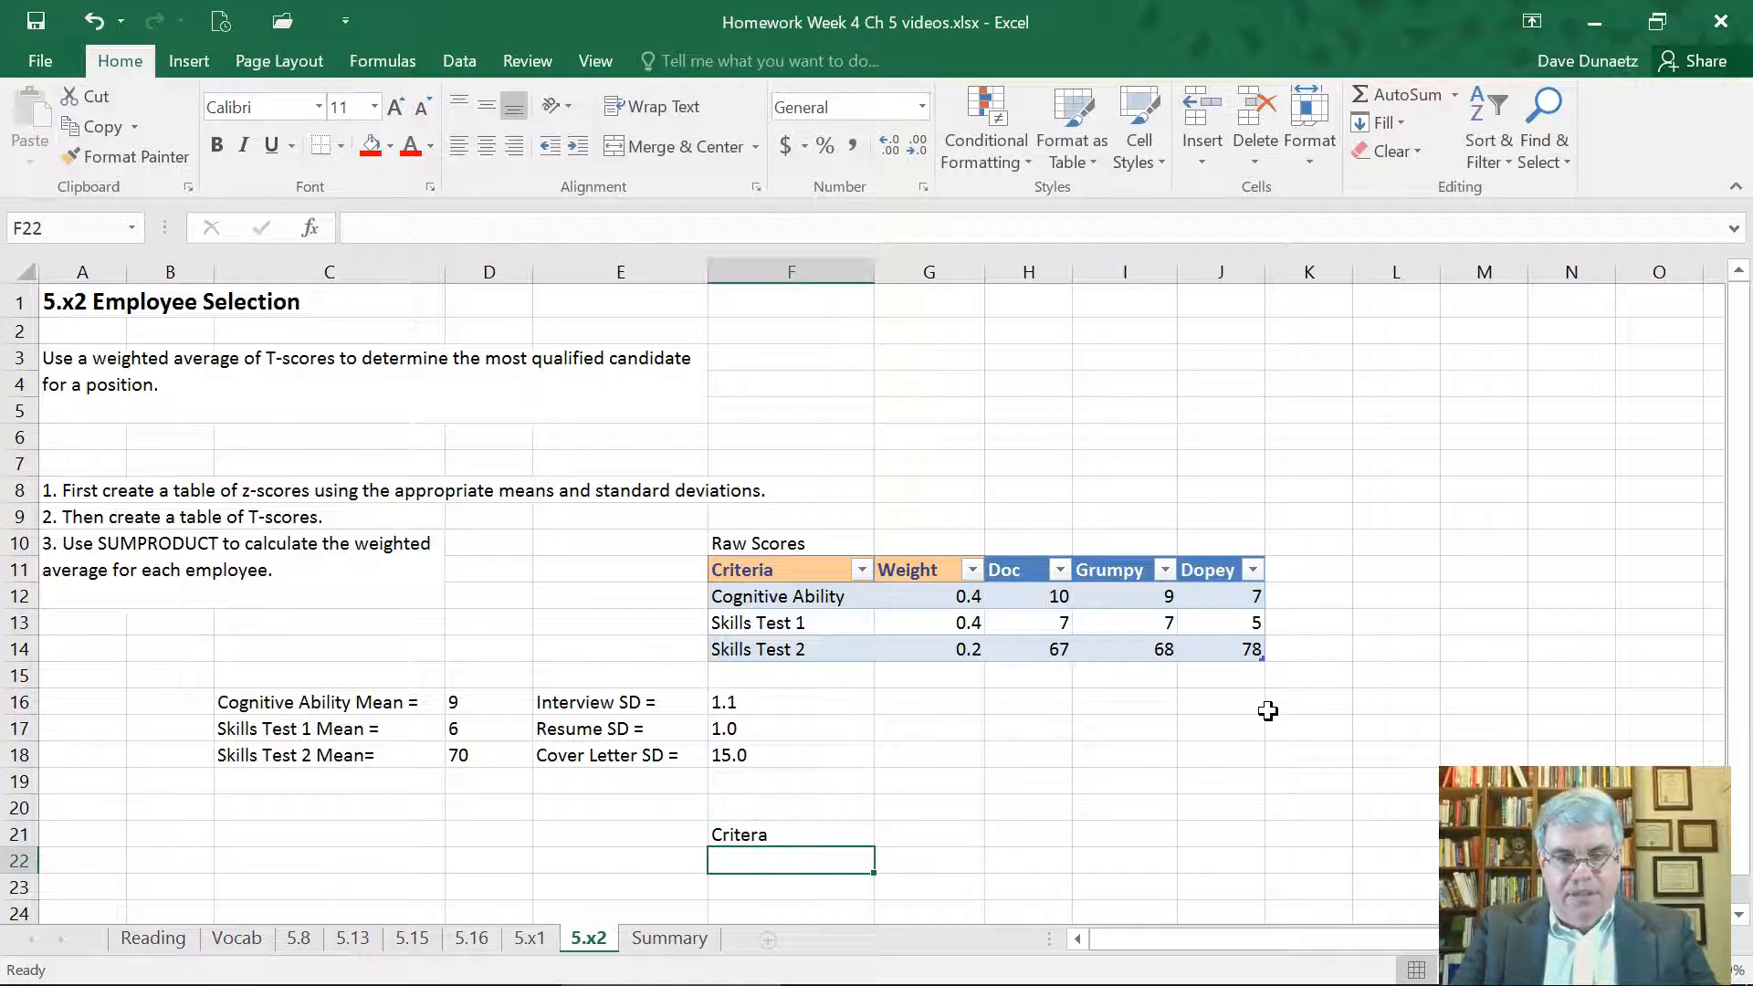
pyautogui.write('Co')
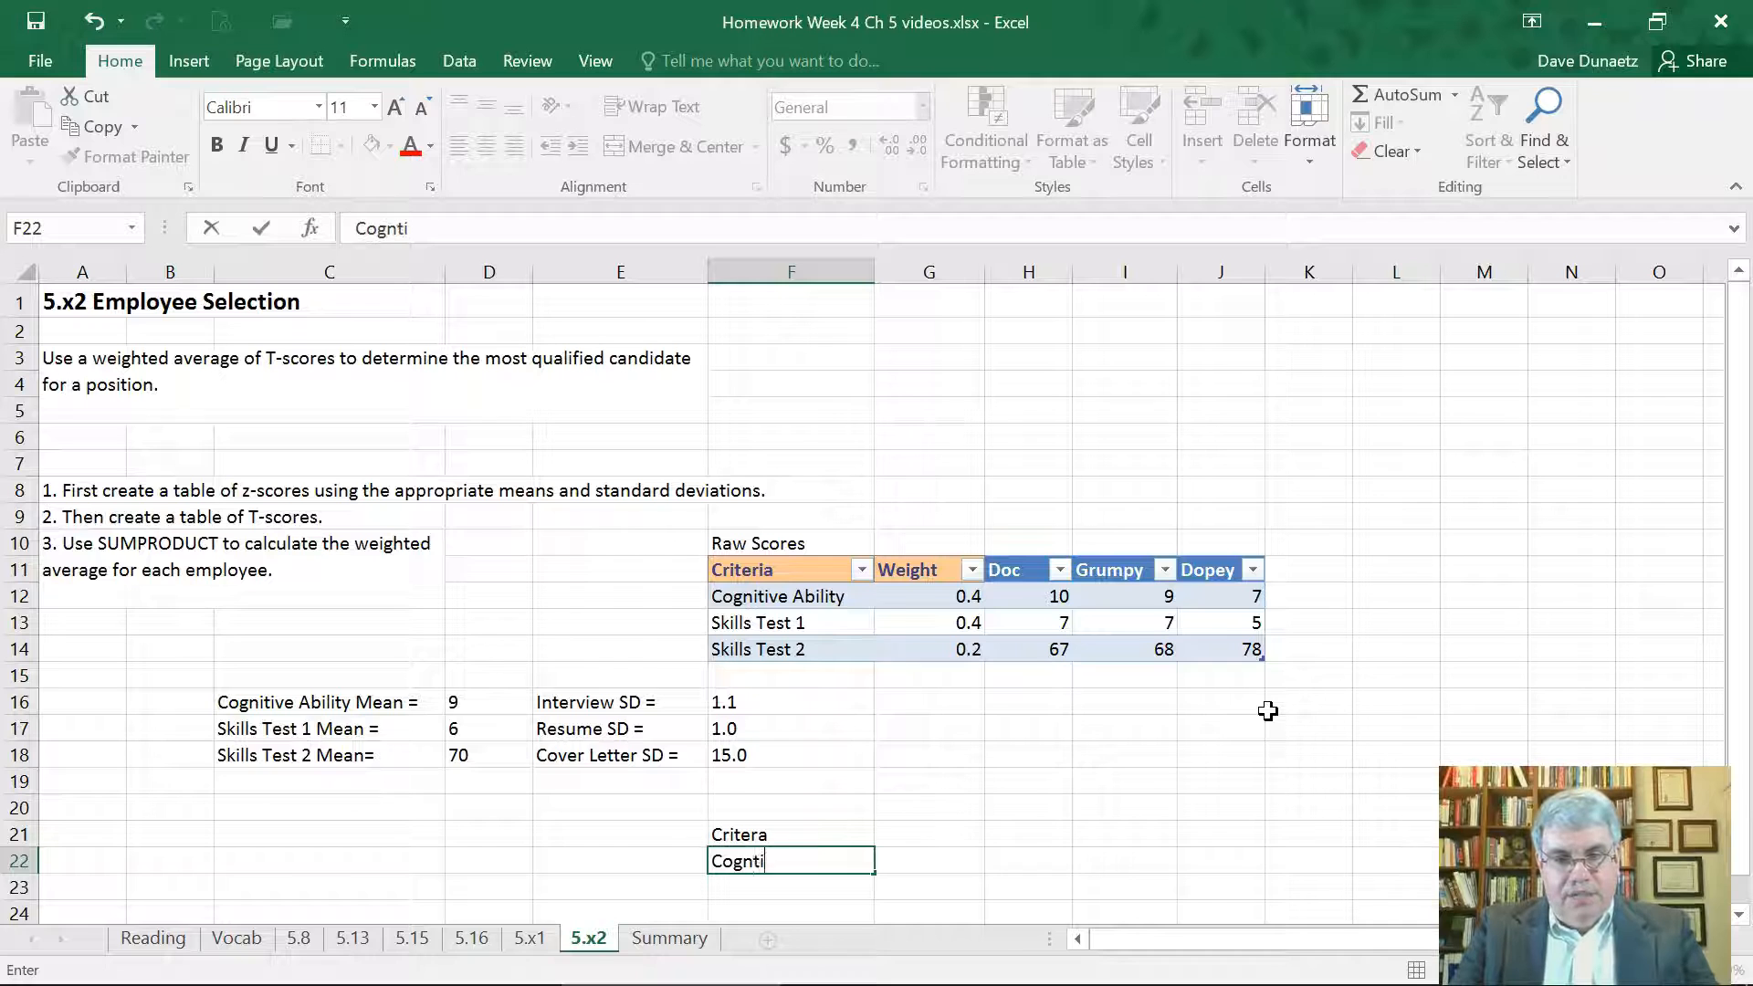
pyautogui.write('gnitive Ability')
pyautogui.press('Return')
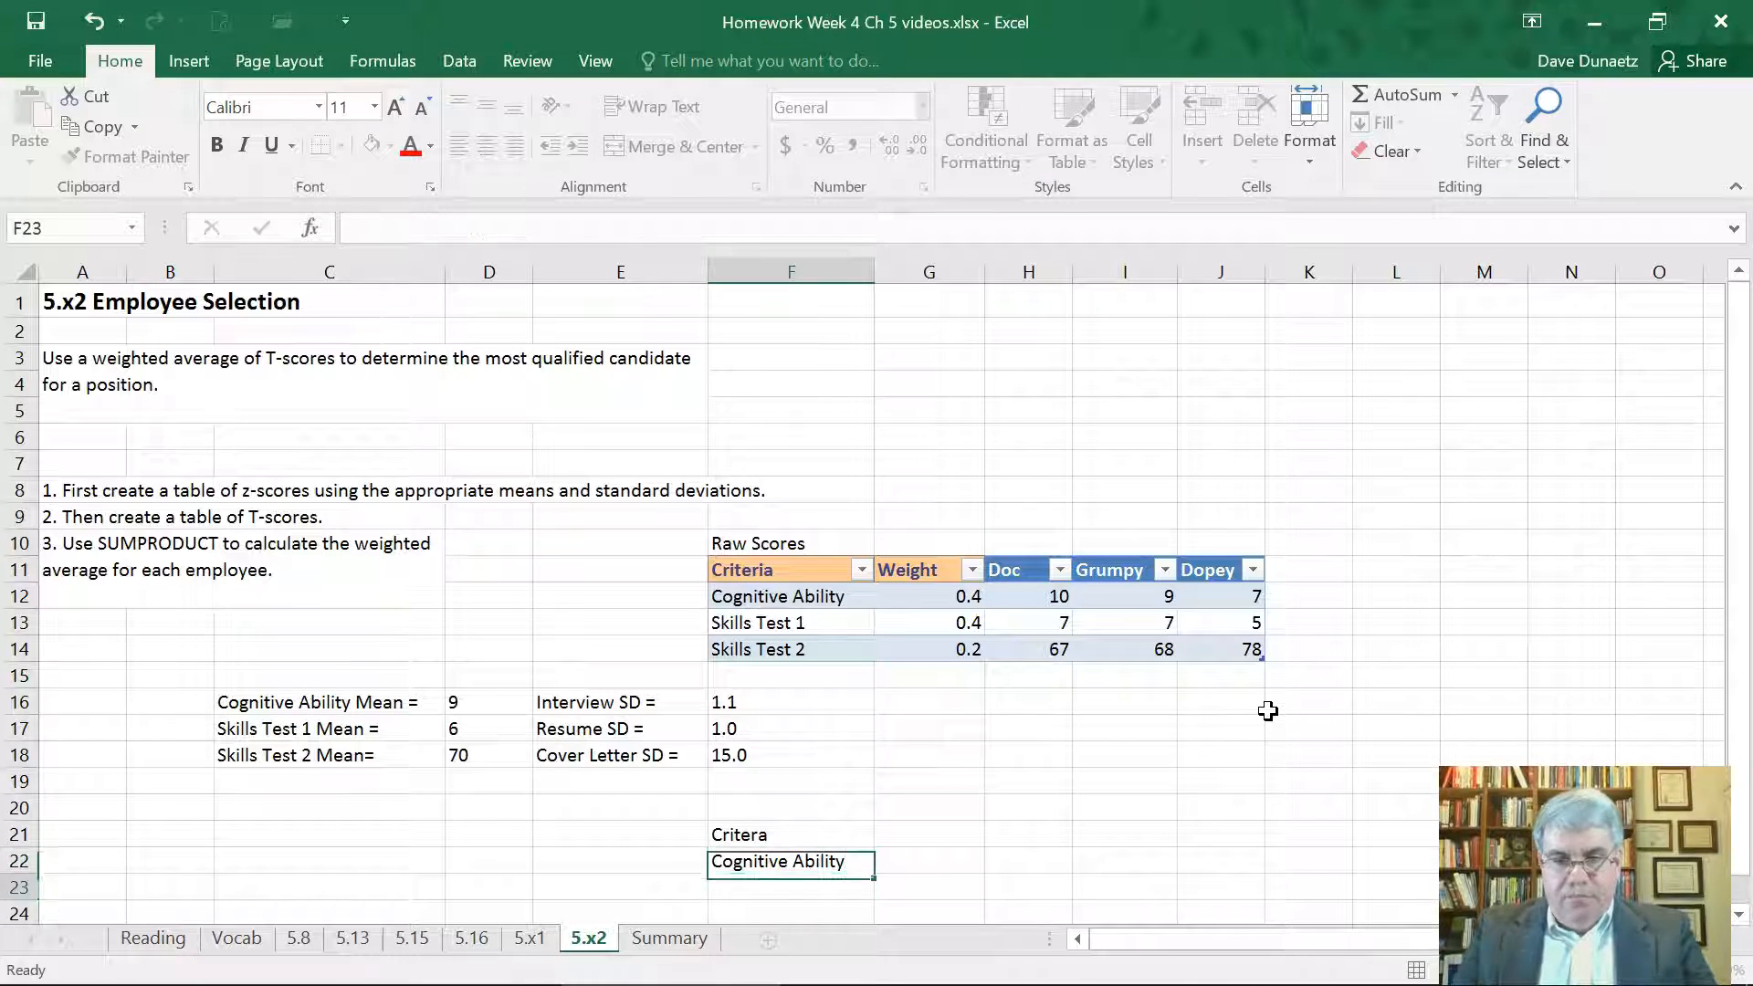
pyautogui.write('Skill')
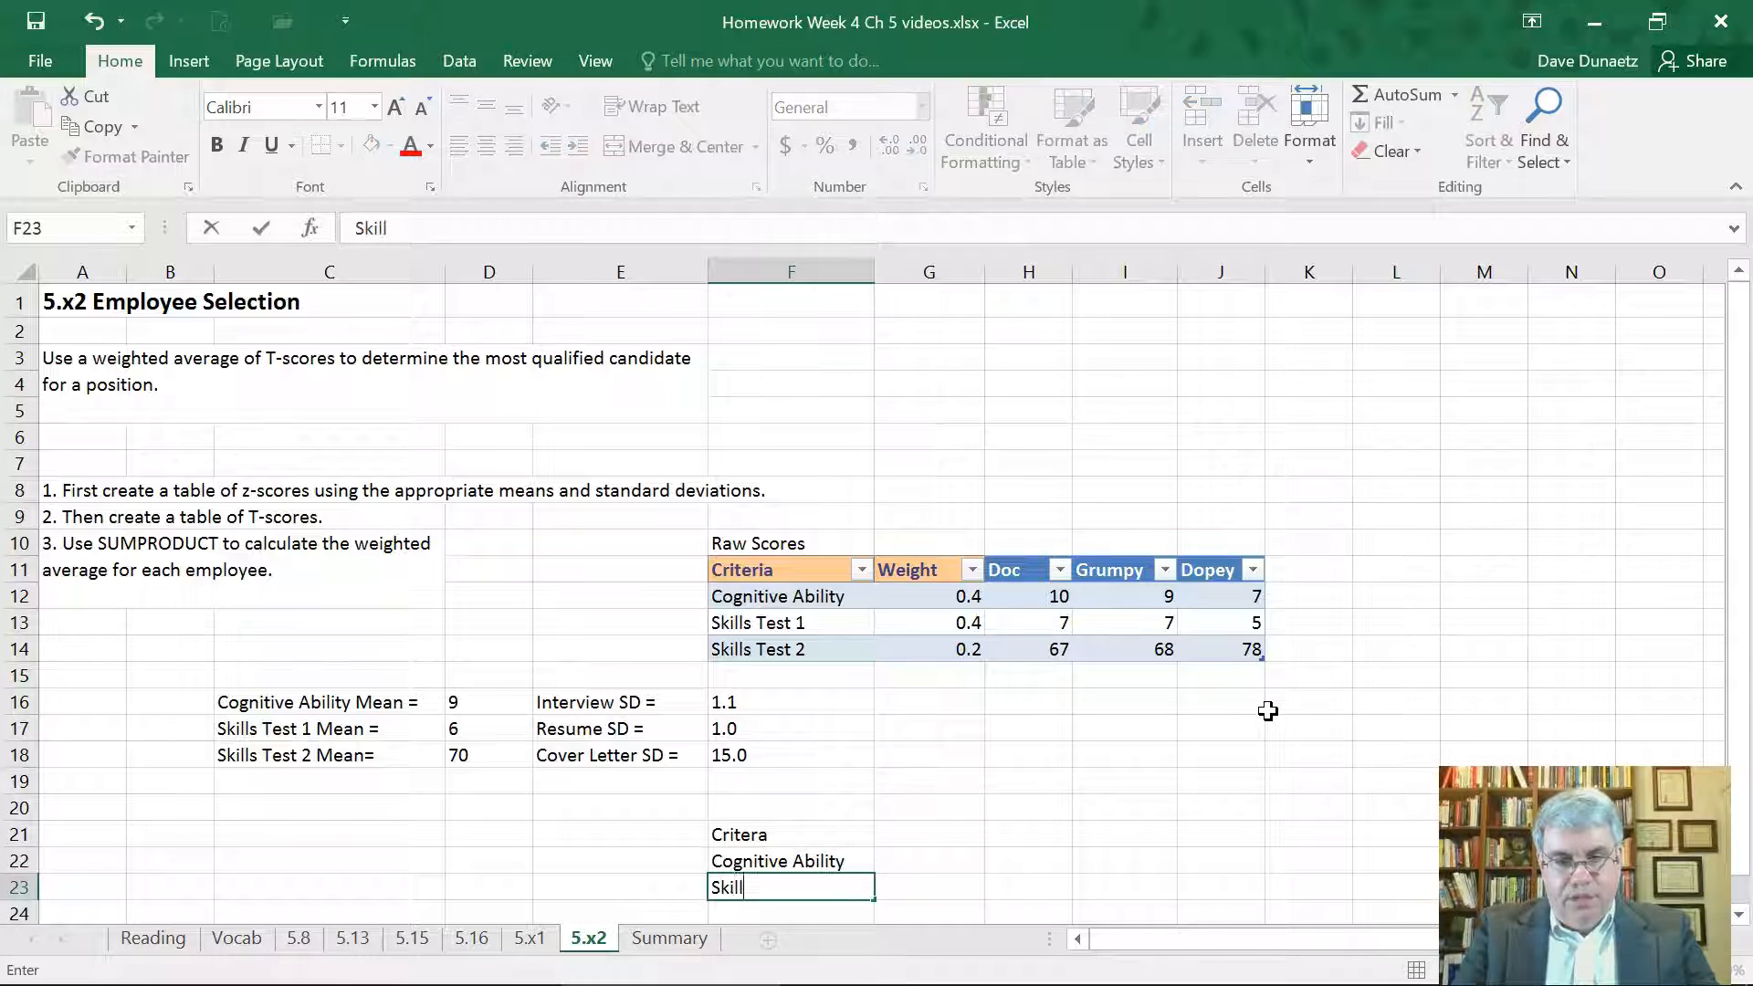
pyautogui.write('s Test 1')
pyautogui.press('Return')
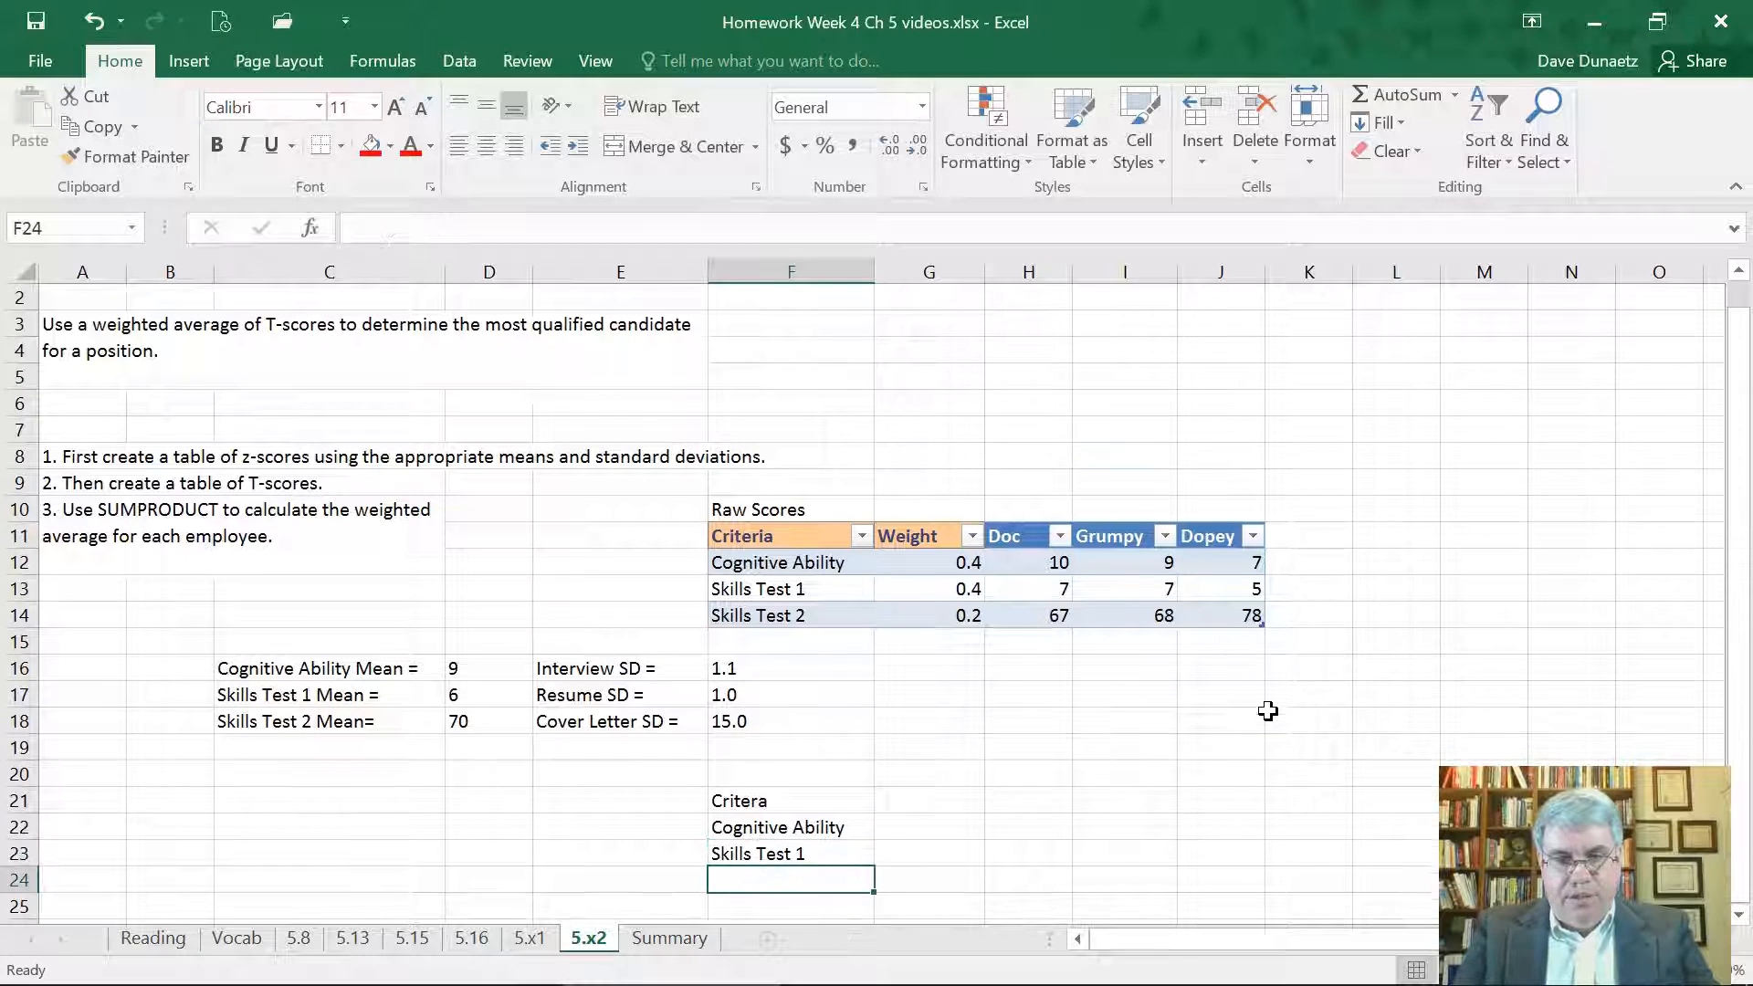
pyautogui.write('Ski')
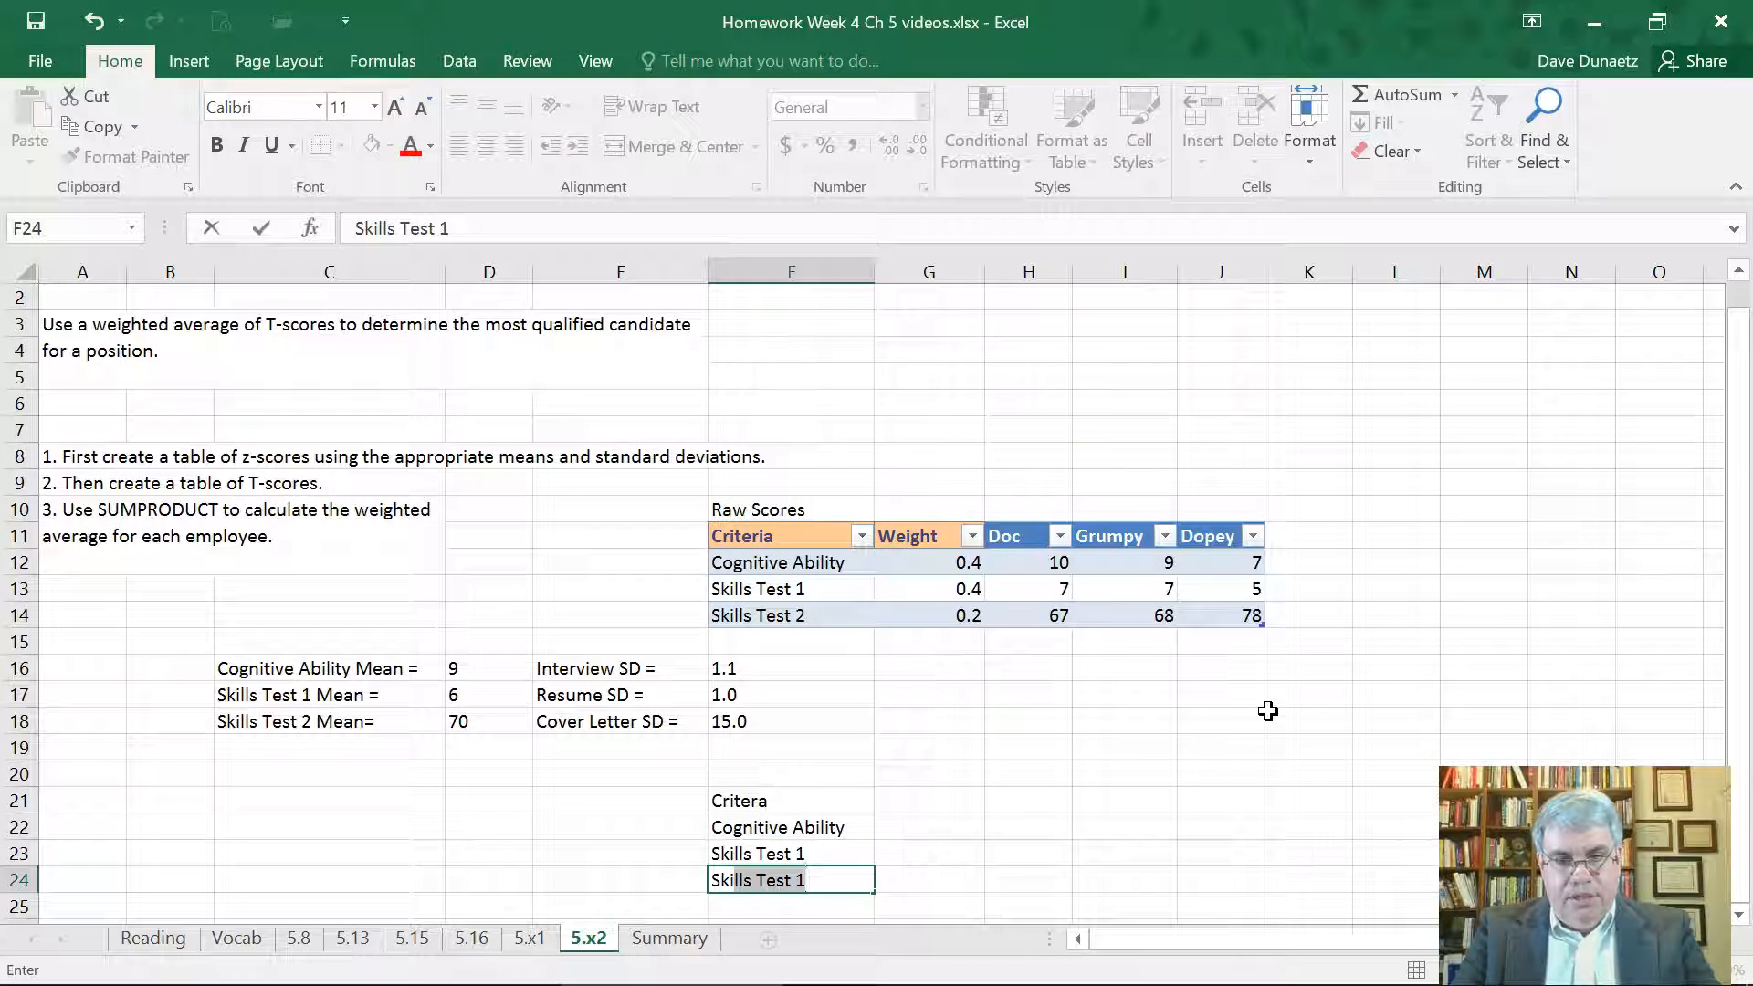
pyautogui.write('lls Test ')
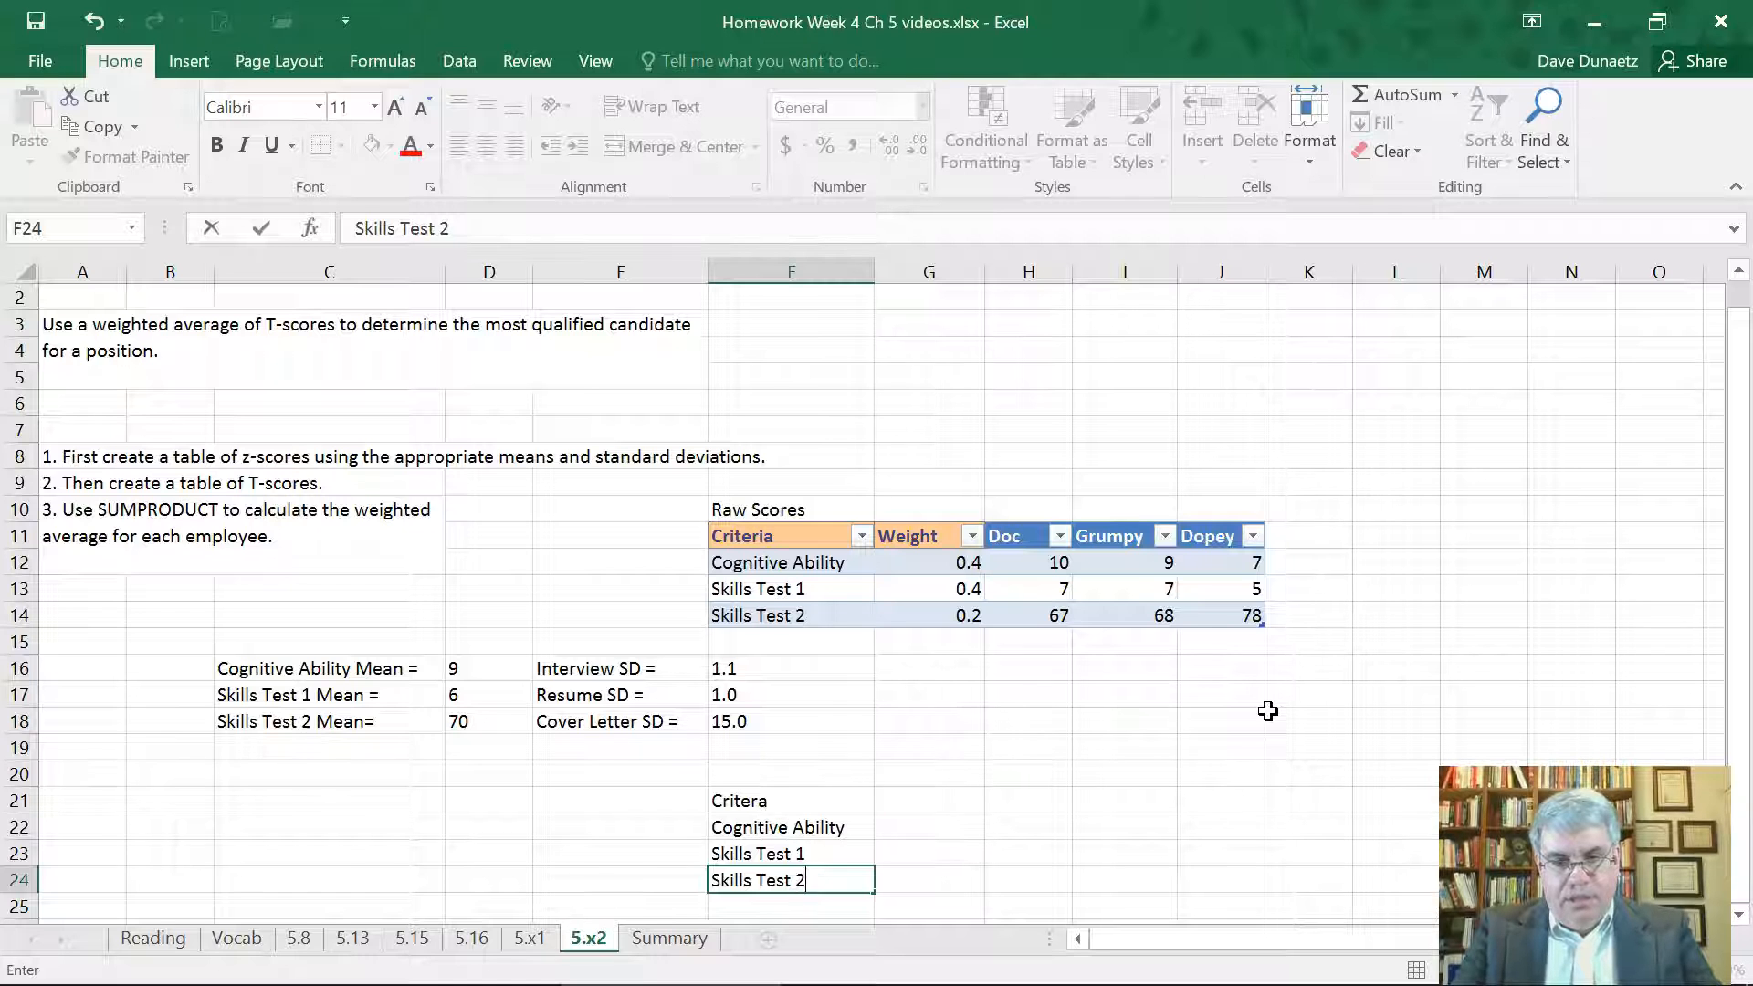
pyautogui.write('2')
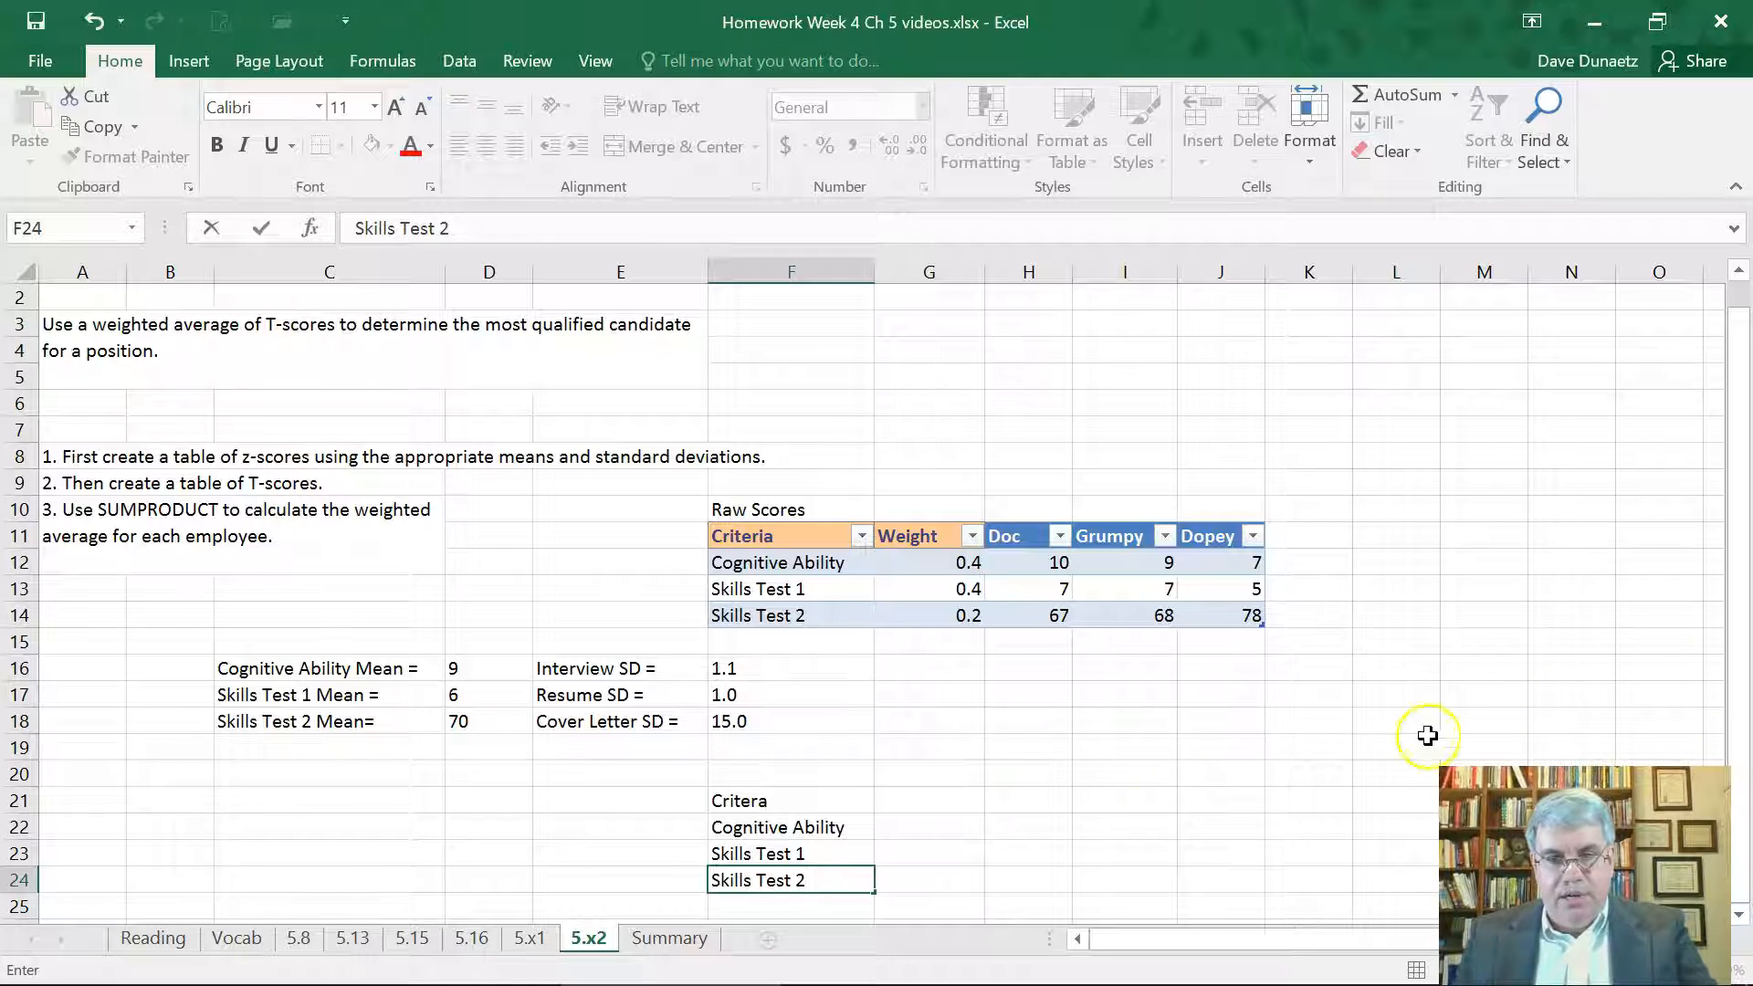
# Enter the header Weight in G21 with the weights .4, .4 and .2 for the three criteria beneath it.
pyautogui.click(960, 800)
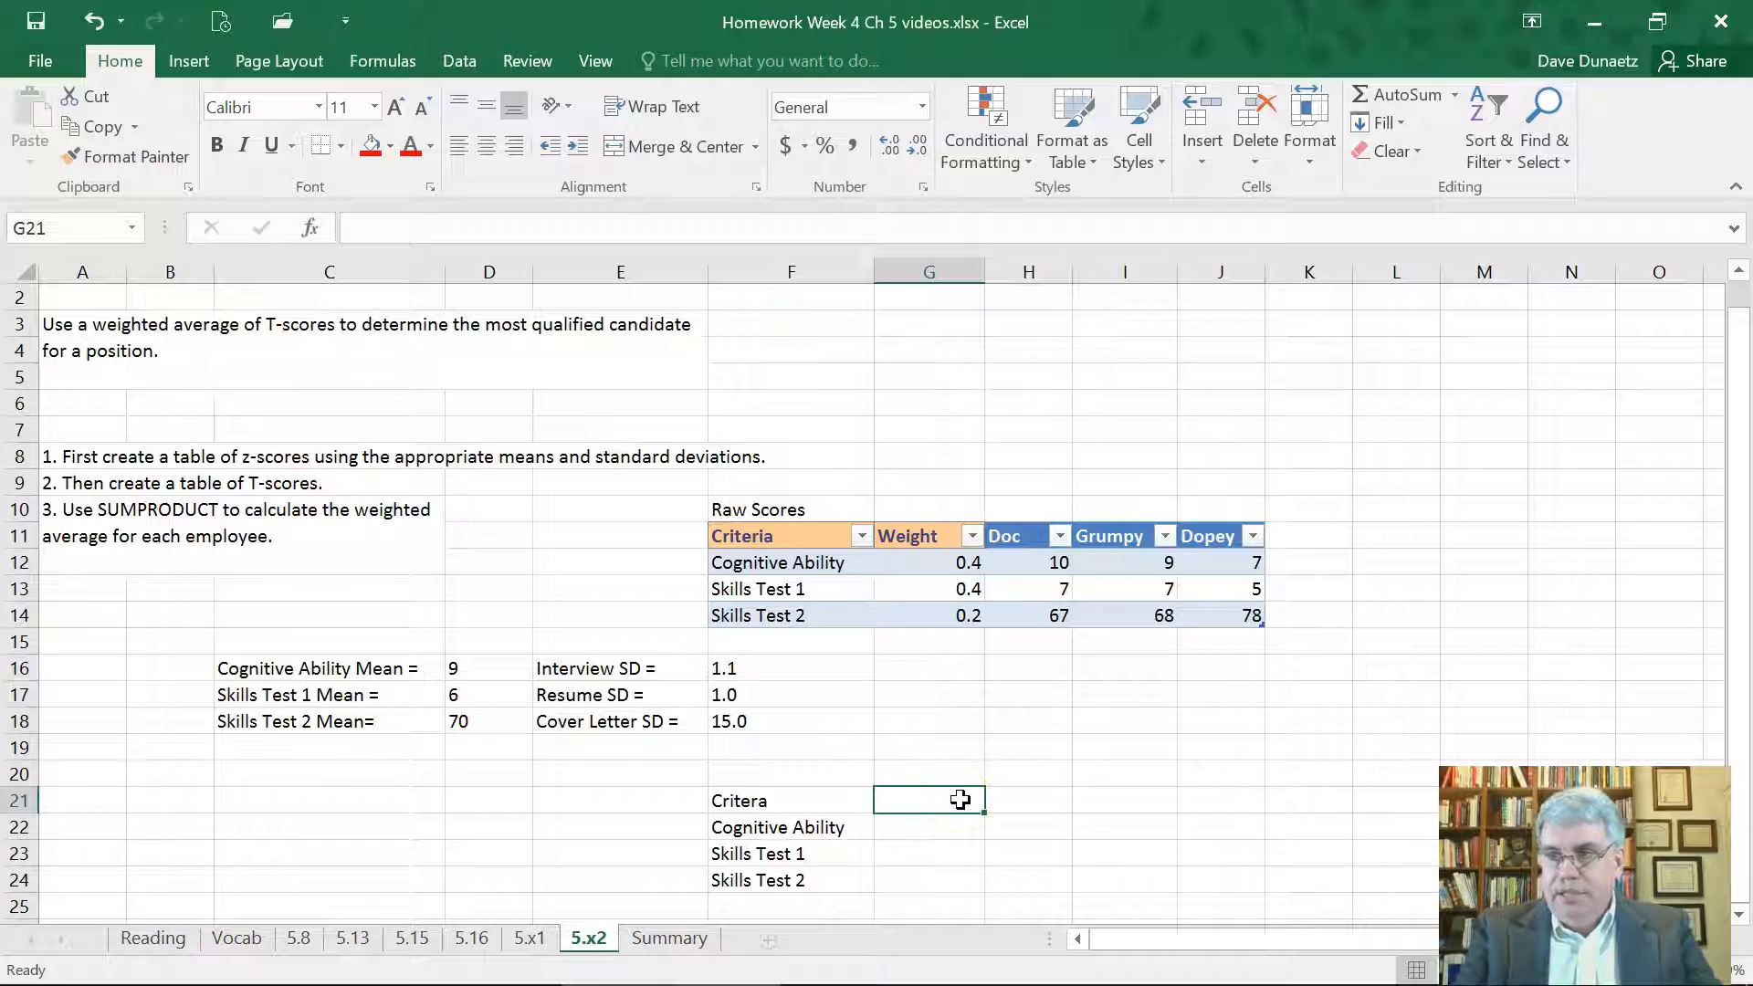
pyautogui.write('WEight')
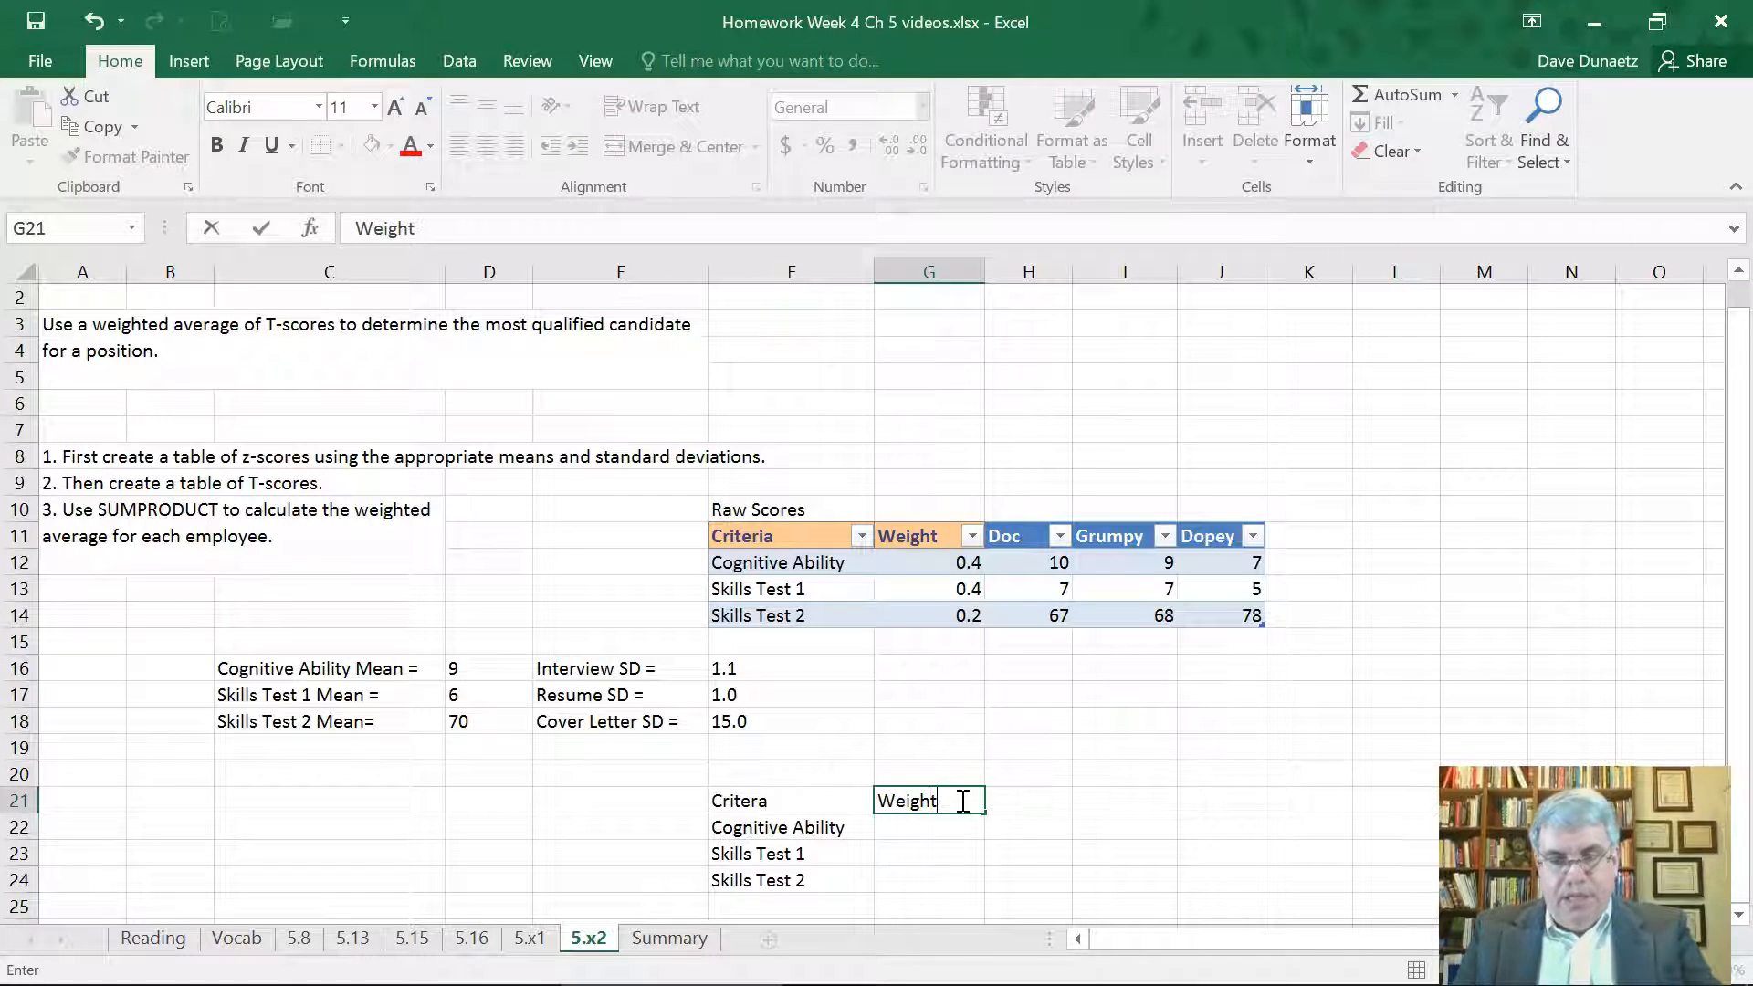
pyautogui.press('Return')
pyautogui.write('a')
pyautogui.write('.4')
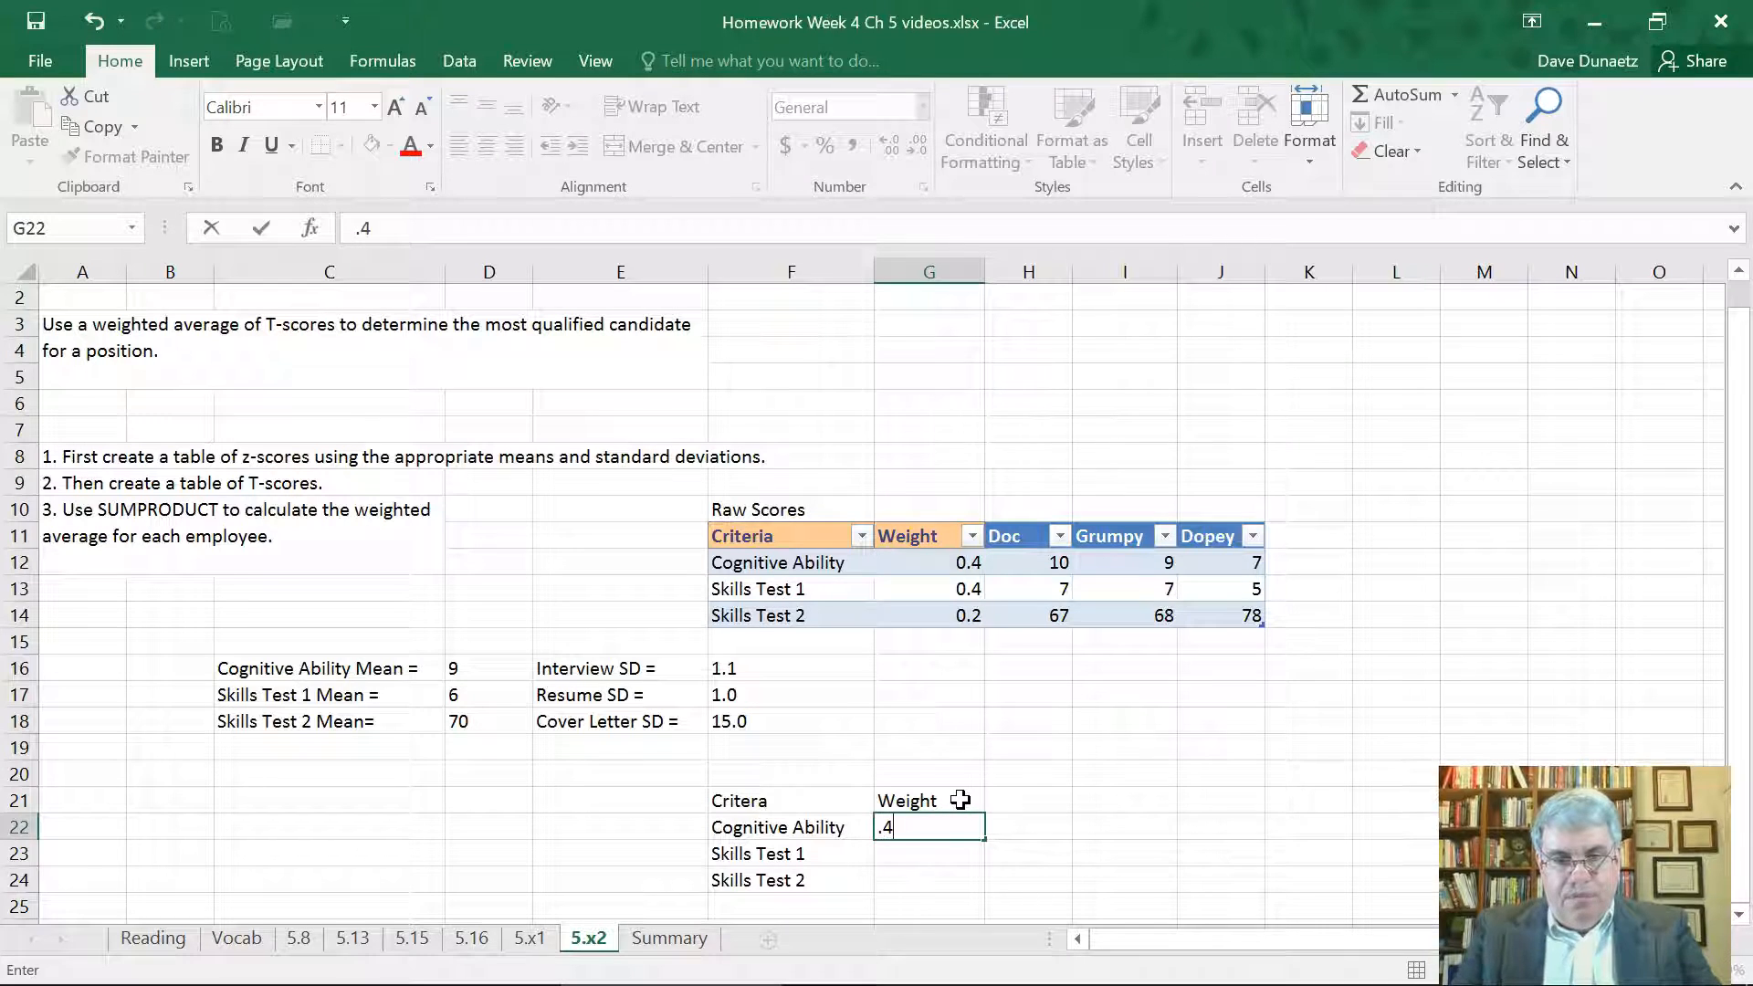
pyautogui.press('Return')
pyautogui.write('.4')
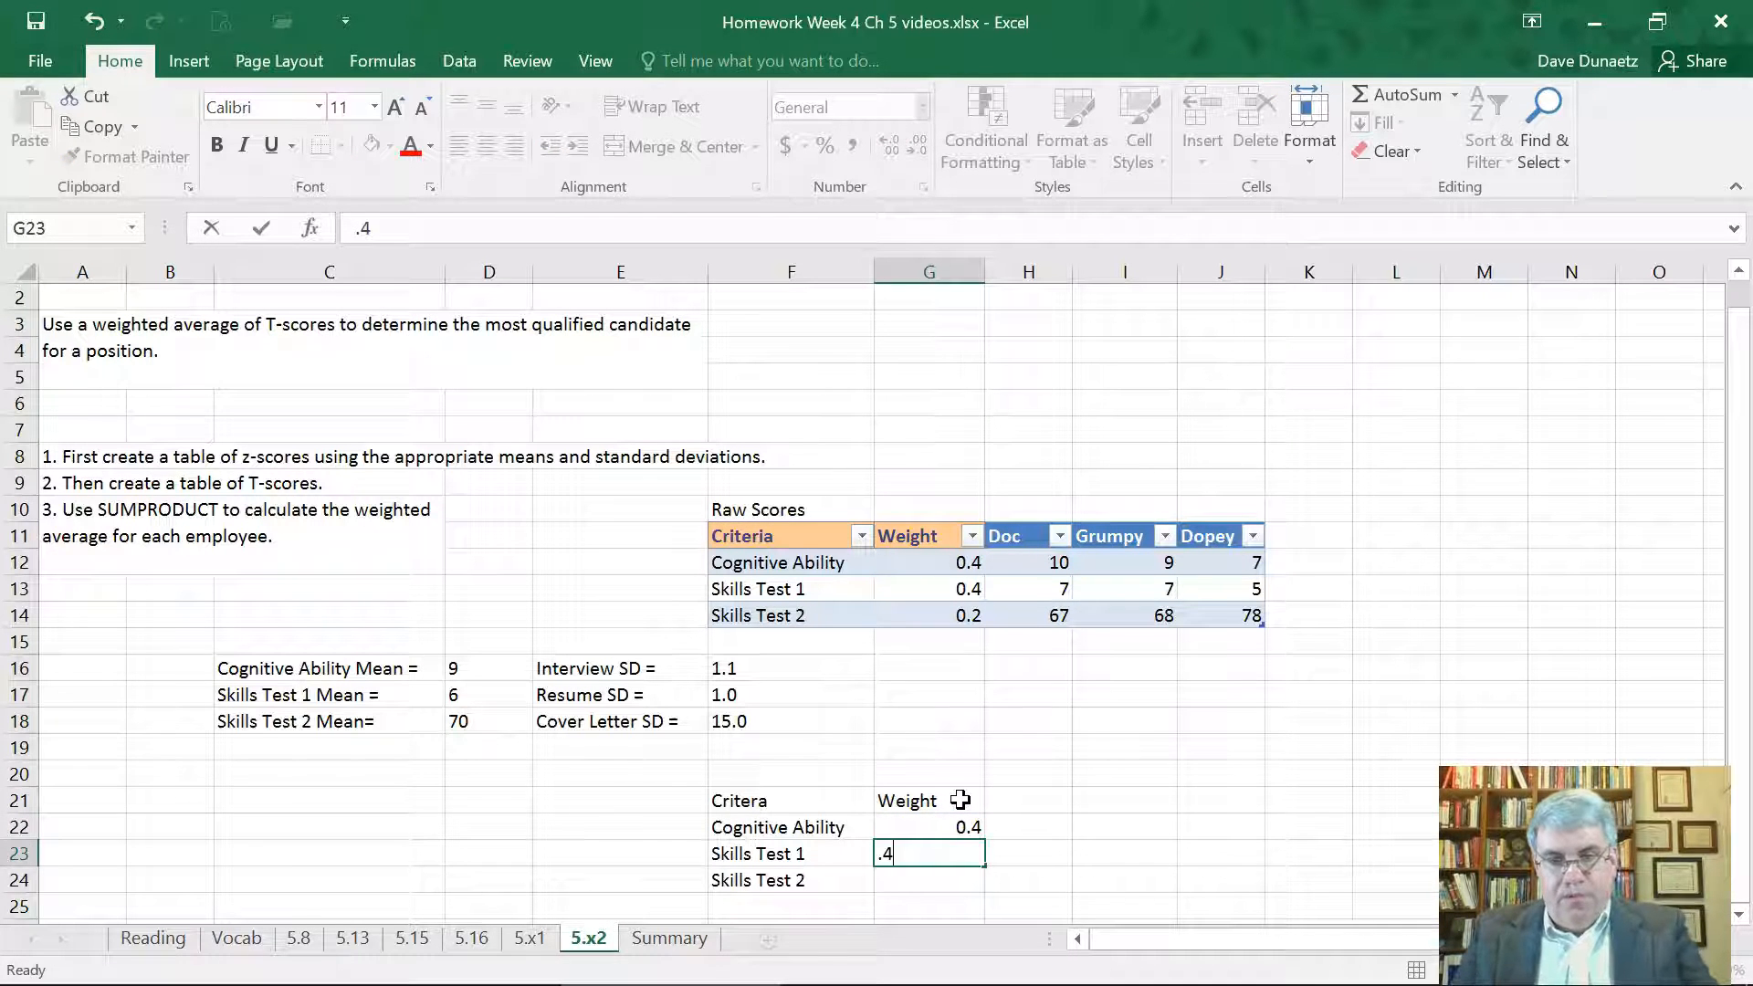
pyautogui.press('Return')
pyautogui.write('.')
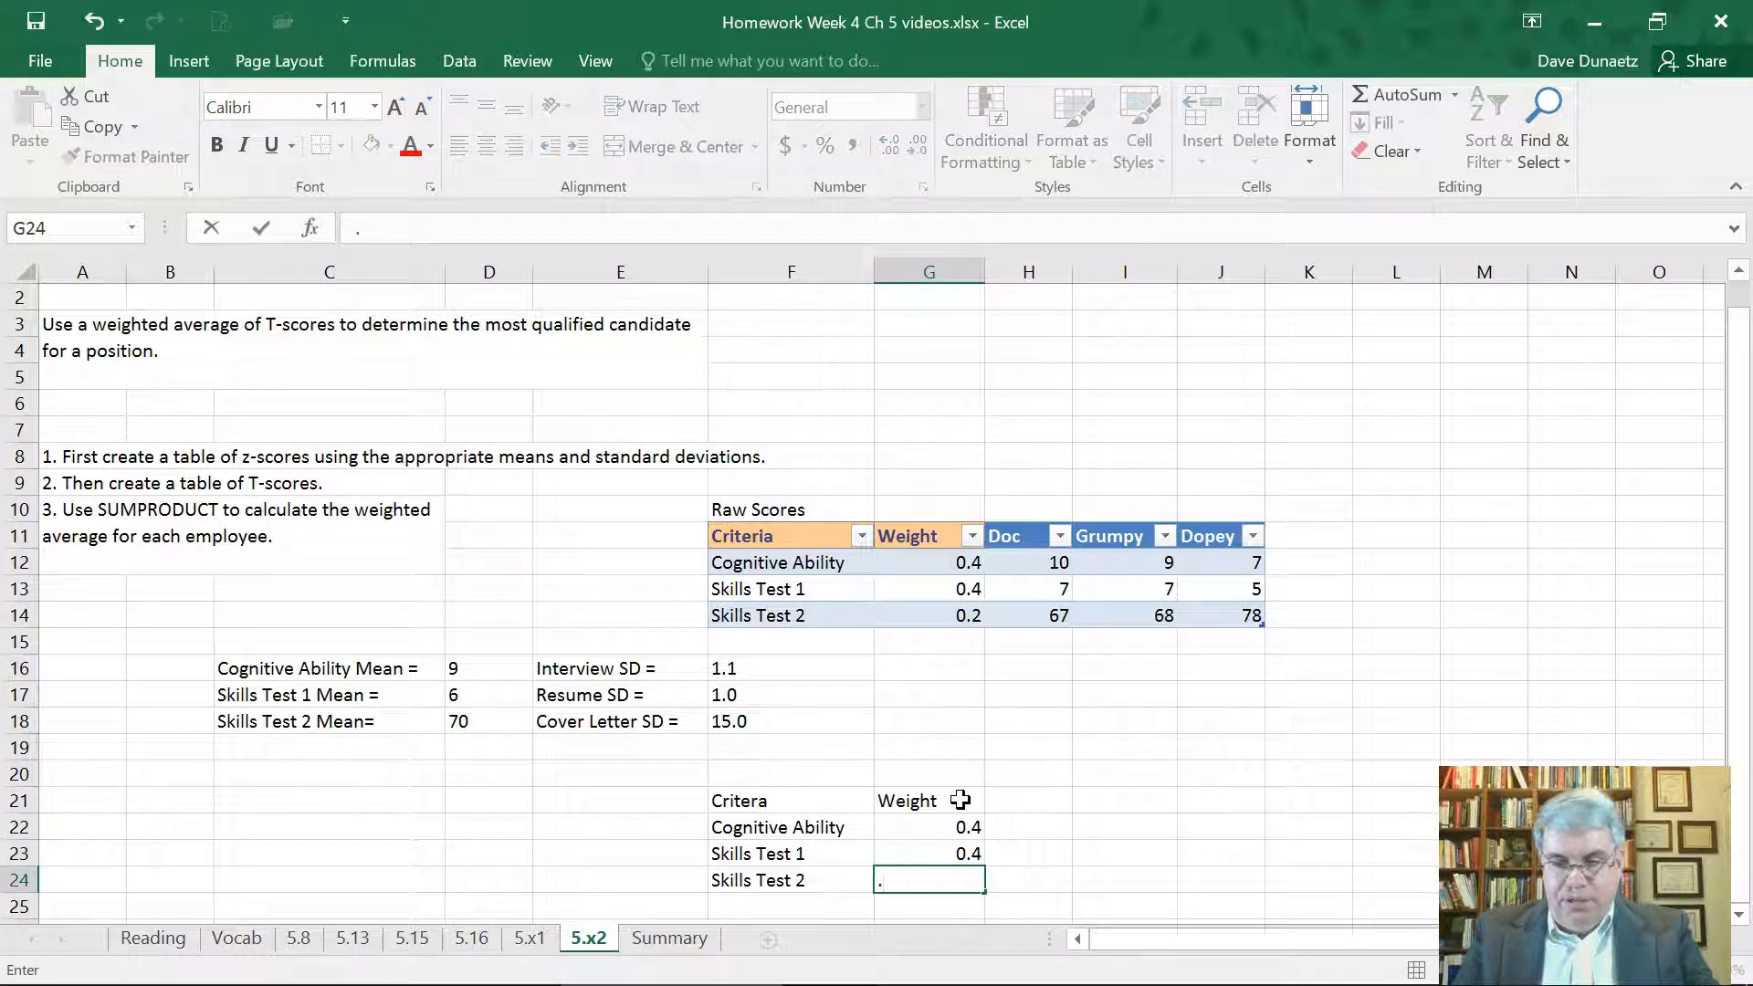
pyautogui.press('Up')
# Convert the range F21:G24 into a table with headers.
pyautogui.press('Up')
pyautogui.press('Up')
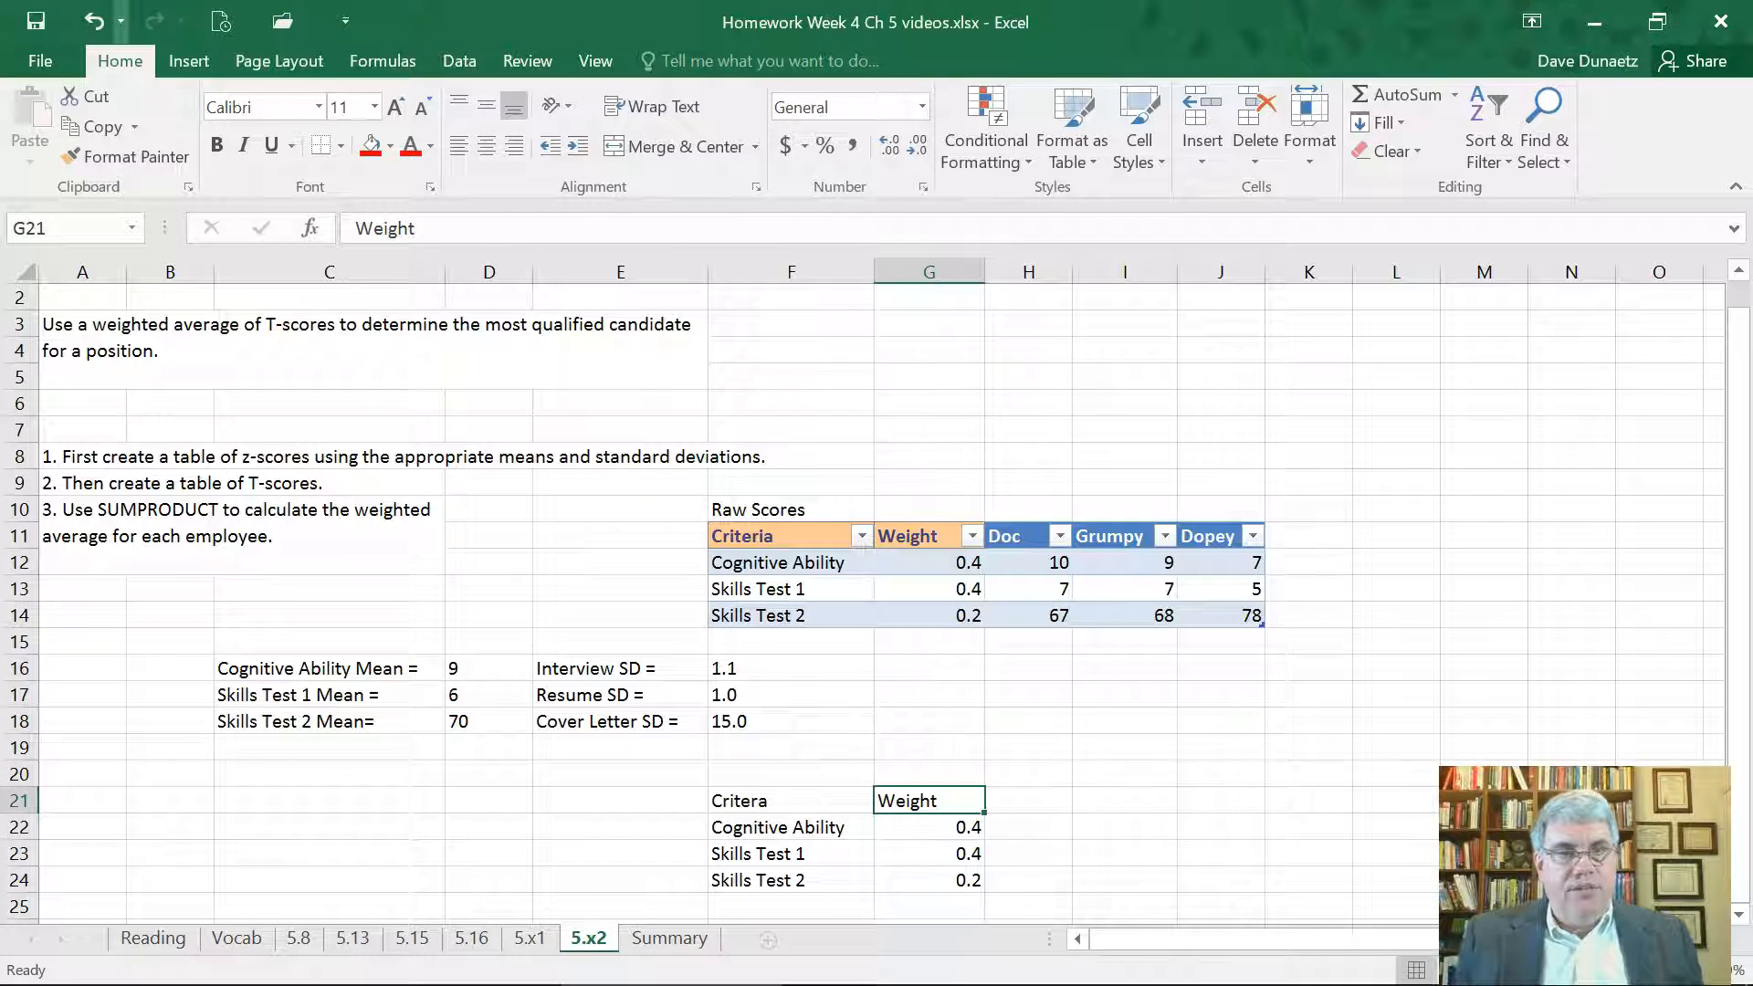
pyautogui.click(195, 62)
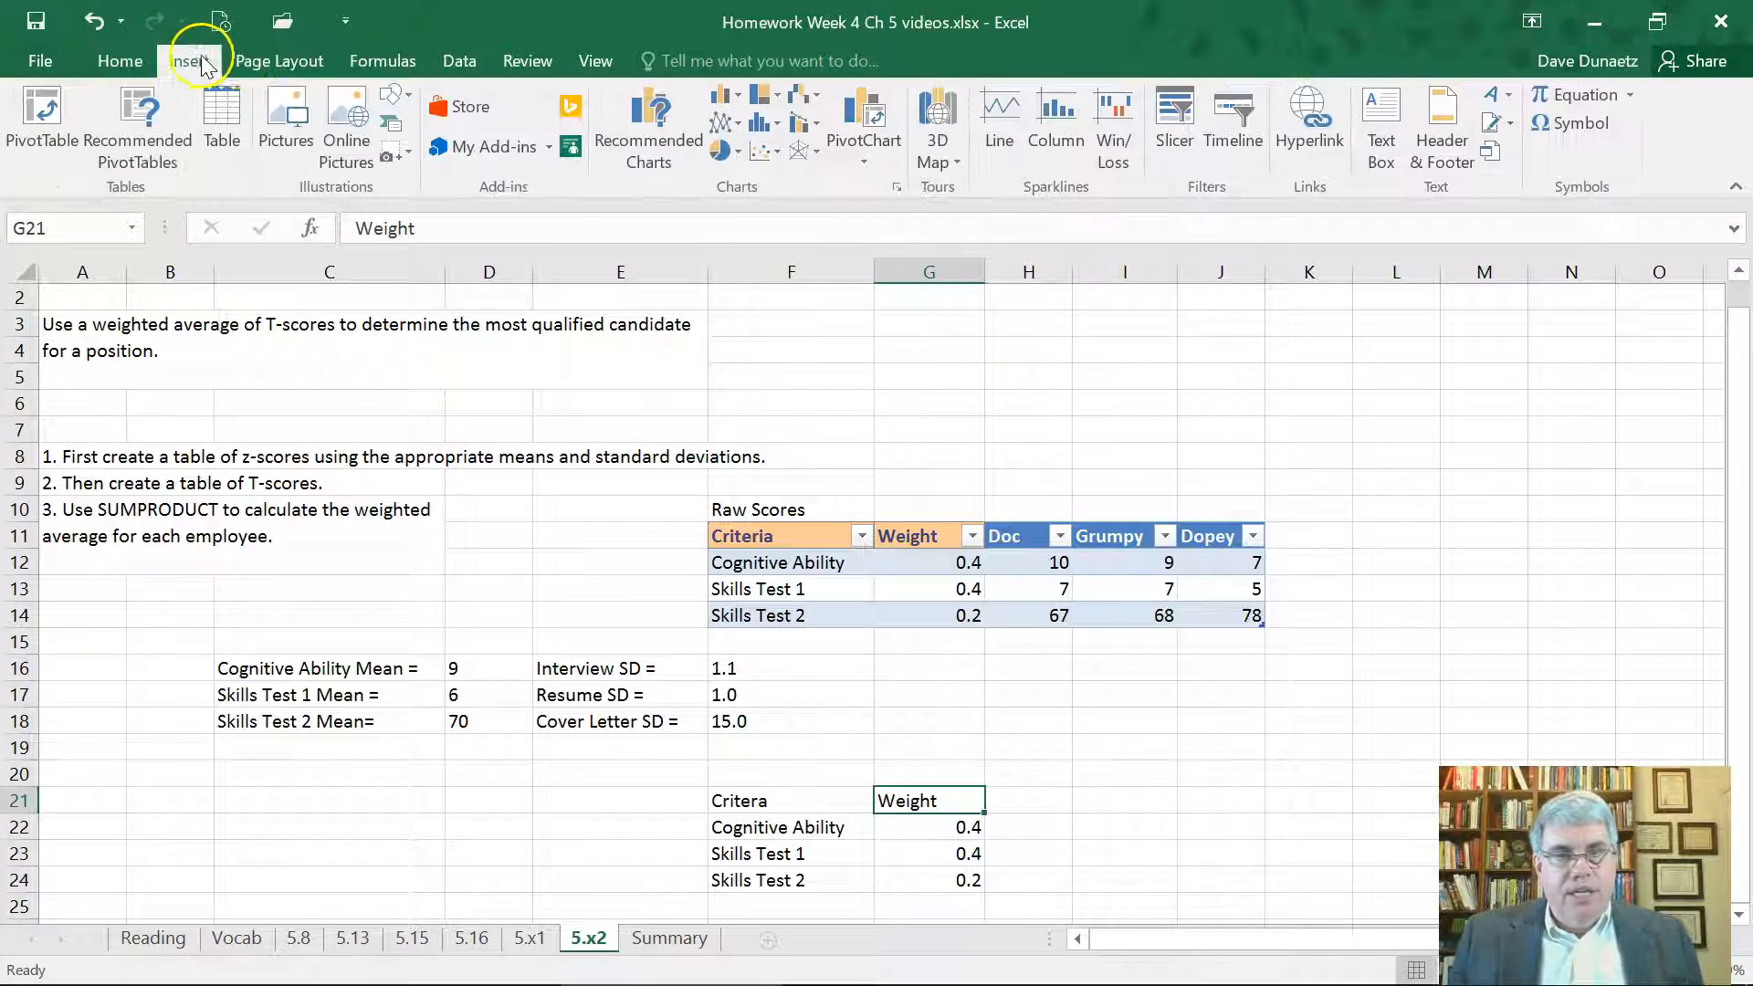
pyautogui.click(222, 124)
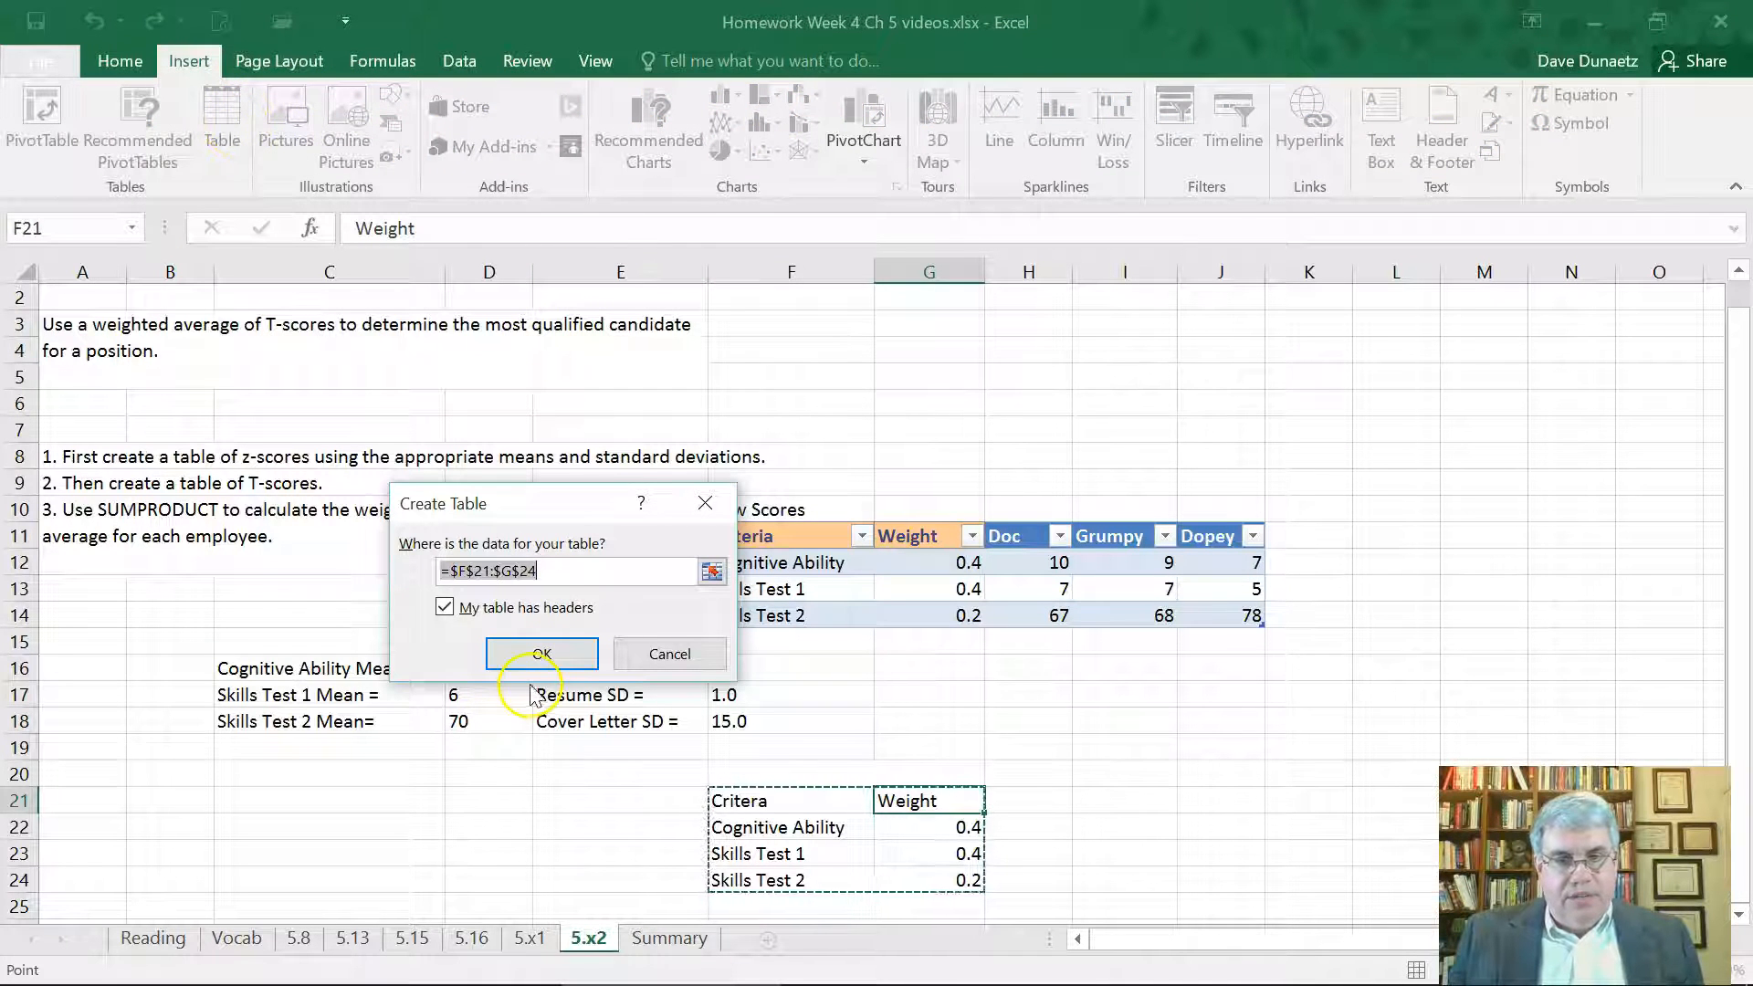
pyautogui.click(548, 655)
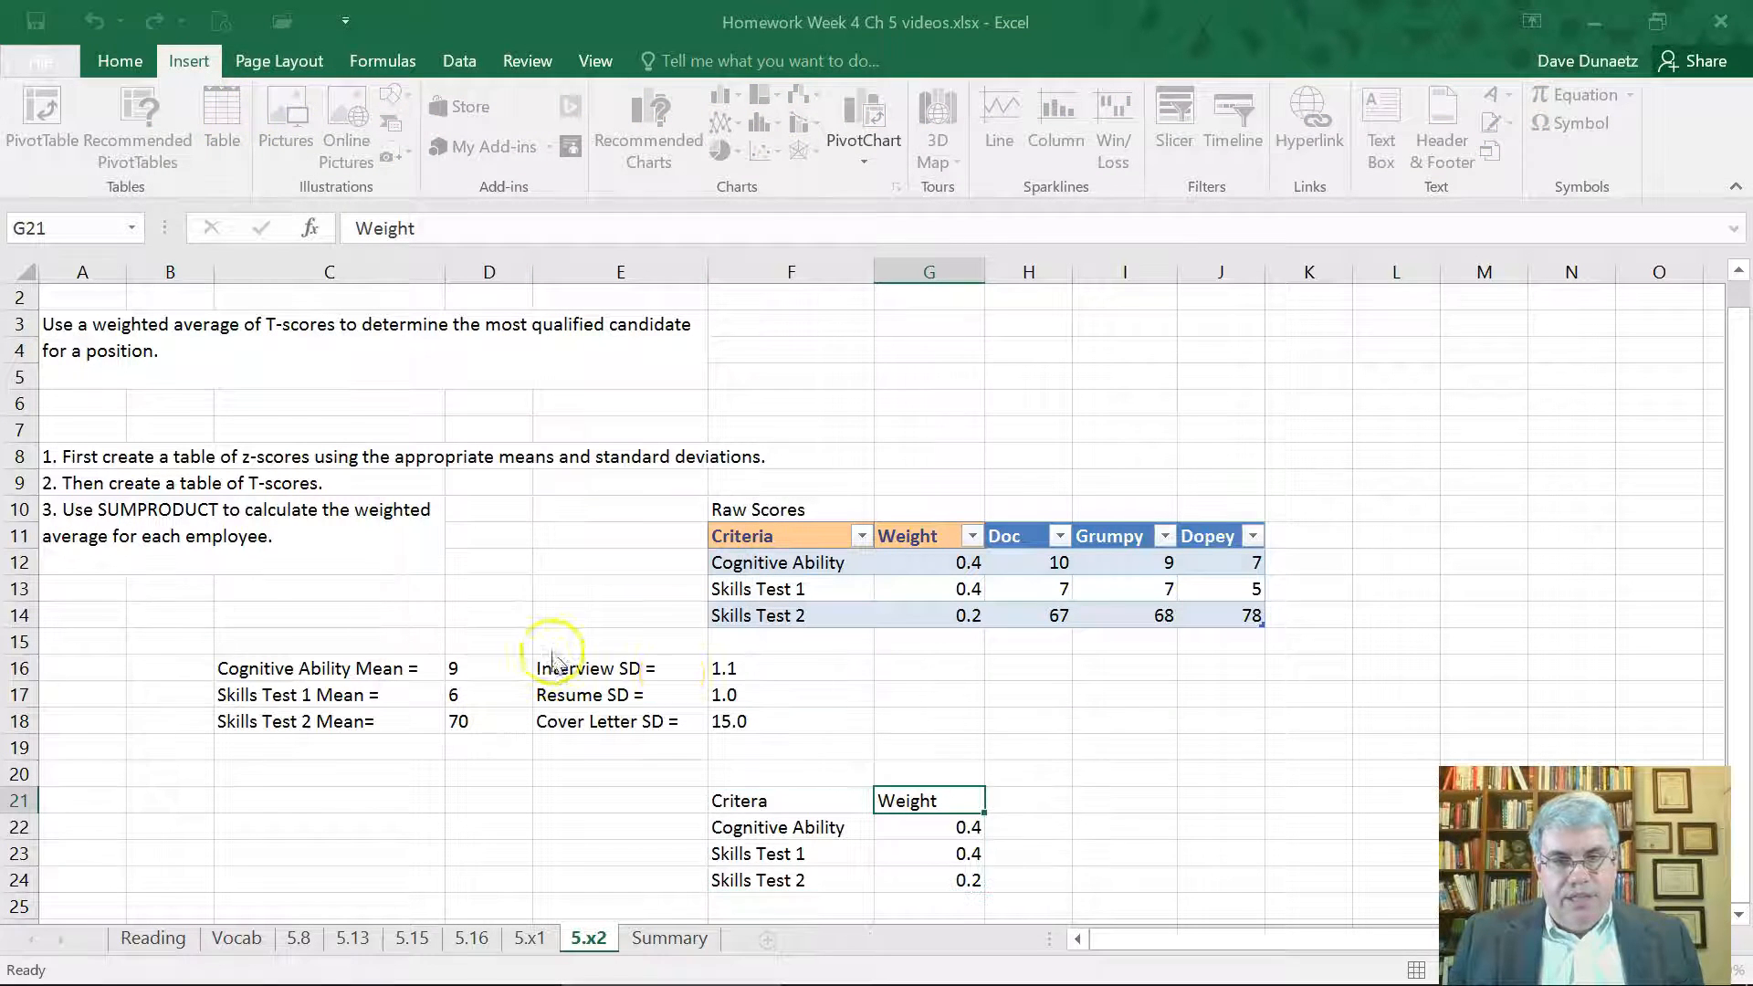
# Extend the new table with the column headers Doc, Grumpy and Dopy in H21:J21.
pyautogui.click(1023, 800)
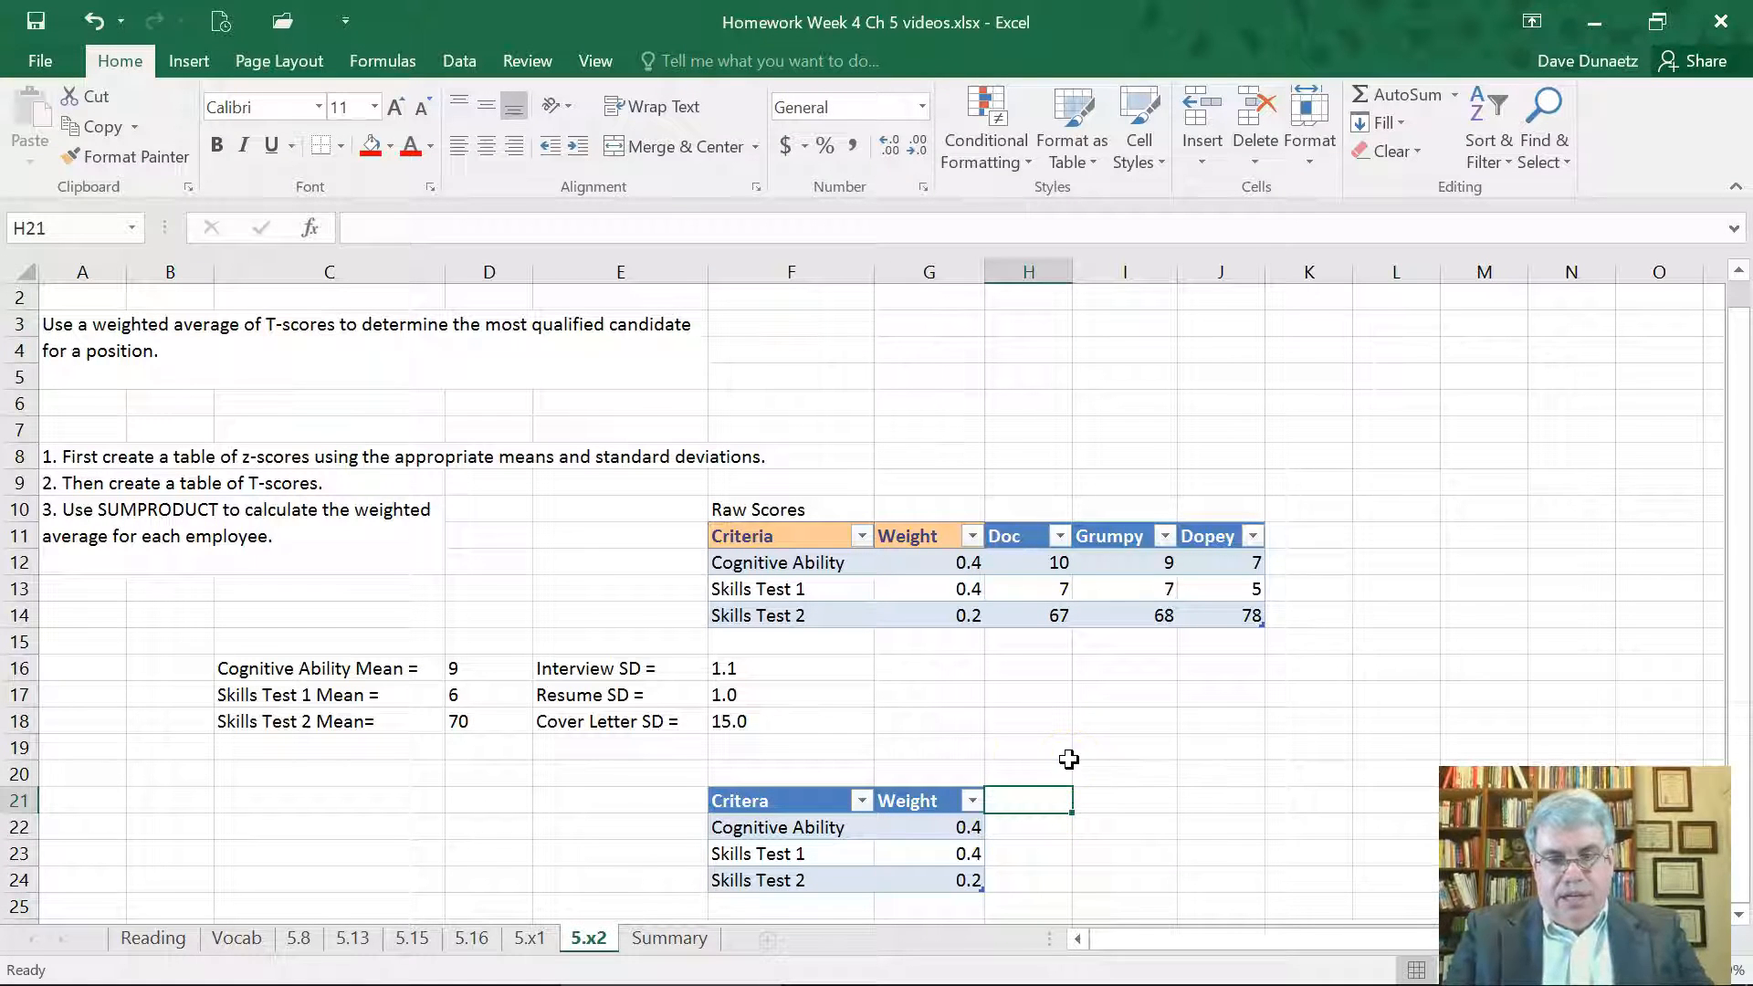
pyautogui.write('Doc')
pyautogui.press('Tab')
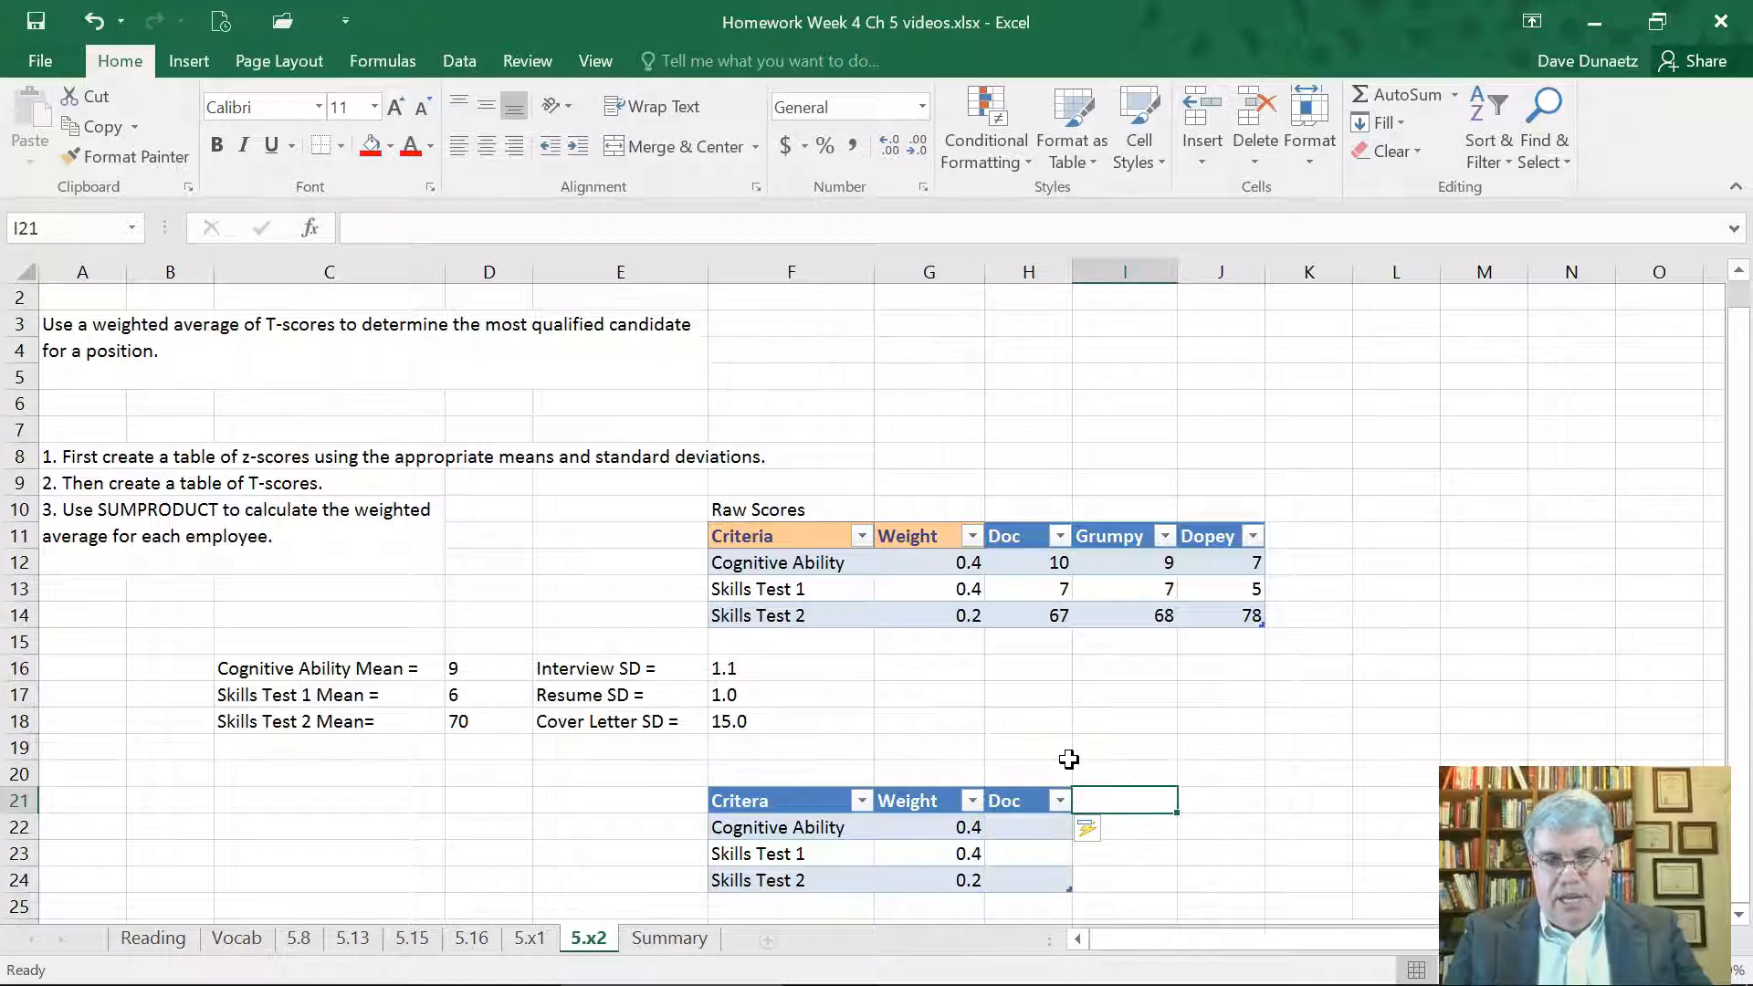
pyautogui.write('Grumpy')
pyautogui.press('Tab')
pyautogui.write('Dopy')
pyautogui.press('Return')
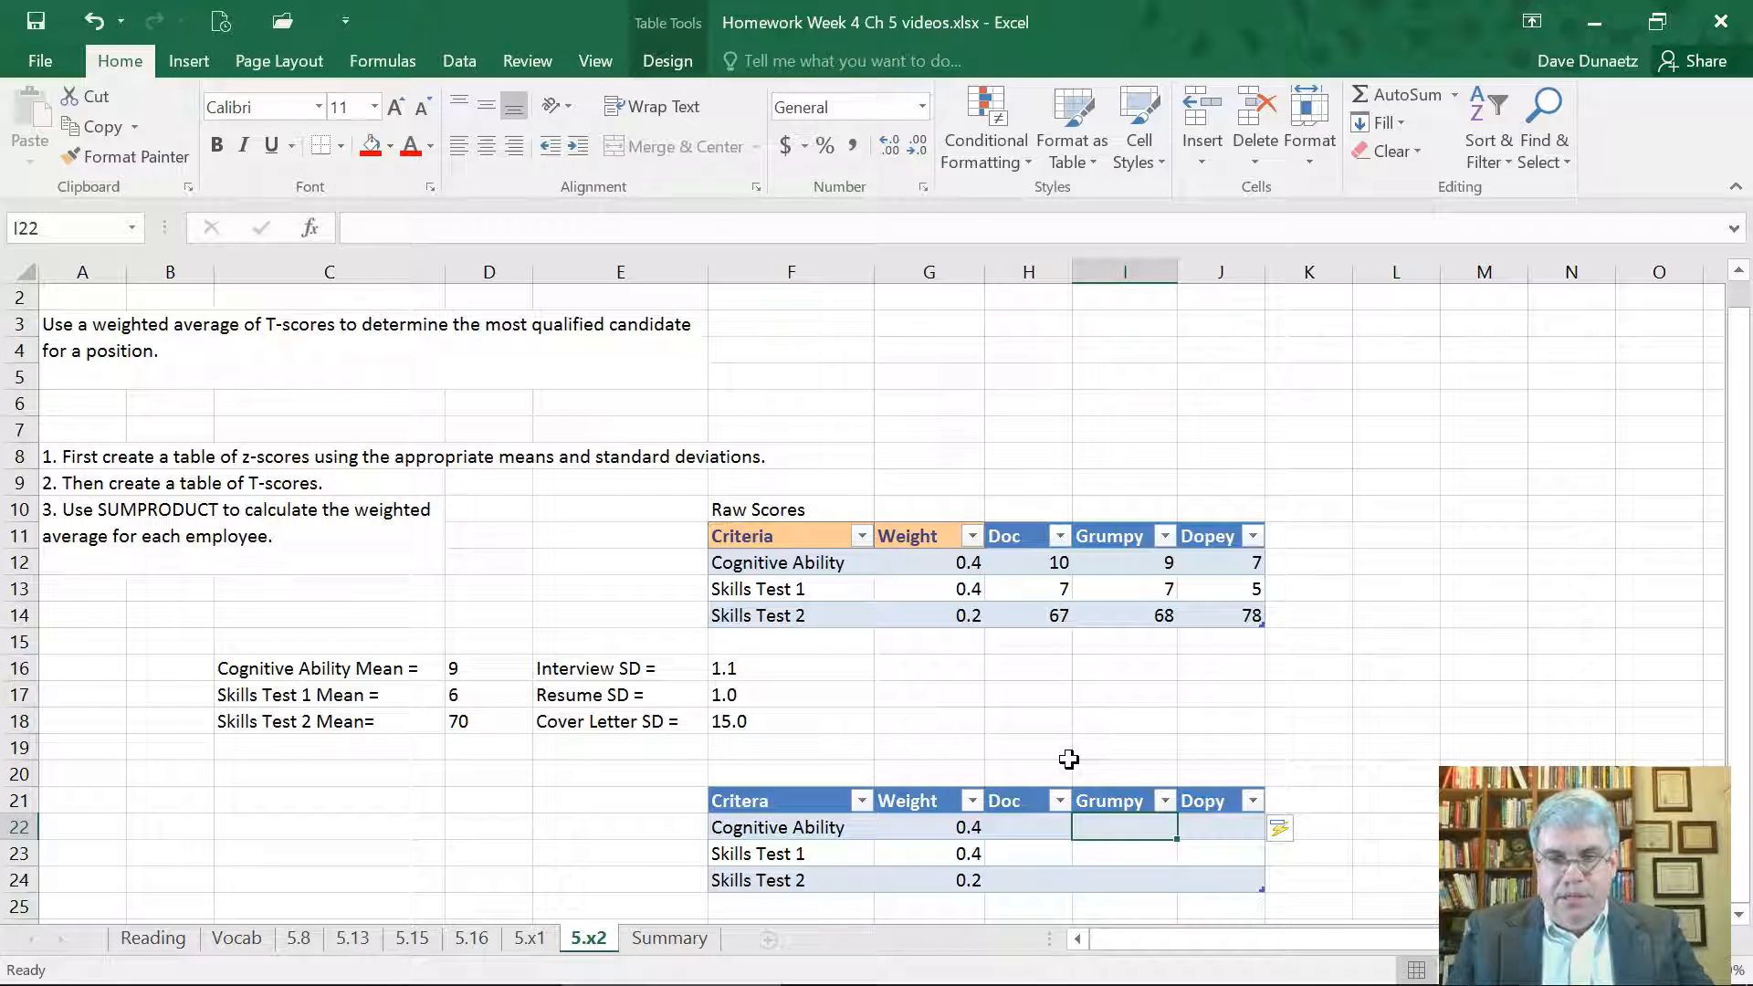
# Correct the column header in J21 to Dopey.
pyautogui.click(1207, 802)
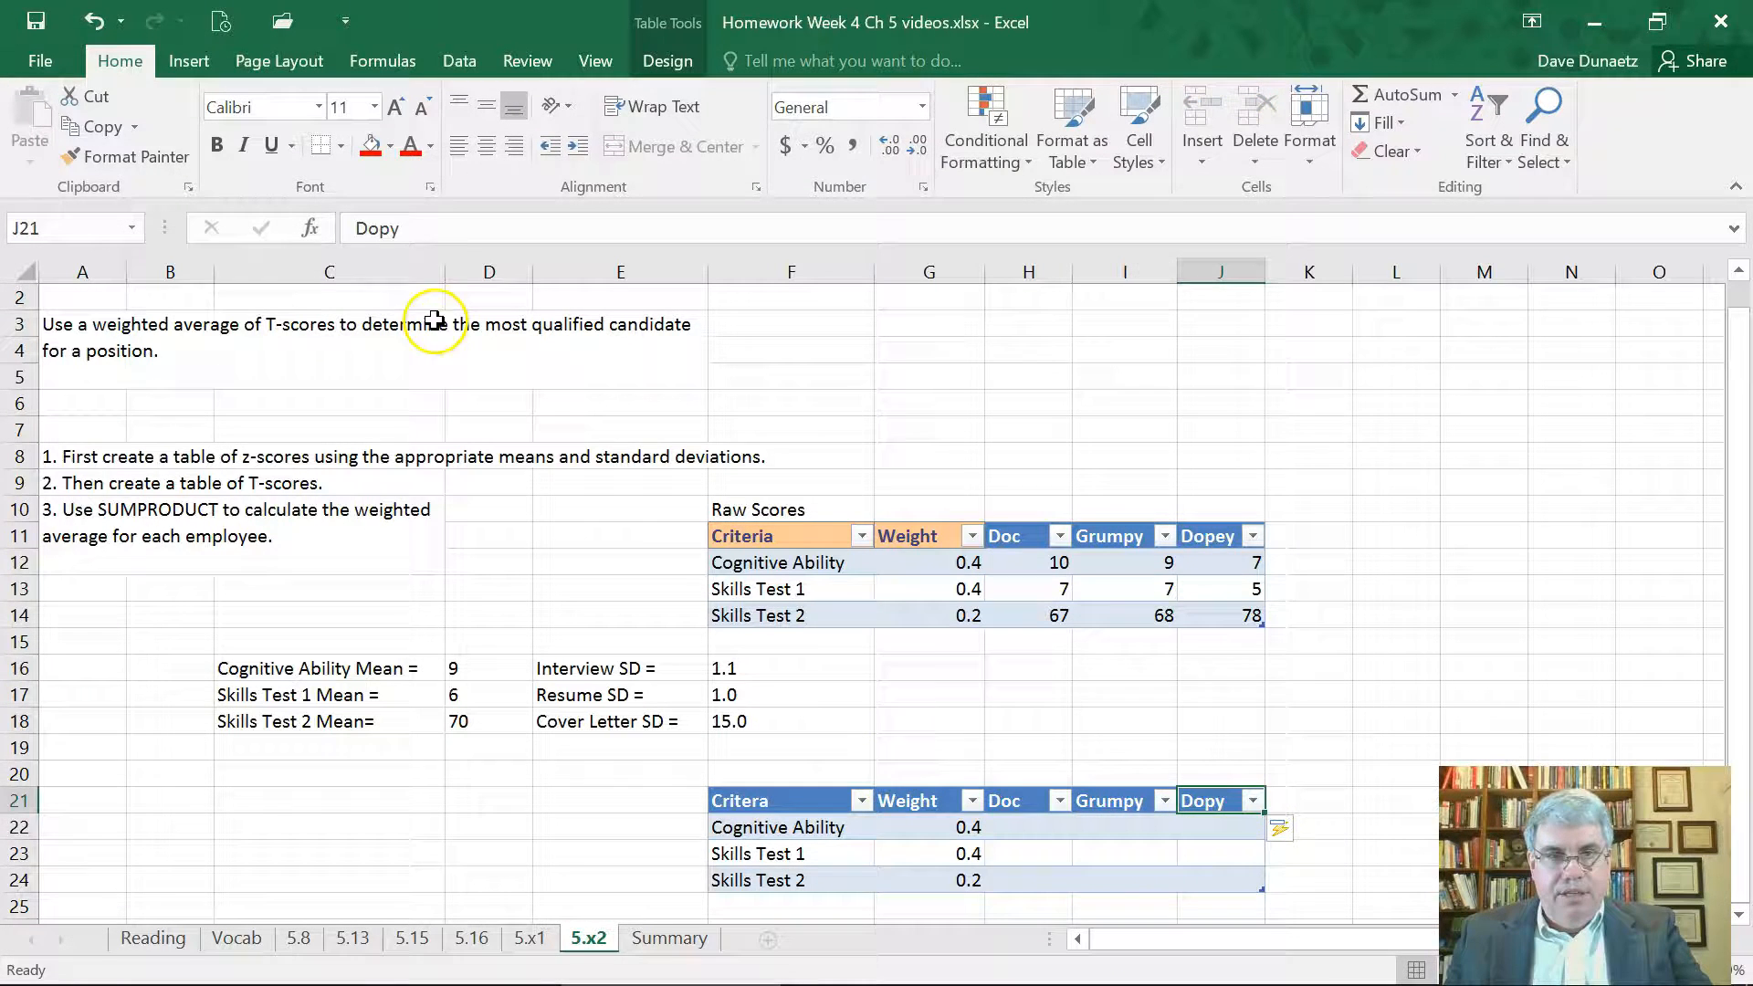
pyautogui.click(394, 230)
pyautogui.write('e')
pyautogui.press('Return')
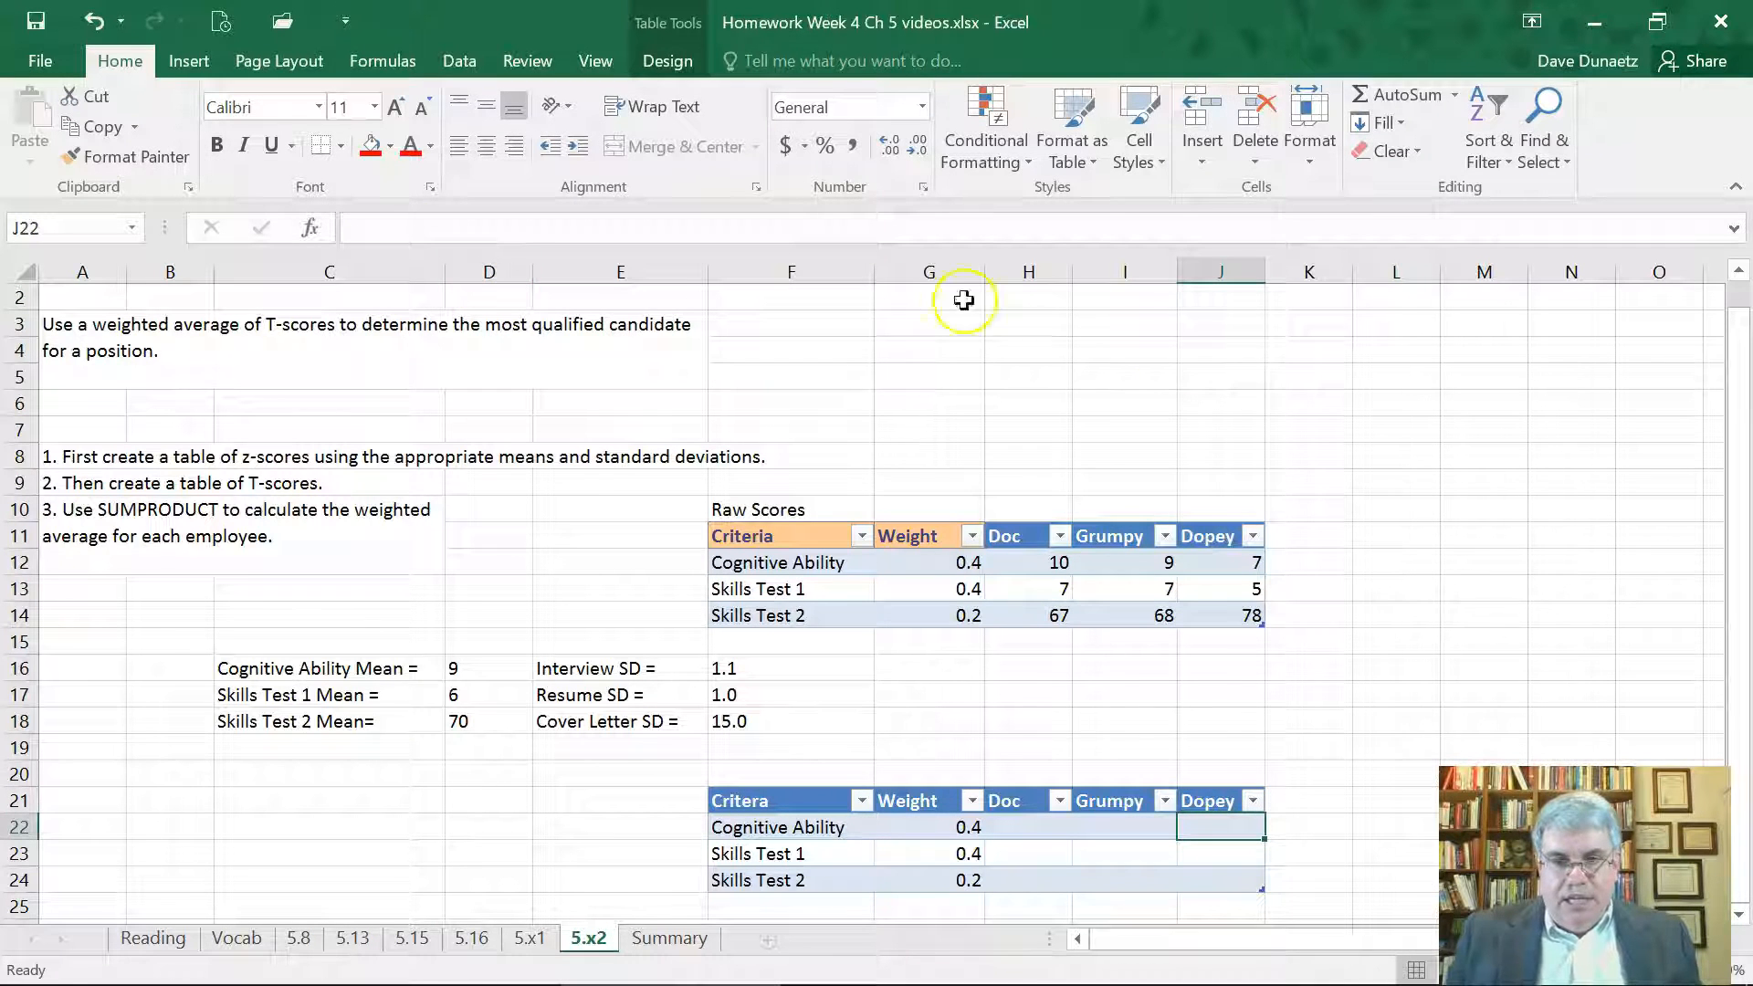
# Fill the new table's Critera header cell with light orange, like the Raw Scores table.
pyautogui.click(771, 801)
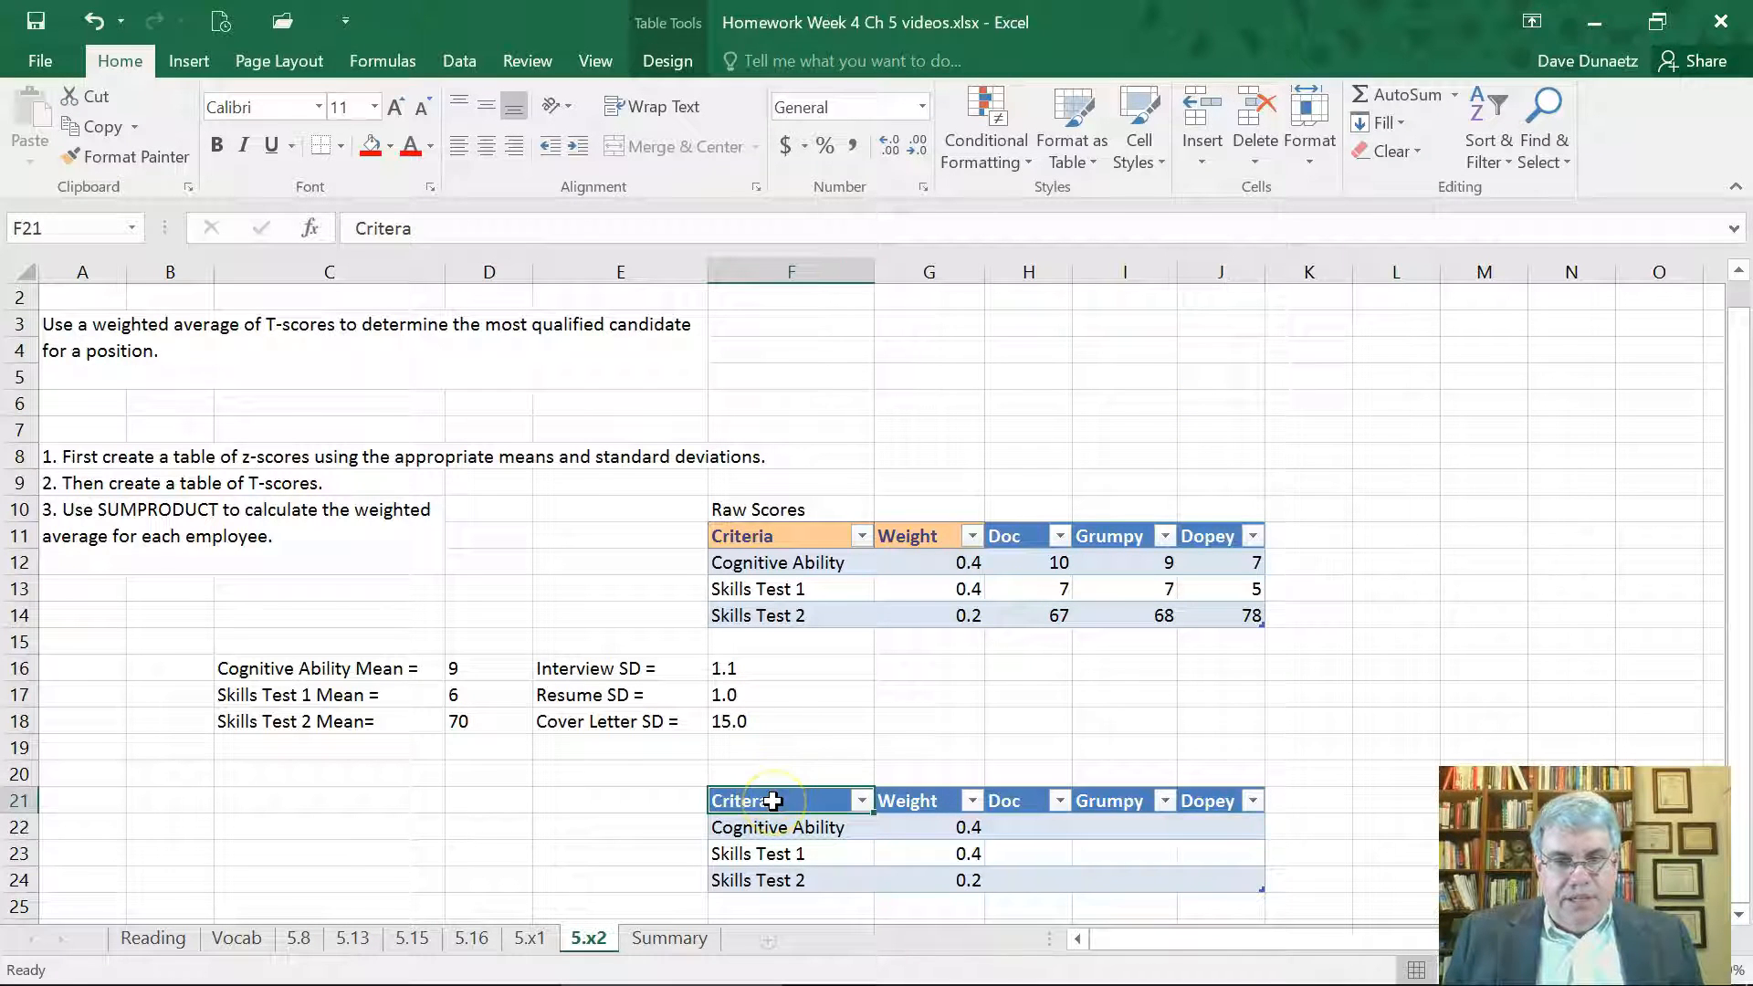
pyautogui.click(391, 152)
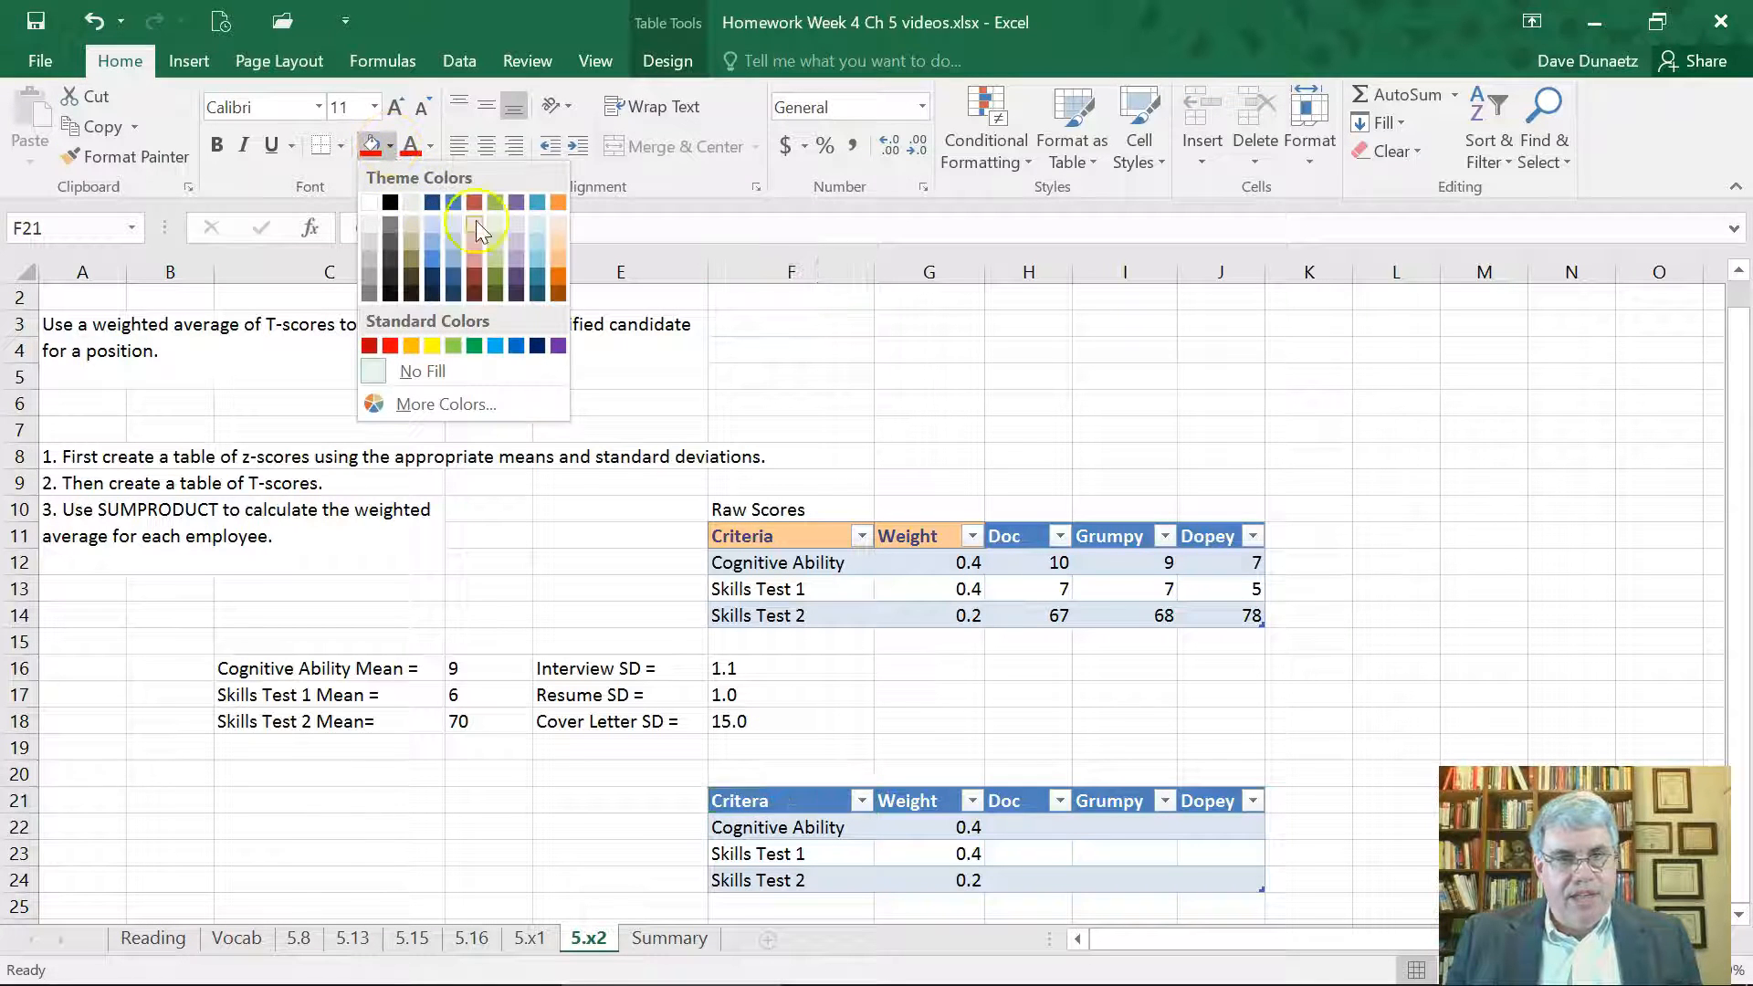
pyautogui.click(562, 248)
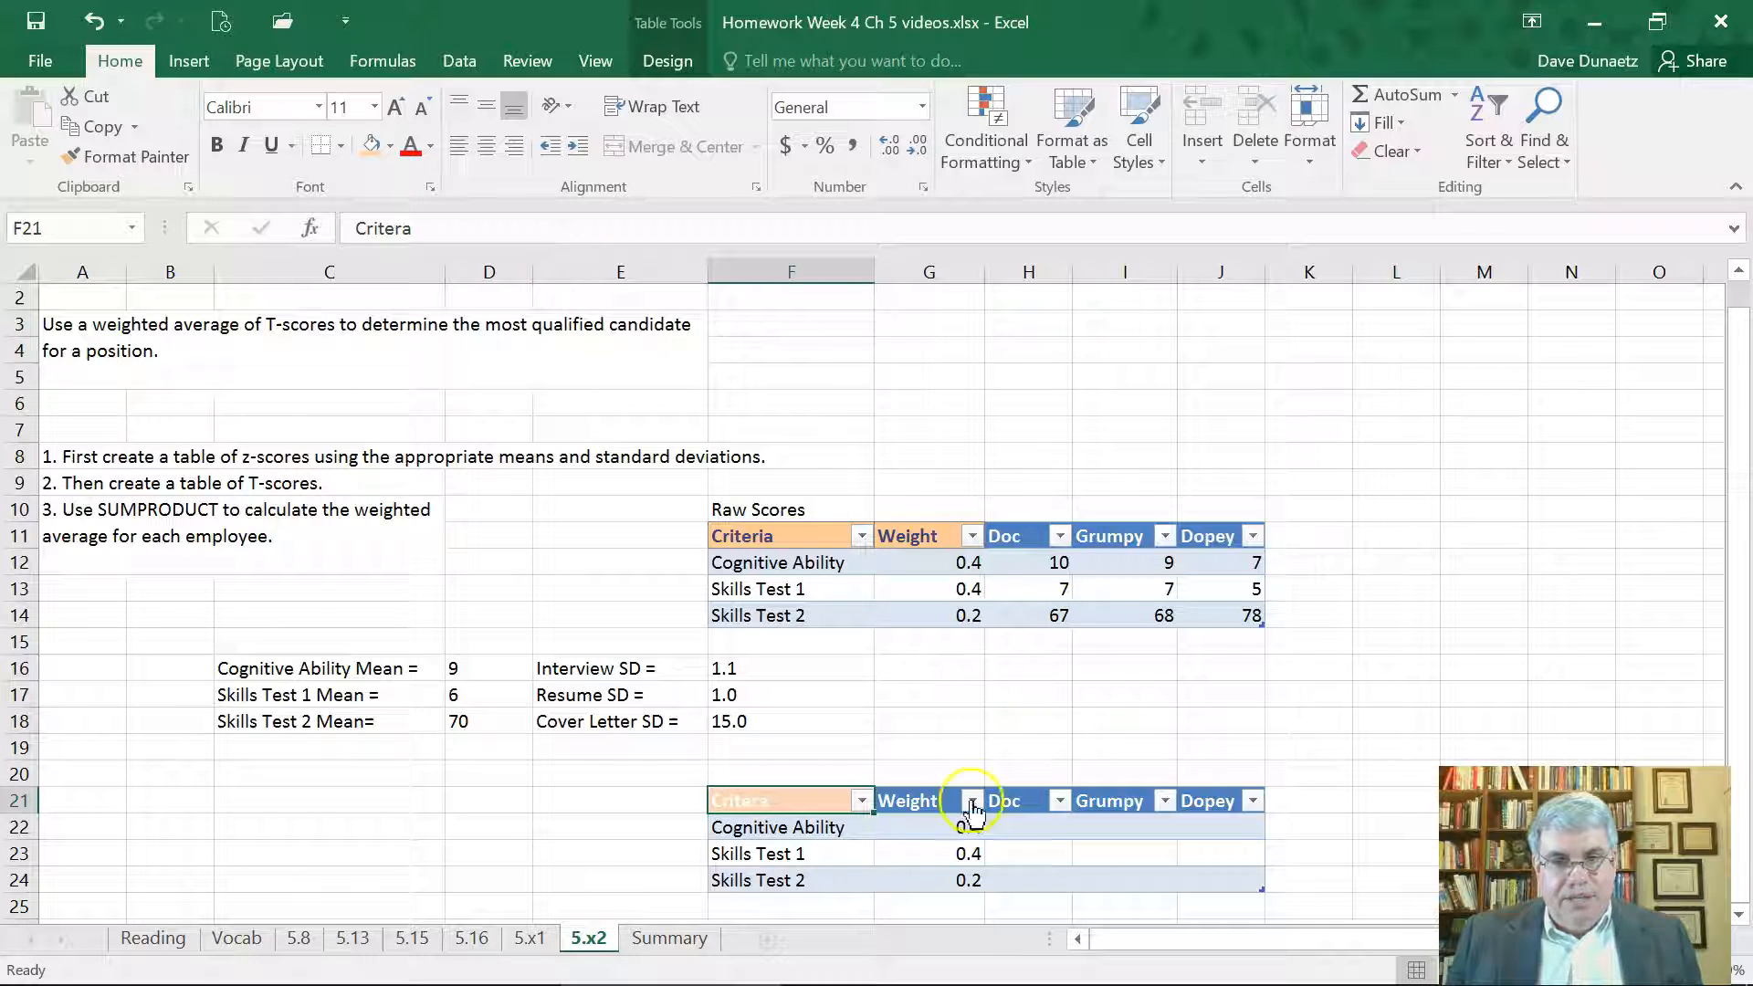
# Apply light orange to the new table's Weight header text and fill its cell with the same light orange.
pyautogui.click(912, 801)
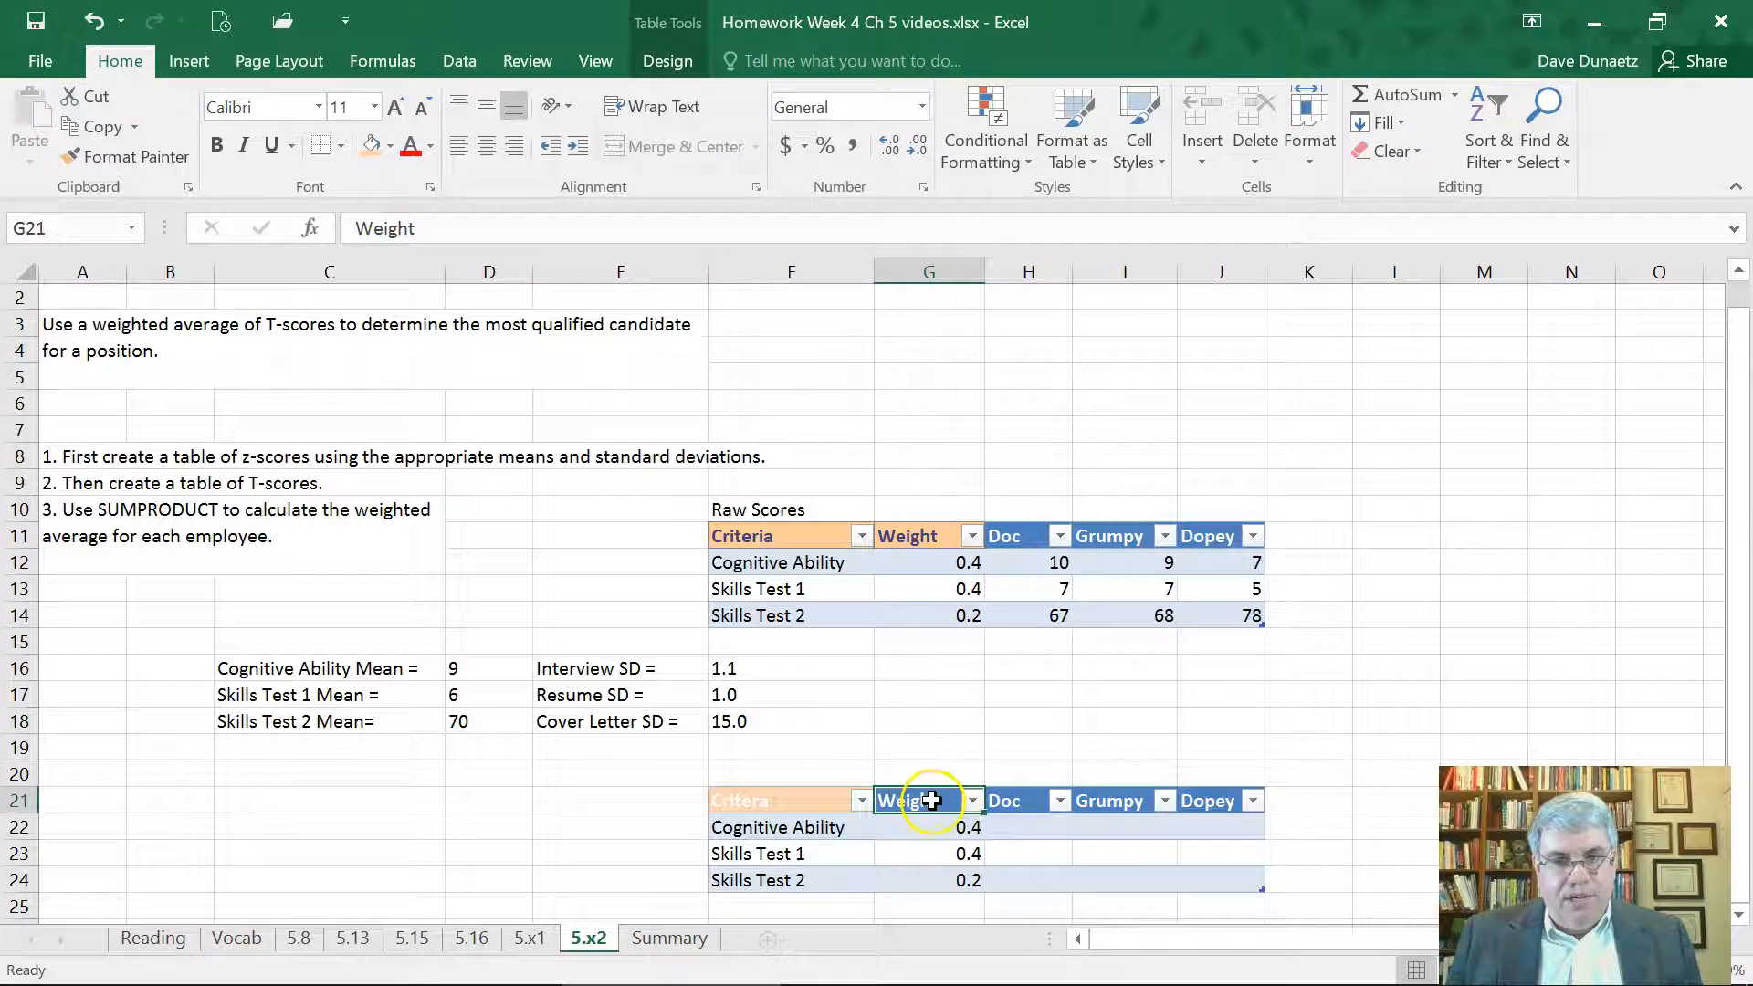
pyautogui.click(429, 148)
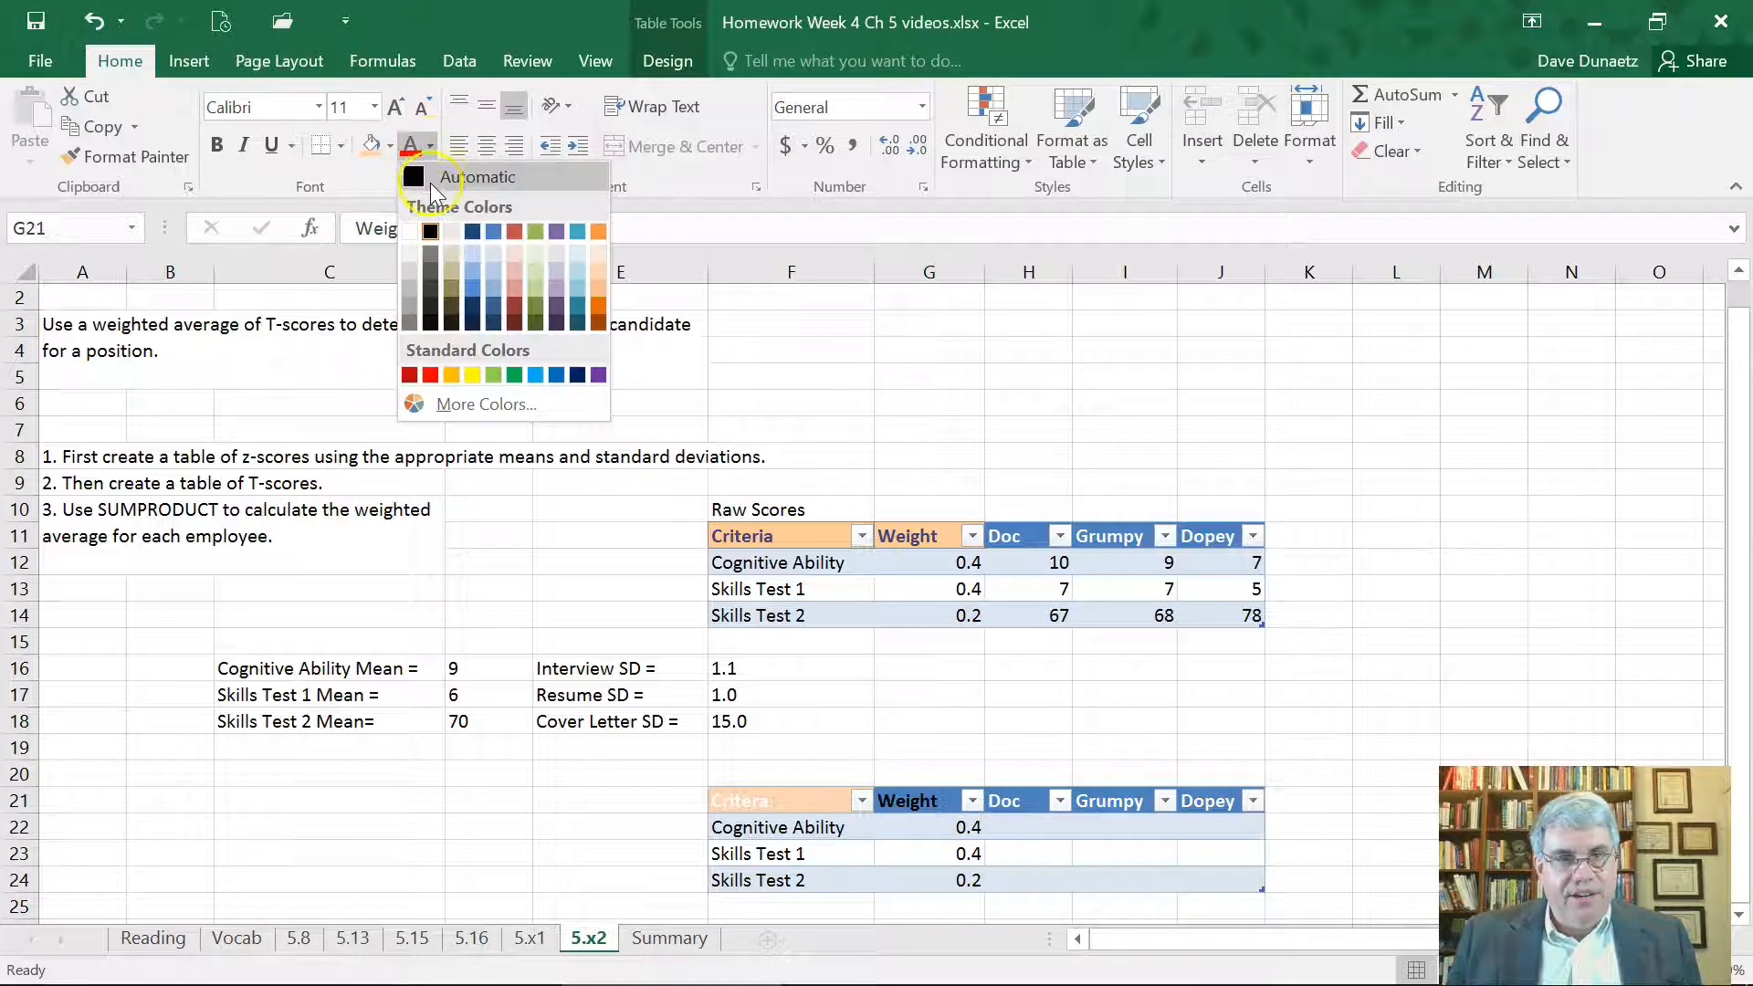
pyautogui.click(607, 271)
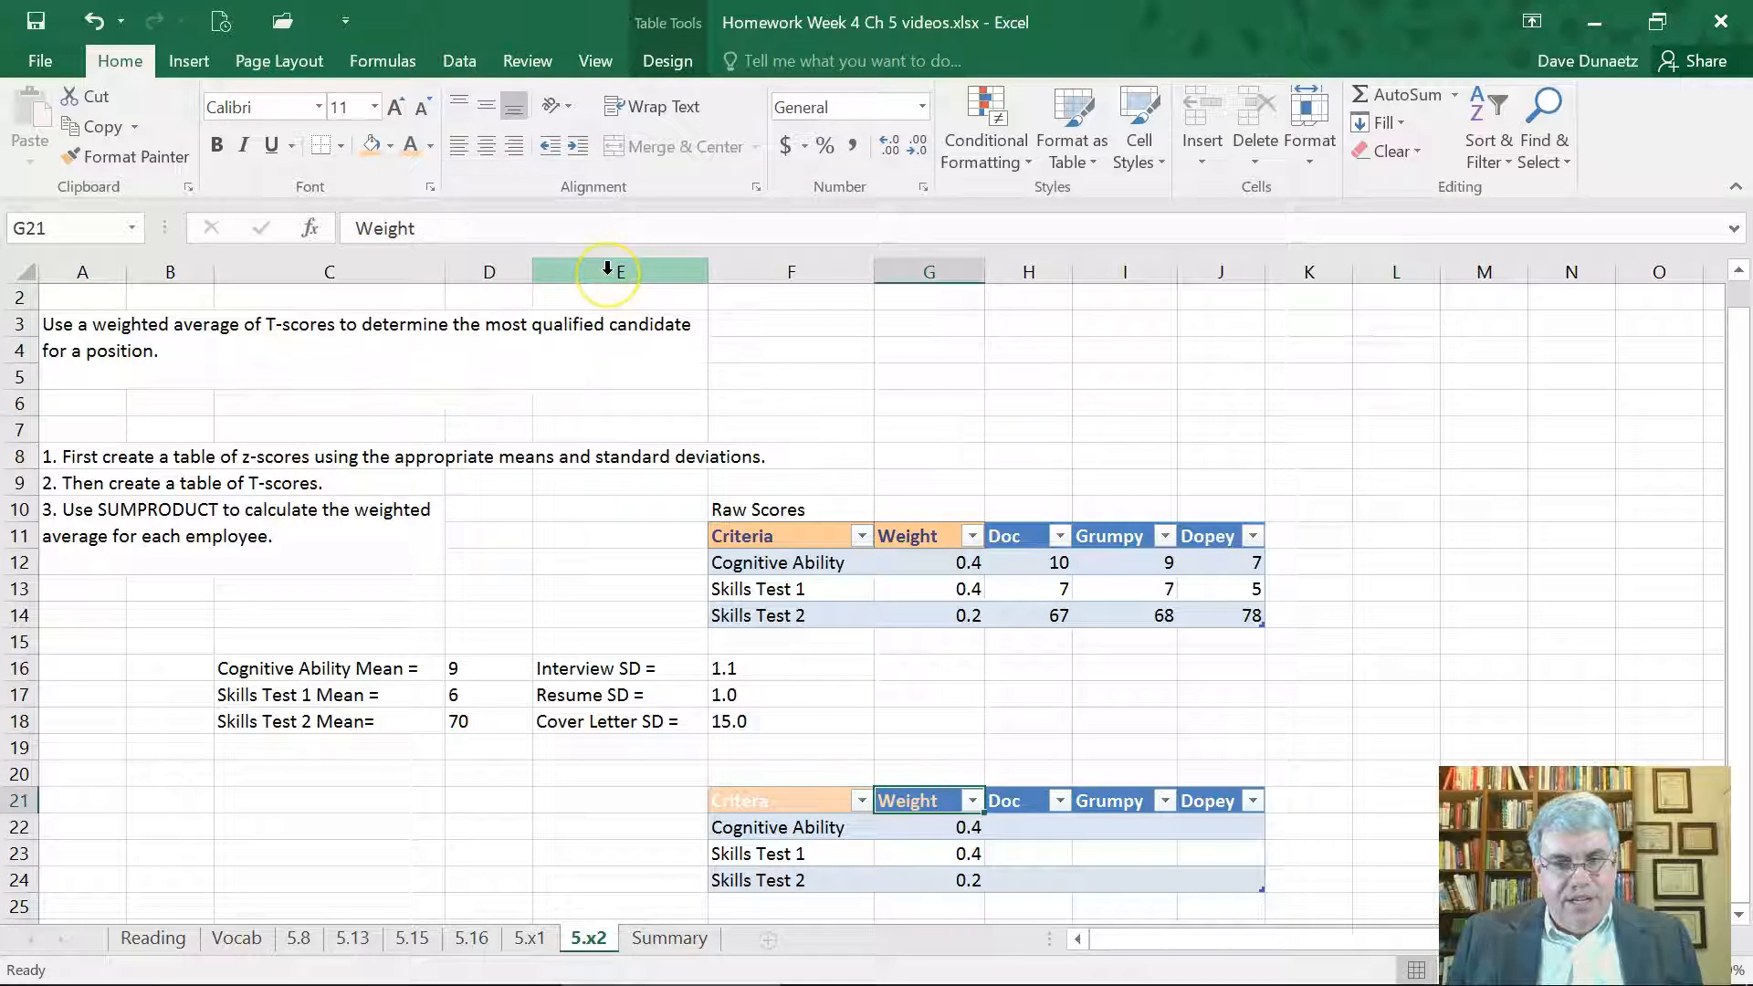
pyautogui.click(365, 149)
# Try automatic black and white as font colours for the new table's Weight header.
pyautogui.click(430, 150)
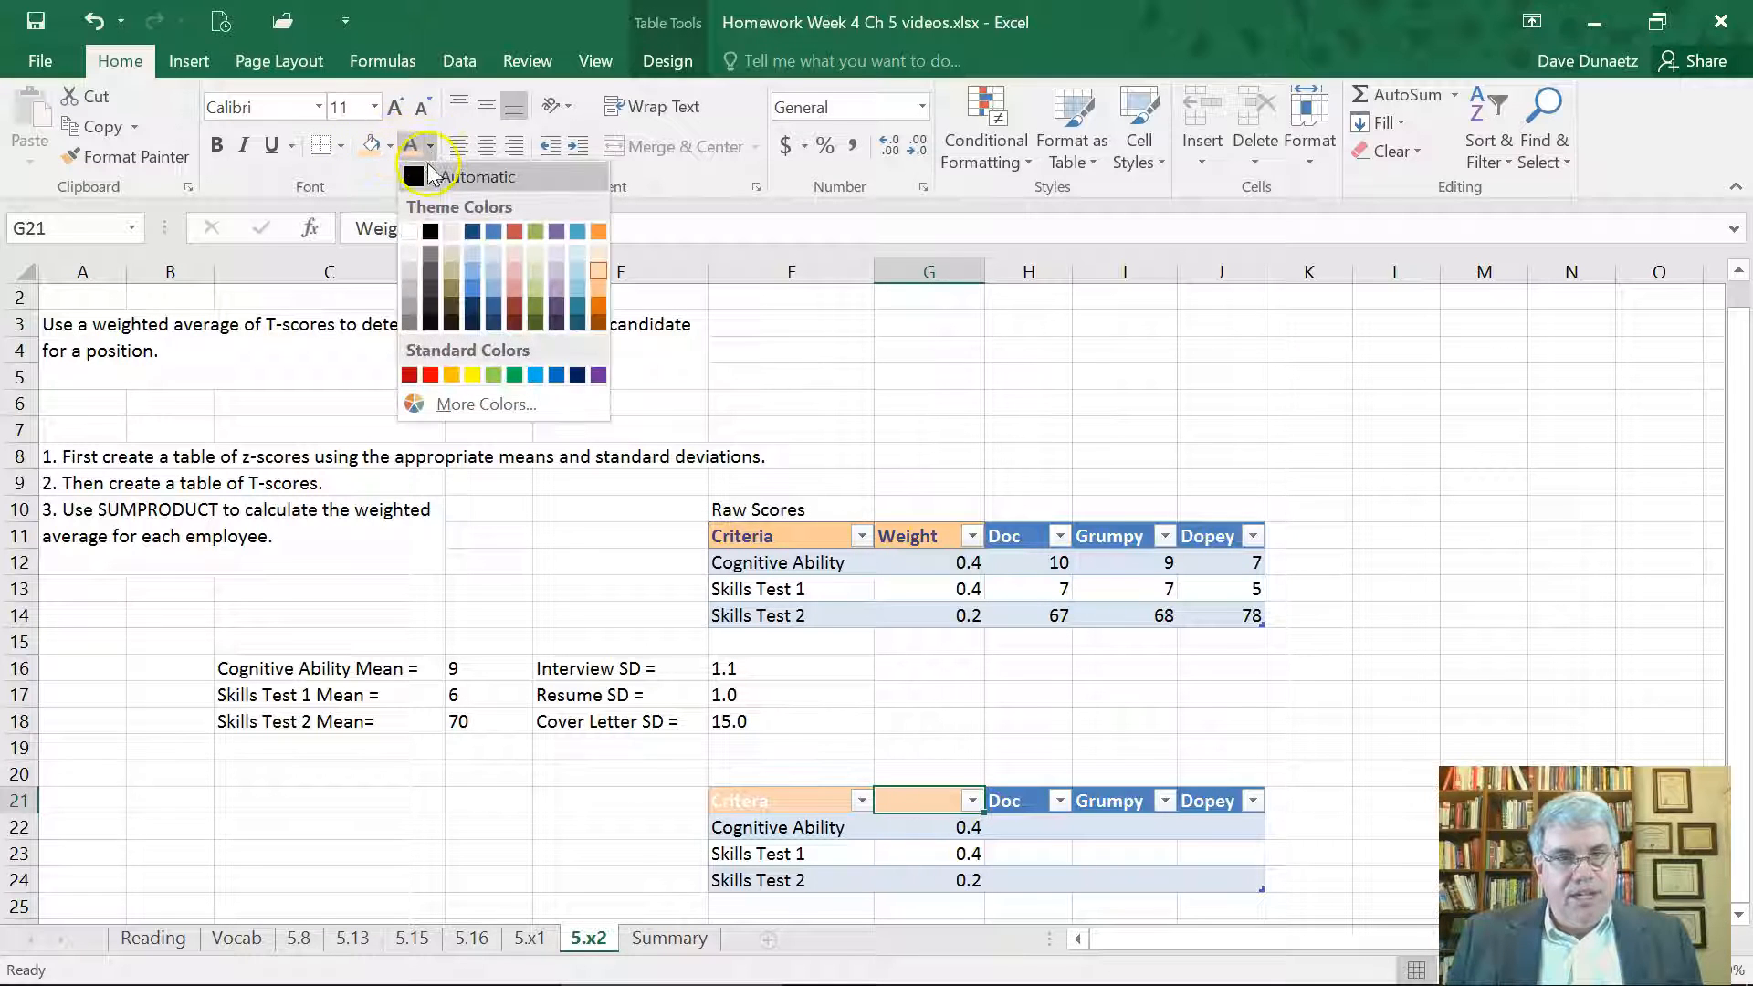
pyautogui.click(429, 181)
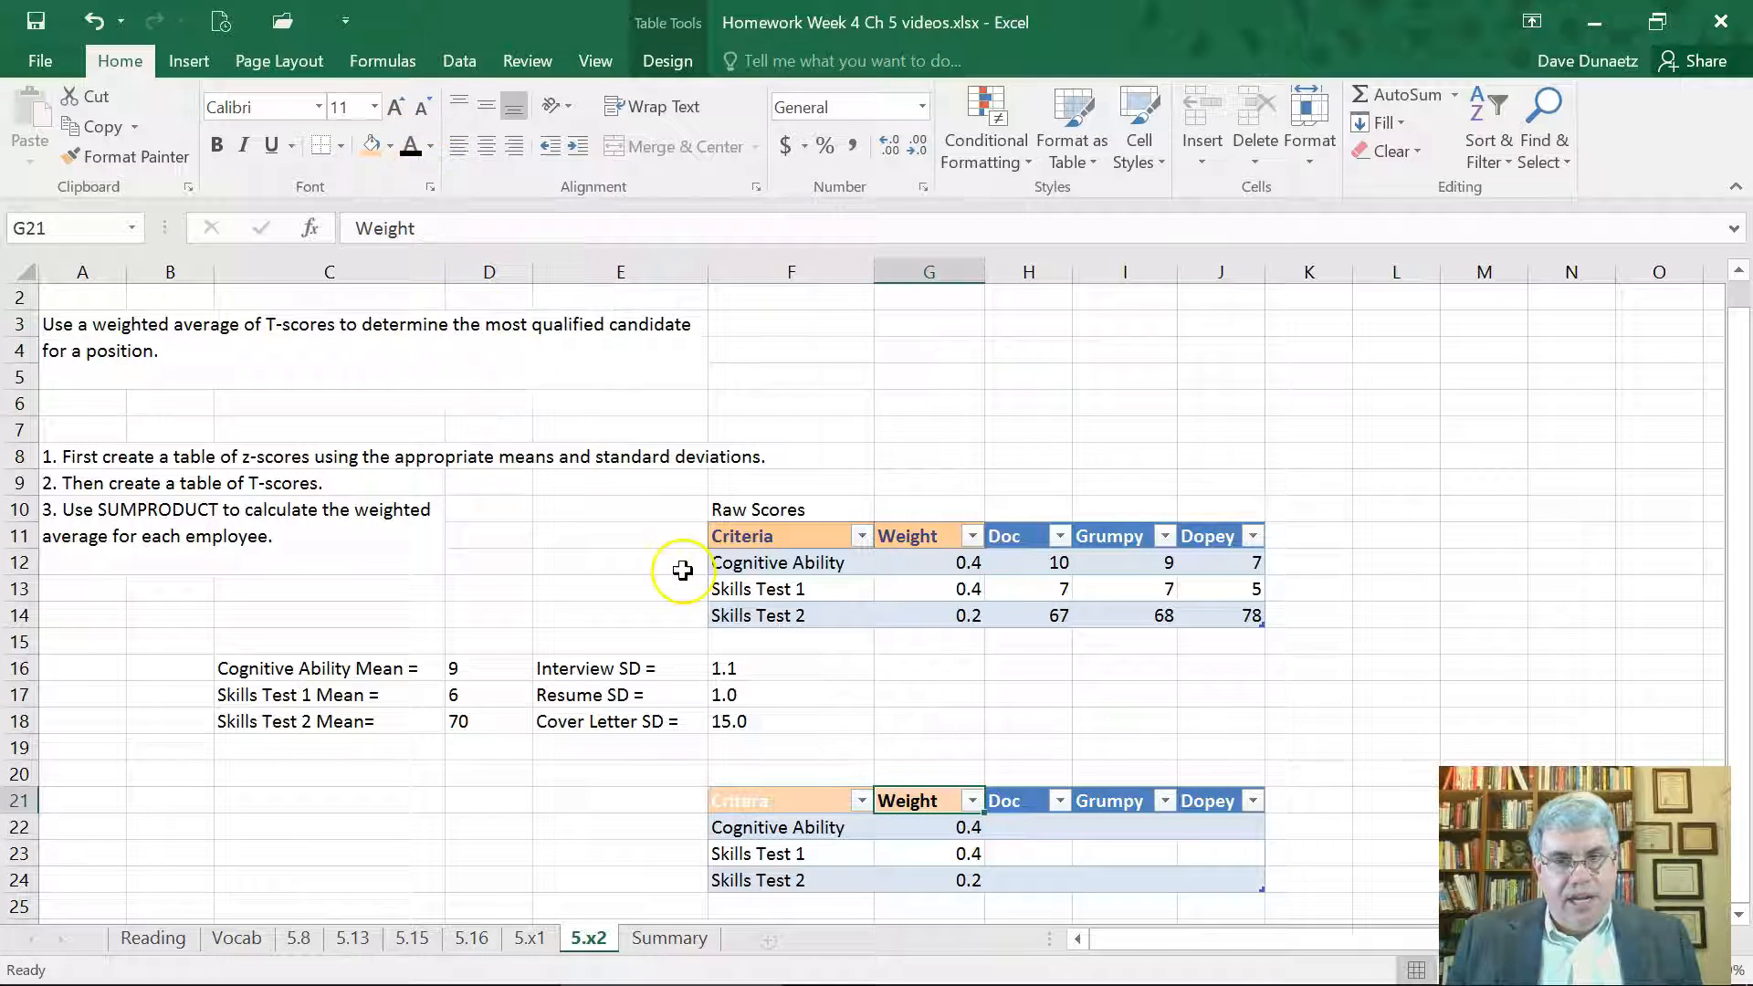
pyautogui.click(429, 147)
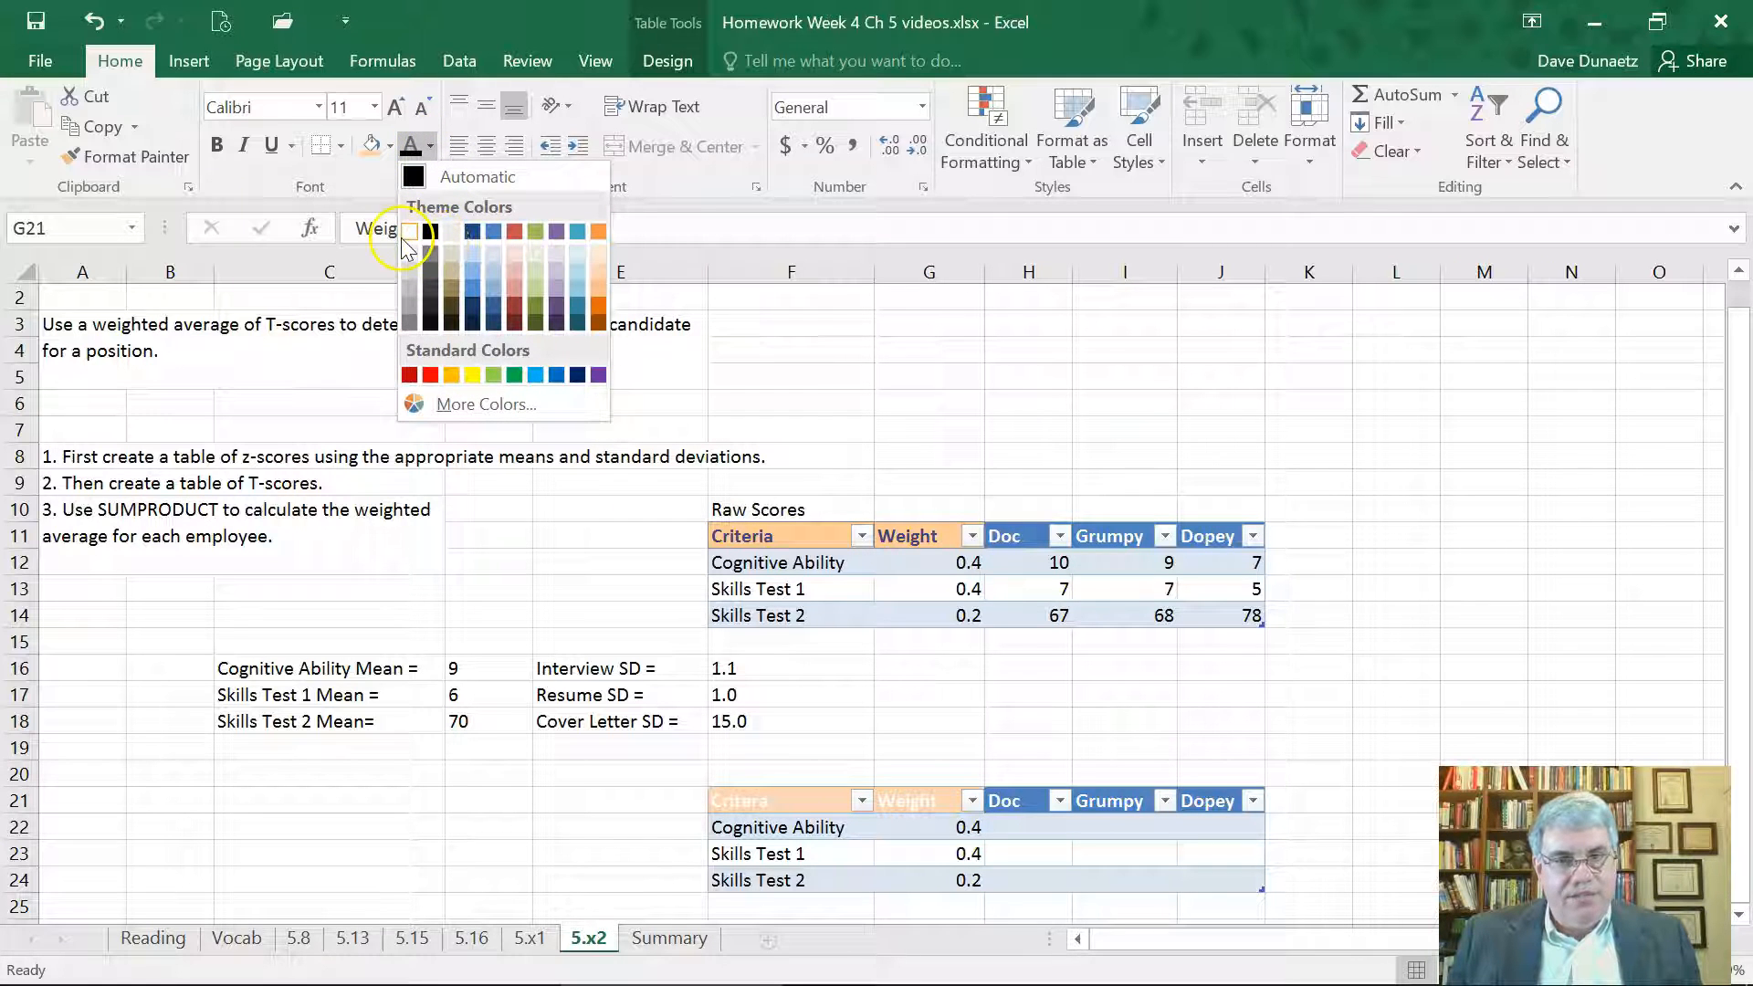
pyautogui.click(408, 232)
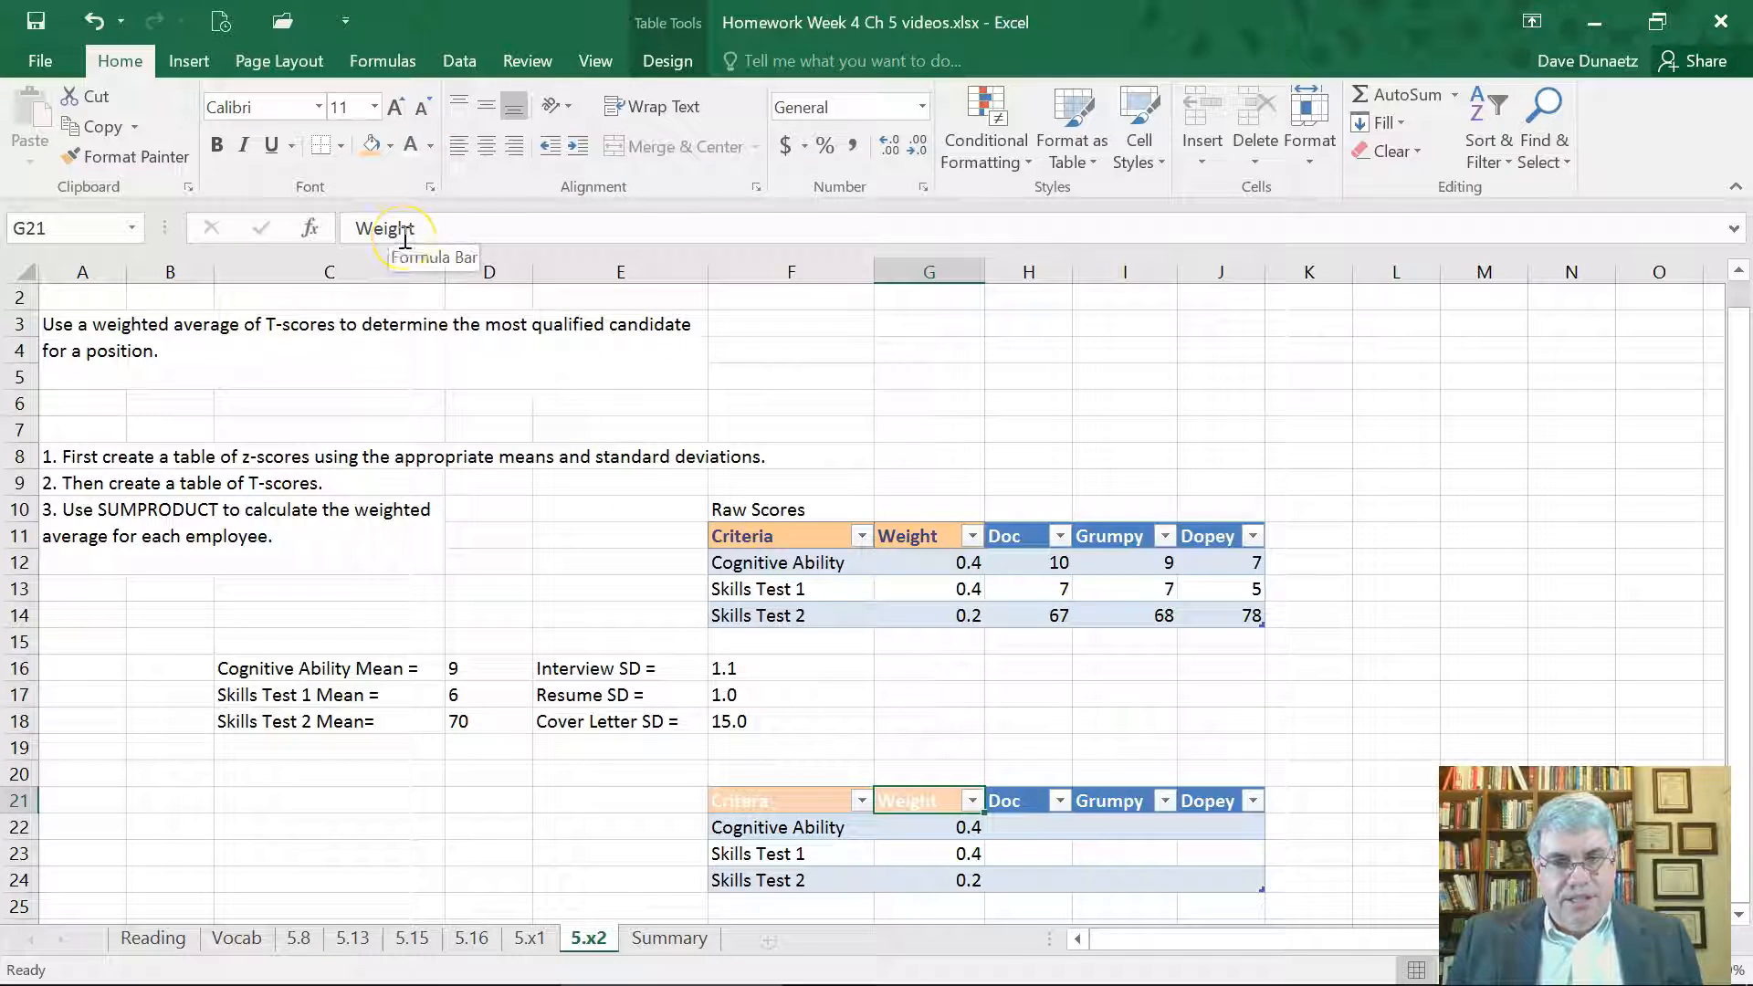
# Set the new table's Weight header font colour to dark blue.
pyautogui.click(435, 147)
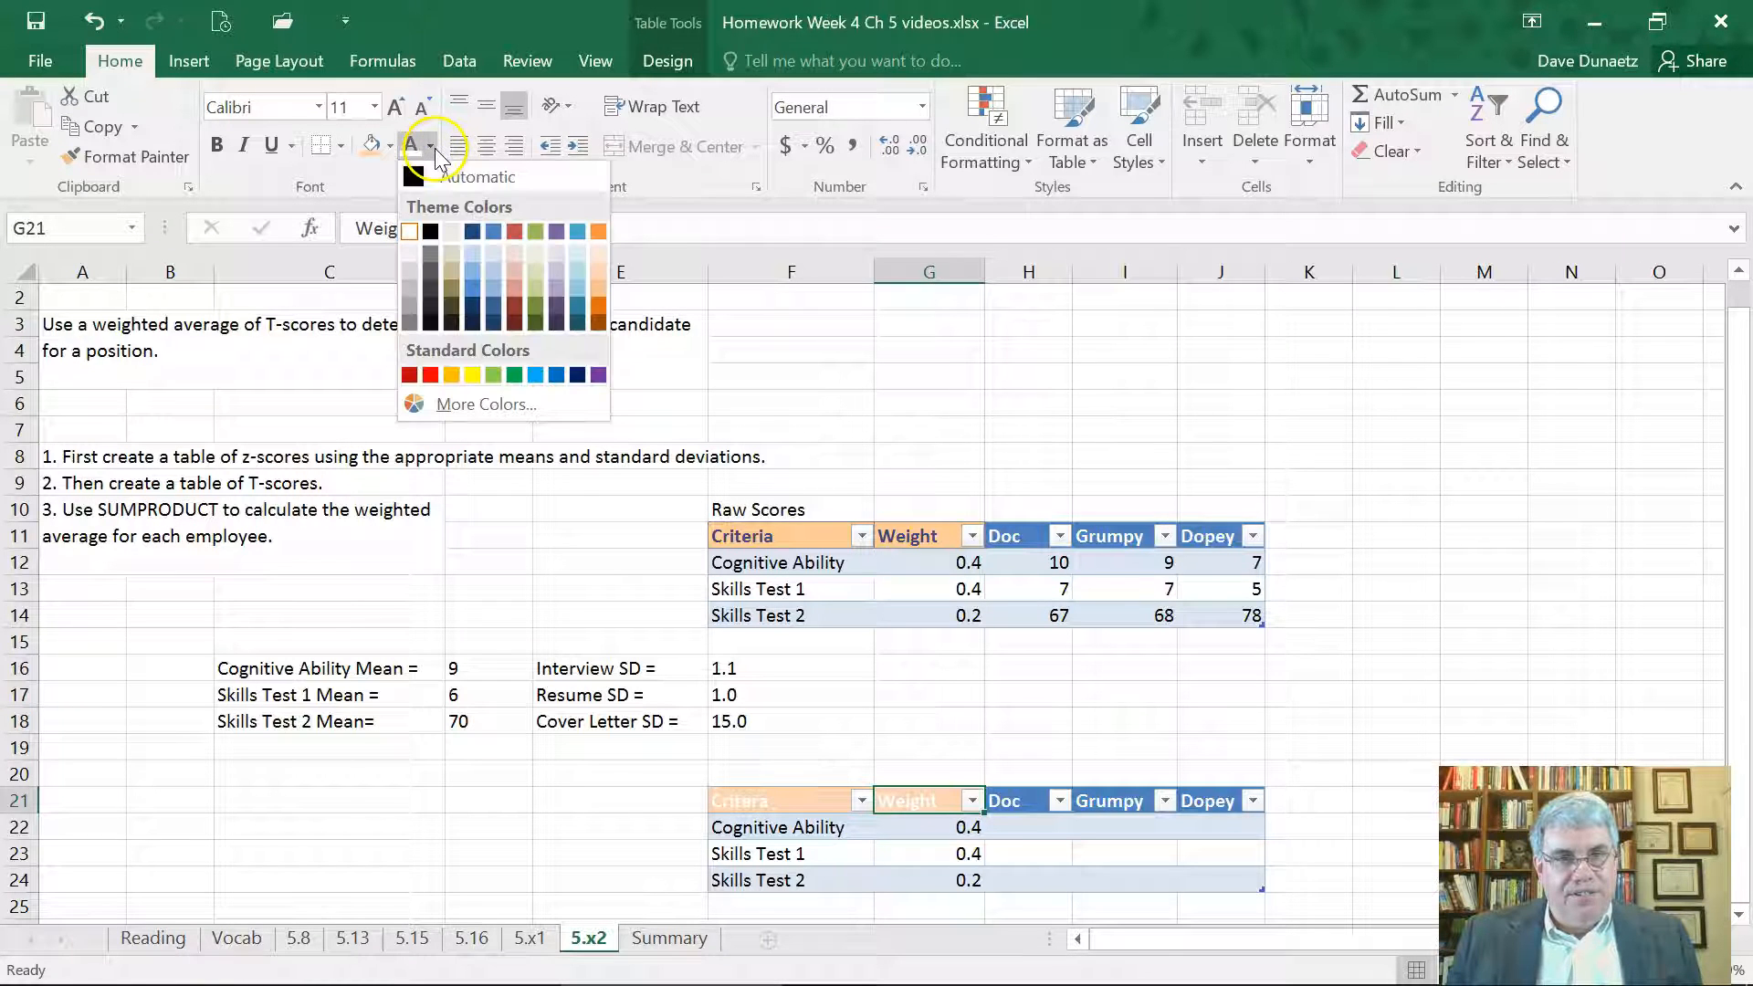
pyautogui.click(472, 232)
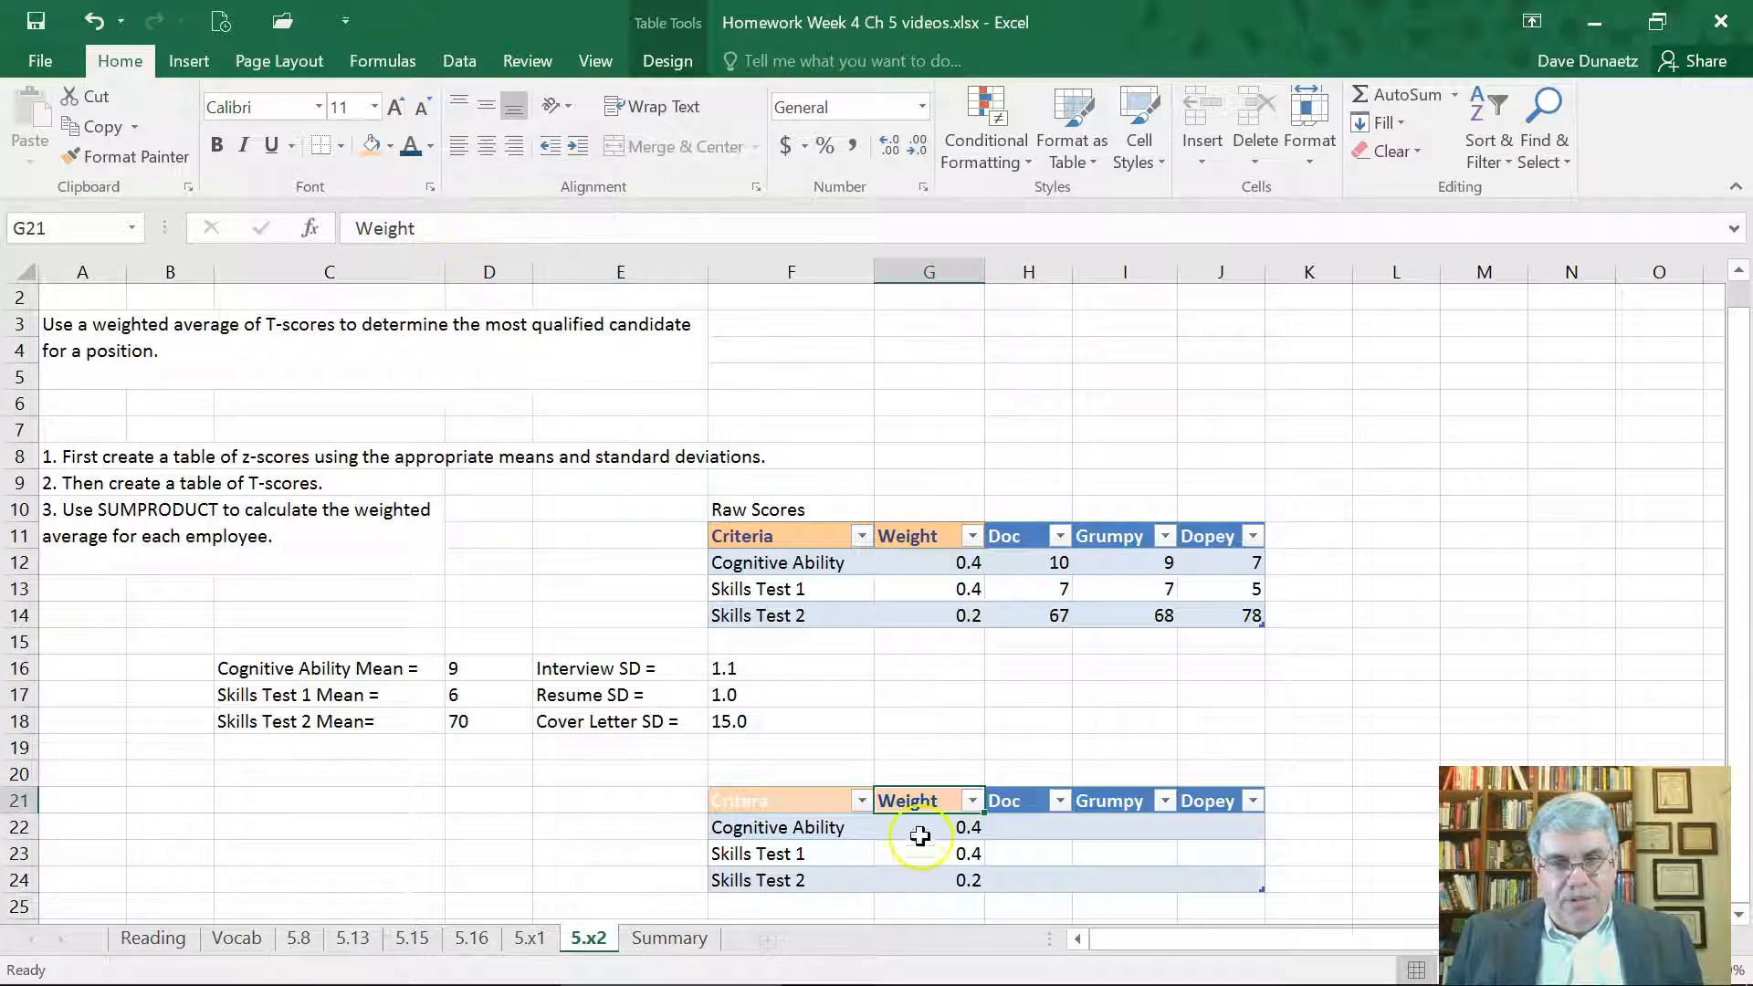
# Set the font colour of the new table's Critera header to dark blue.
pyautogui.click(787, 802)
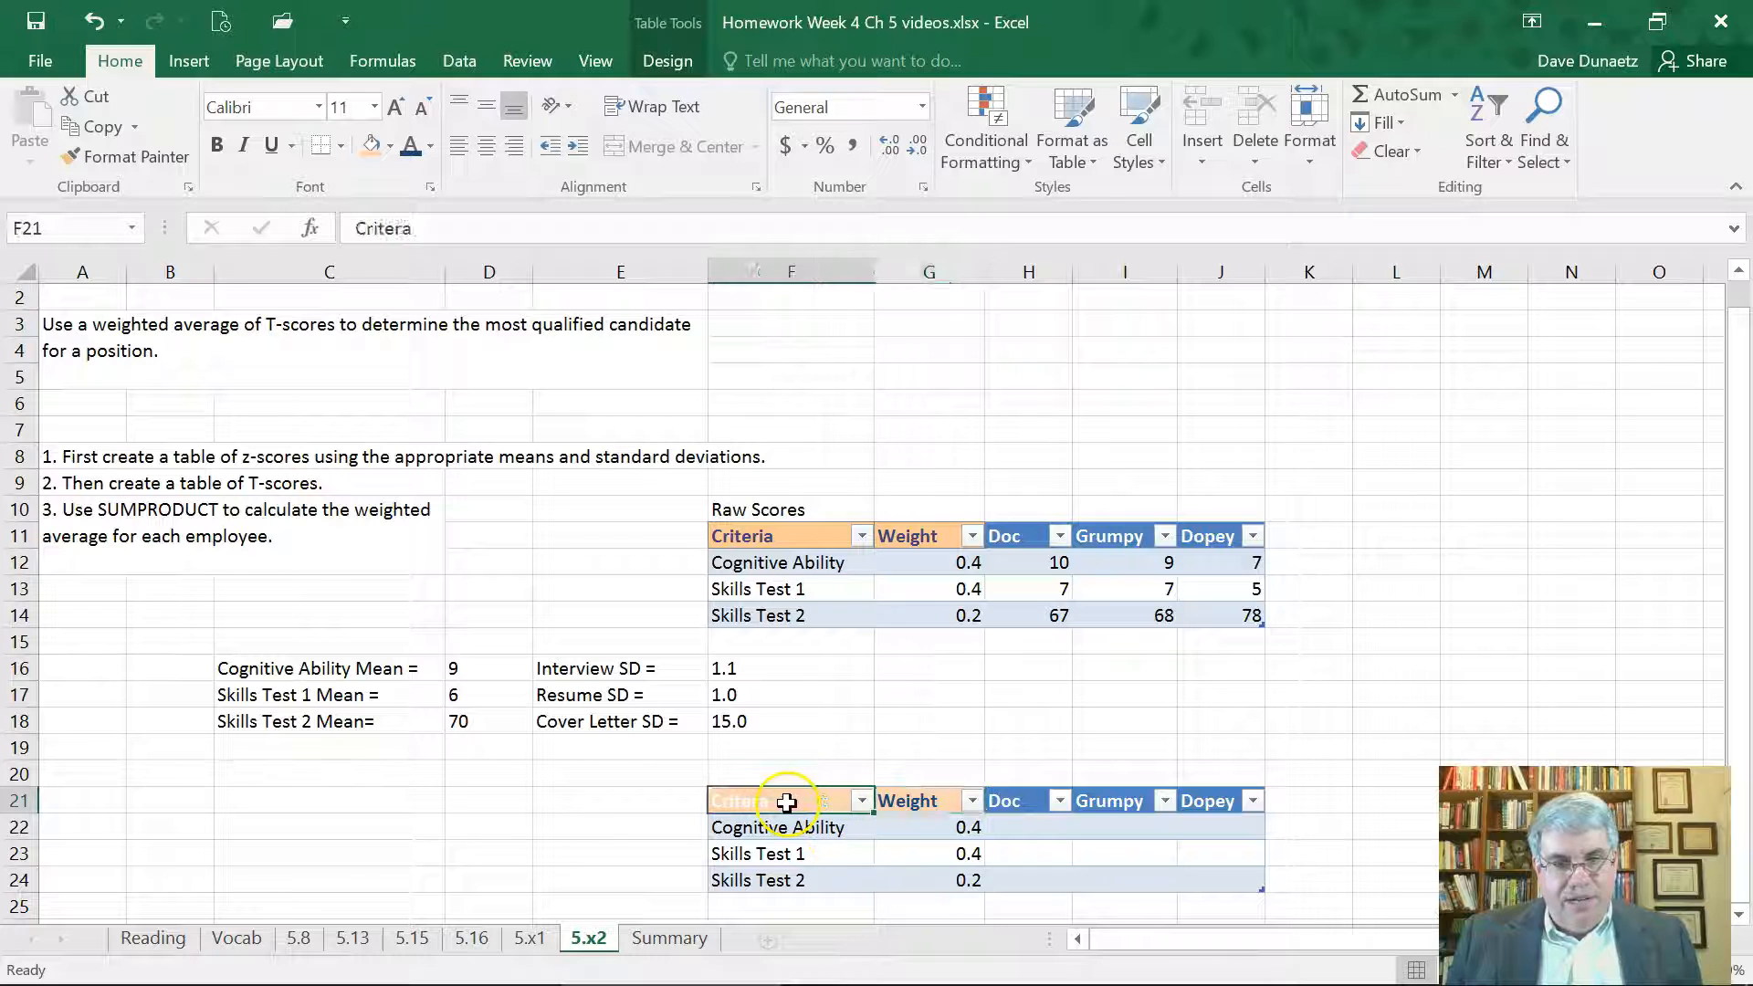
pyautogui.click(408, 153)
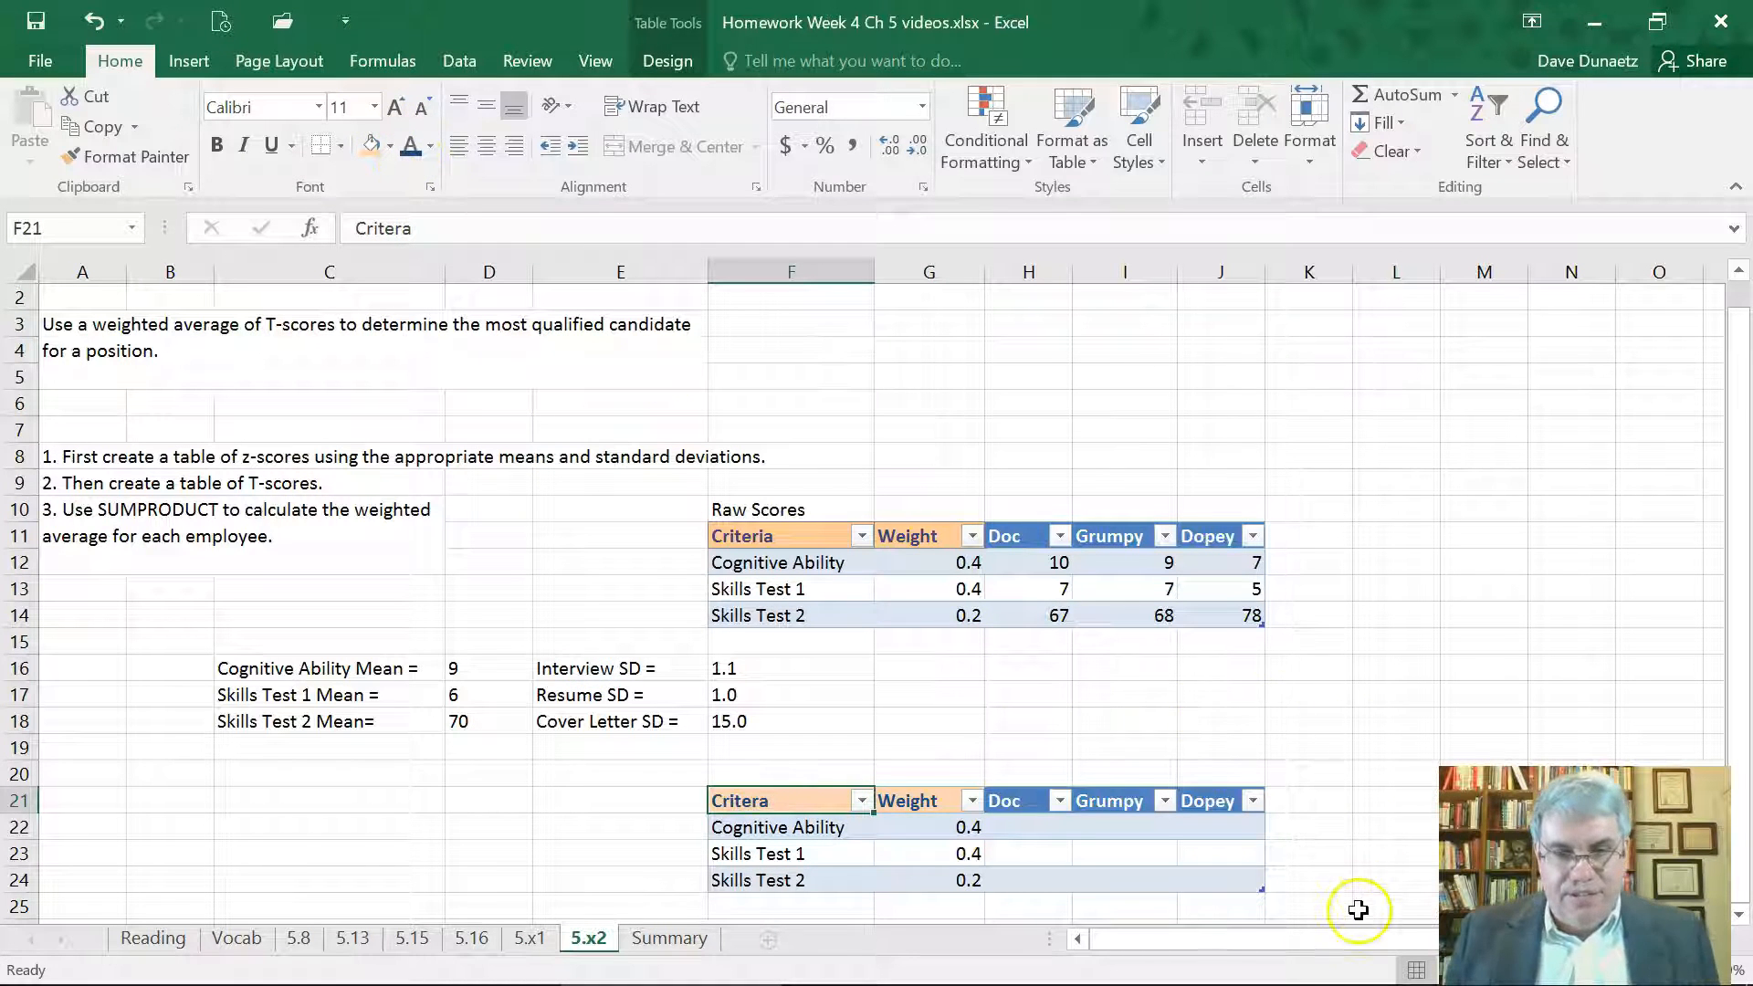
pyautogui.click(1026, 827)
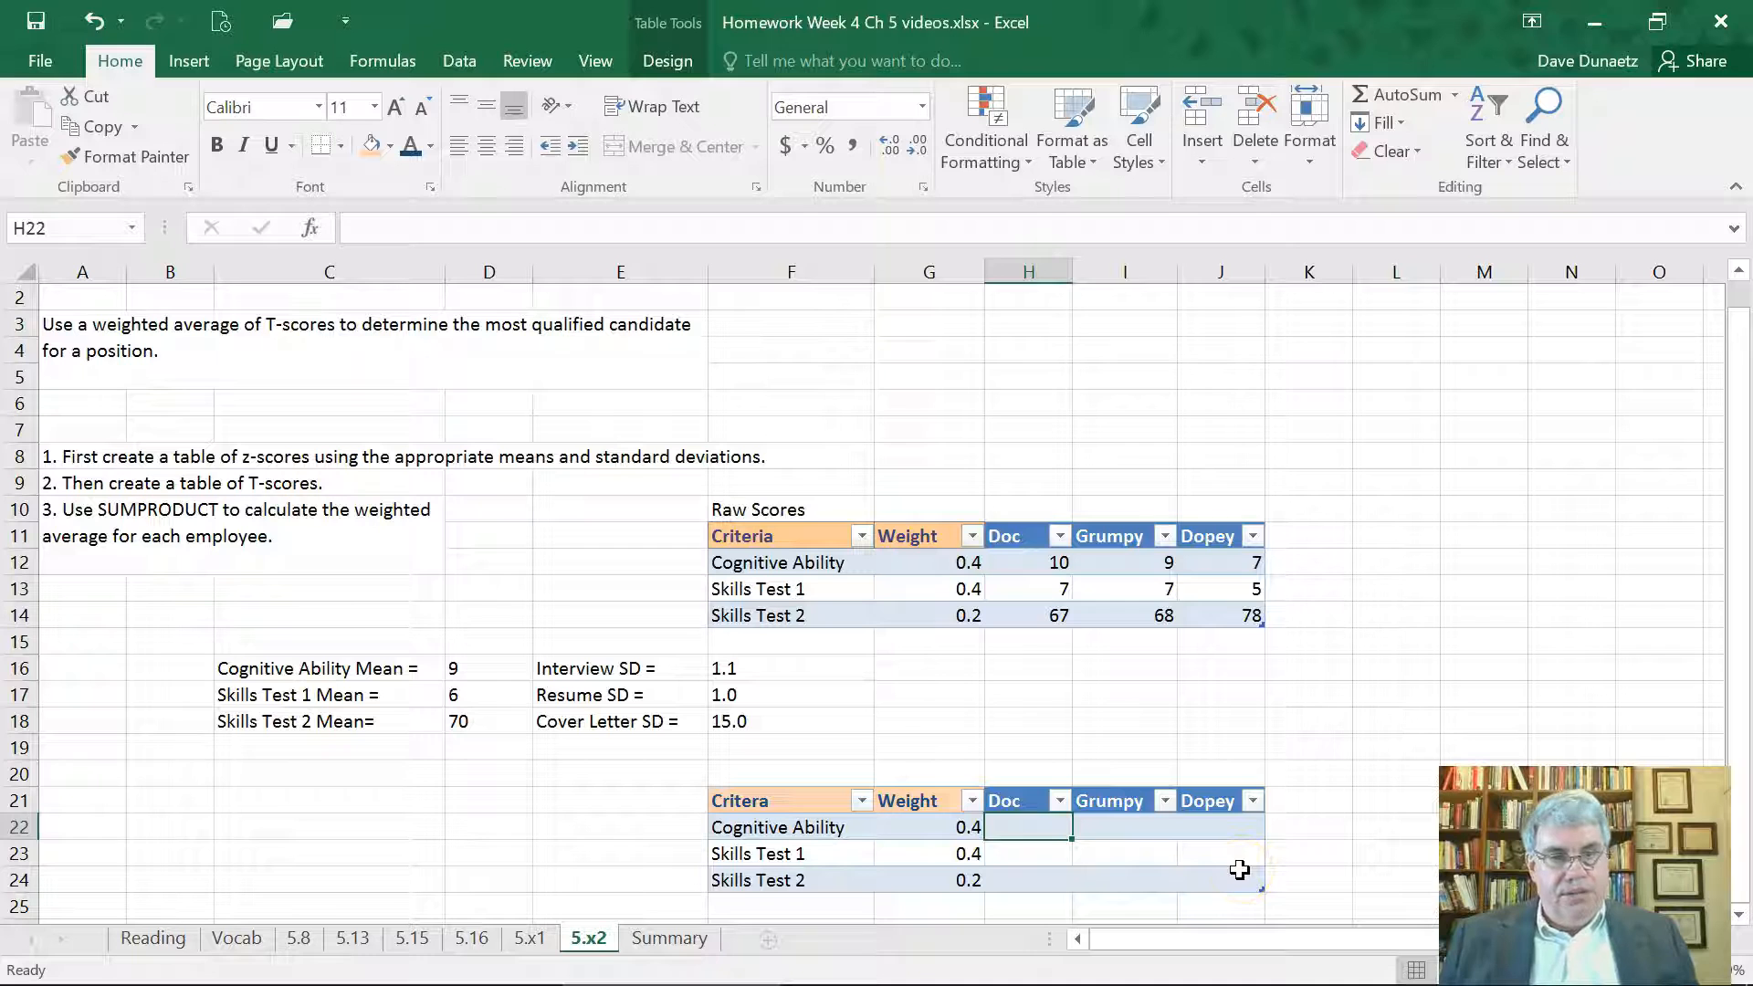
# Enter the note "z = (X - Mean)/StdDev" in cell H16, beside the means and standard deviations.
pyautogui.click(1003, 668)
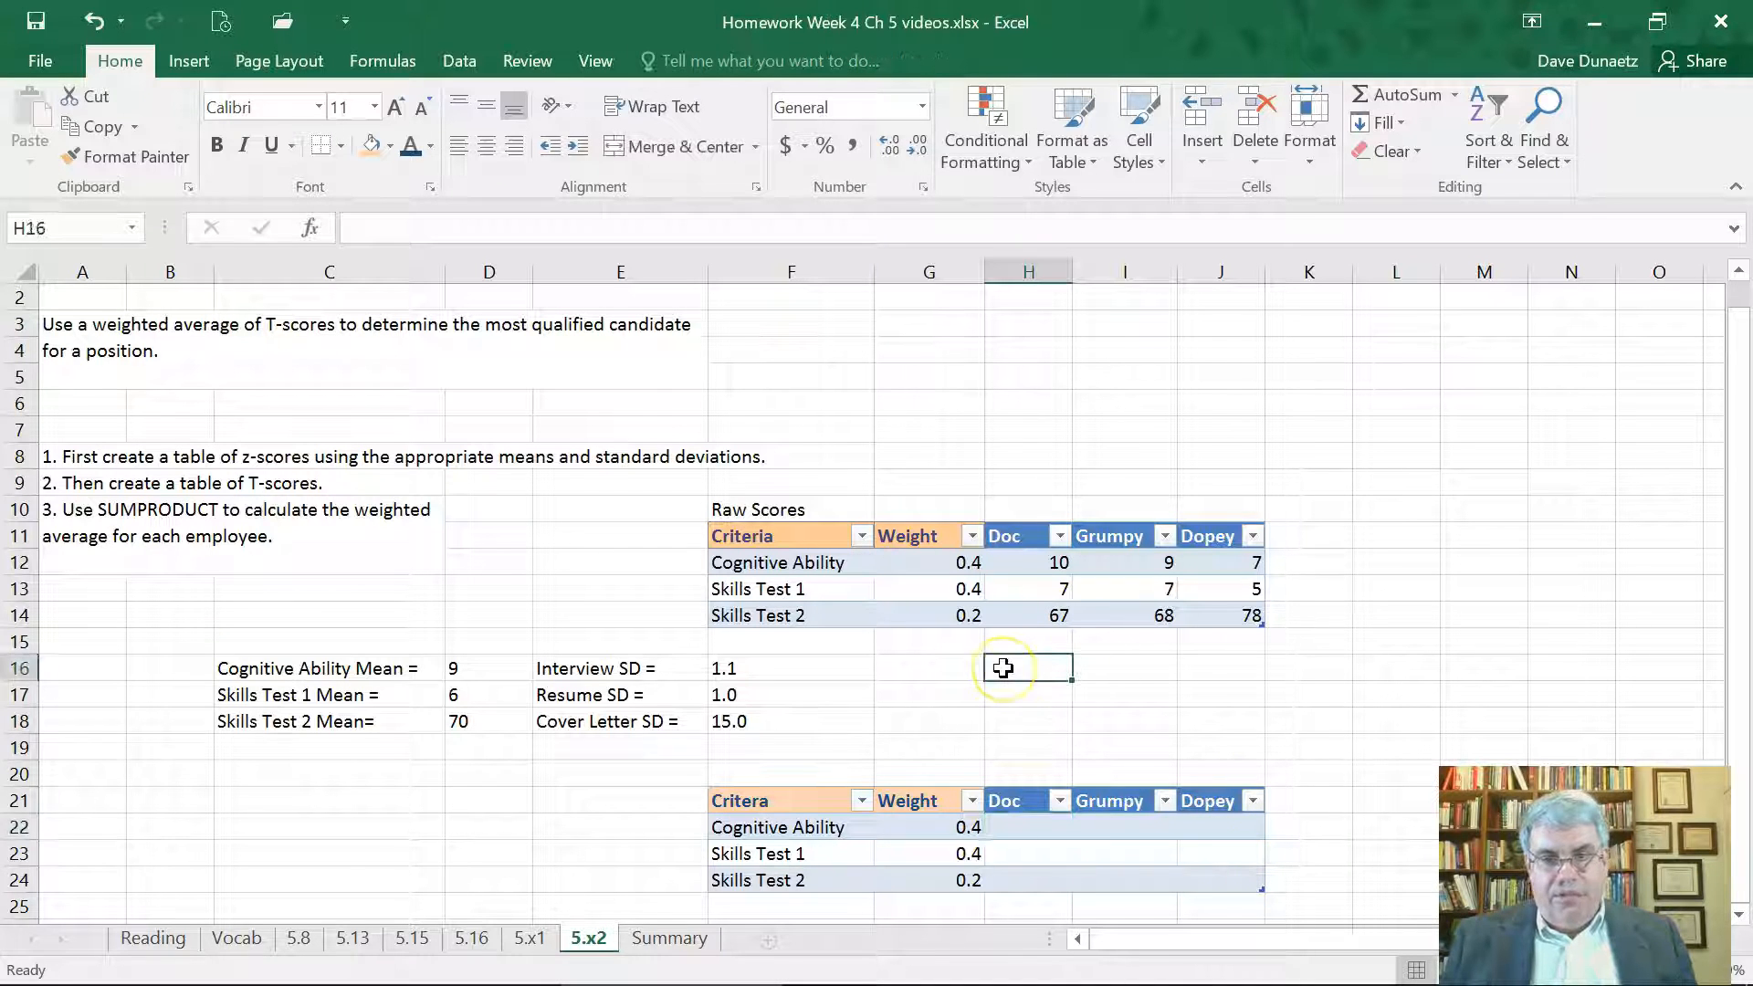
pyautogui.write('z')
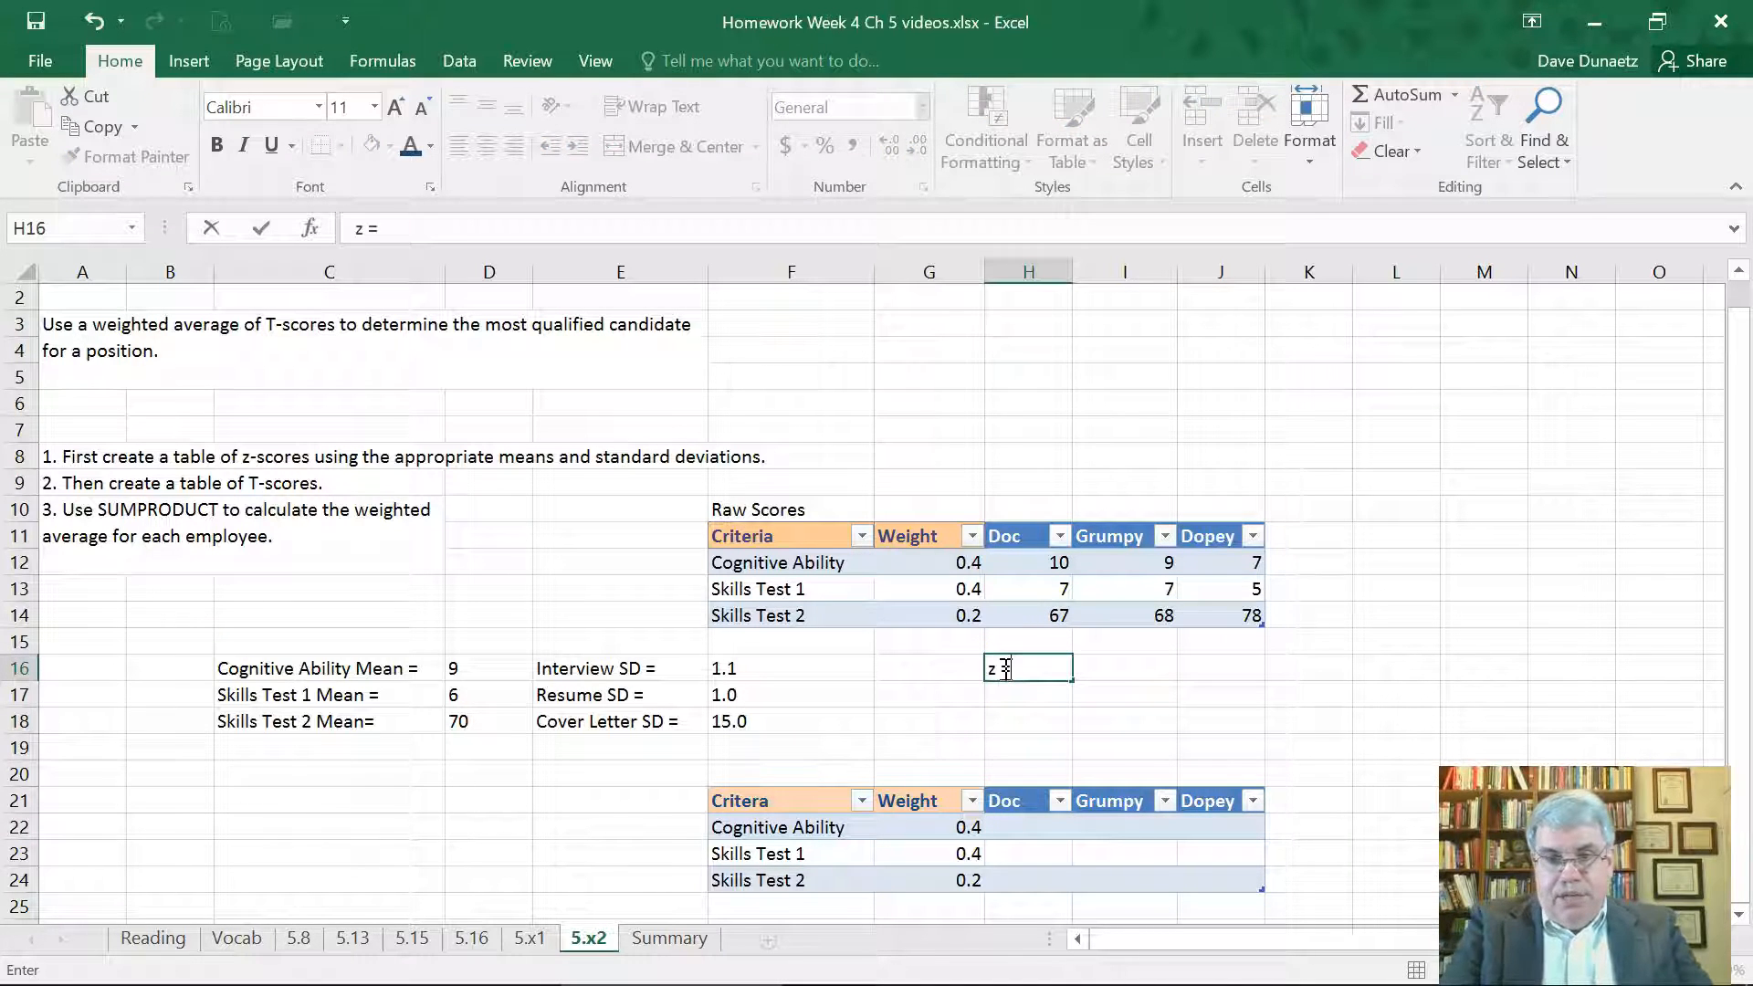
pyautogui.write(' = (X')
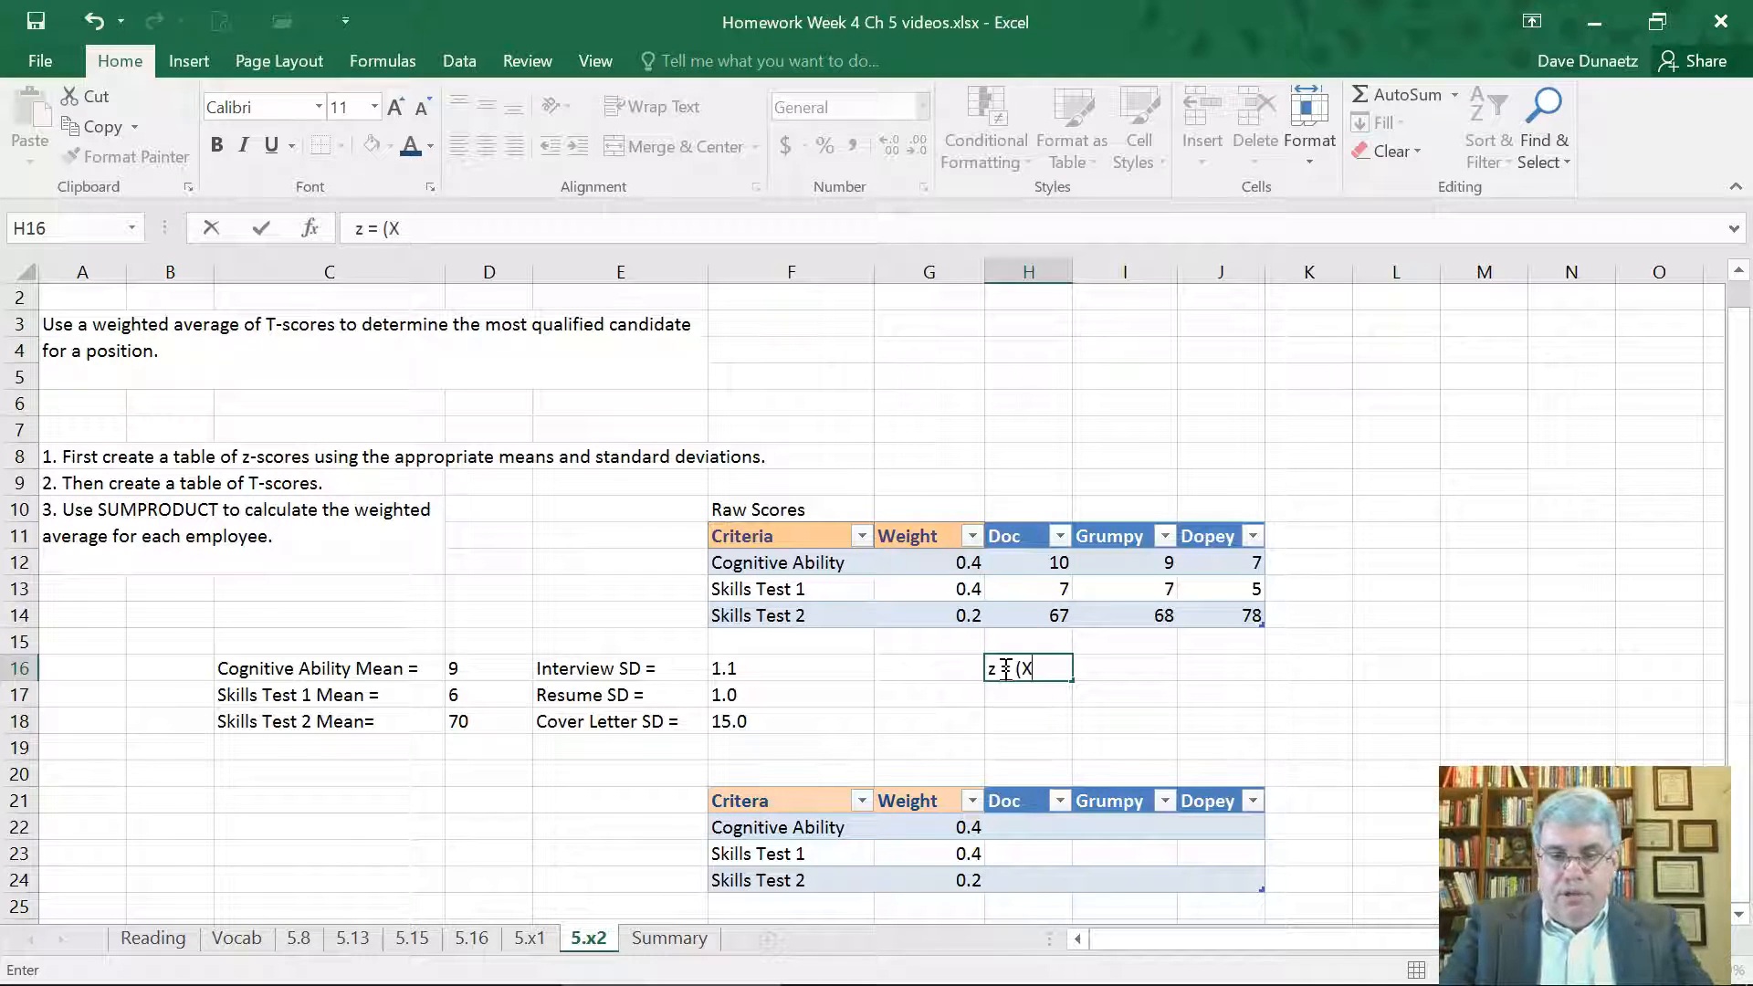
pyautogui.write(' - Mean')
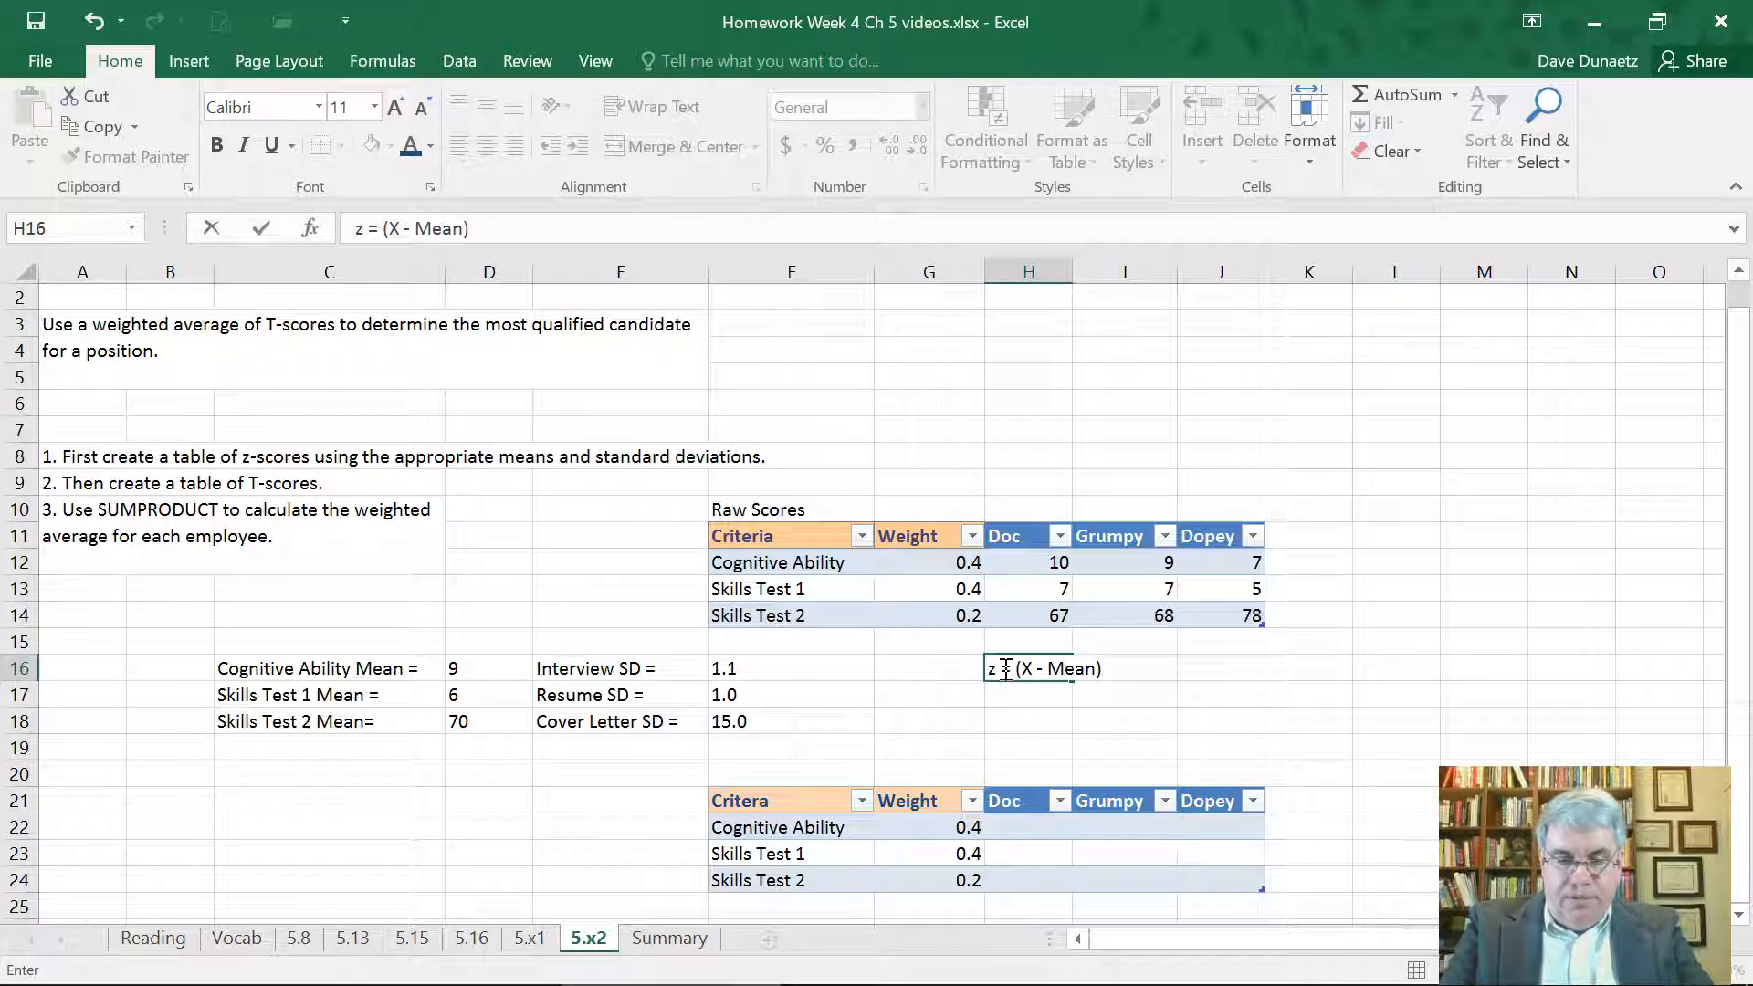
pyautogui.write(')/ST')
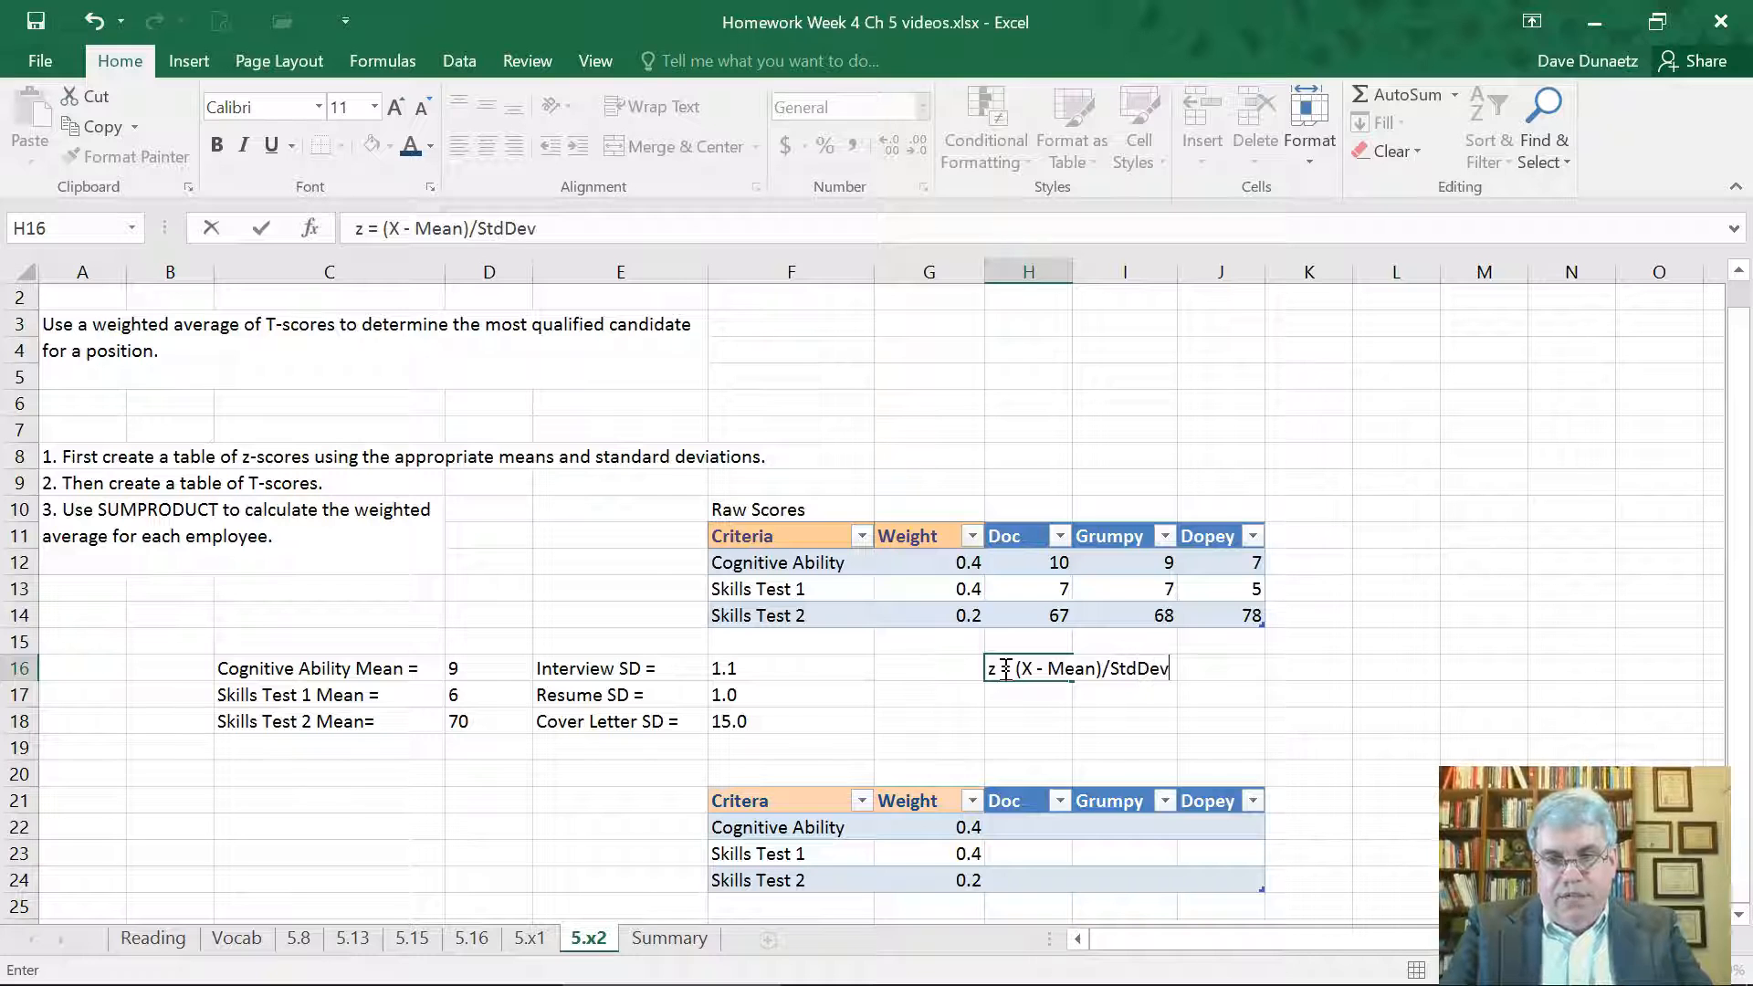
# Enter the formula =(h12-$d16)/$f16 in H22 for Doc's Cognitive Ability z-score.
pyautogui.click(1022, 829)
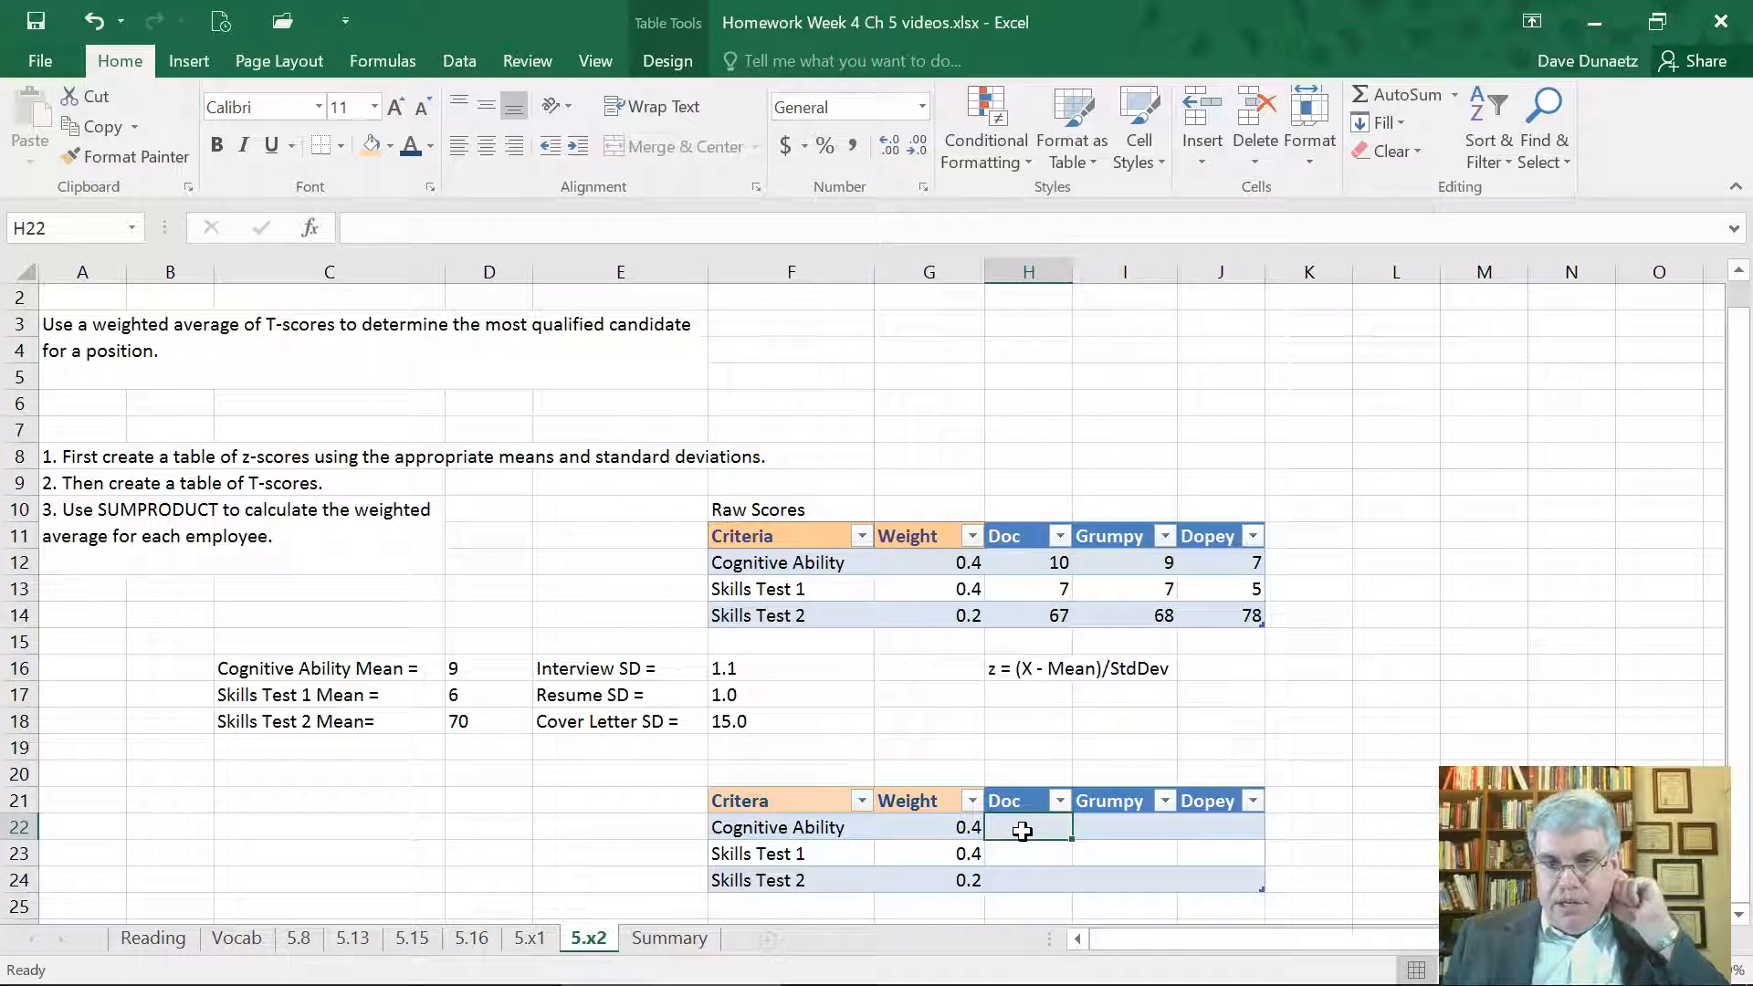
pyautogui.write('=')
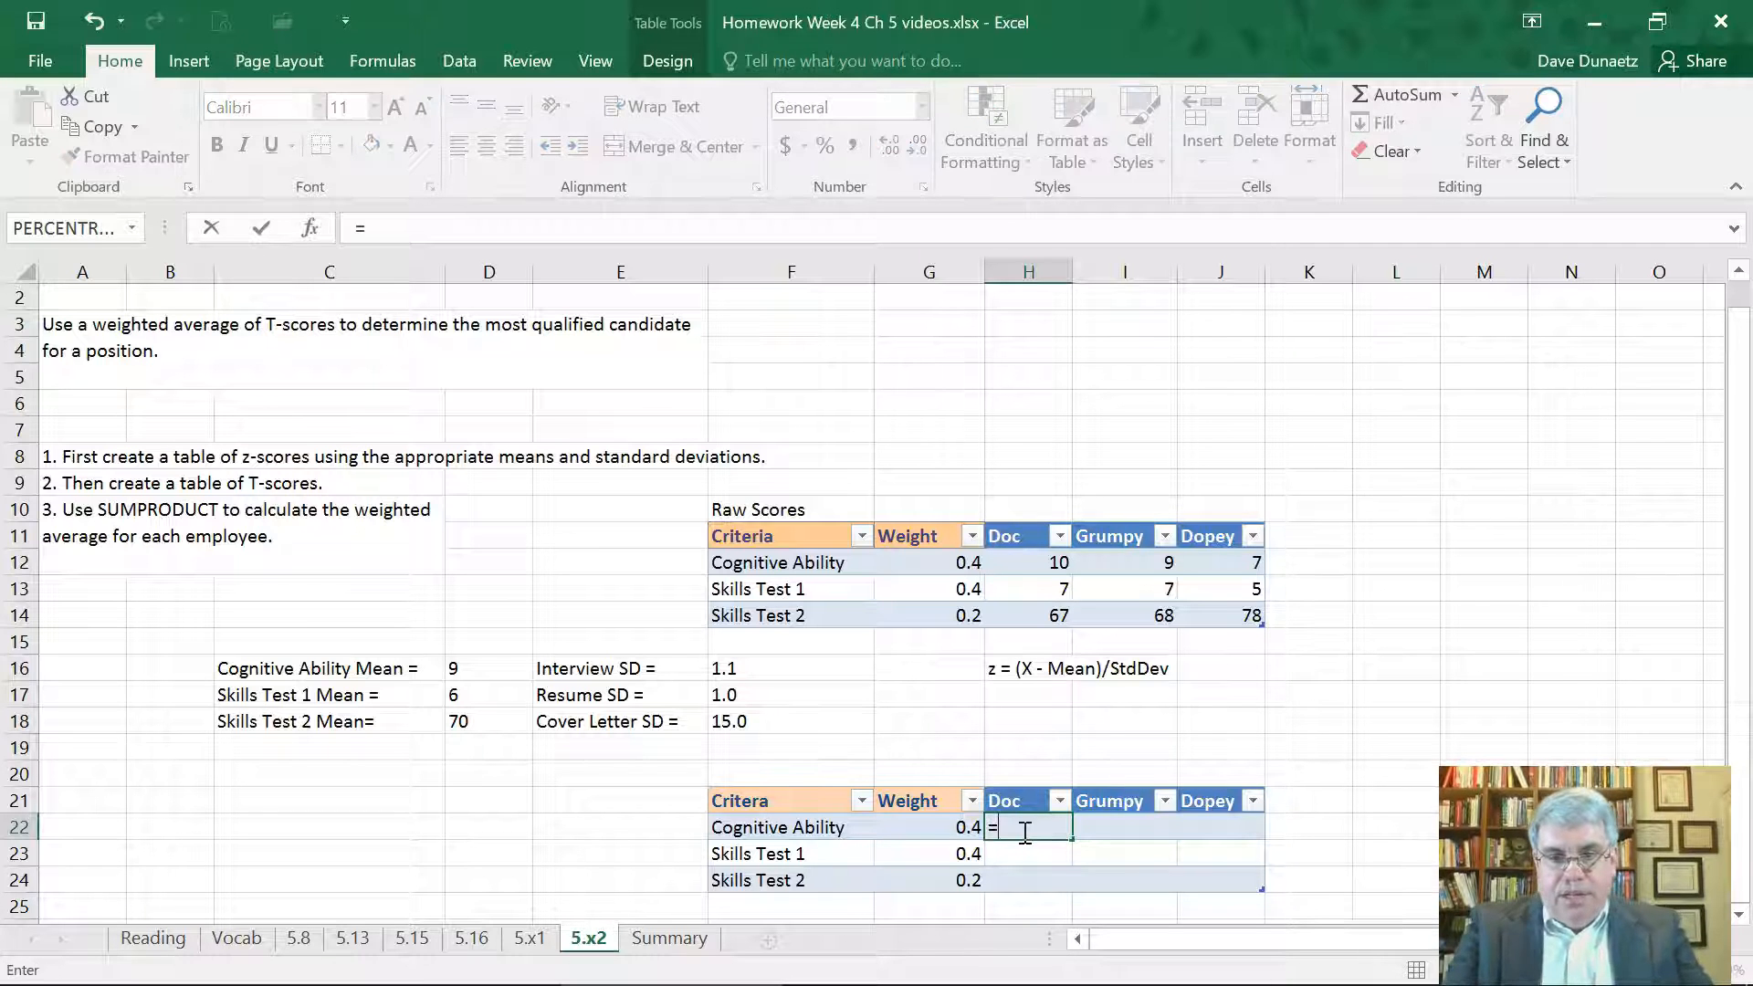
pyautogui.write('(')
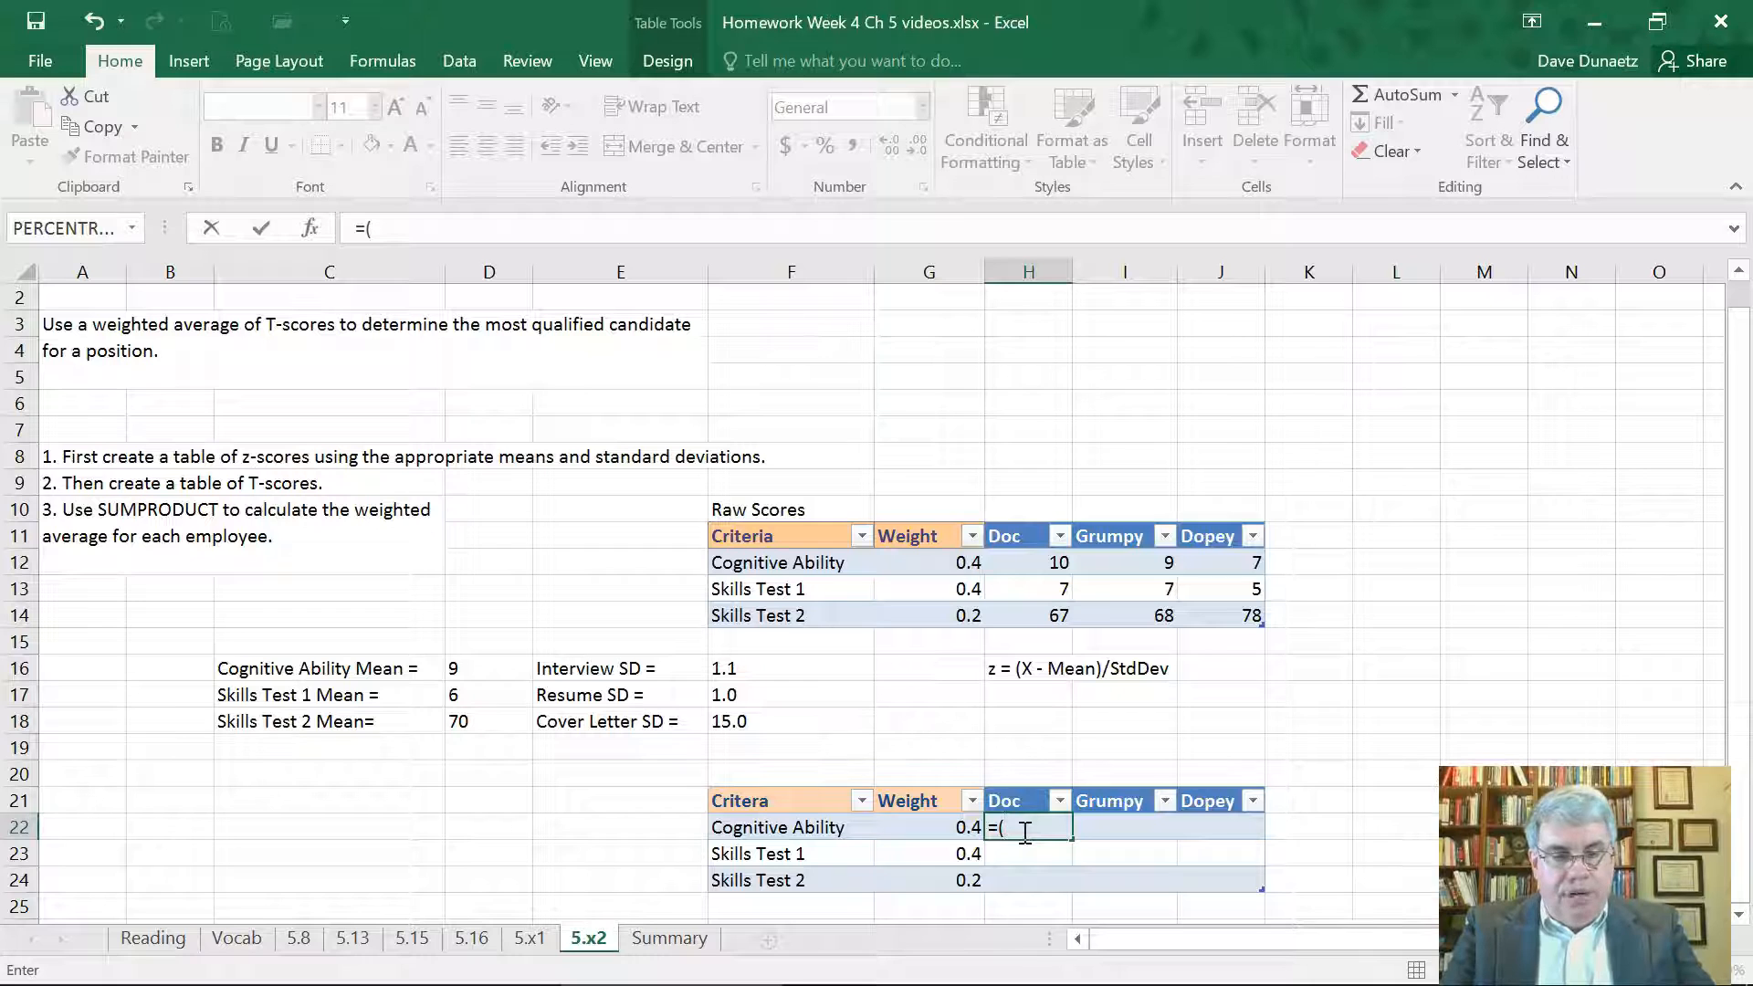
pyautogui.write('h12-')
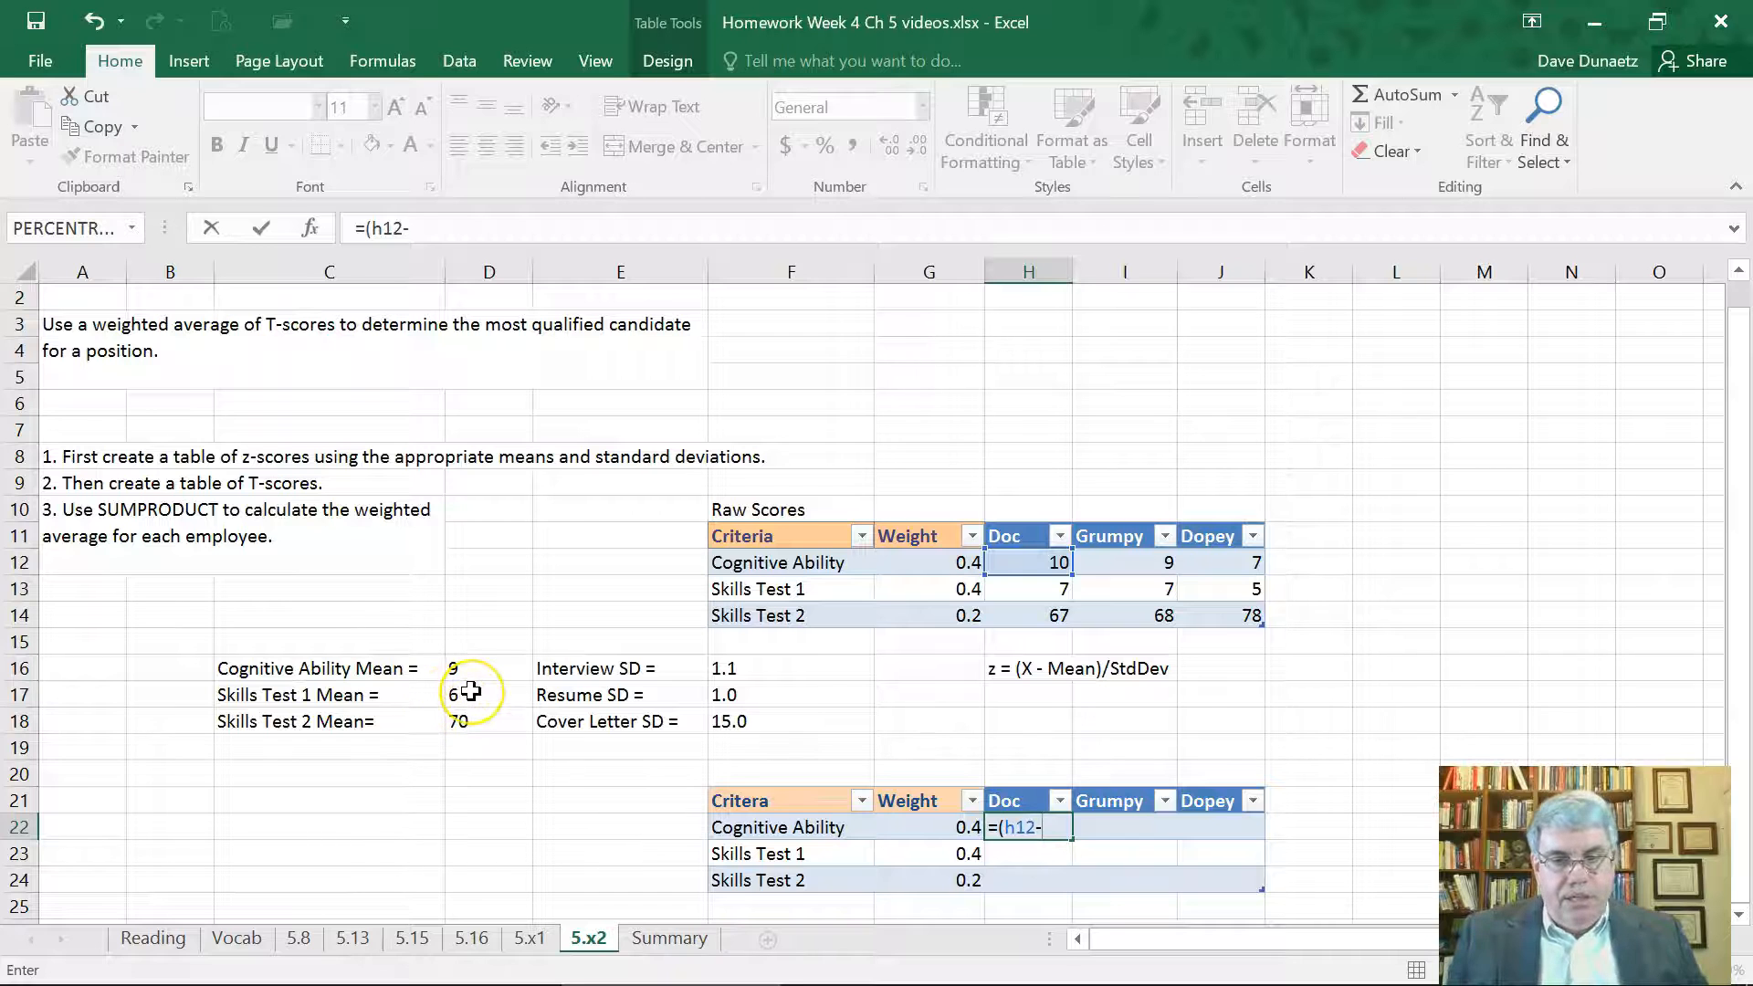
pyautogui.write('$d')
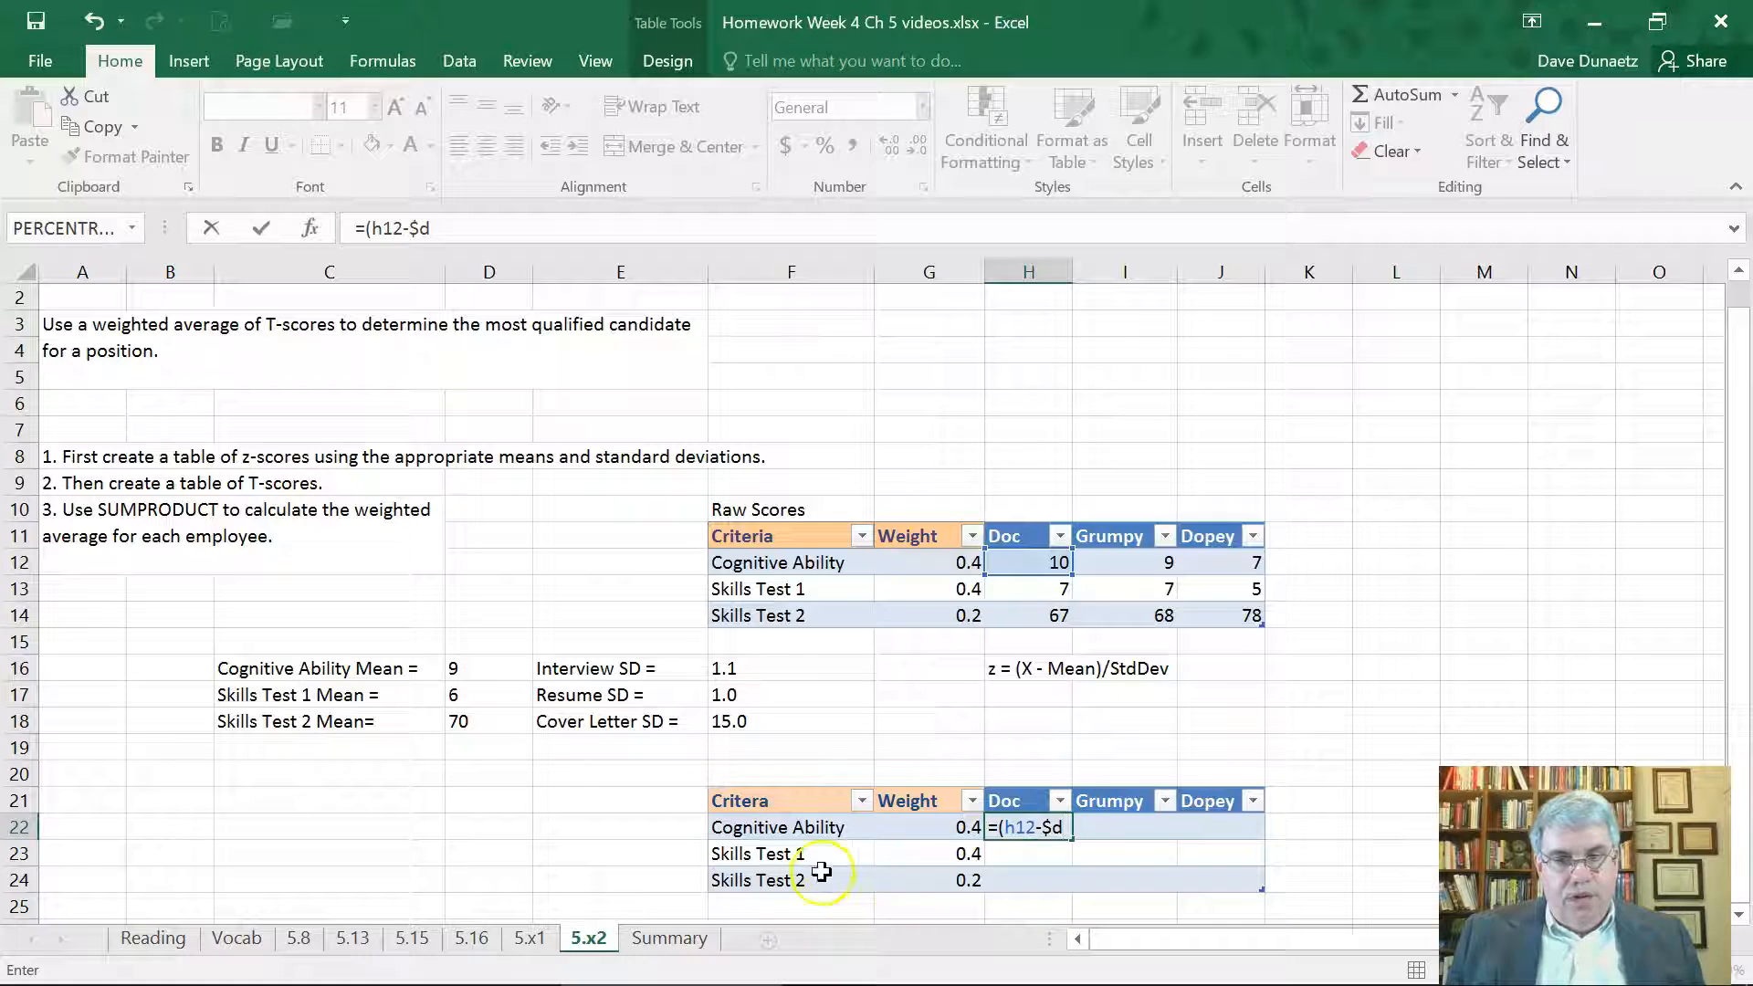
pyautogui.write('16)/')
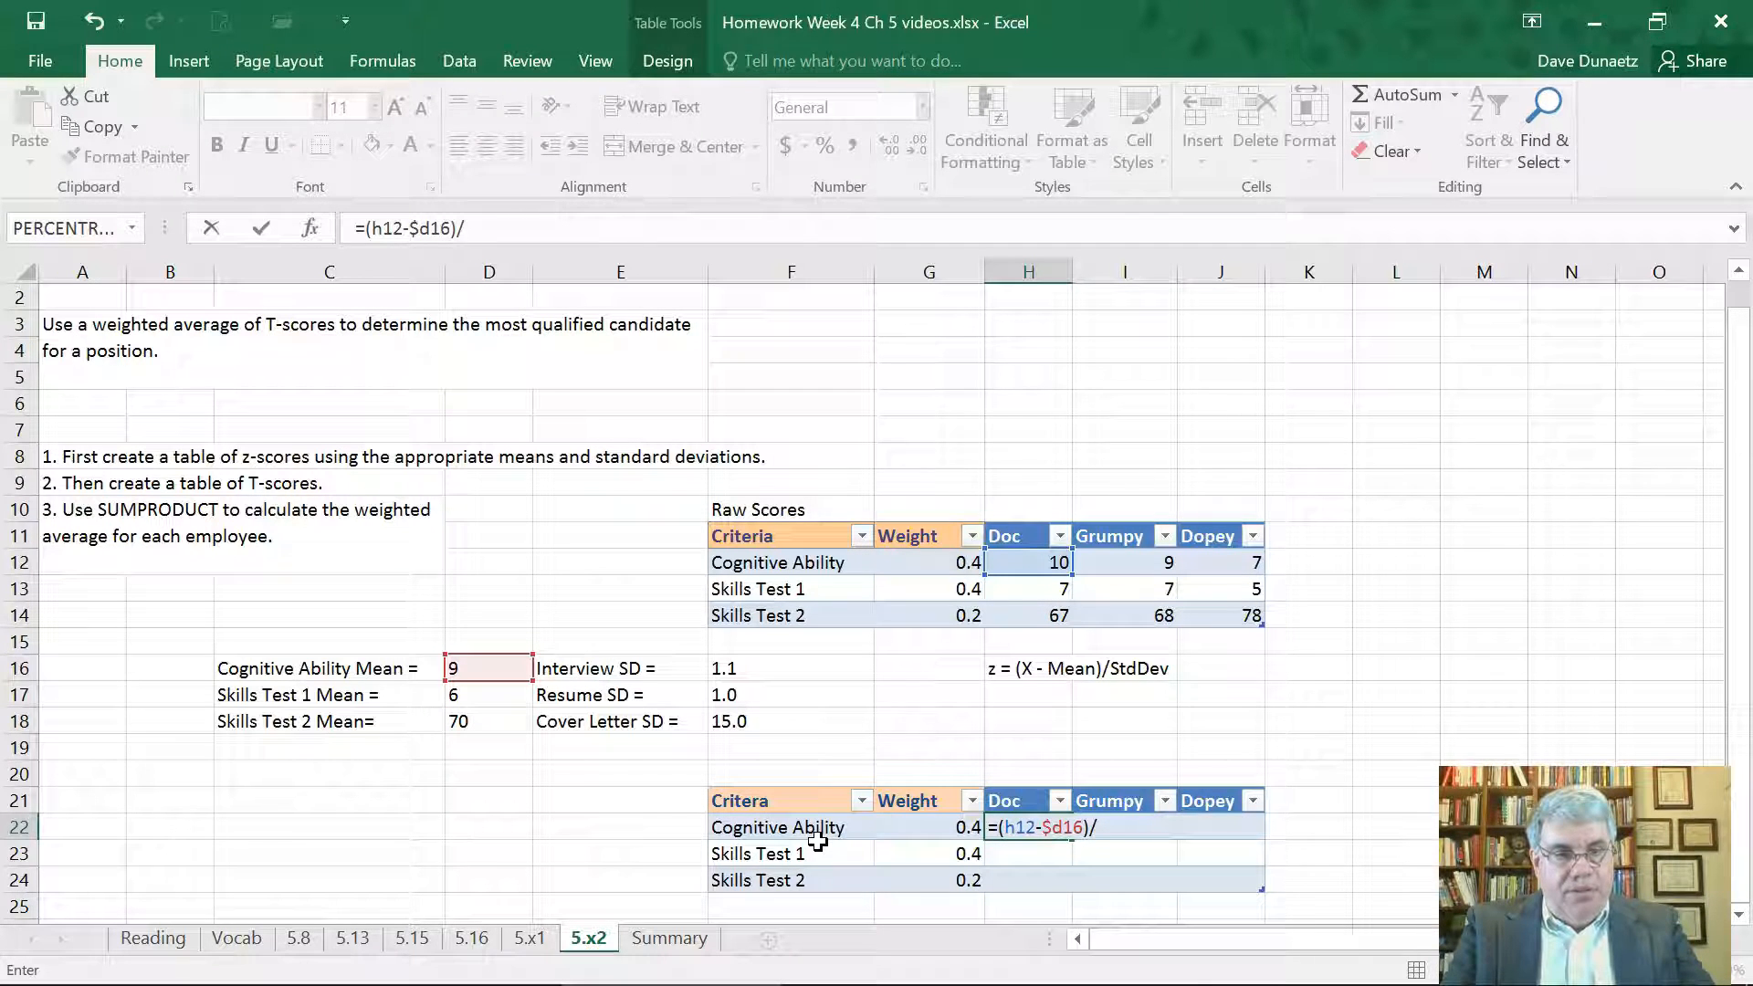
pyautogui.write('$f1')
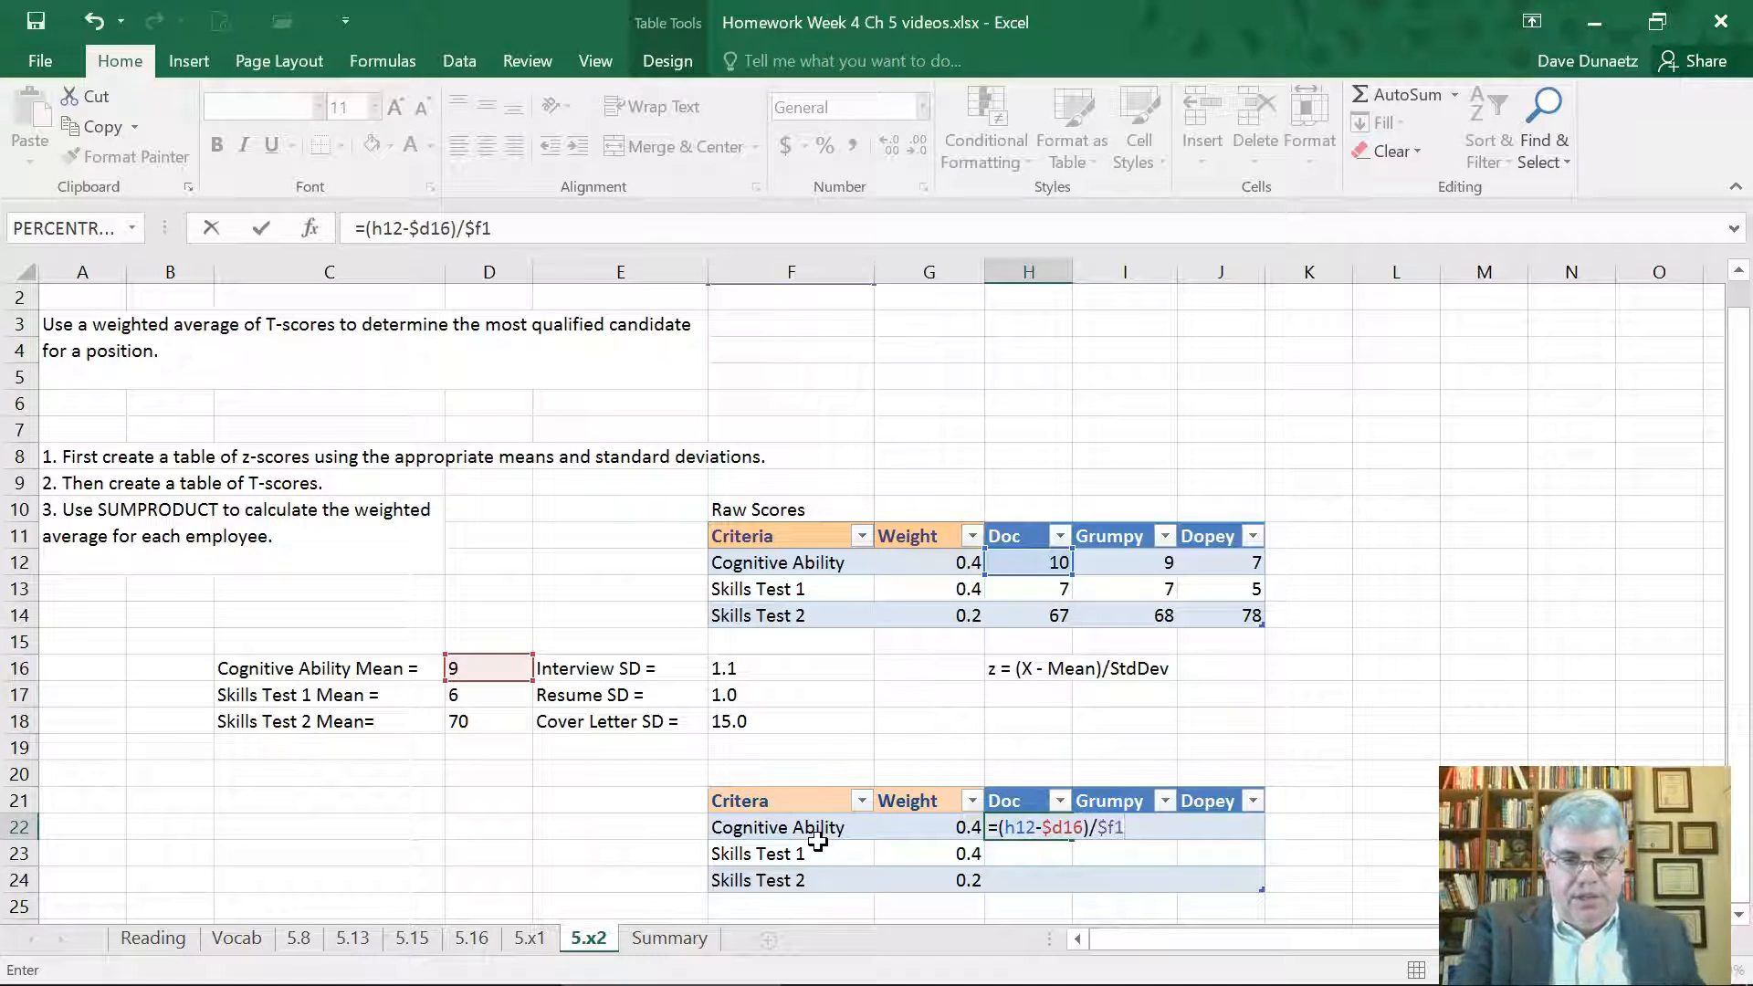
pyautogui.write('6')
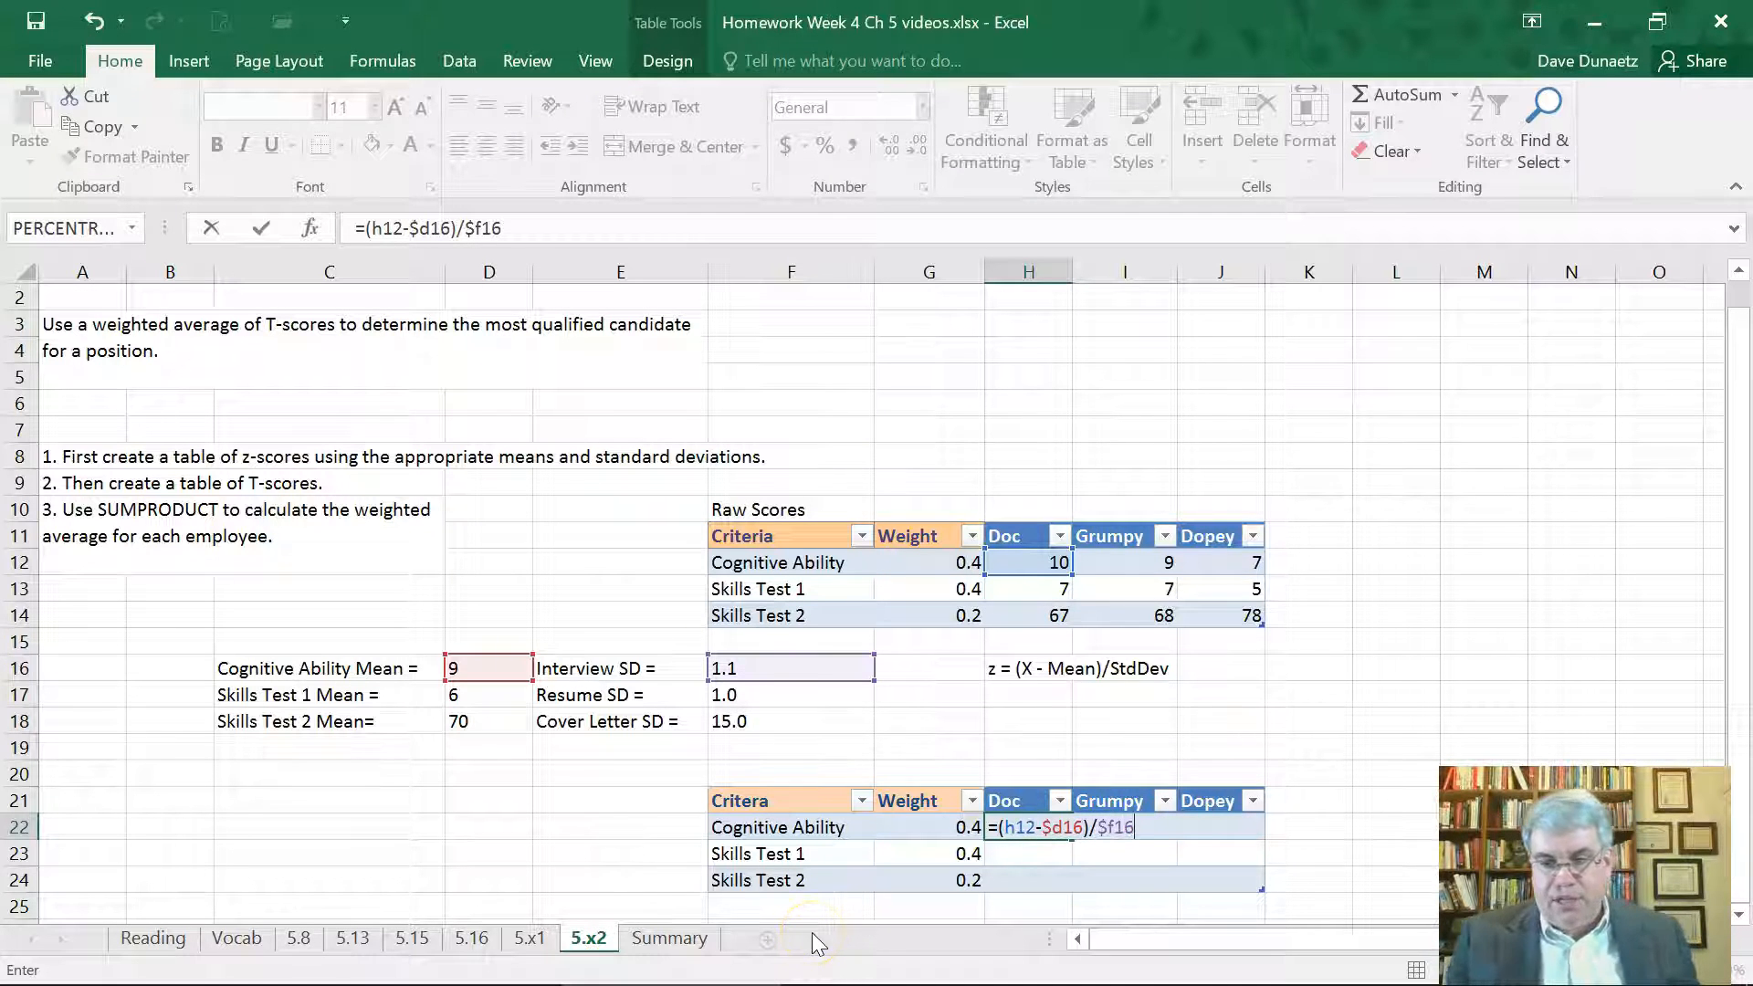
pyautogui.press('Return')
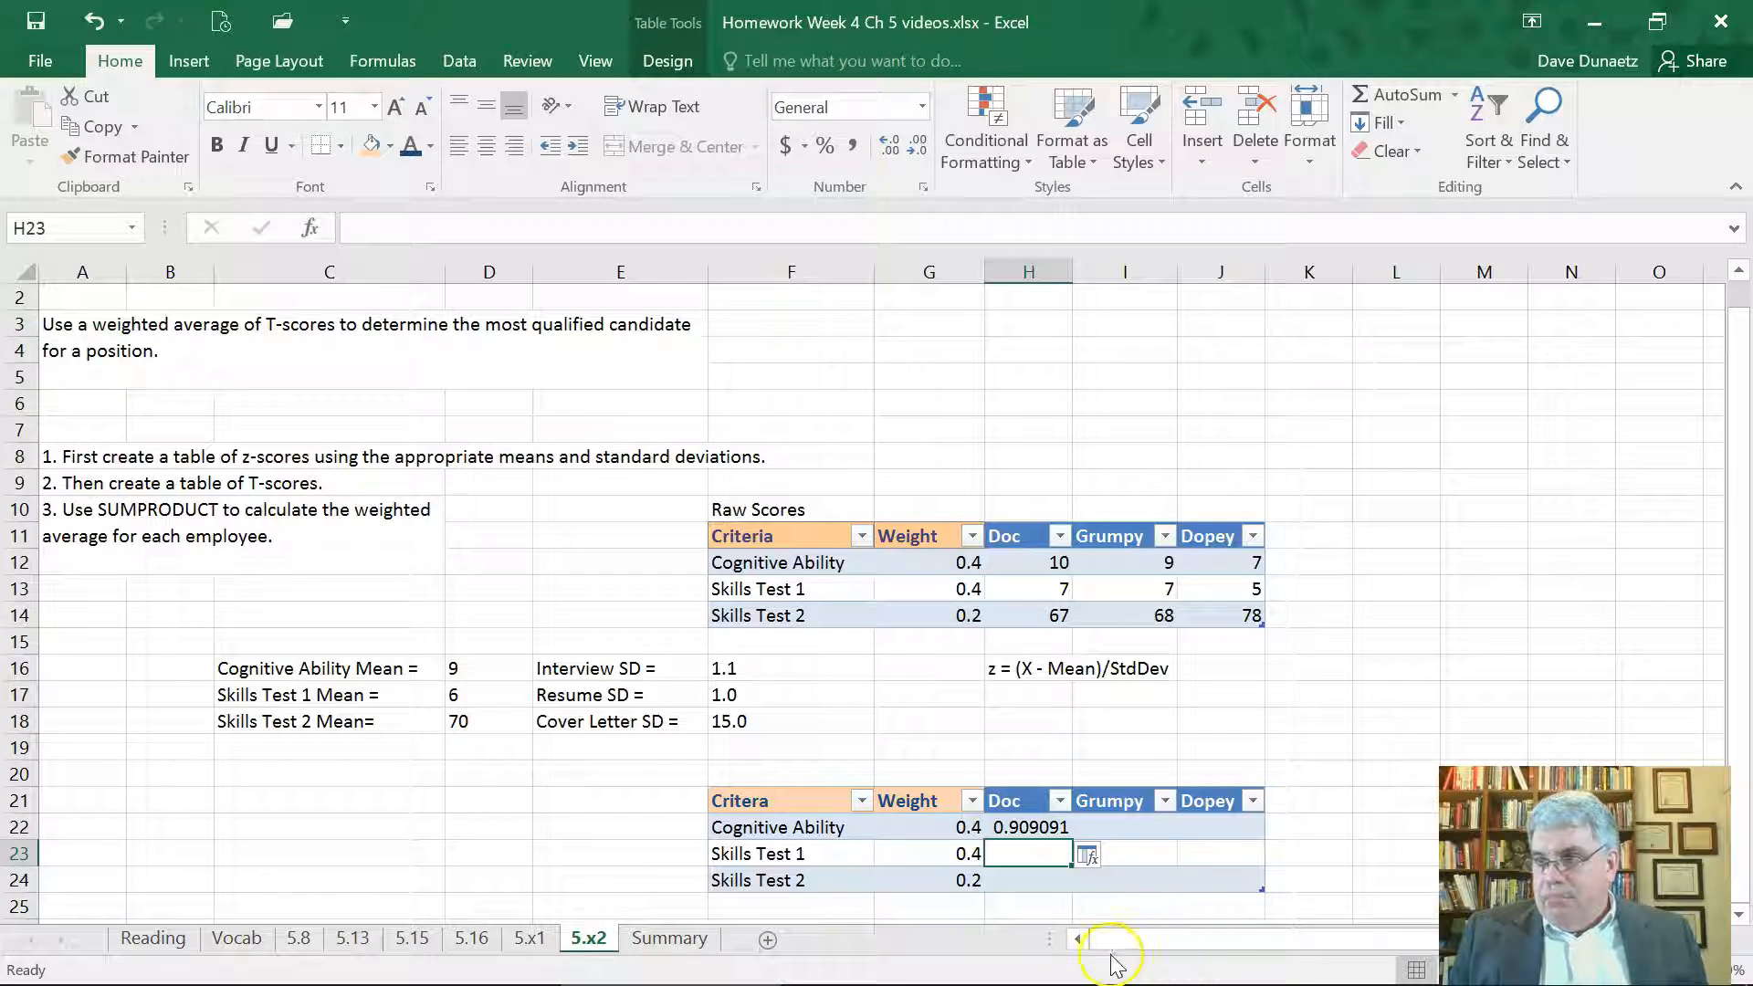
# Apply the z-score formula to the whole Doc column and fill it across Grumpy and Dopey for all three criteria.
pyautogui.click(1089, 858)
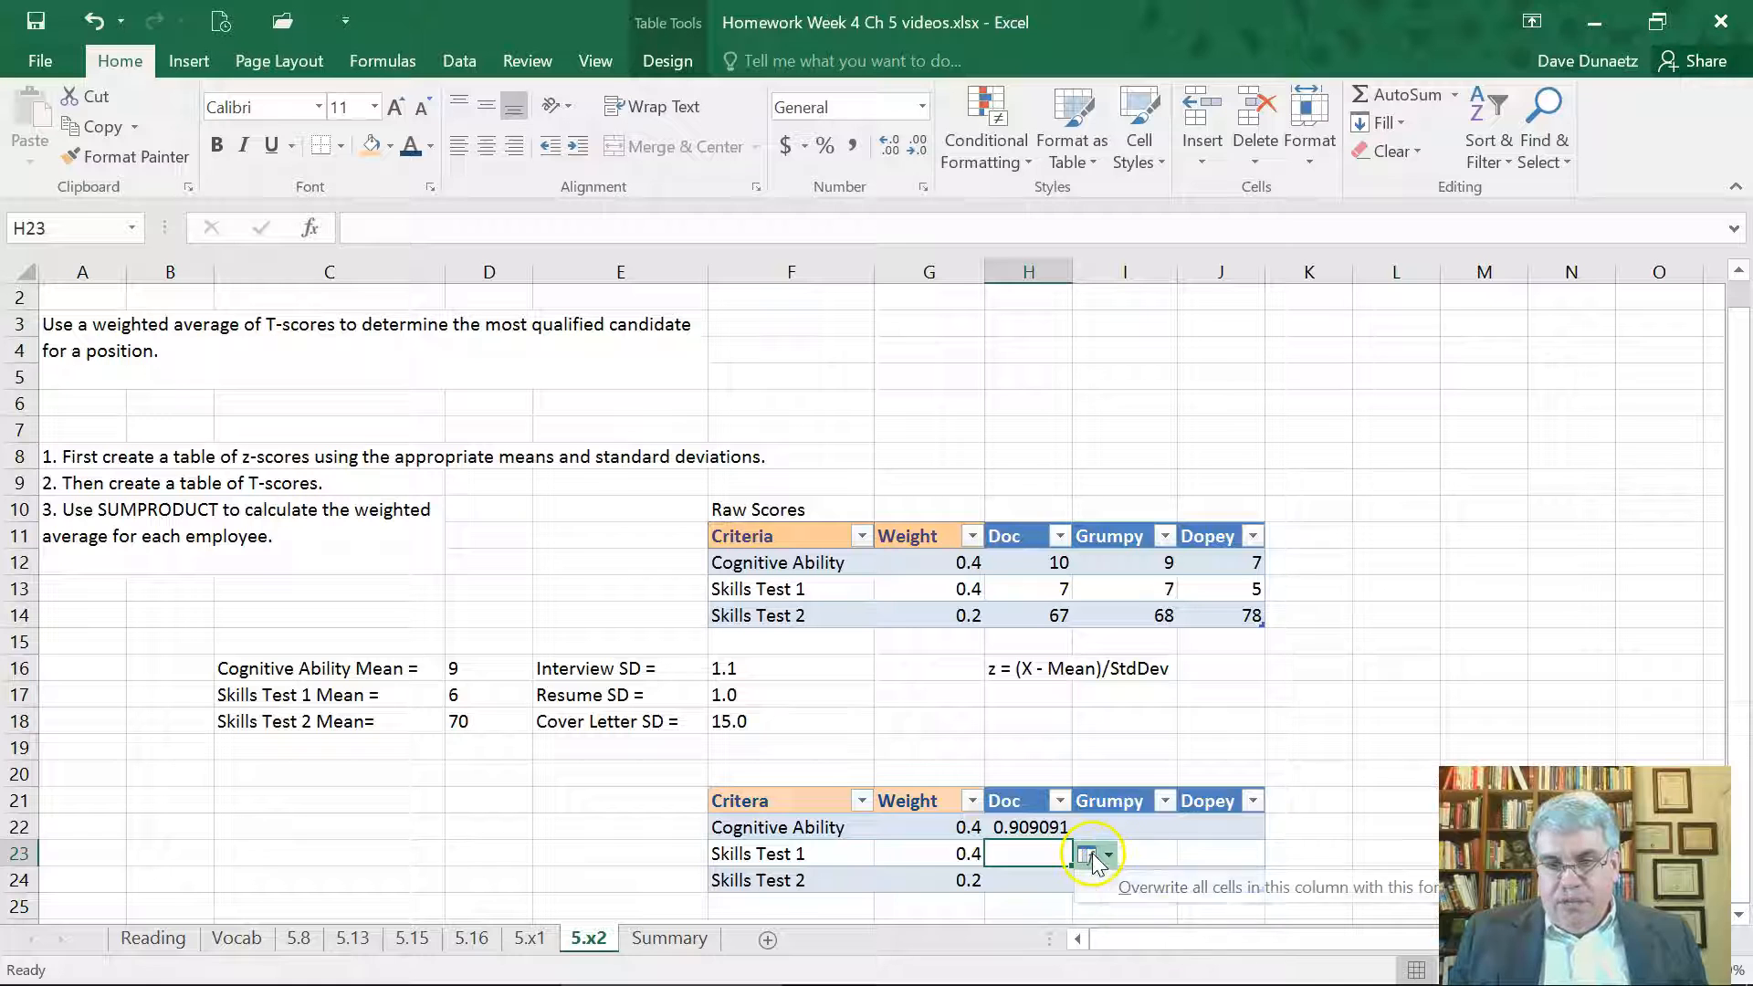
pyautogui.click(1109, 879)
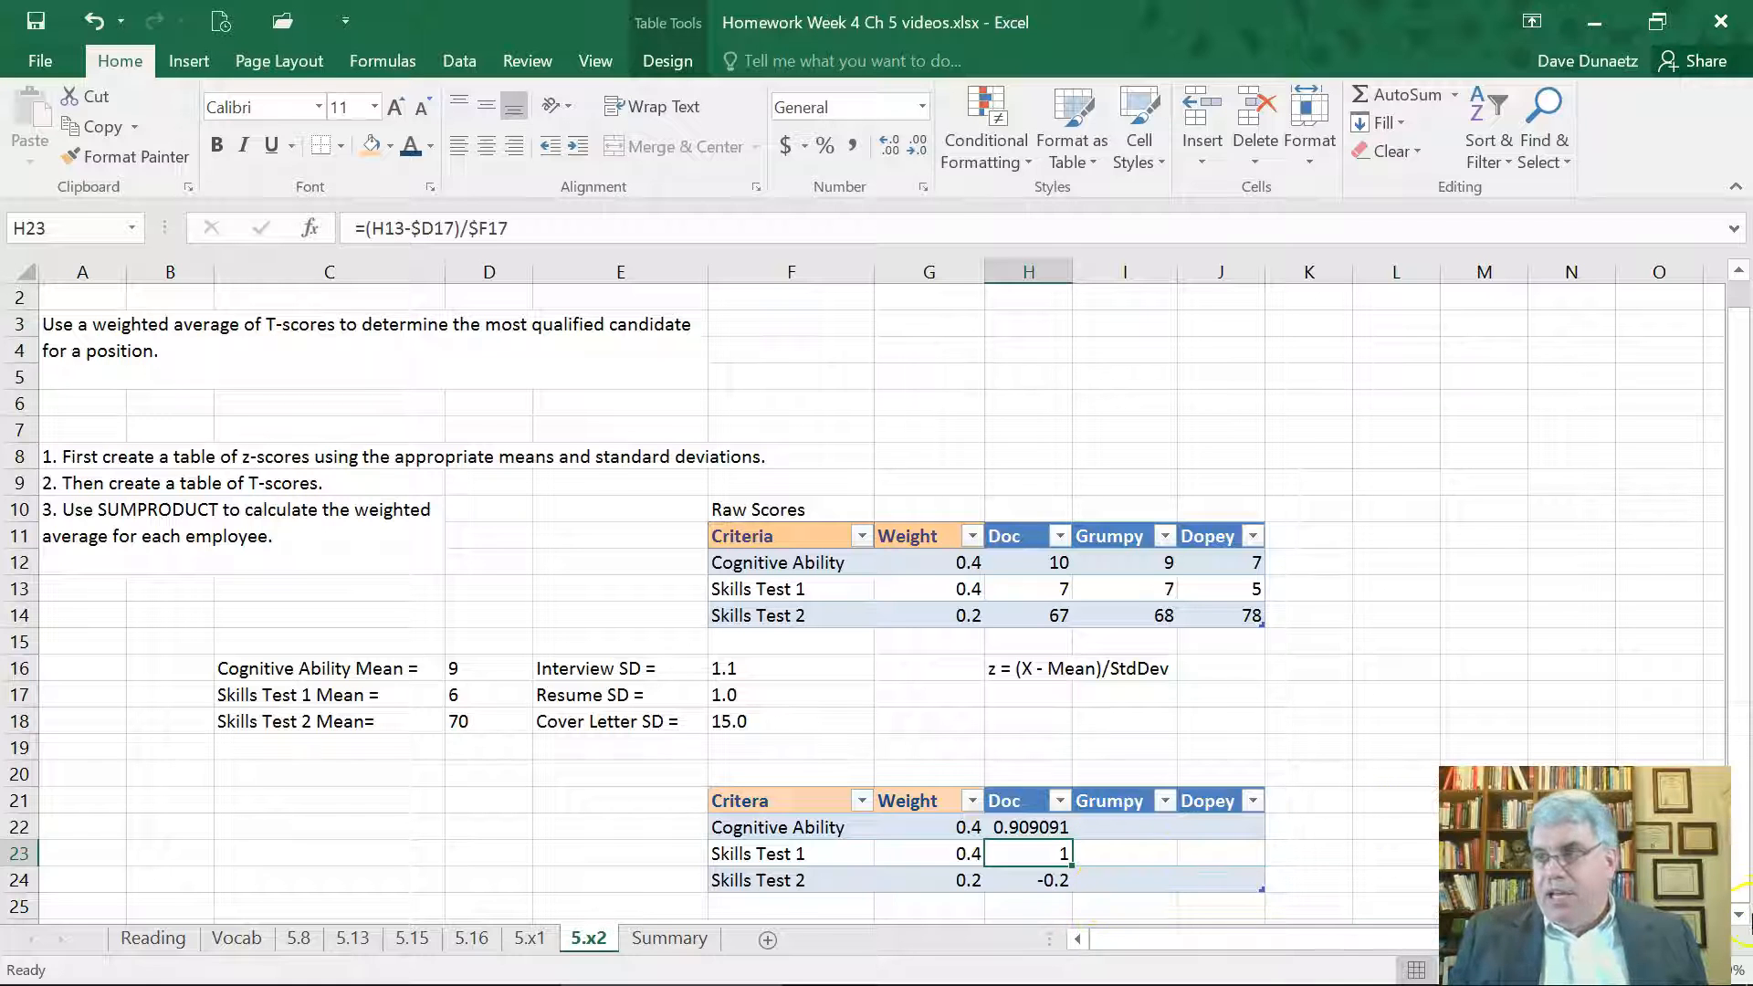
pyautogui.click(1067, 831)
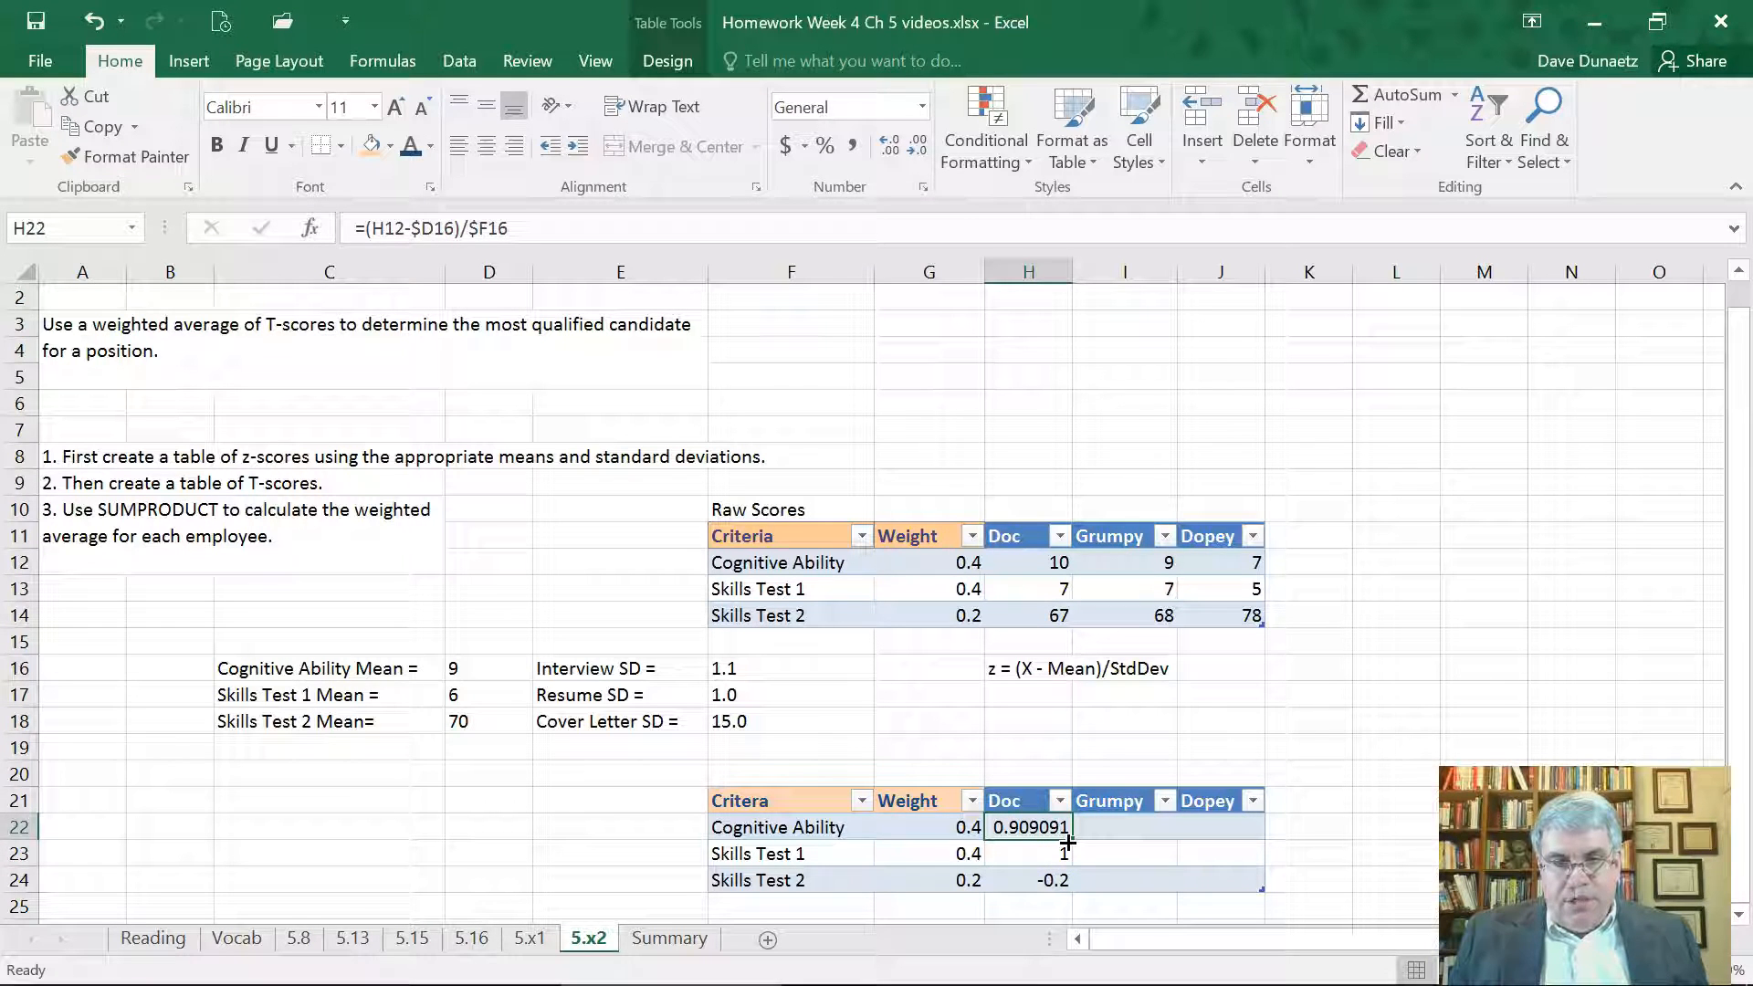
pyautogui.moveTo(1068, 840); pyautogui.dragTo(1286, 826)
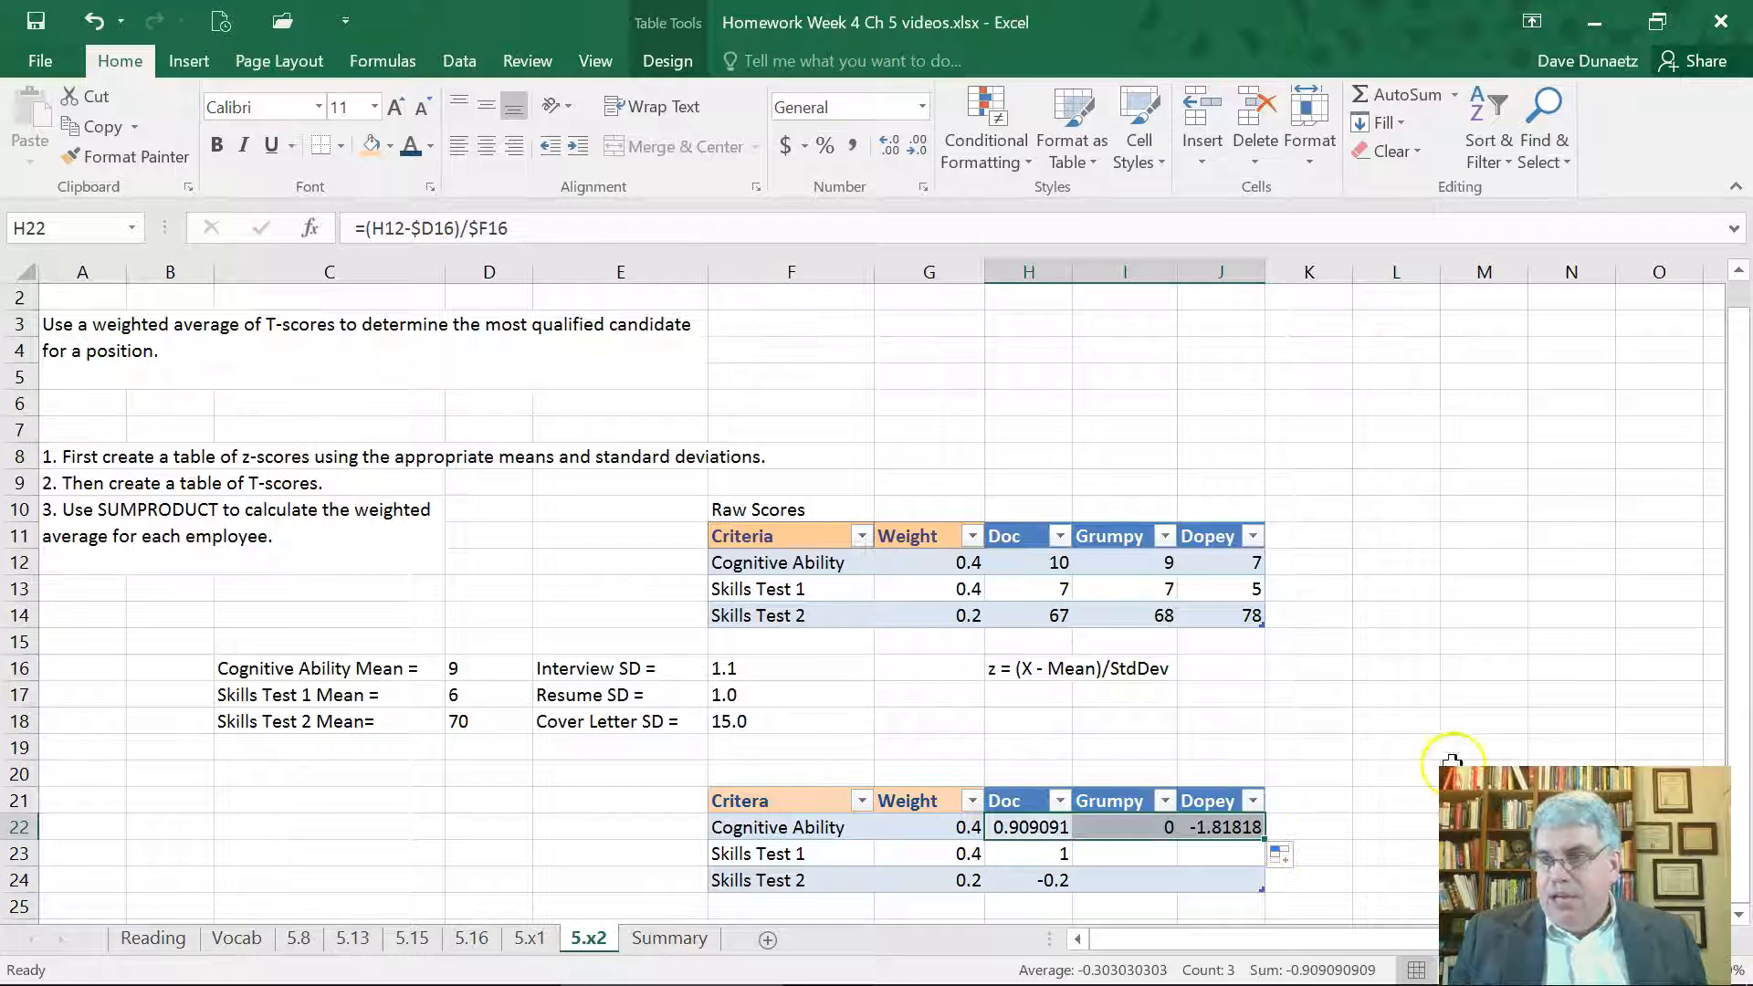
pyautogui.moveTo(1265, 839); pyautogui.dragTo(1263, 895)
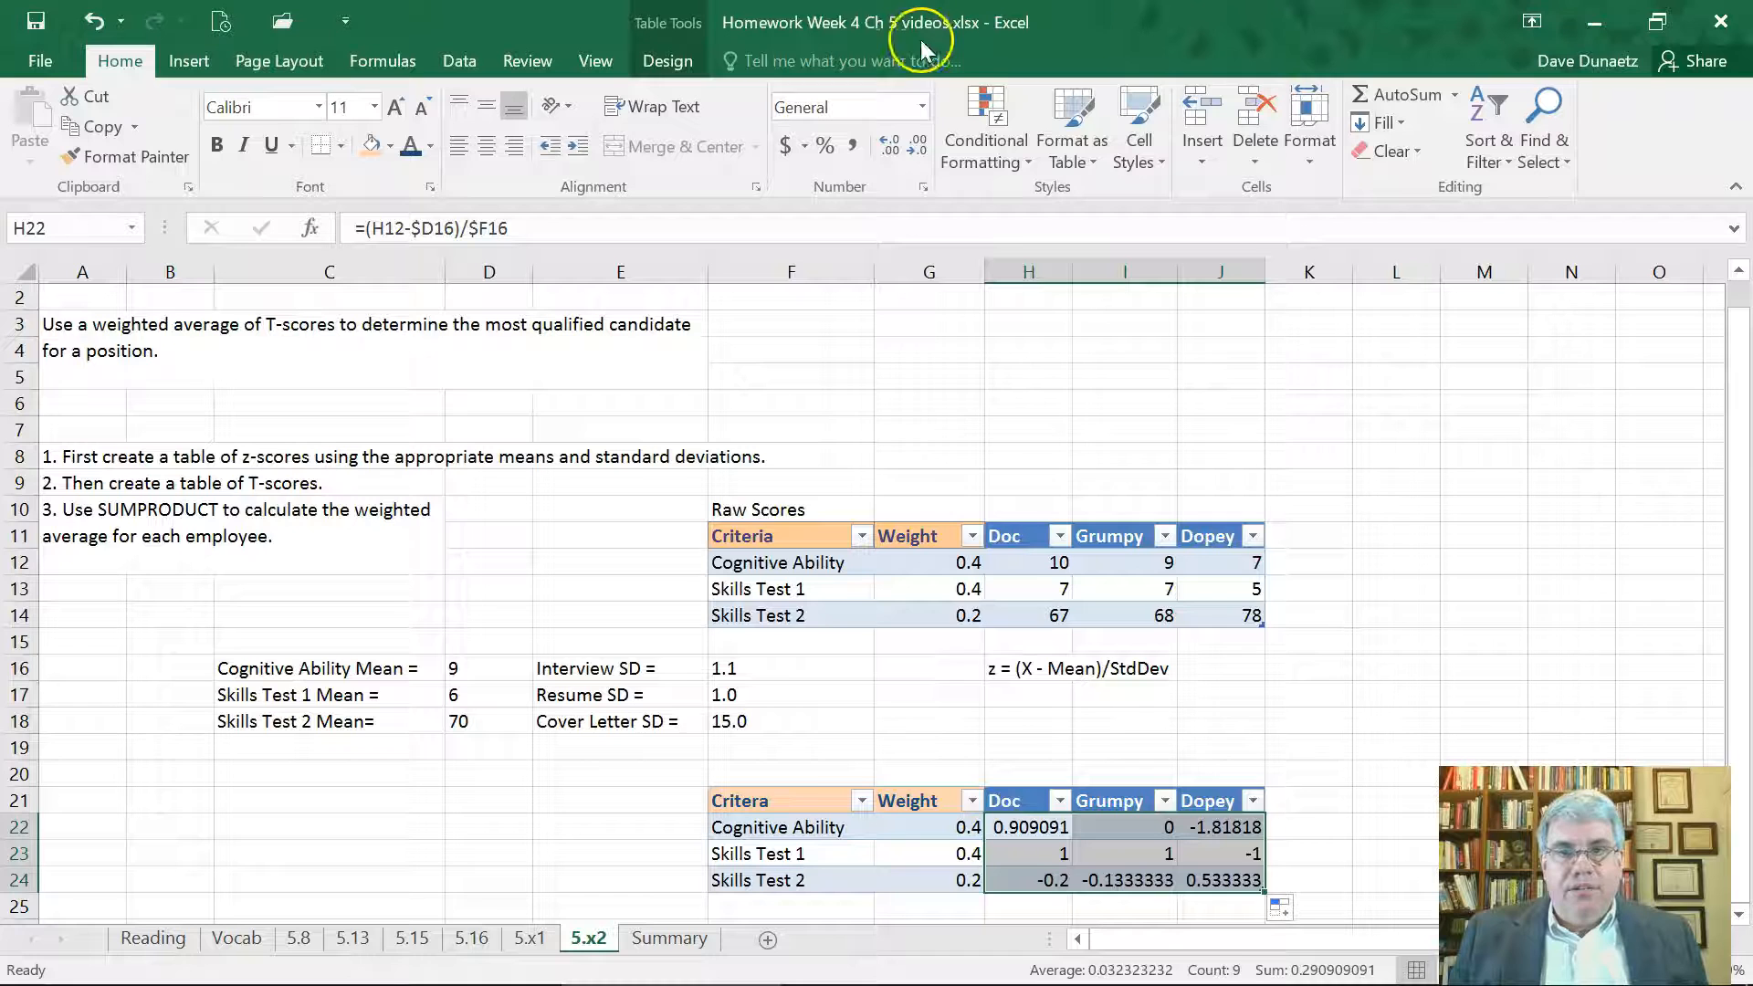
# Format the z-scores in H22:J24 as Number with two decimals and title the table "z-Scores" in F20.
pyautogui.click(925, 113)
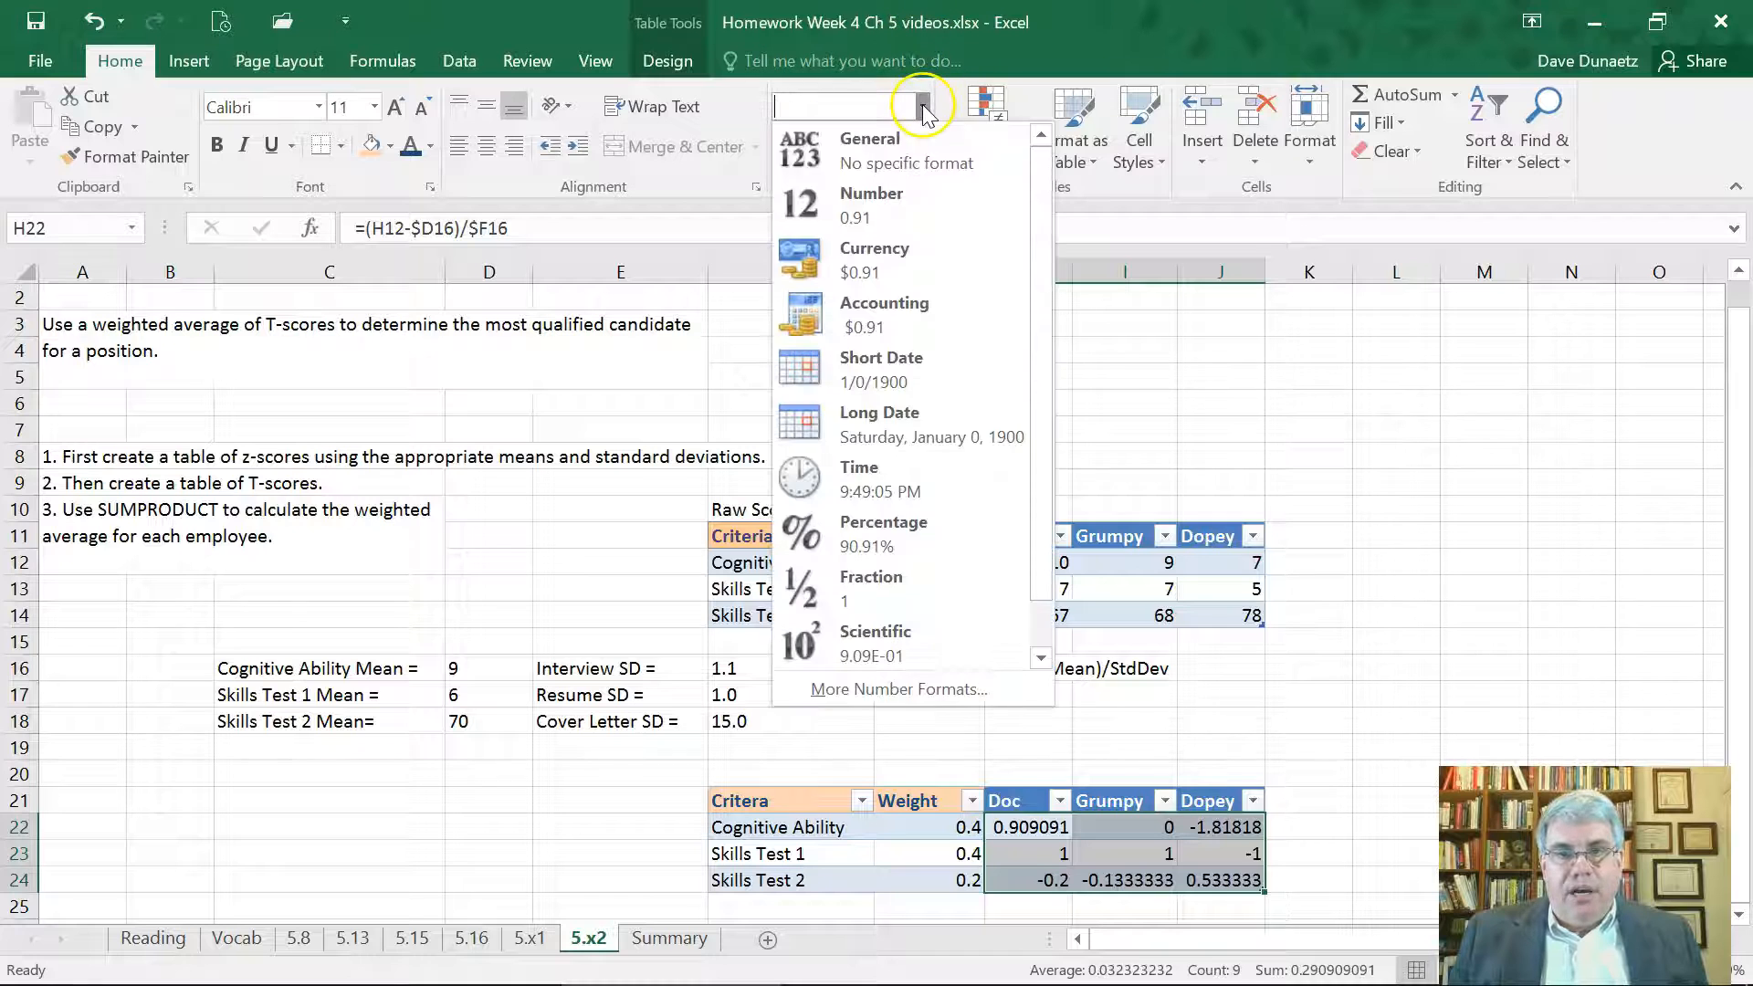
pyautogui.click(895, 216)
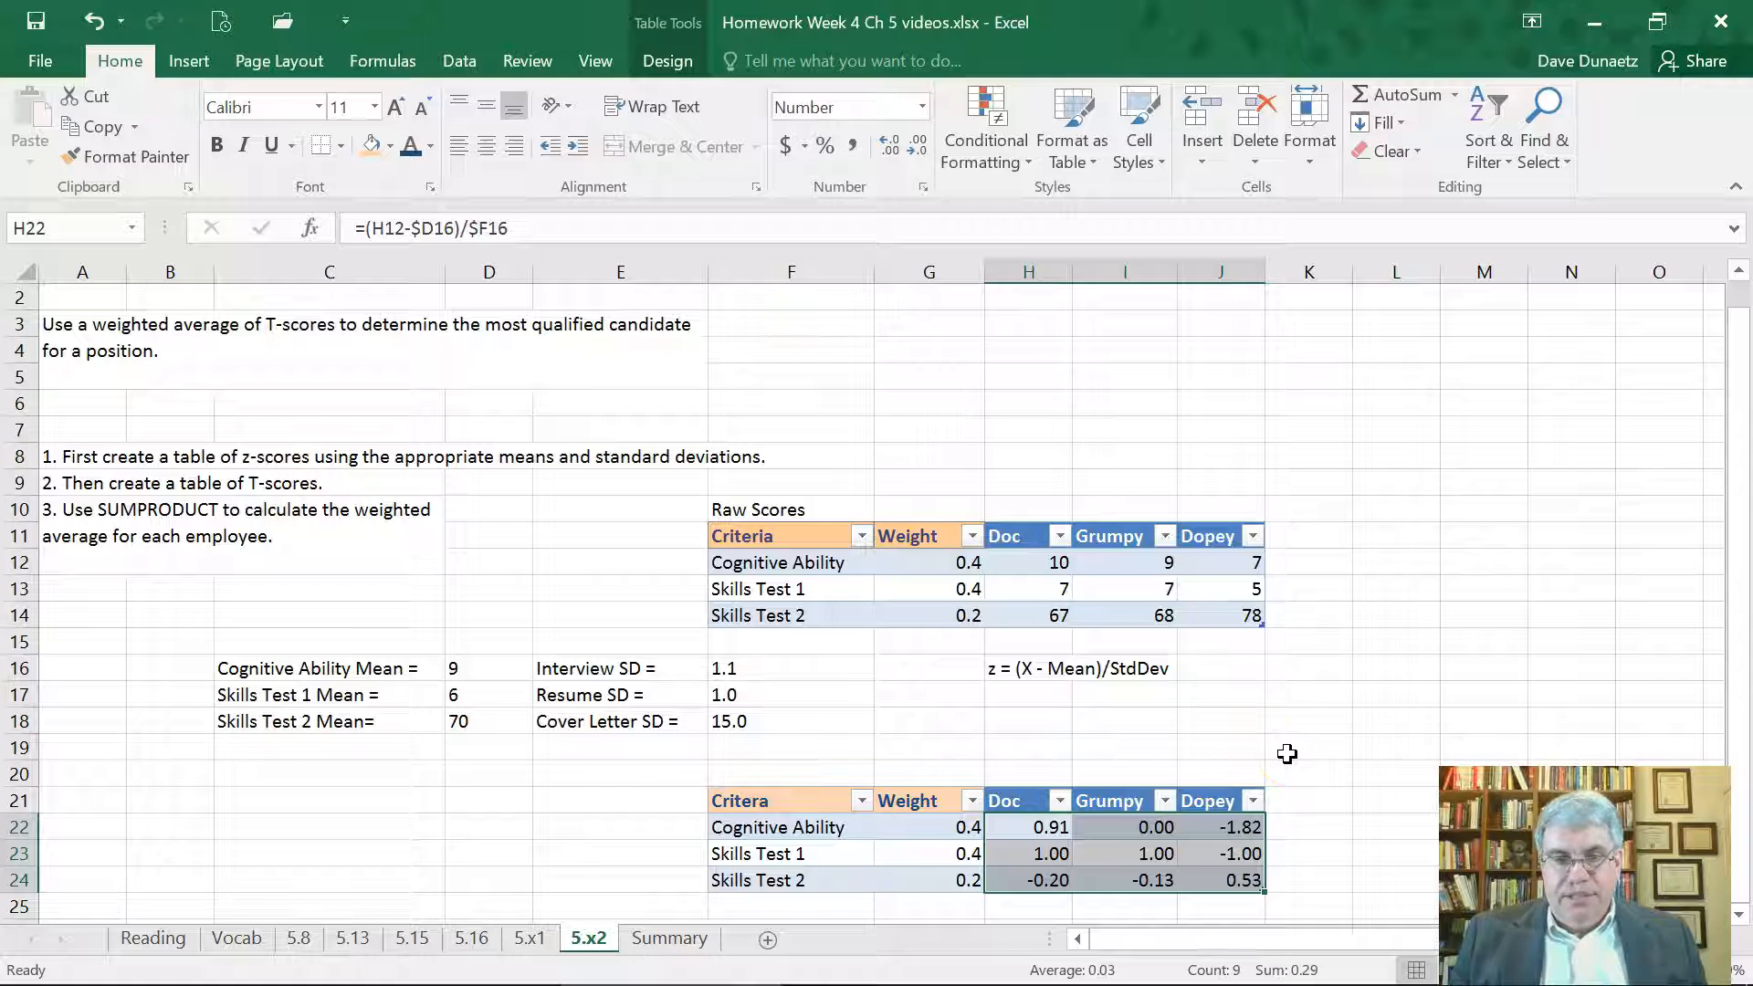
pyautogui.click(726, 774)
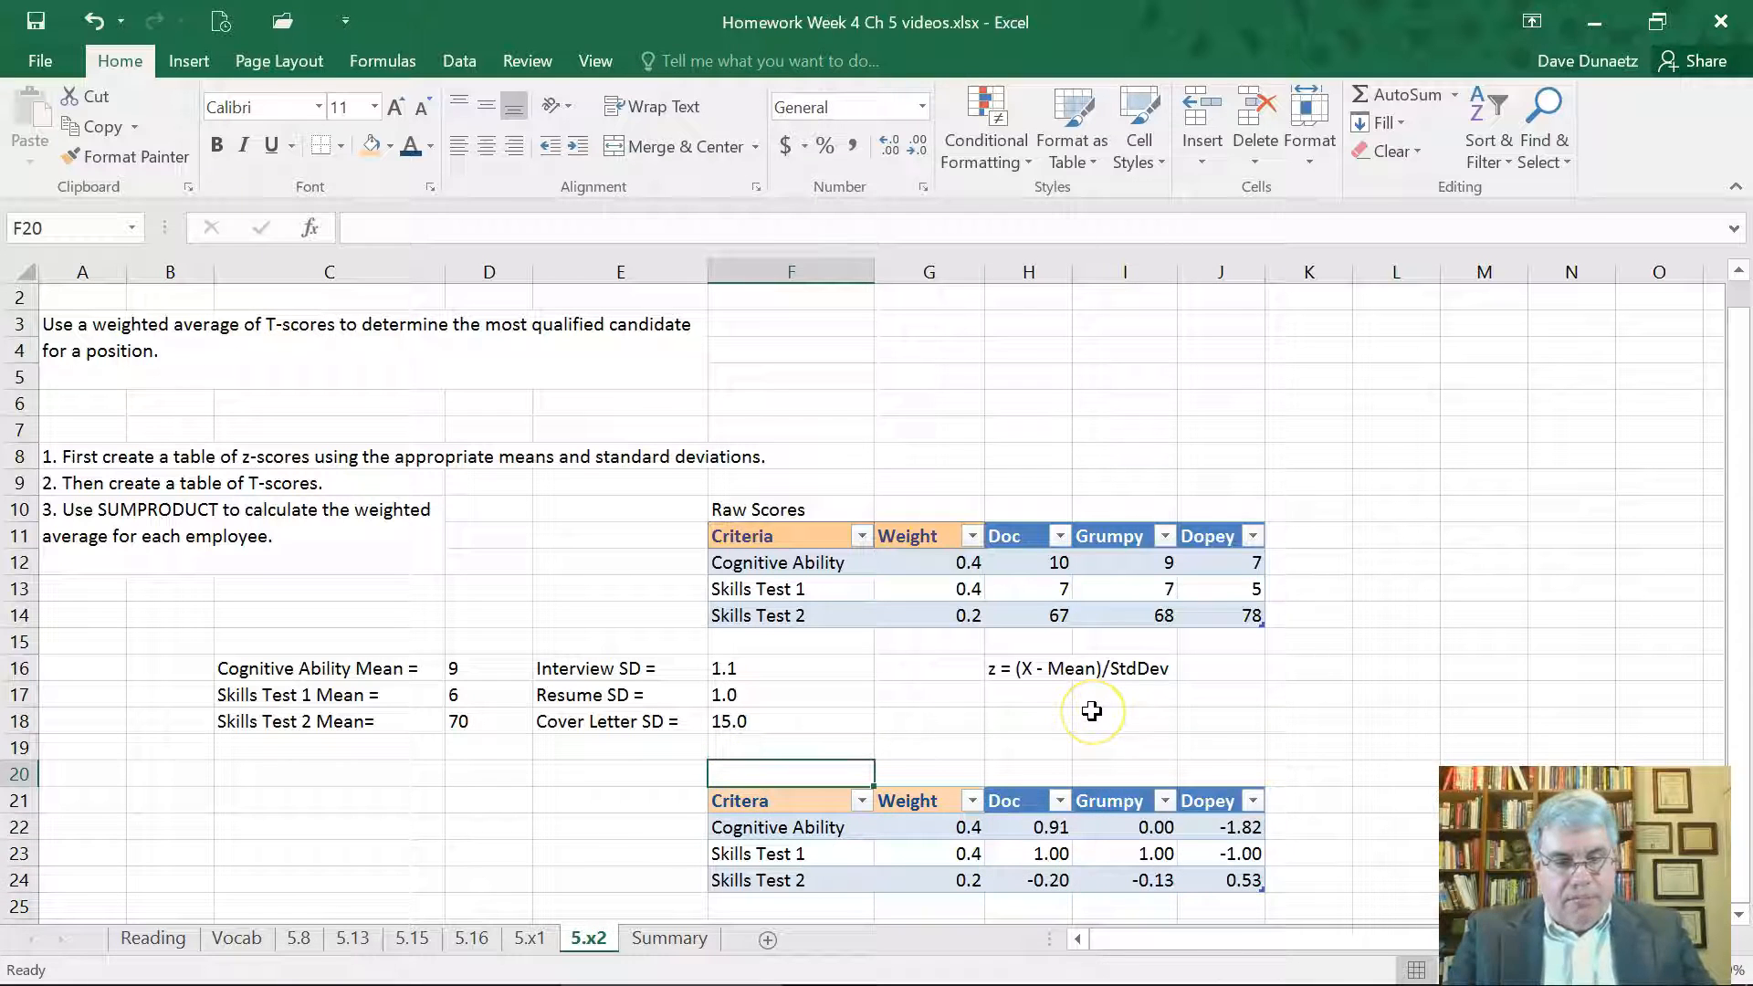
pyautogui.write('z-Scores')
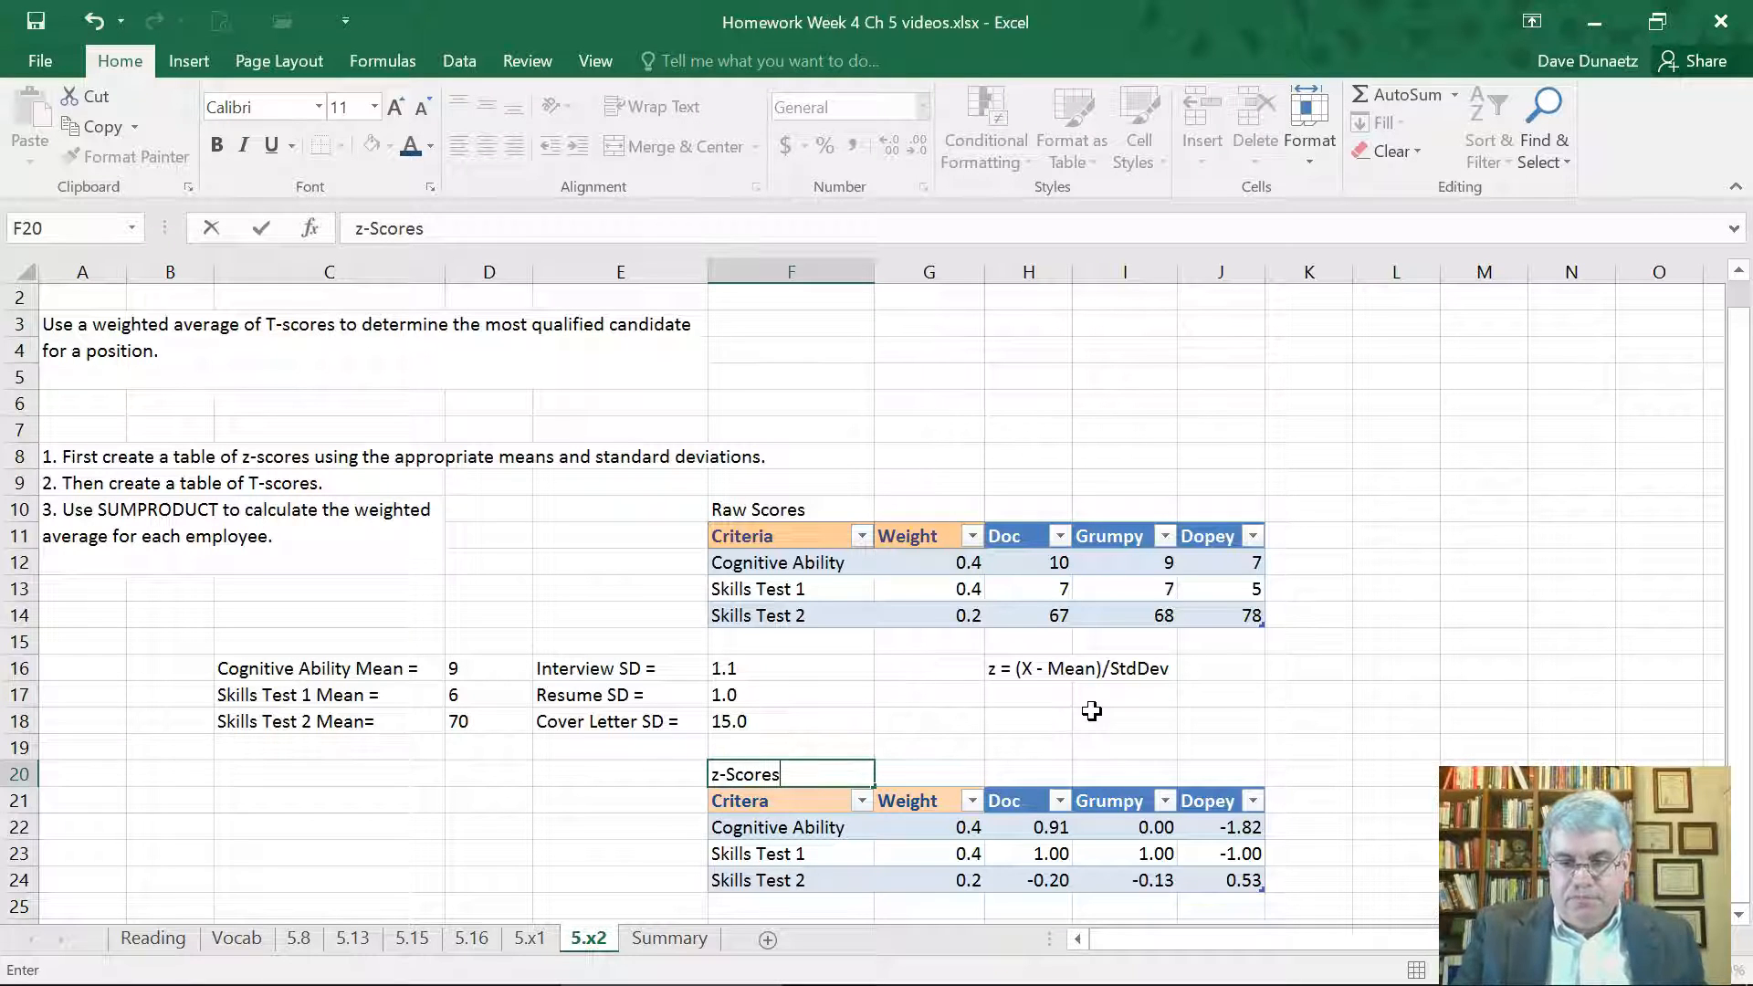
pyautogui.press('Return')
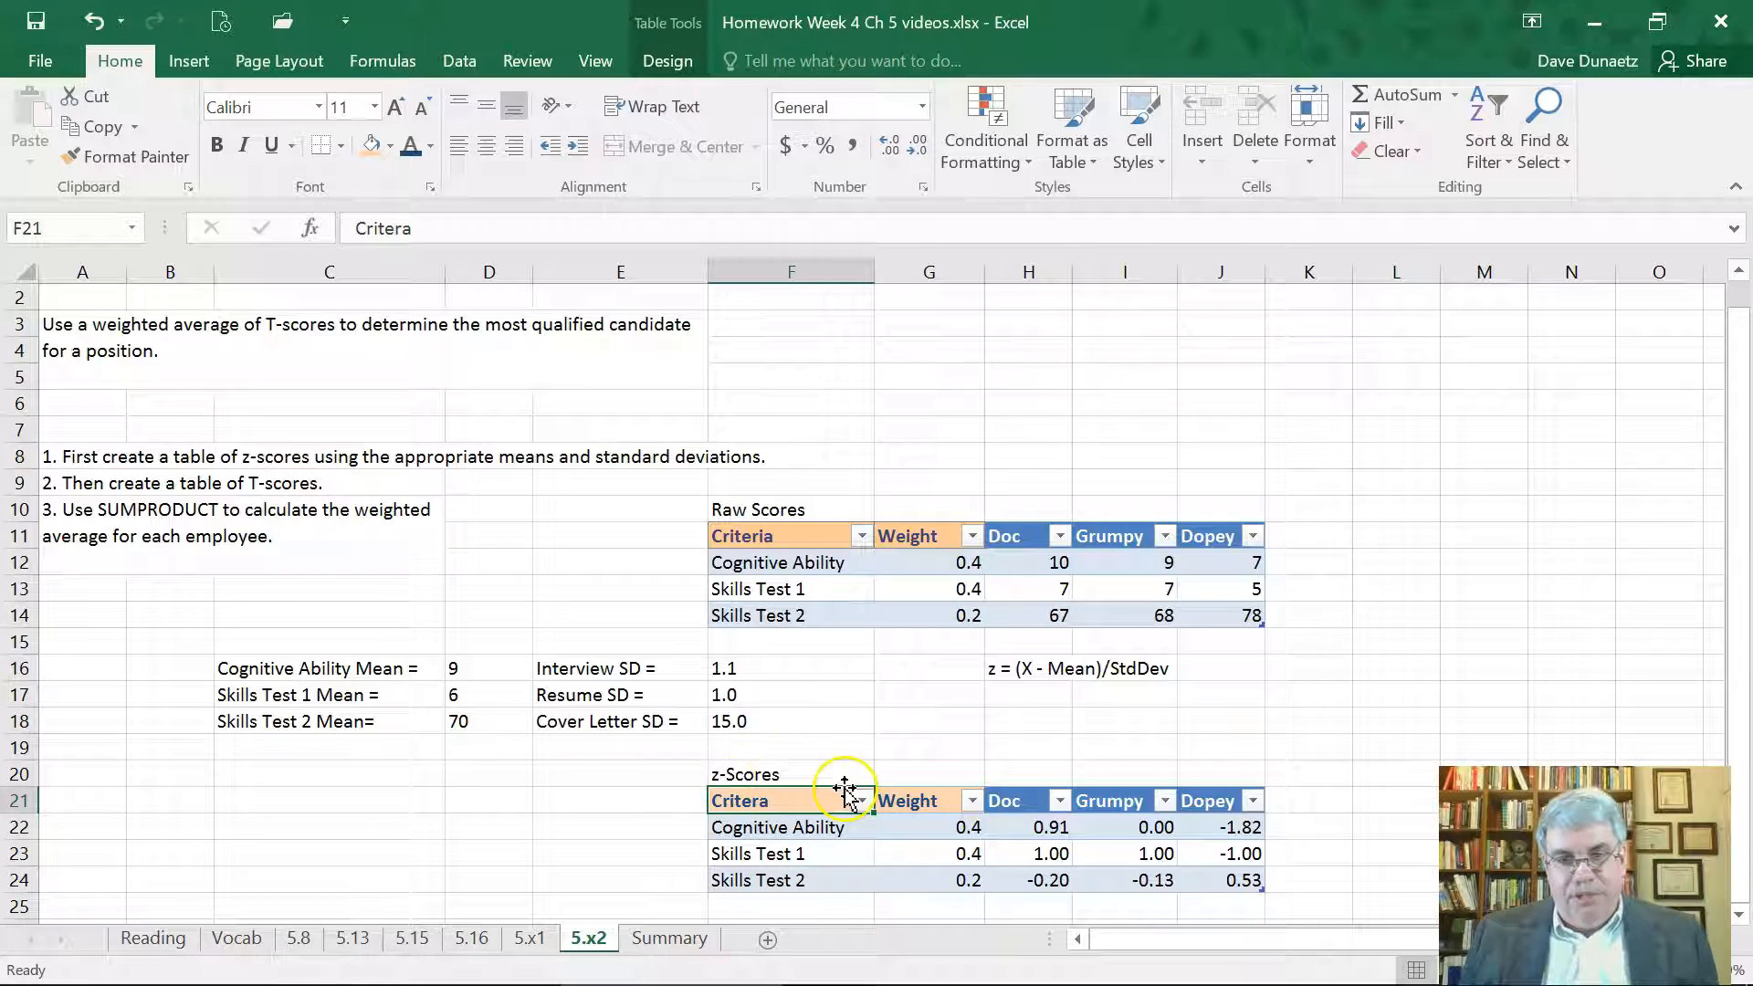
pyautogui.scroll(-2, 827, 803)
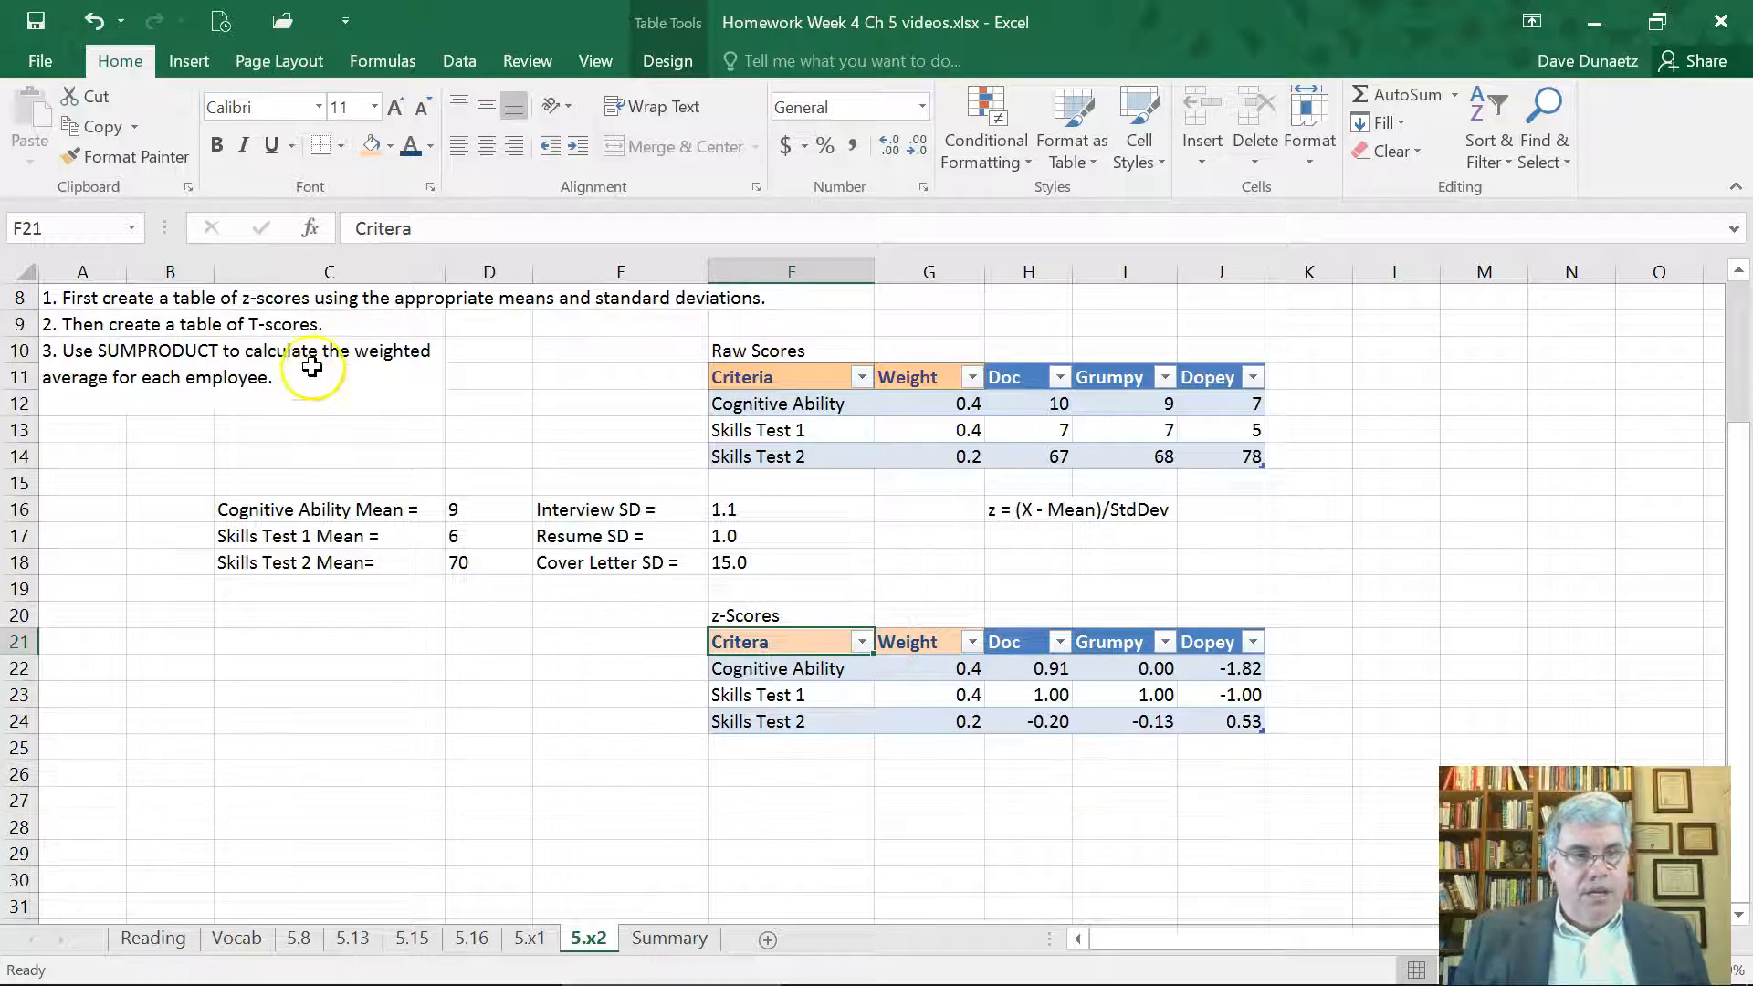
pyautogui.scroll(1, 309, 370)
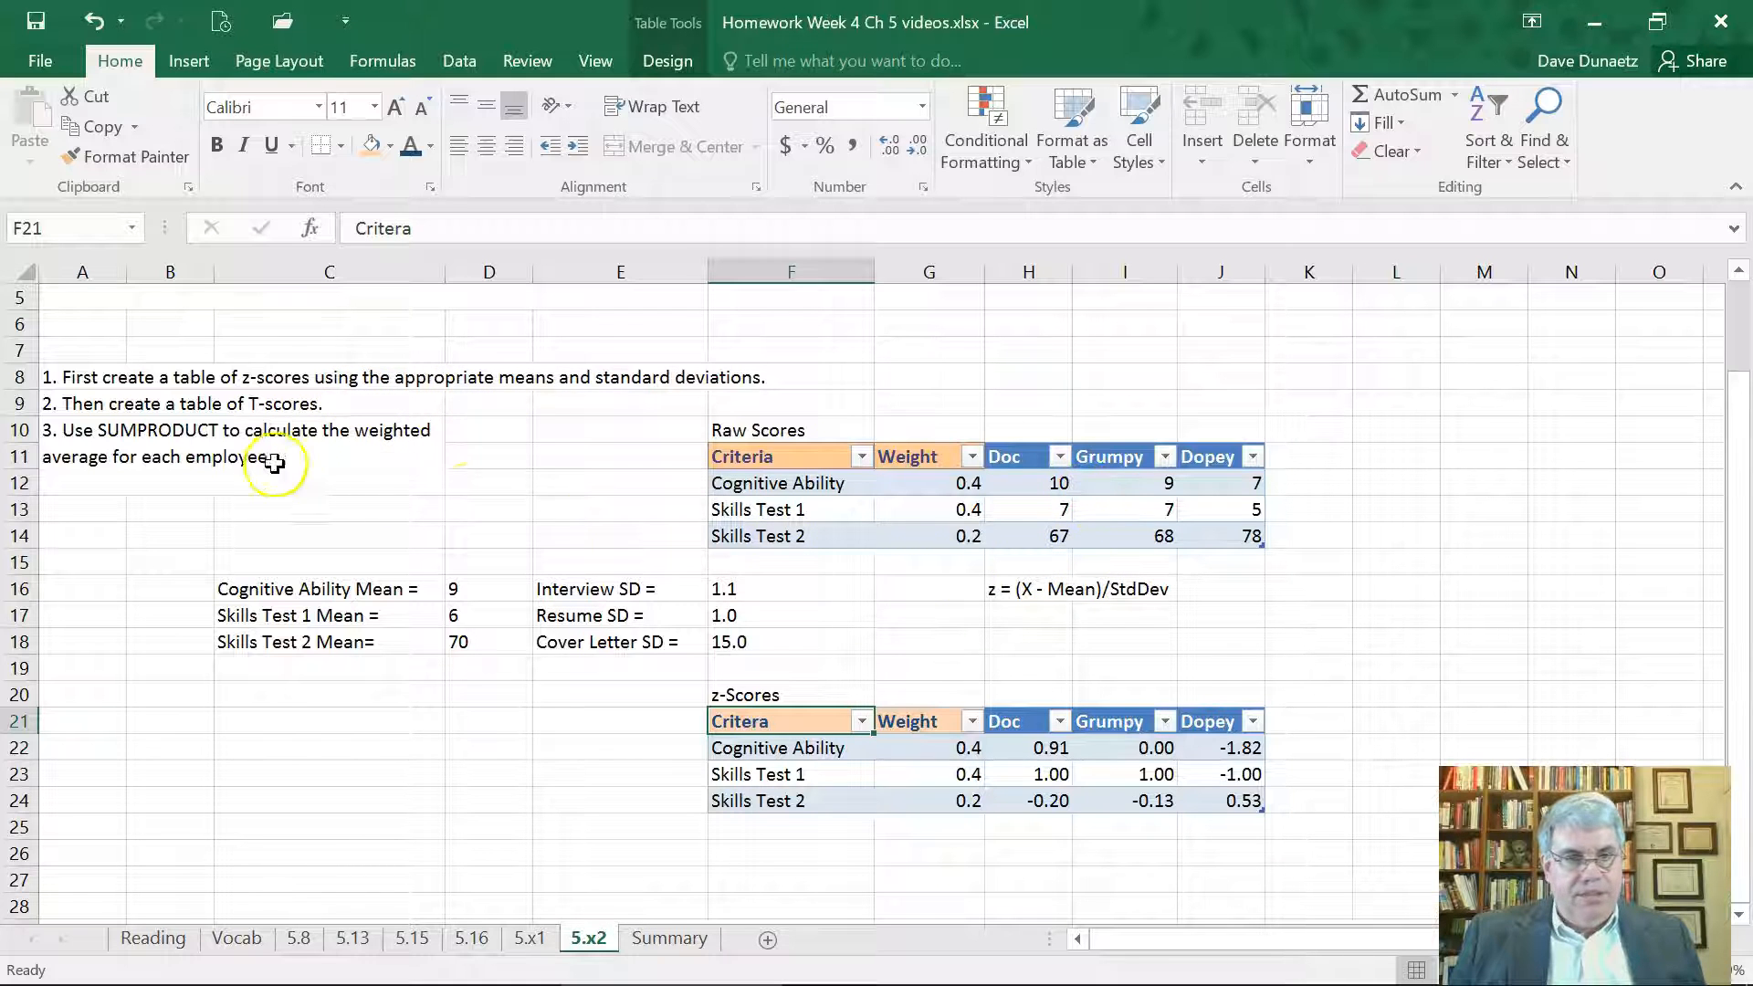
pyautogui.scroll(-2, 274, 429)
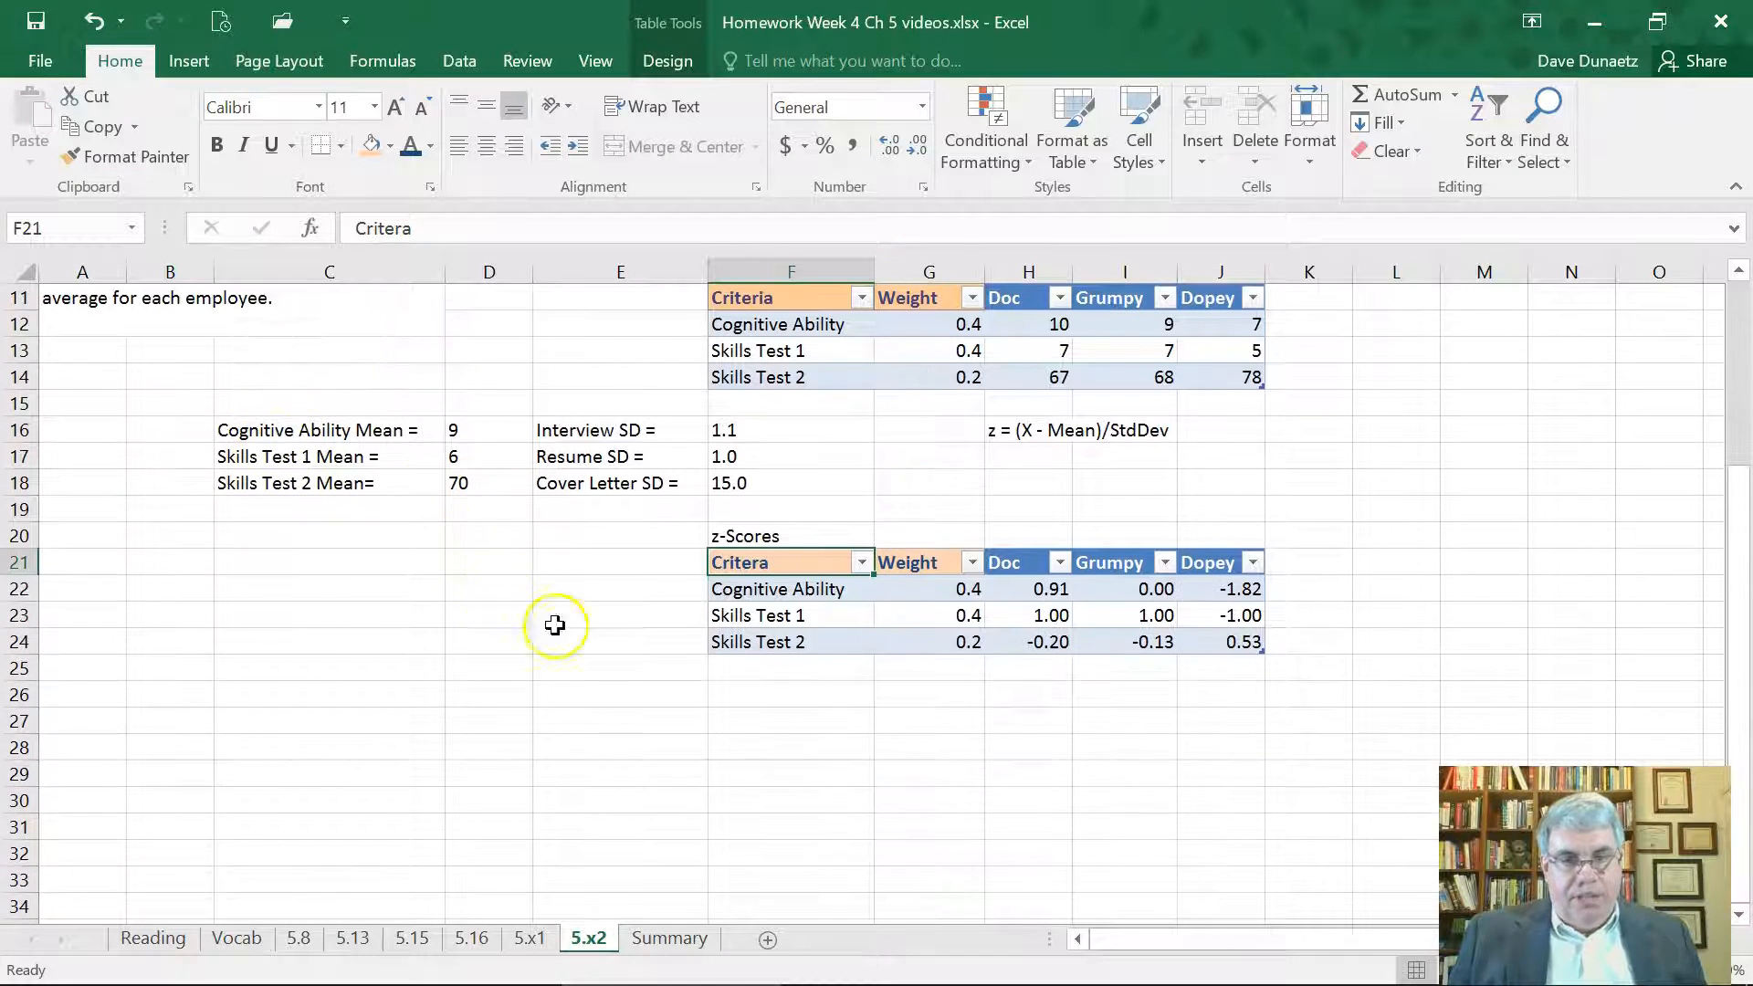
pyautogui.click(723, 559)
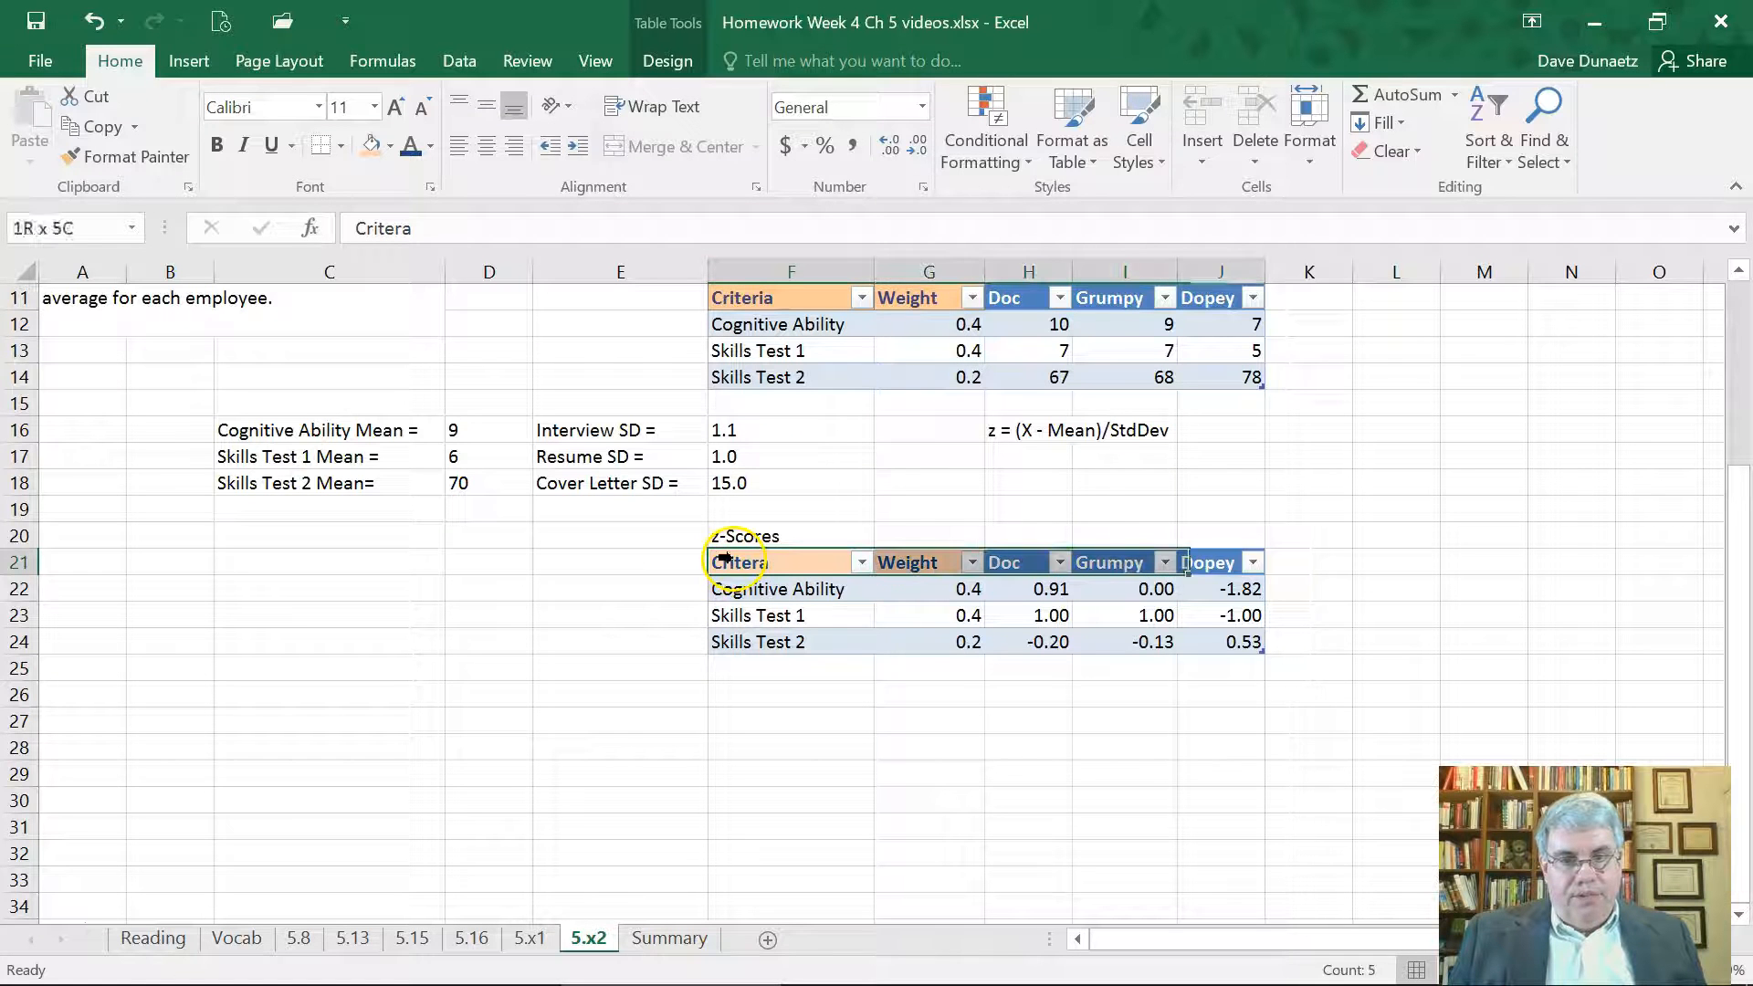
pyautogui.click(731, 645)
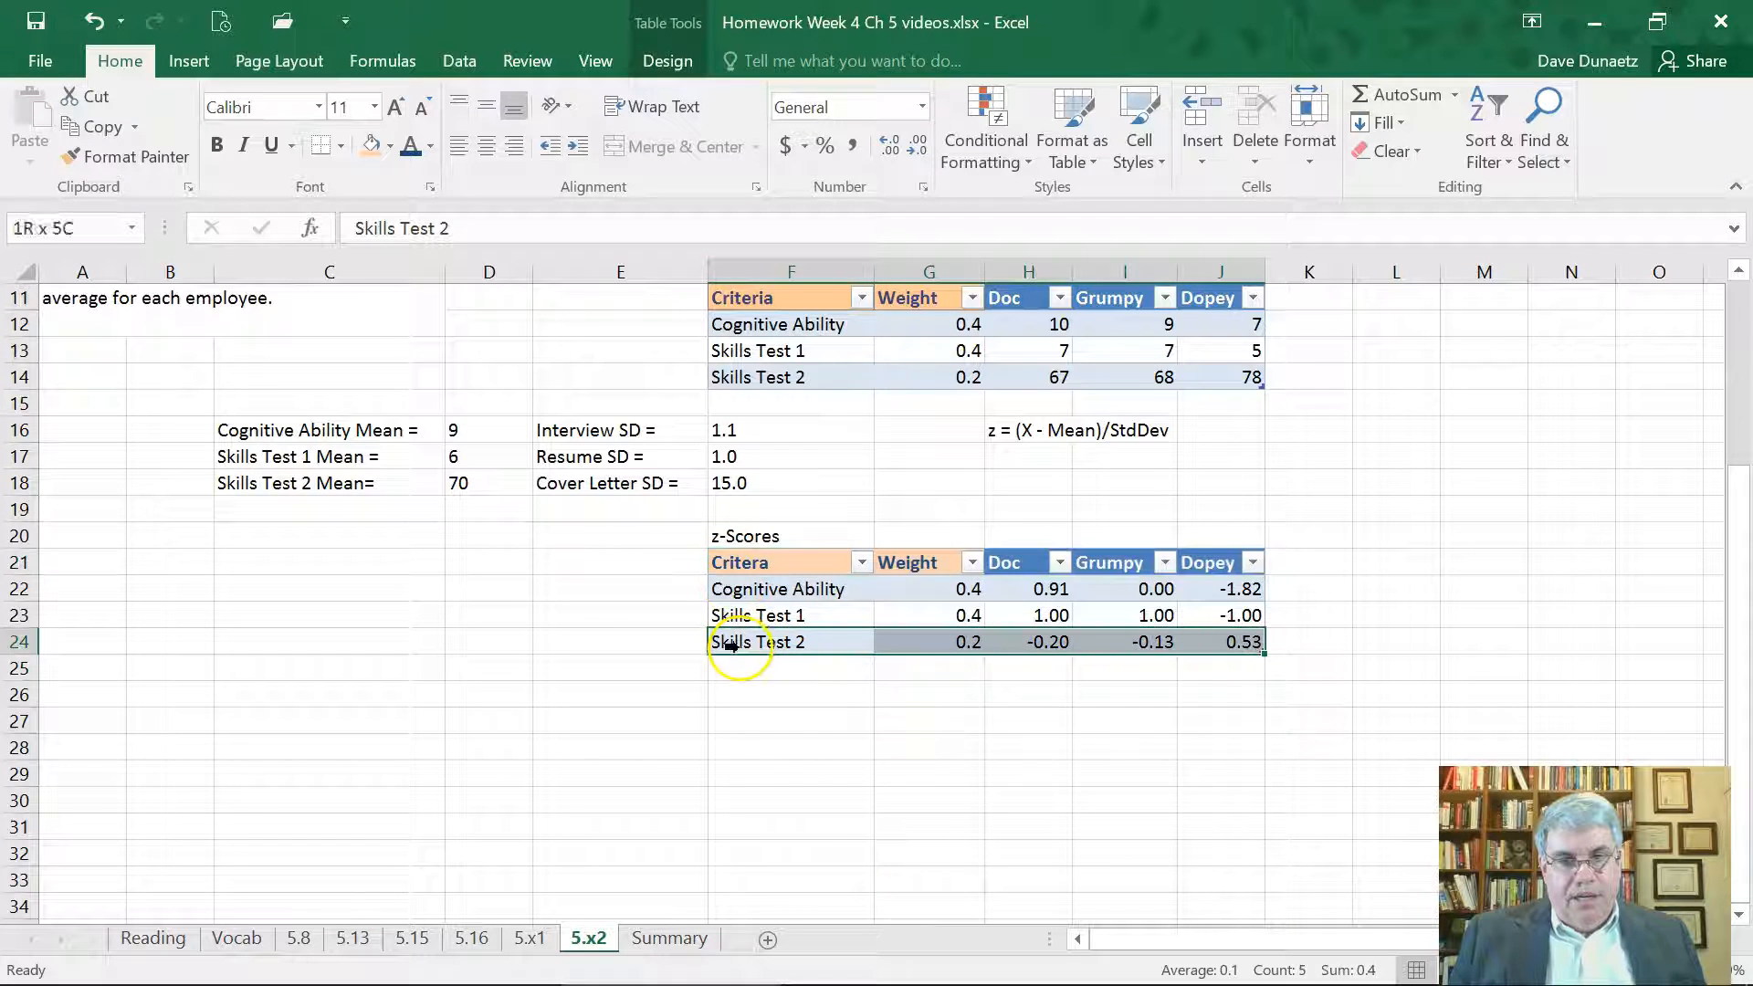
pyautogui.click(1386, 616)
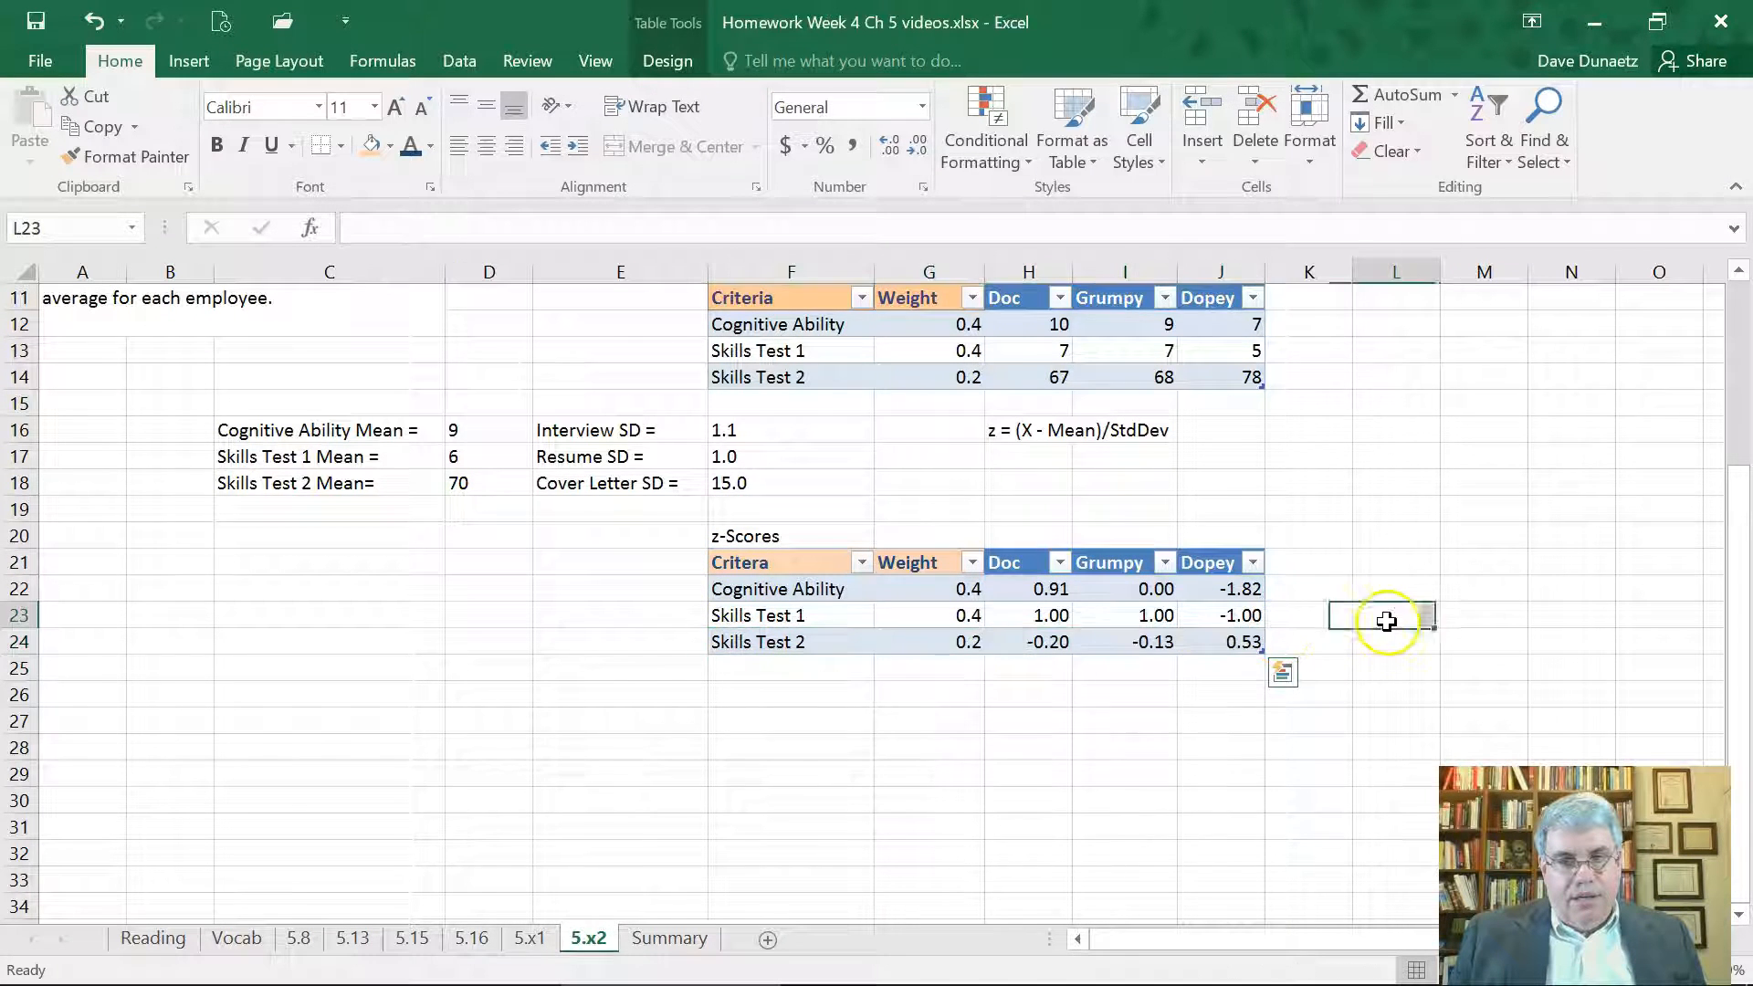
# Copy the criteria and weight columns of the z-score table, F21:G24, to a new block starting at F28.
pyautogui.click(927, 644)
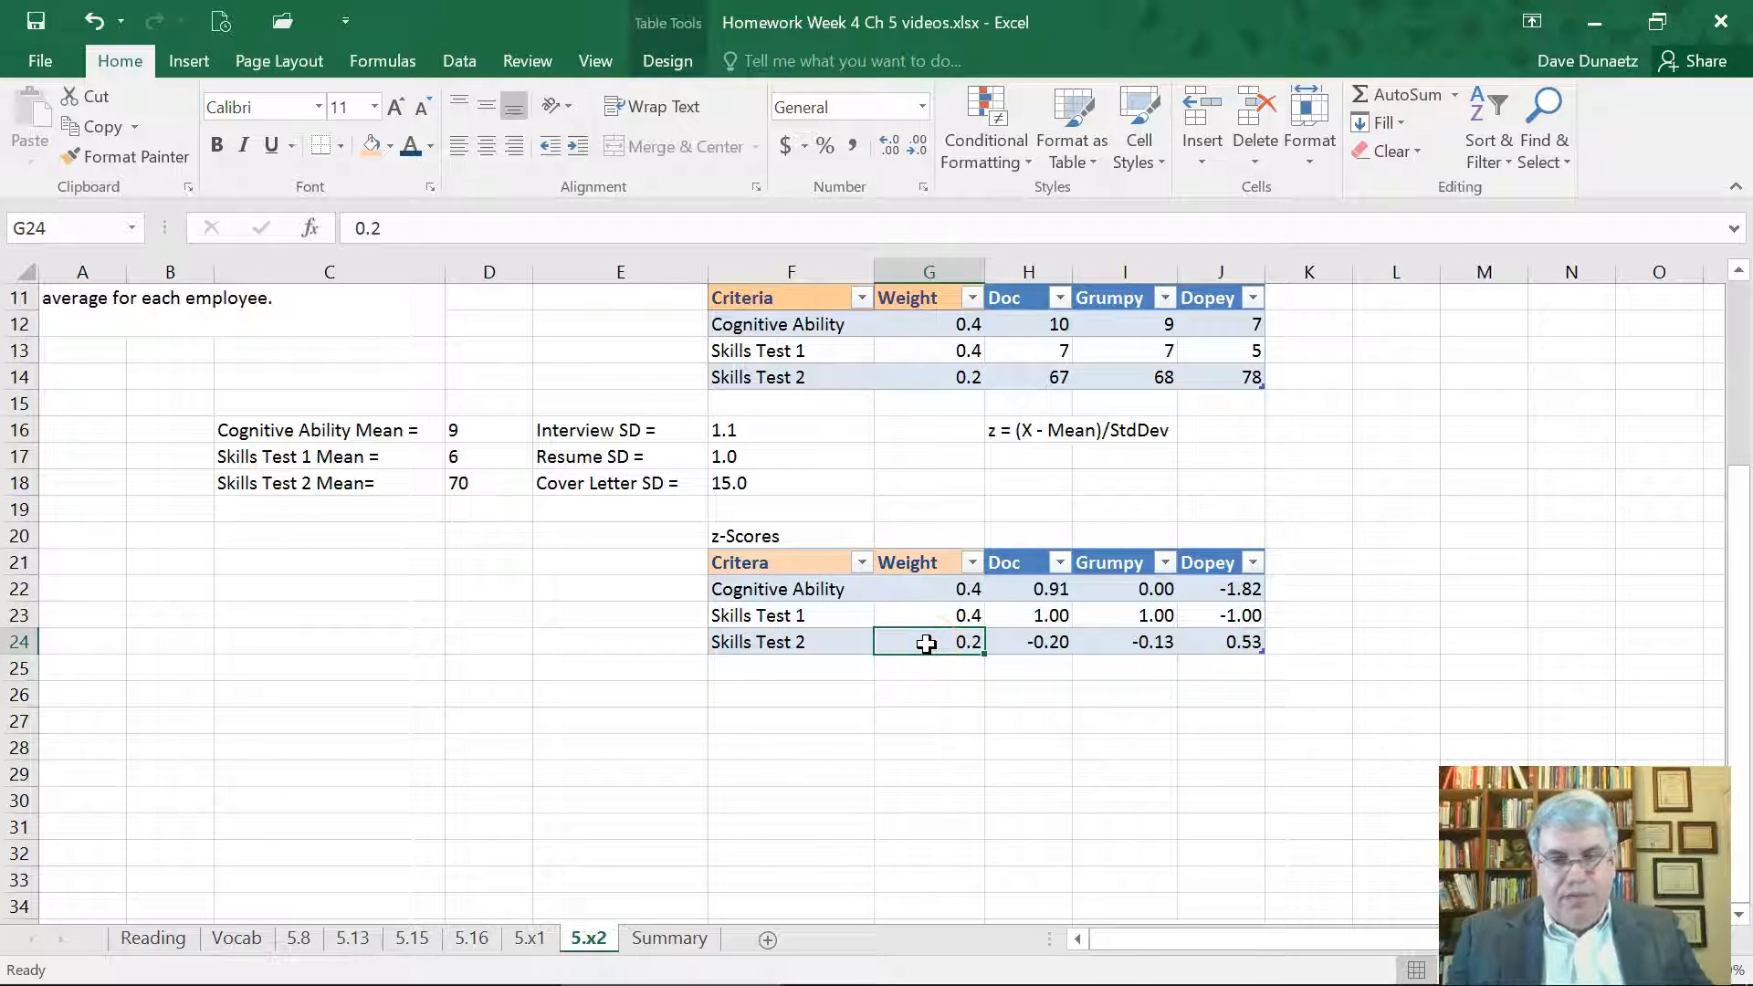
pyautogui.hotkey('shift', 'Up')
pyautogui.hotkey('shift', 'Up')
pyautogui.hotkey('shift', 'Up')
pyautogui.hotkey('shift', 'Left')
pyautogui.hotkey('shift', 'Left')
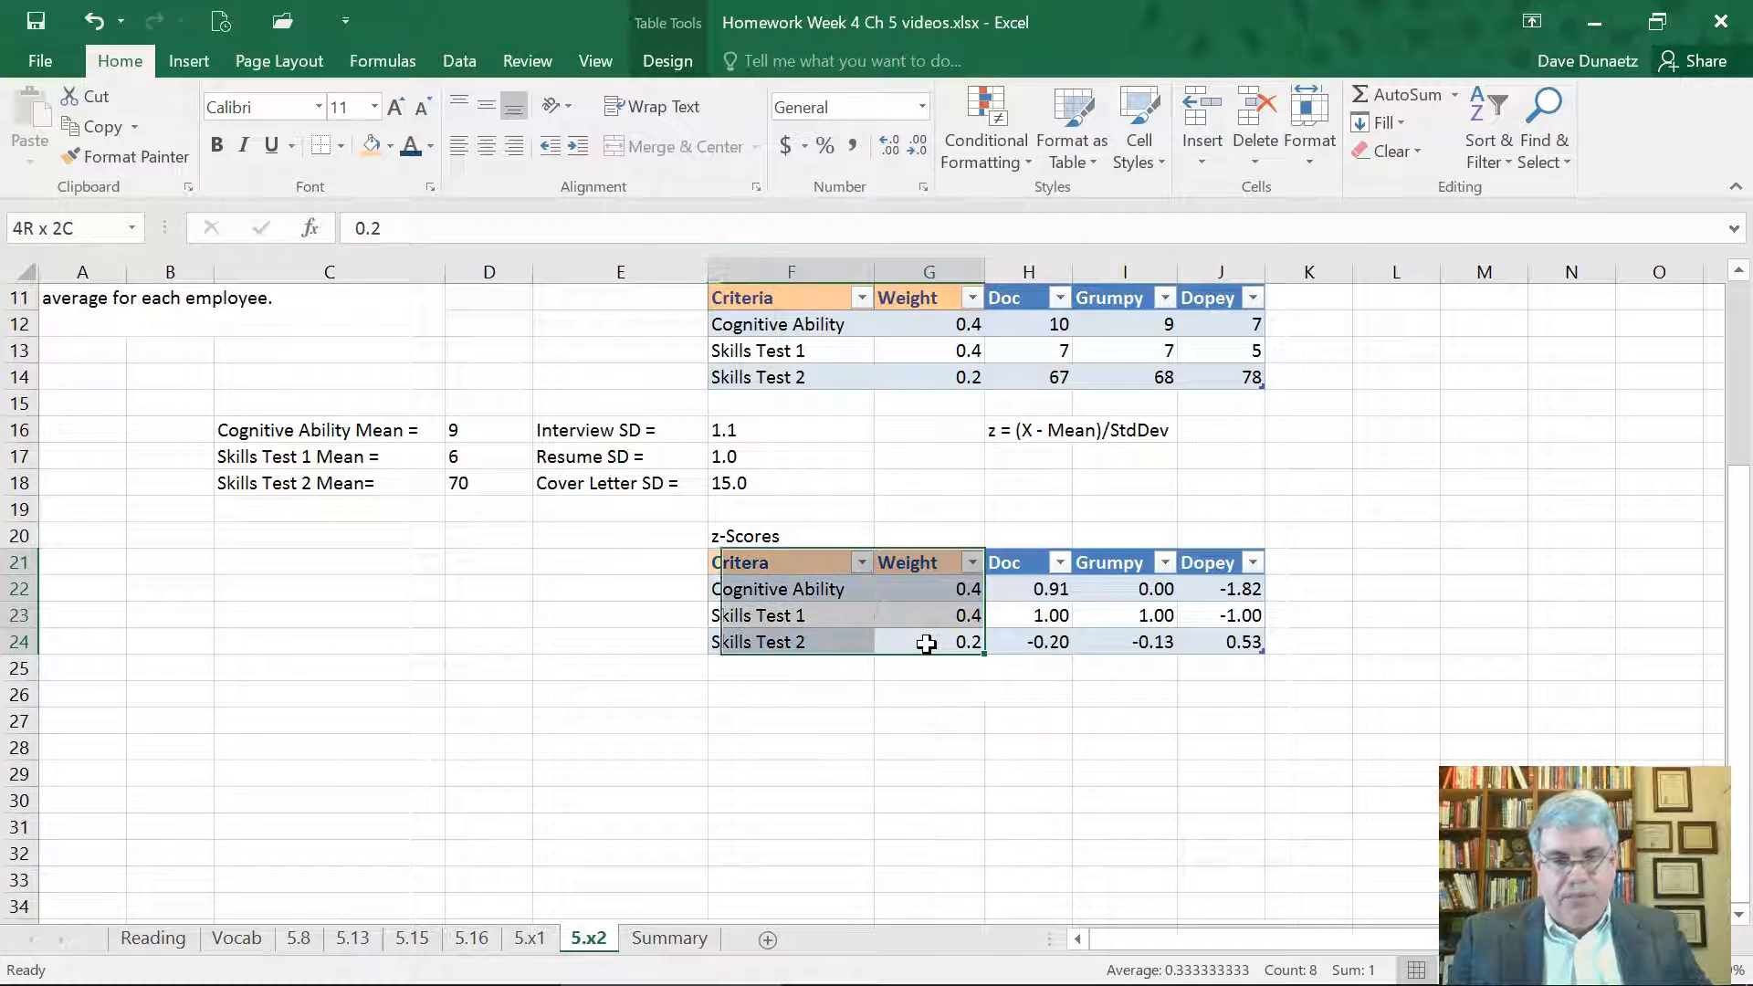
pyautogui.hotkey('shift', 'Right')
pyautogui.hotkey('ctrl', 'v')
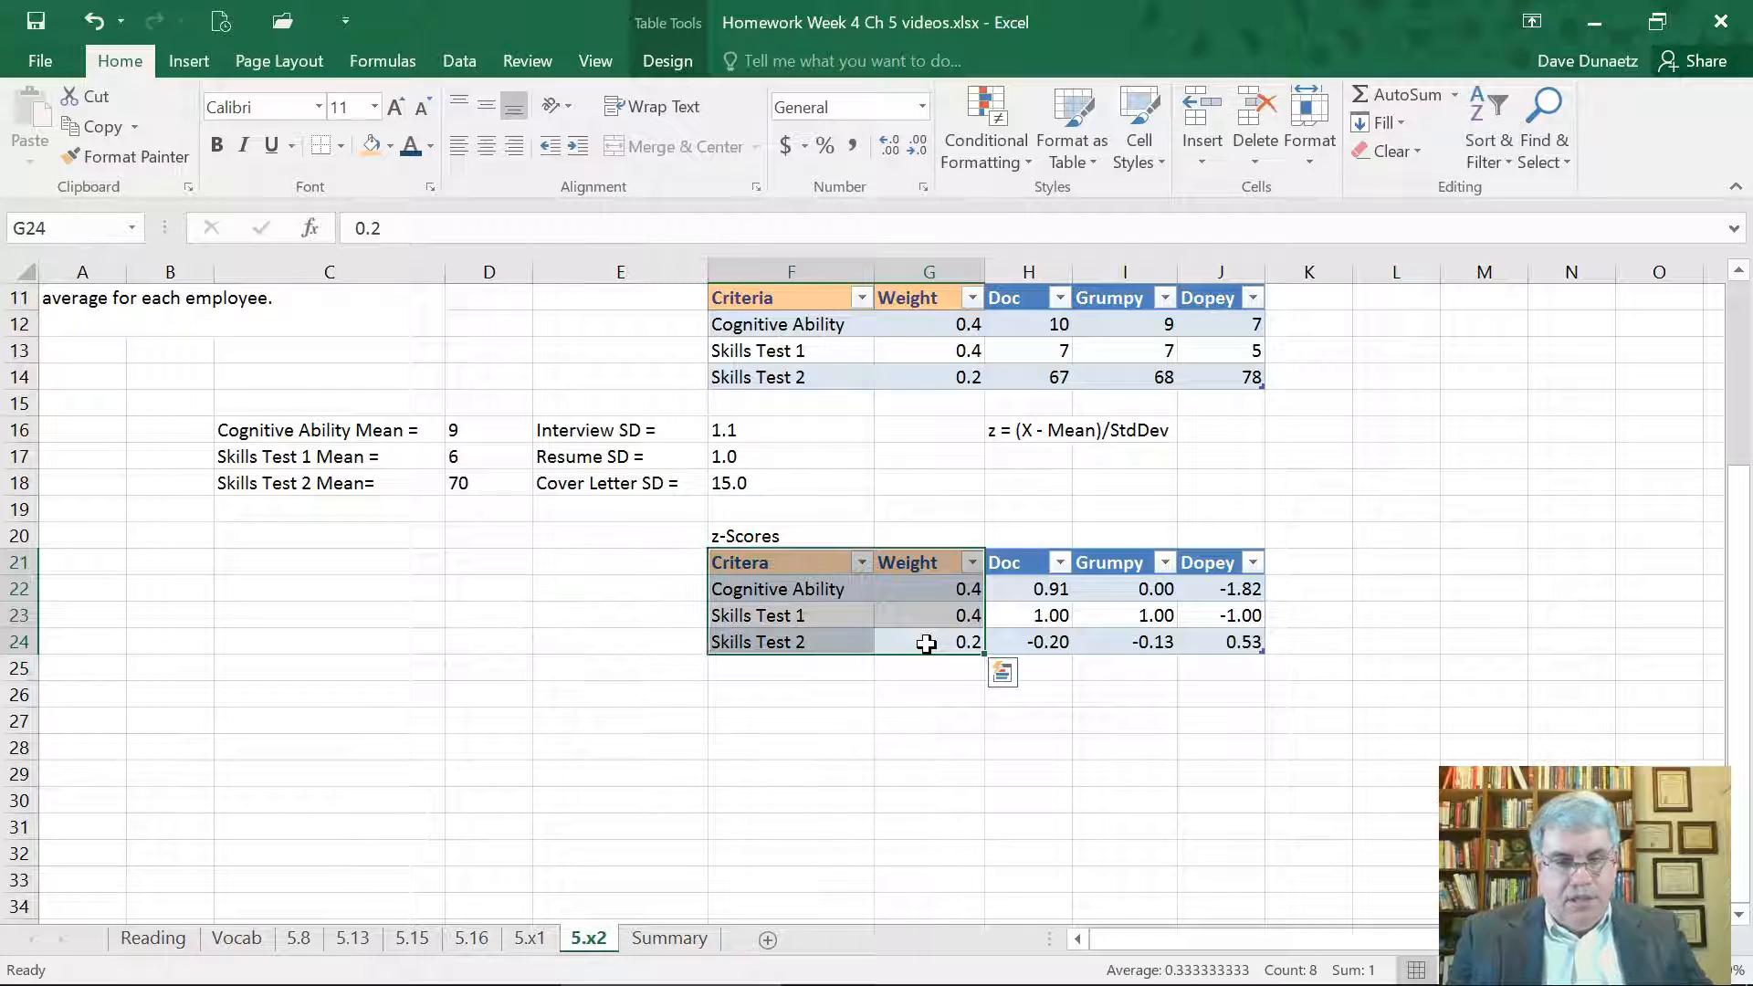
pyautogui.hotkey('ctrl', 'c')
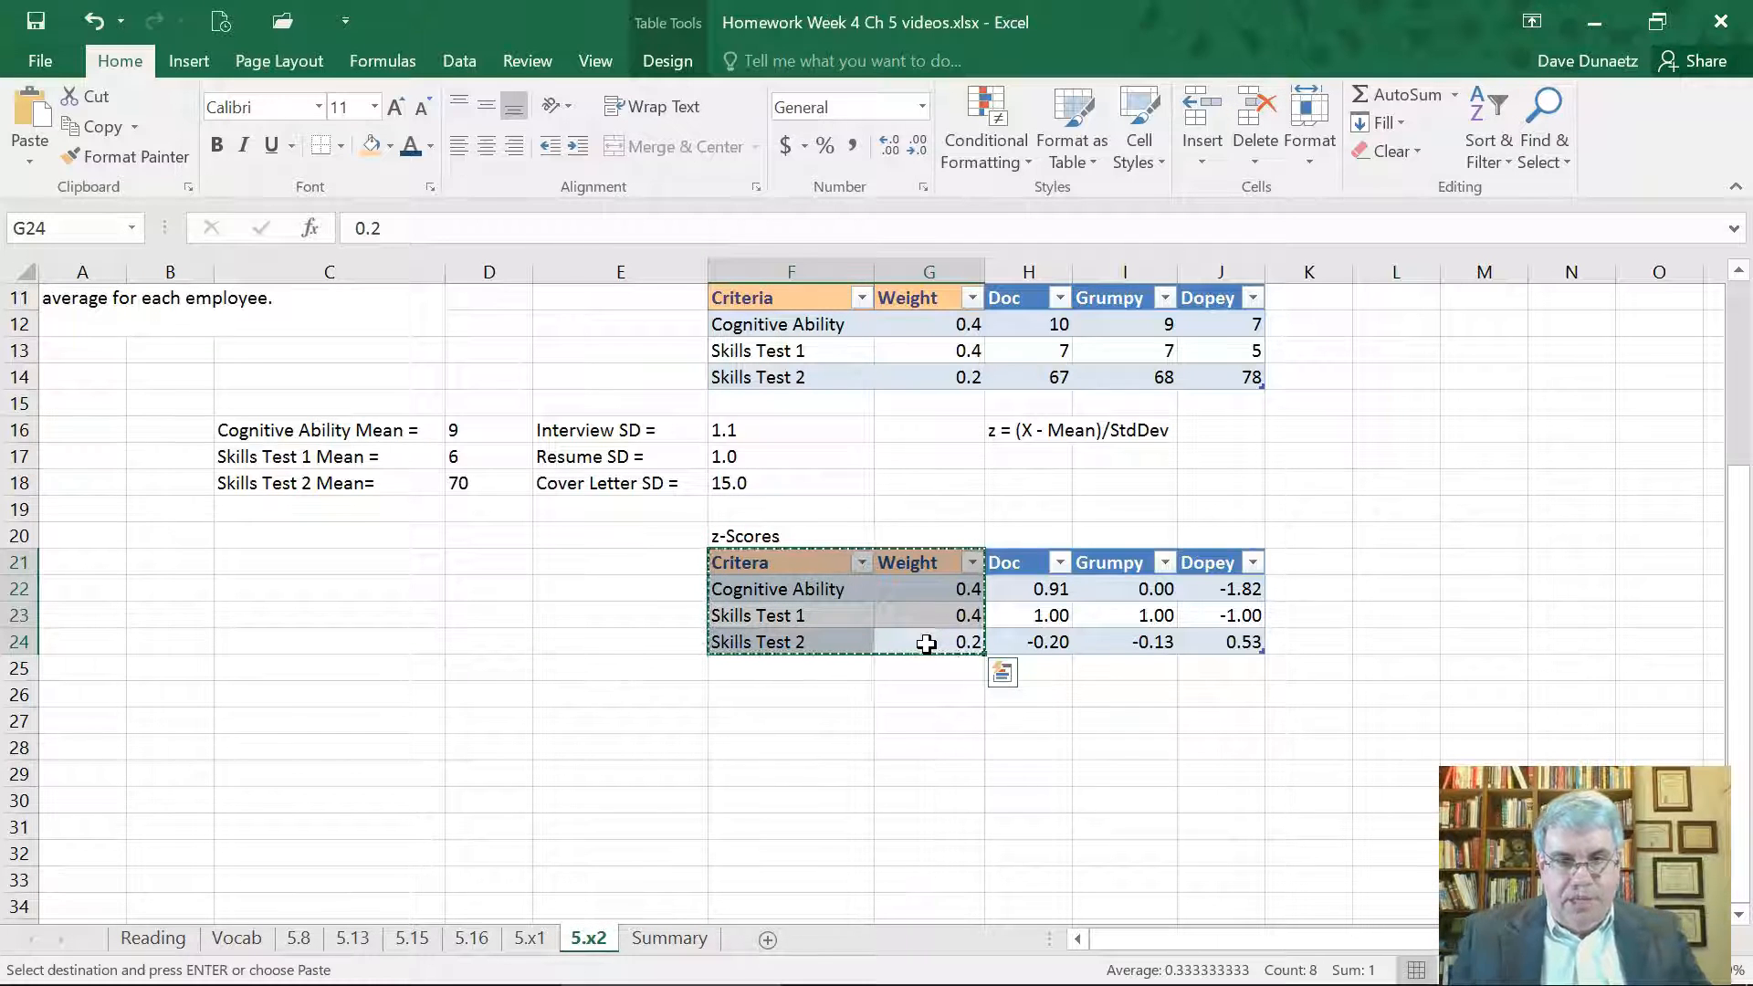
pyautogui.click(736, 744)
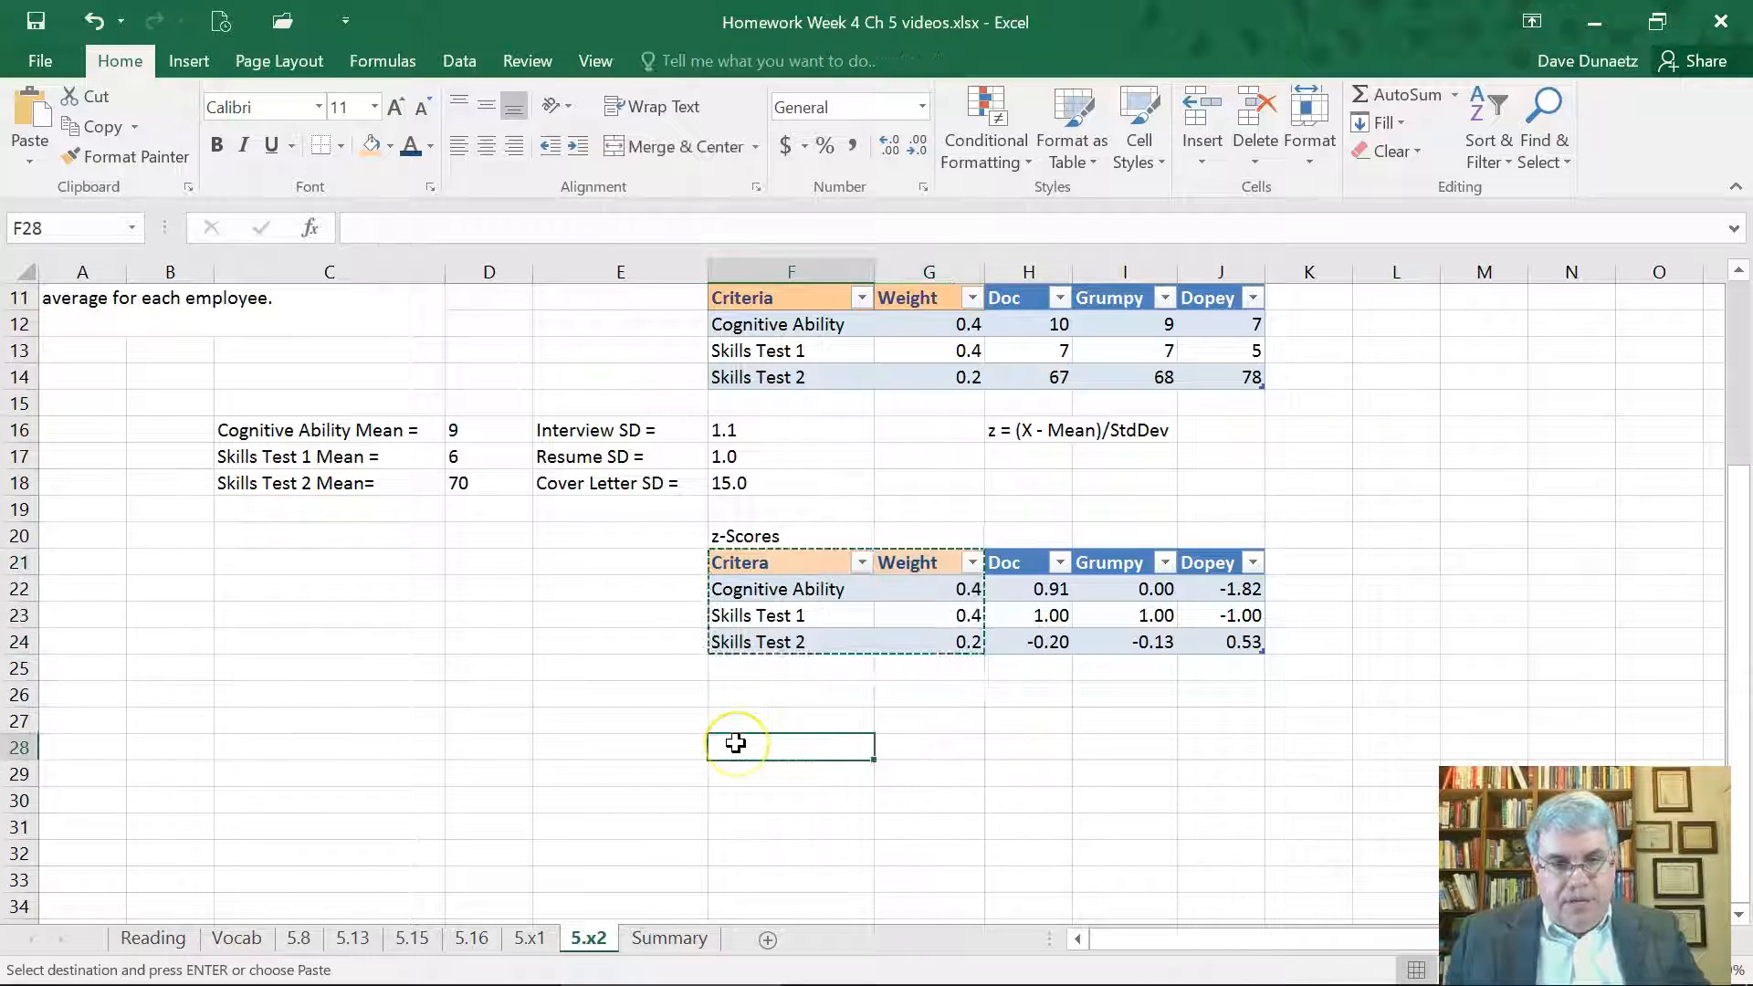
pyautogui.hotkey('ctrl', 'v')
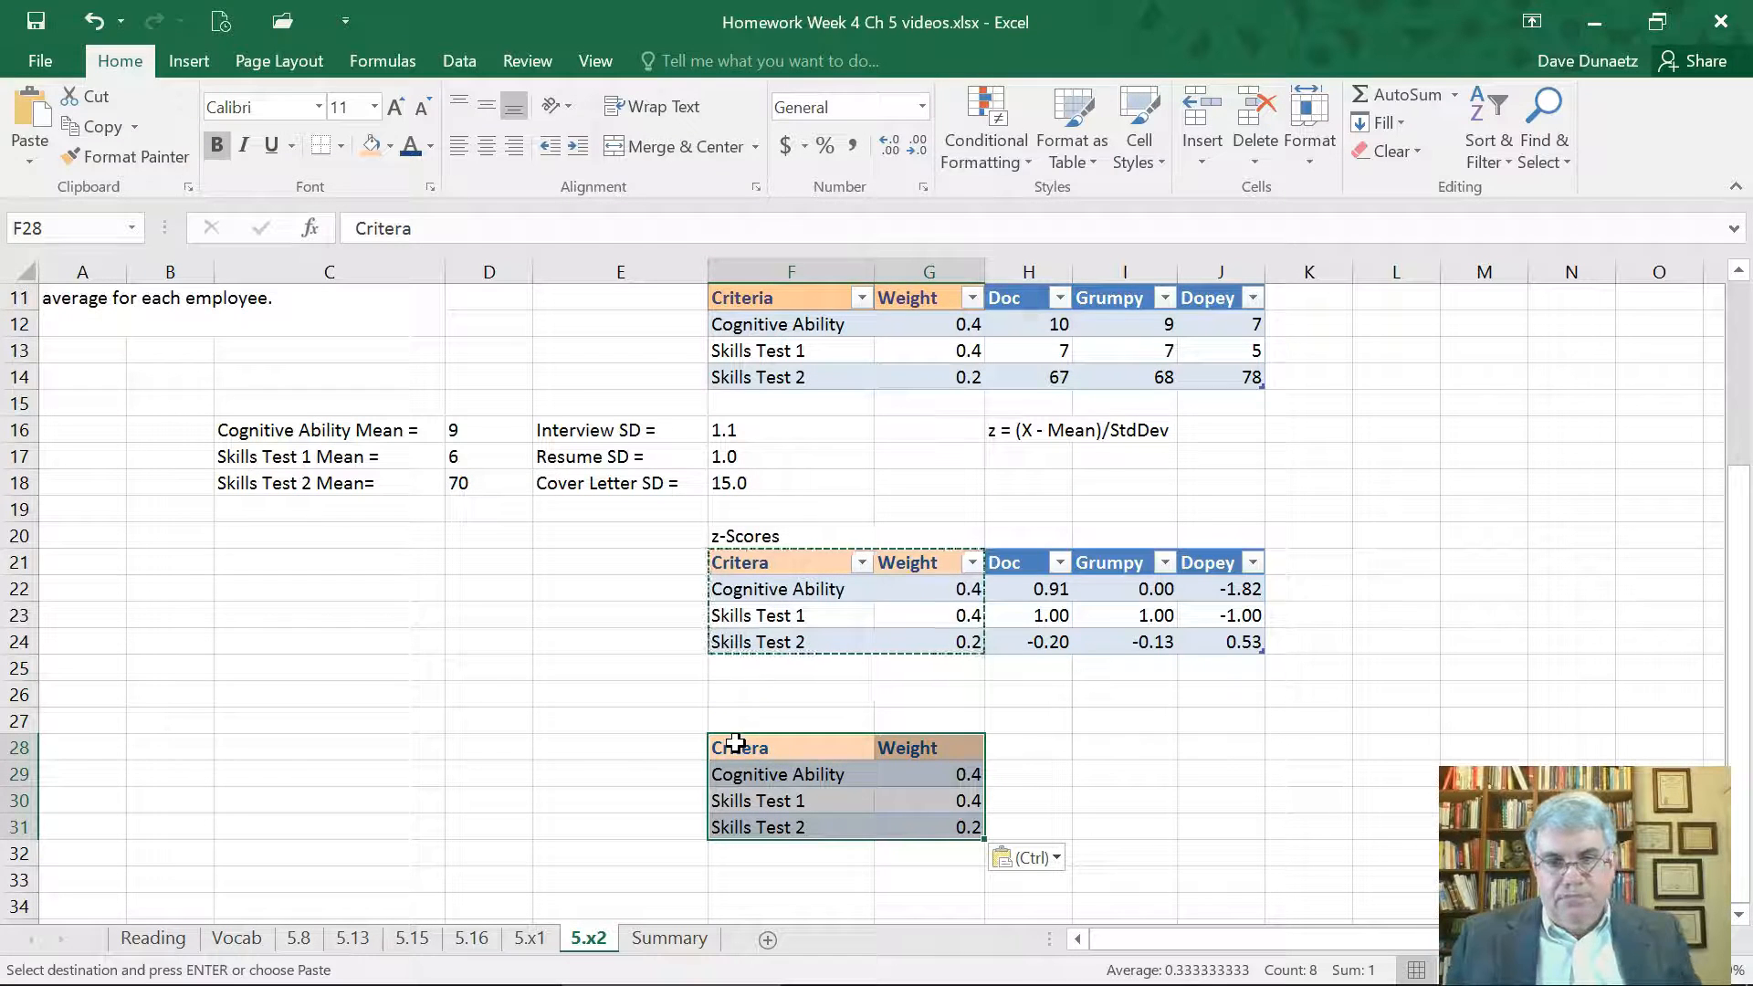
# Enter the heading Doc in H28, beside the copied Weight column.
pyautogui.click(1038, 751)
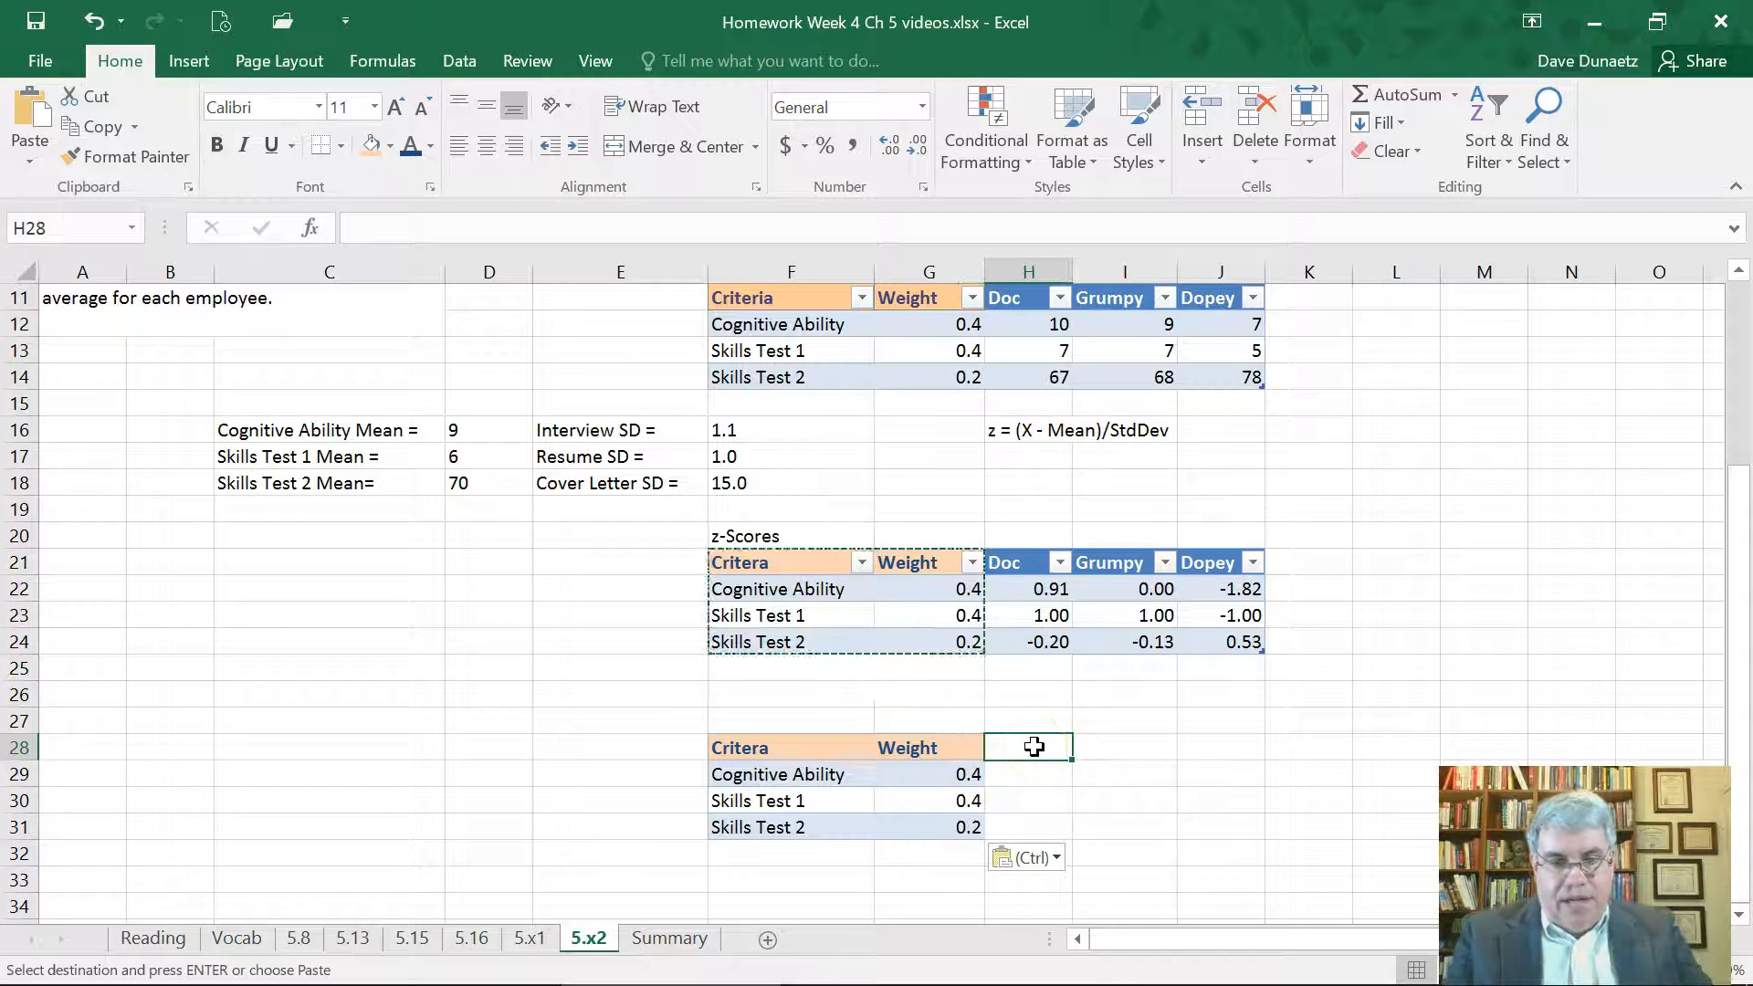
pyautogui.write('Doc')
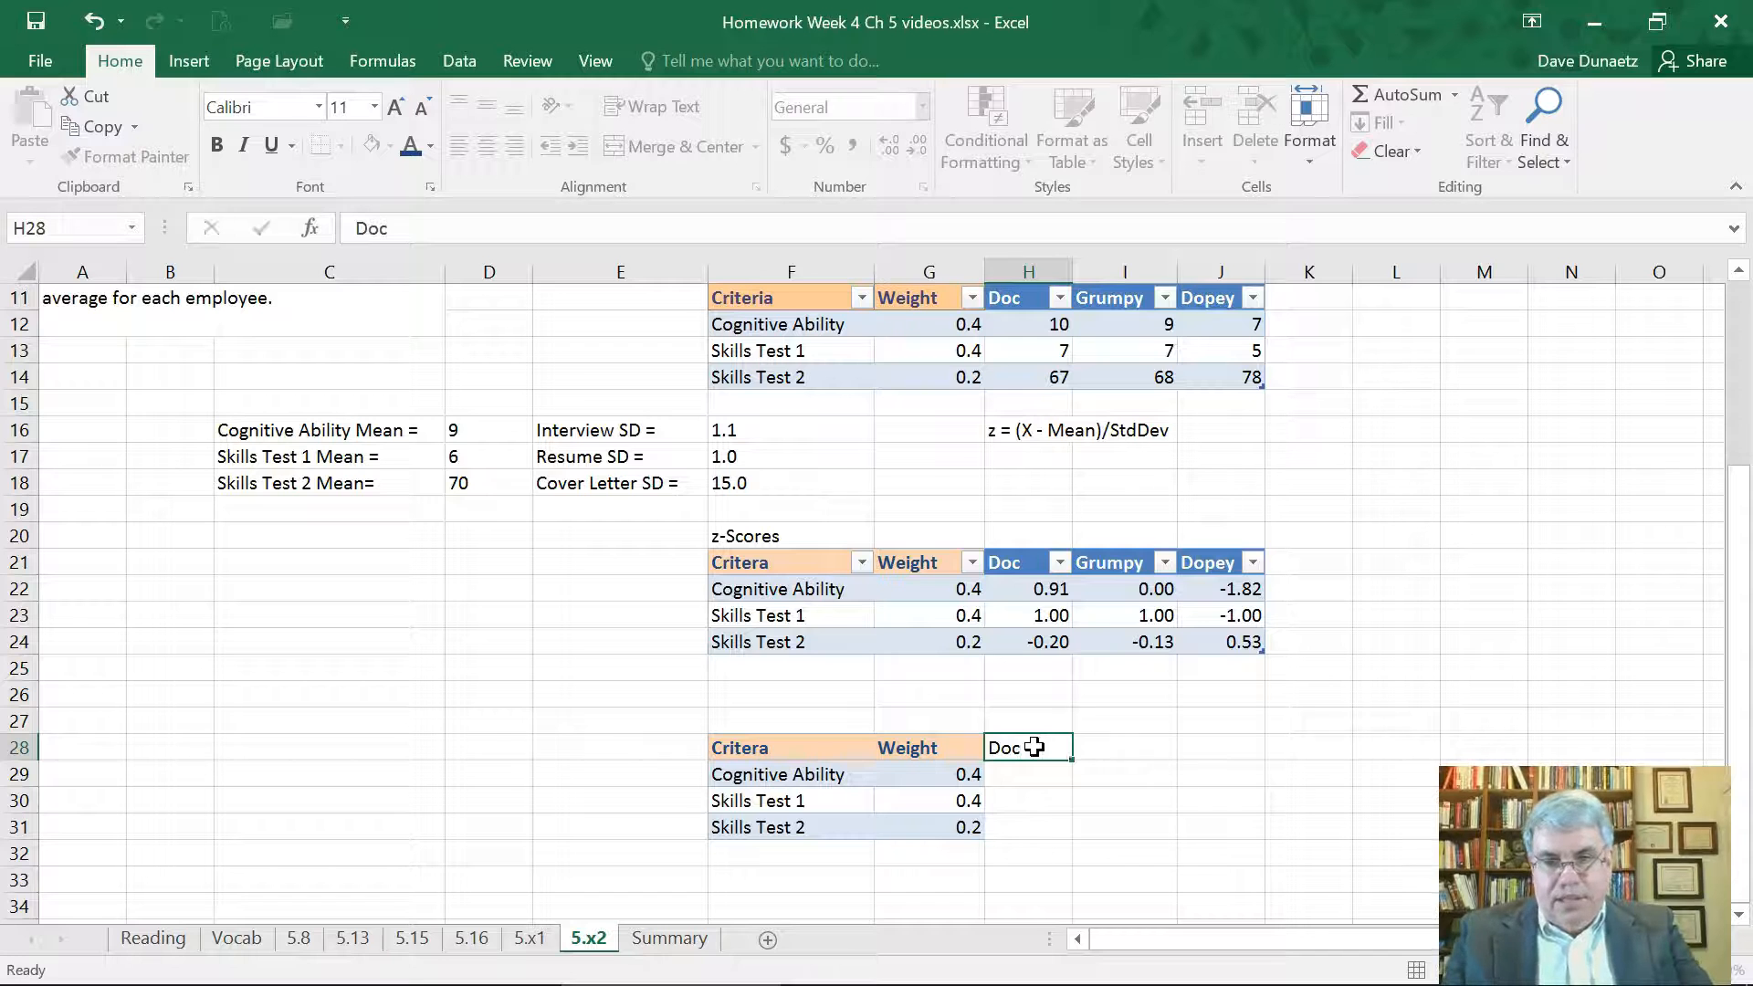
pyautogui.press('Tab')
pyautogui.click(1034, 747)
pyautogui.press('Return')
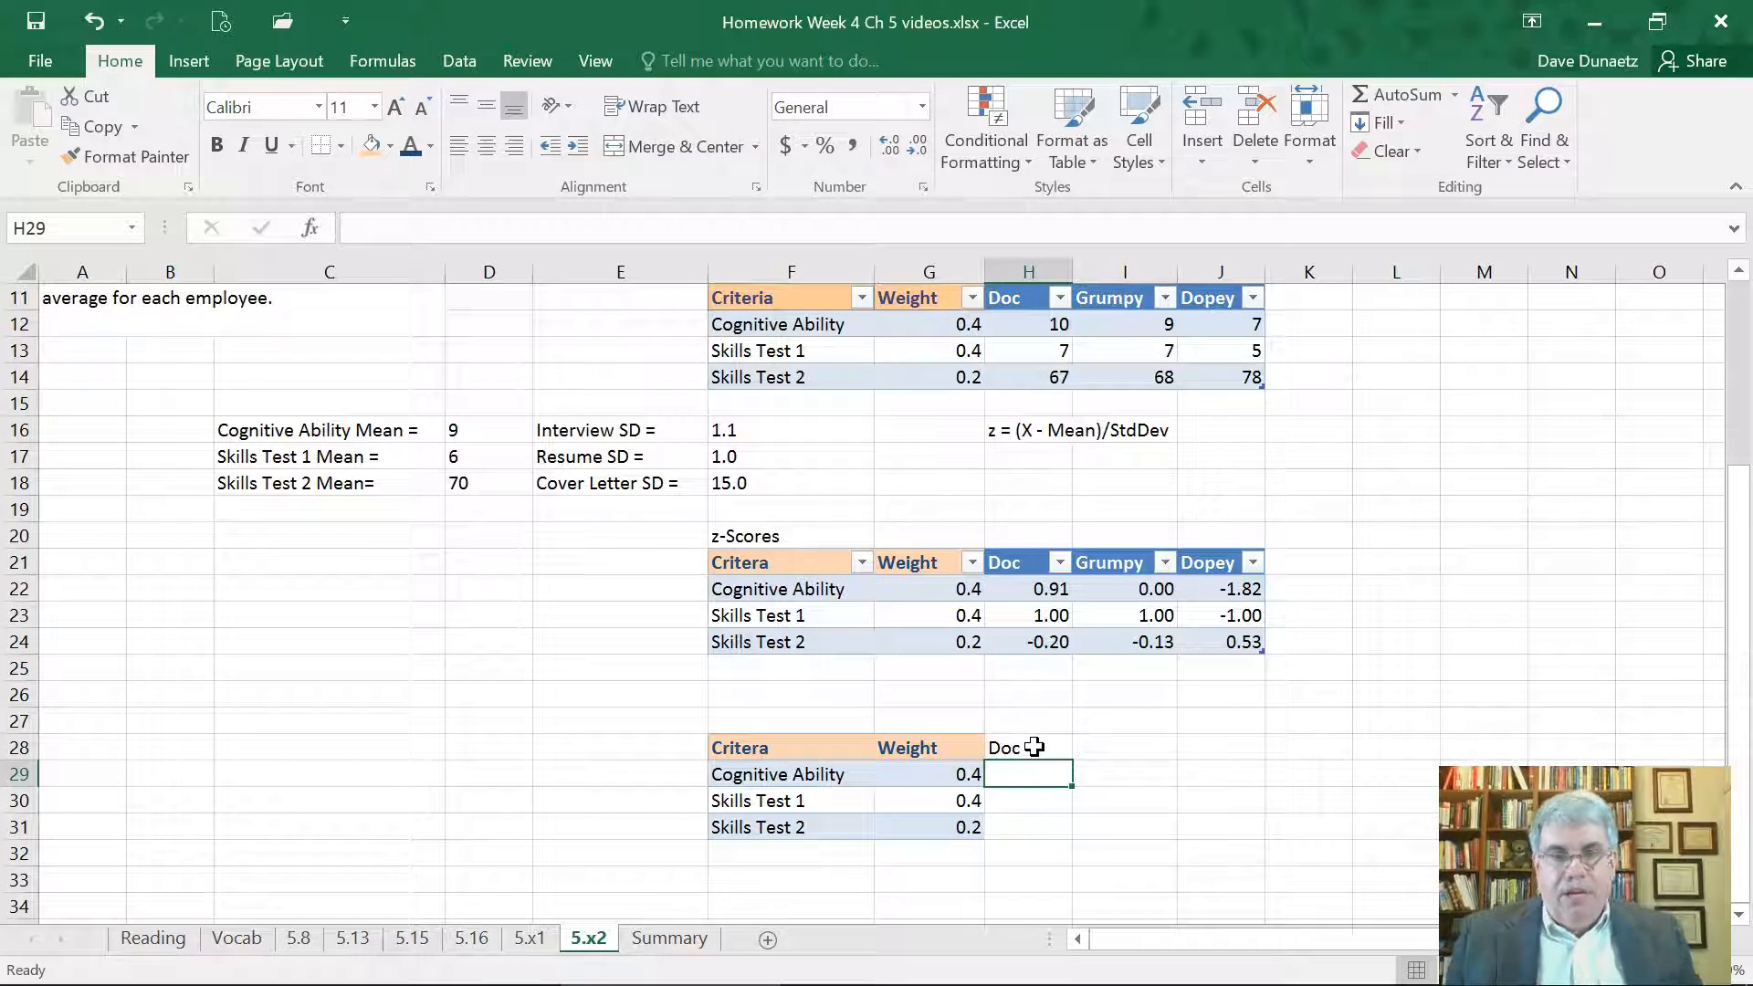
# Convert the copied block F28:G31 into a table with headers.
pyautogui.click(730, 751)
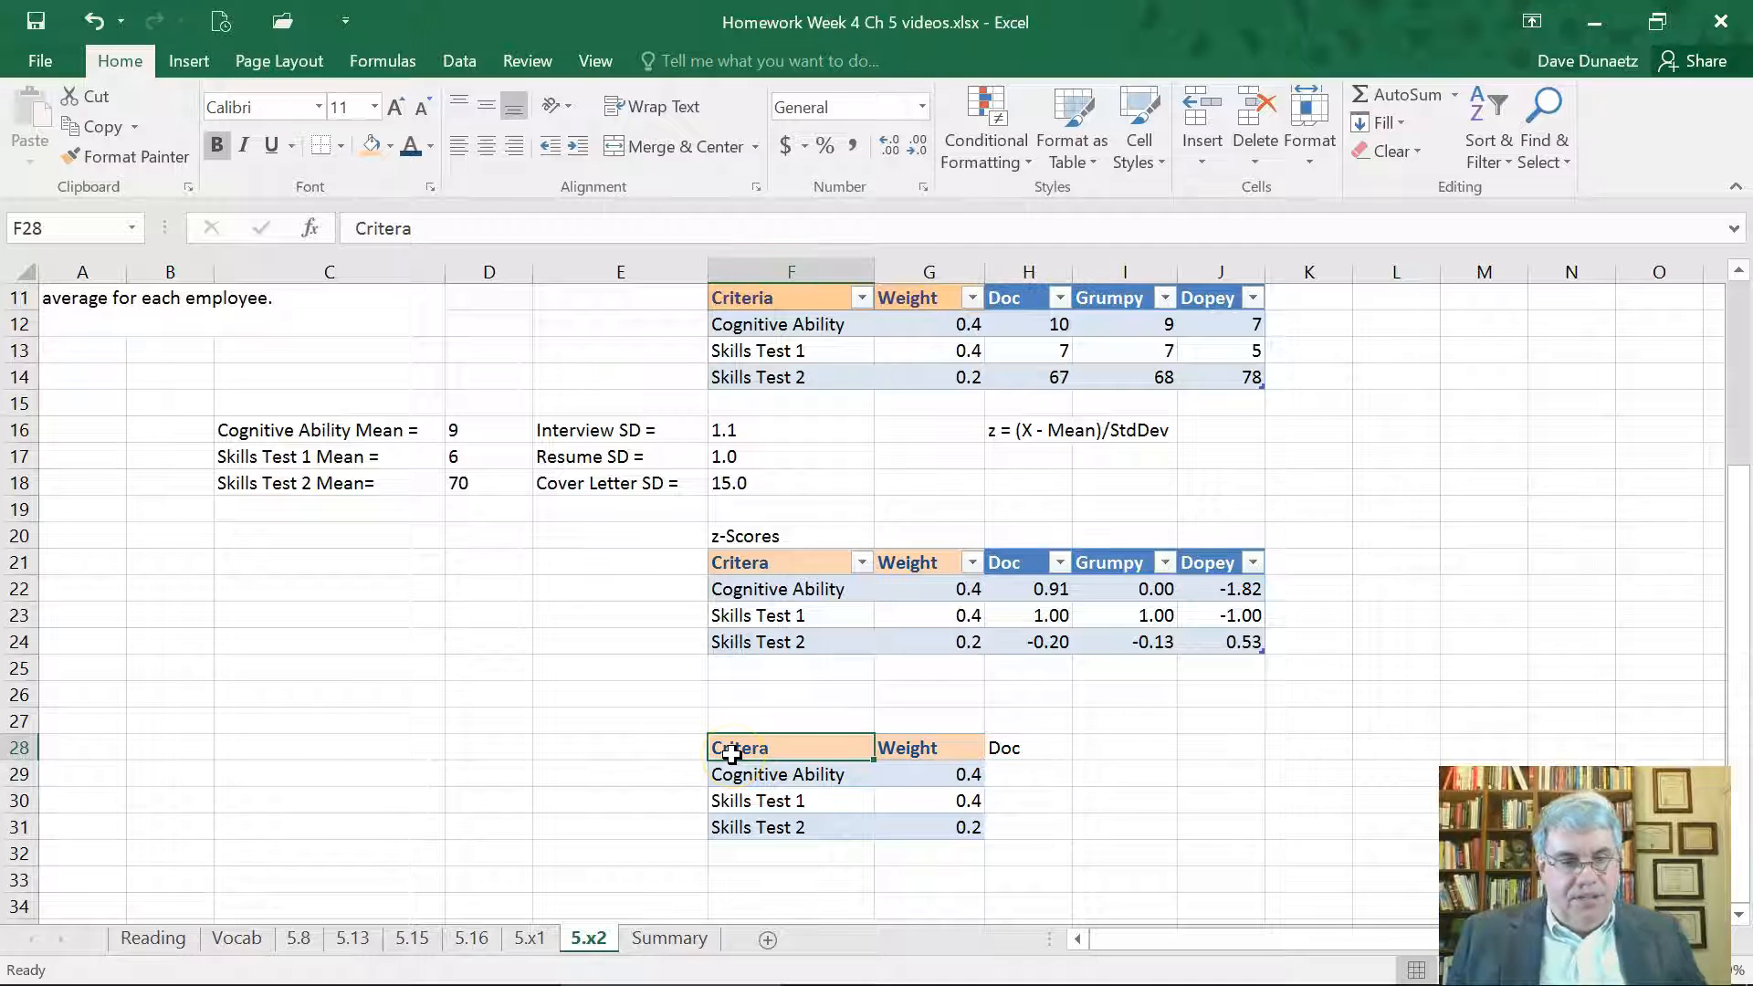
pyautogui.moveTo(731, 750); pyautogui.dragTo(950, 827)
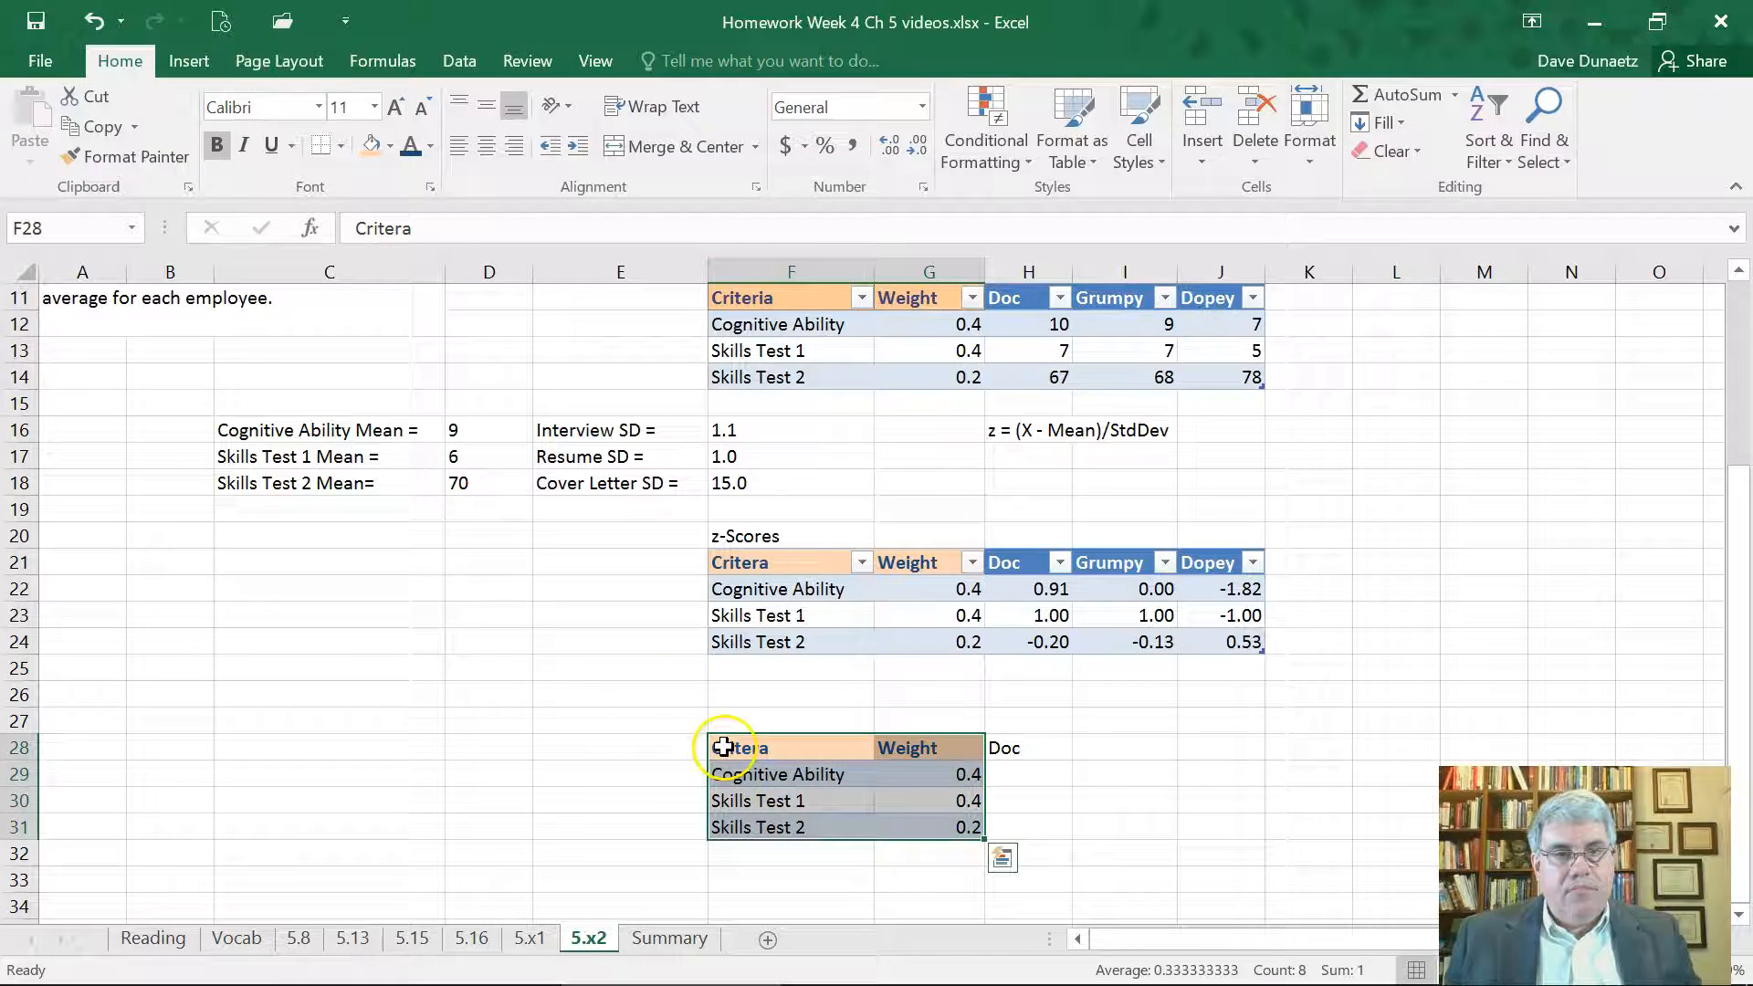
pyautogui.click(188, 61)
pyautogui.click(236, 128)
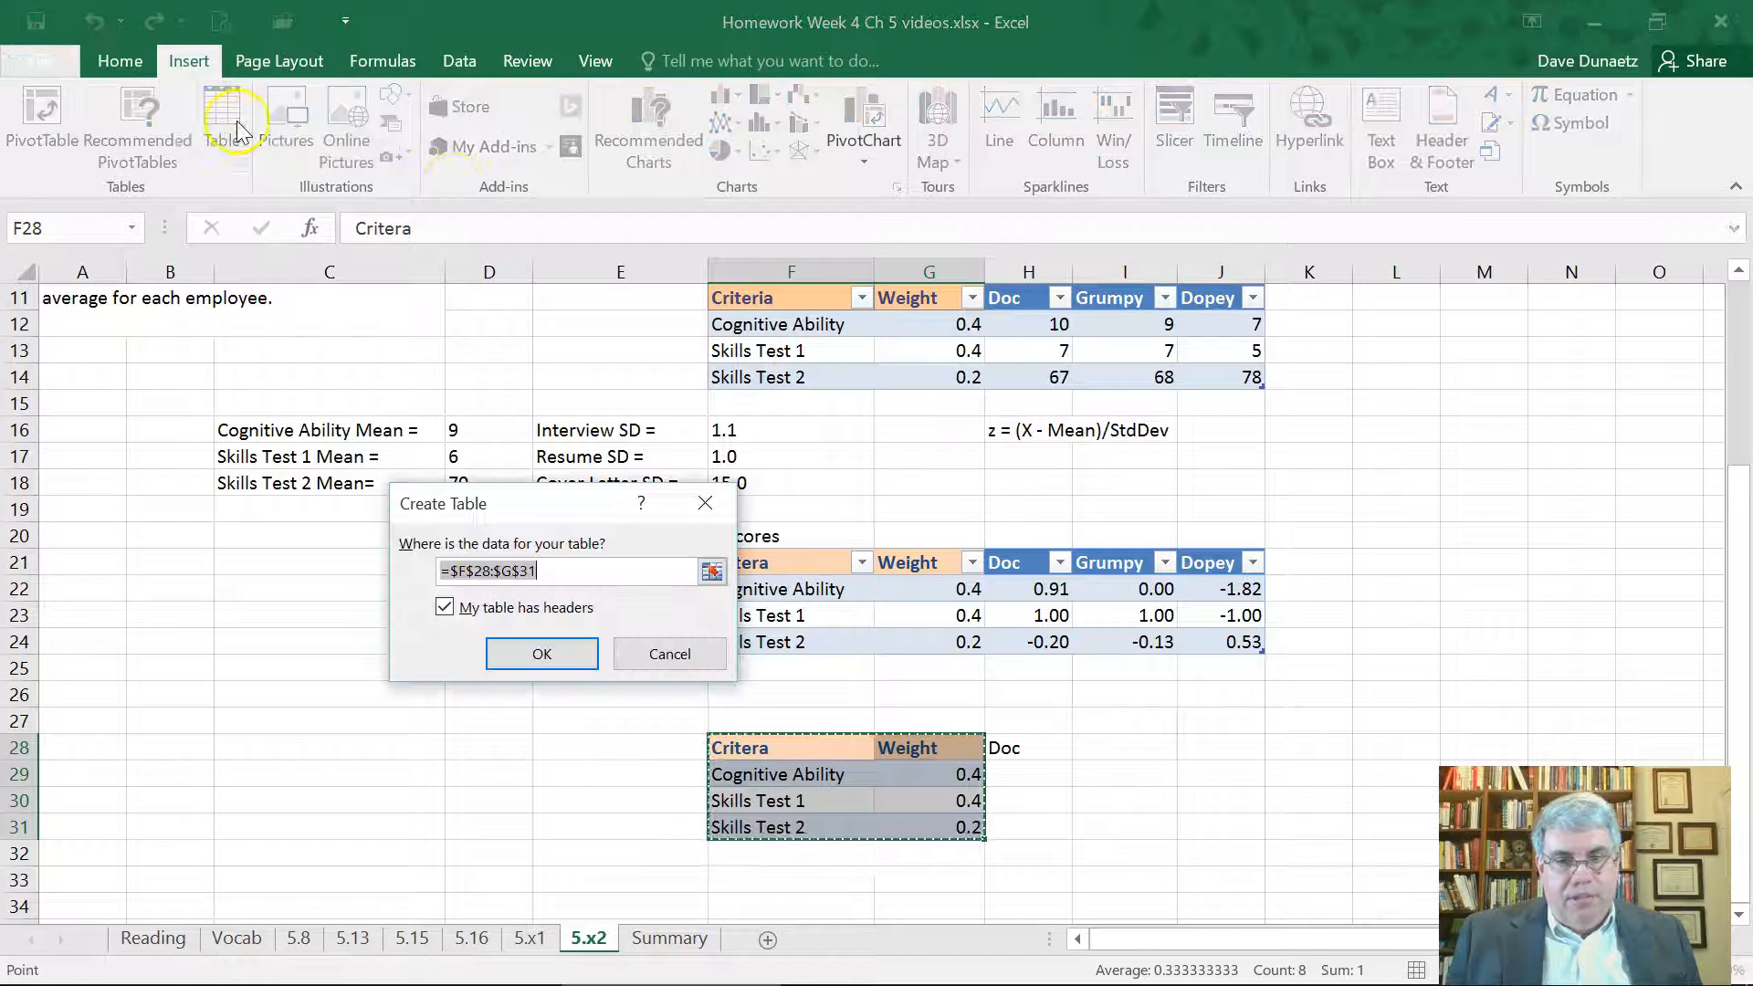
pyautogui.click(548, 650)
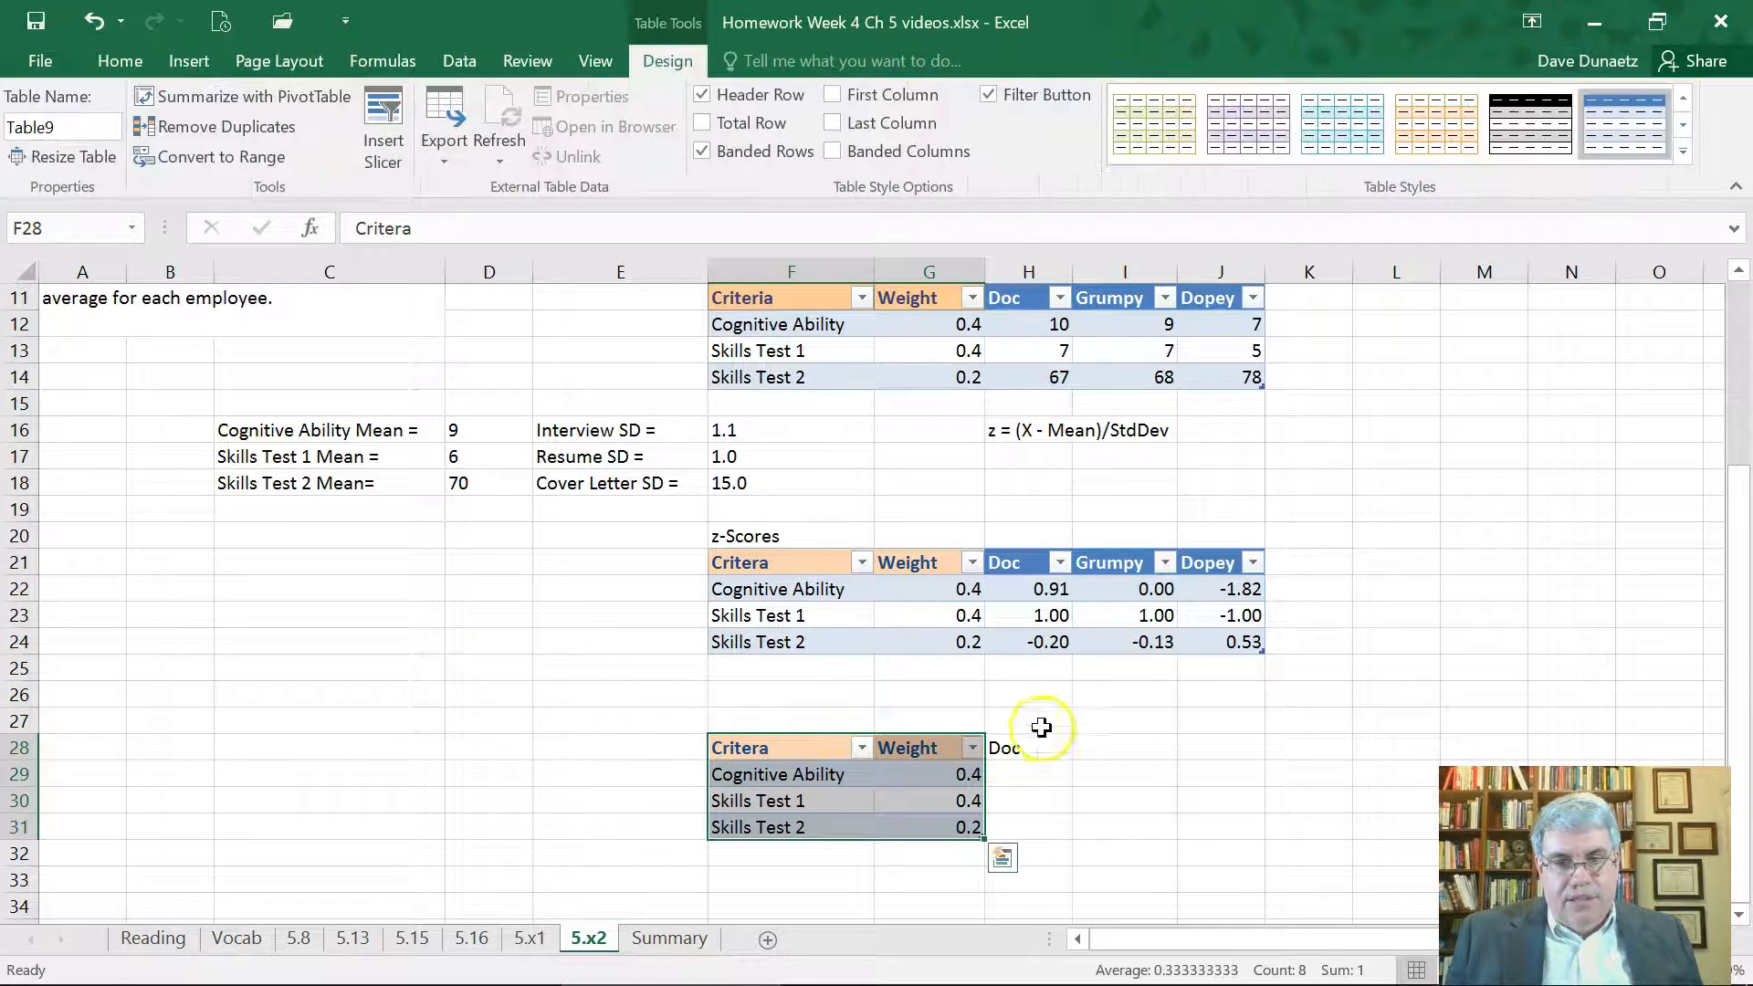
# Extend the new table with the column headings Doc, Grumpy and Dopey in H28:J28.
pyautogui.click(1004, 746)
pyautogui.press('Return')
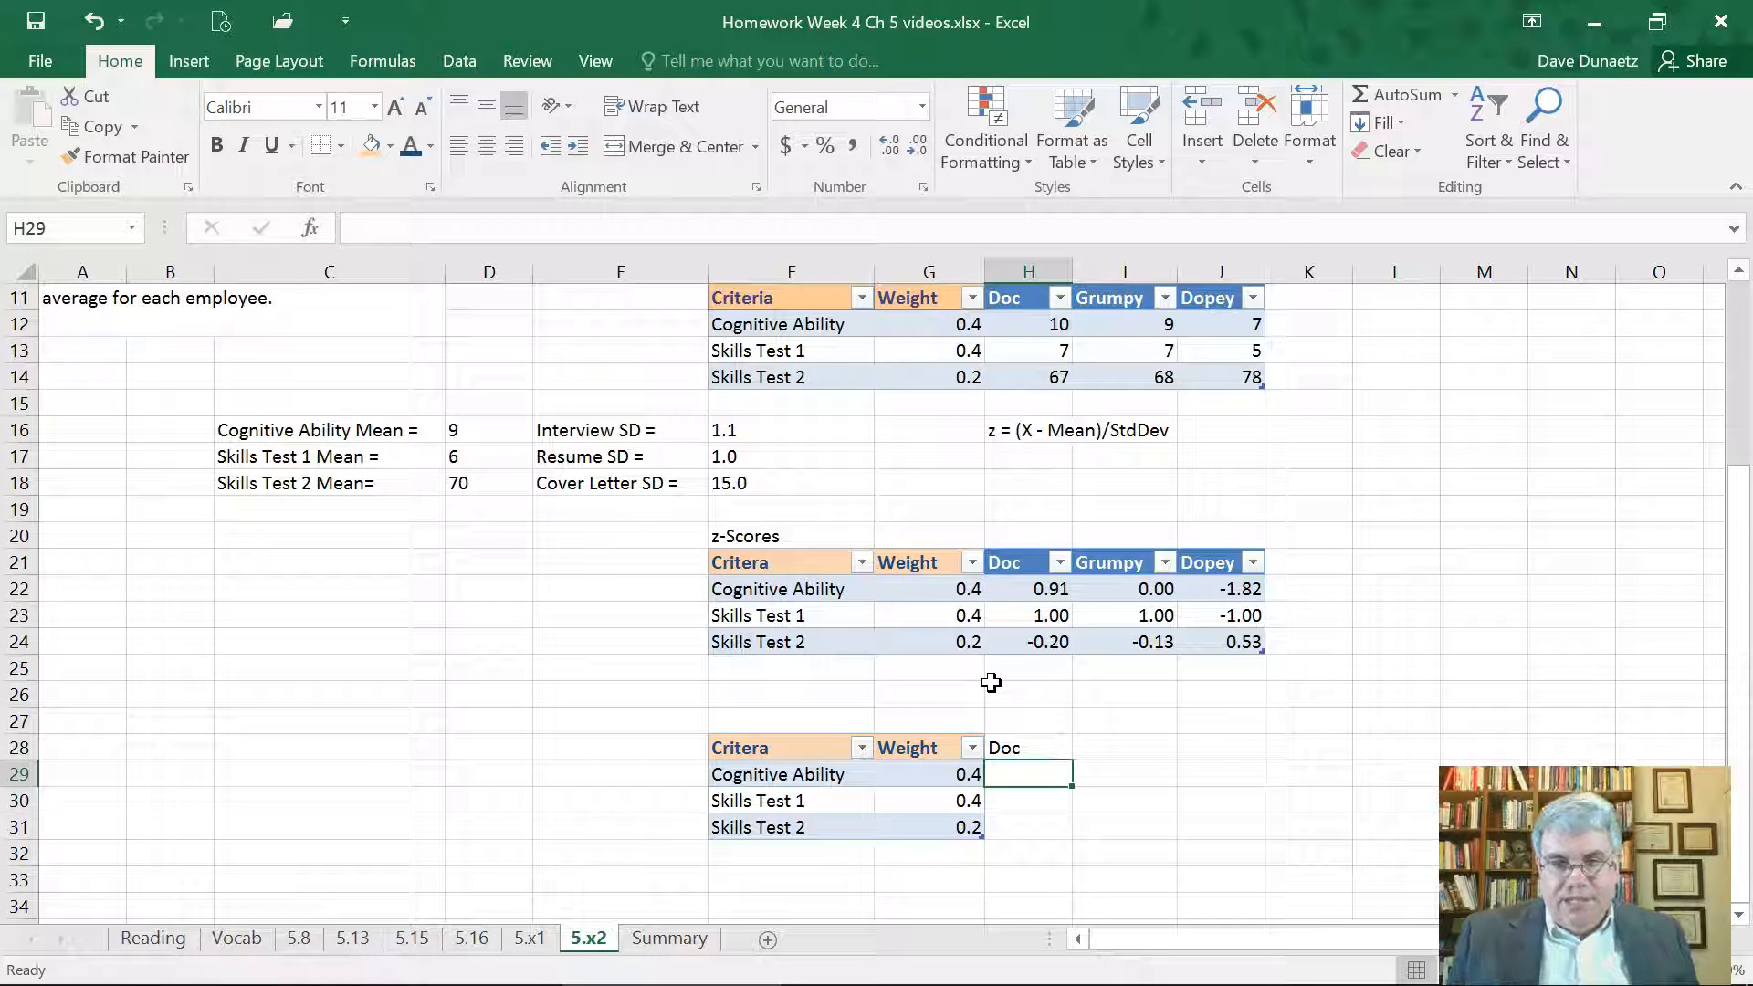
pyautogui.click(1025, 750)
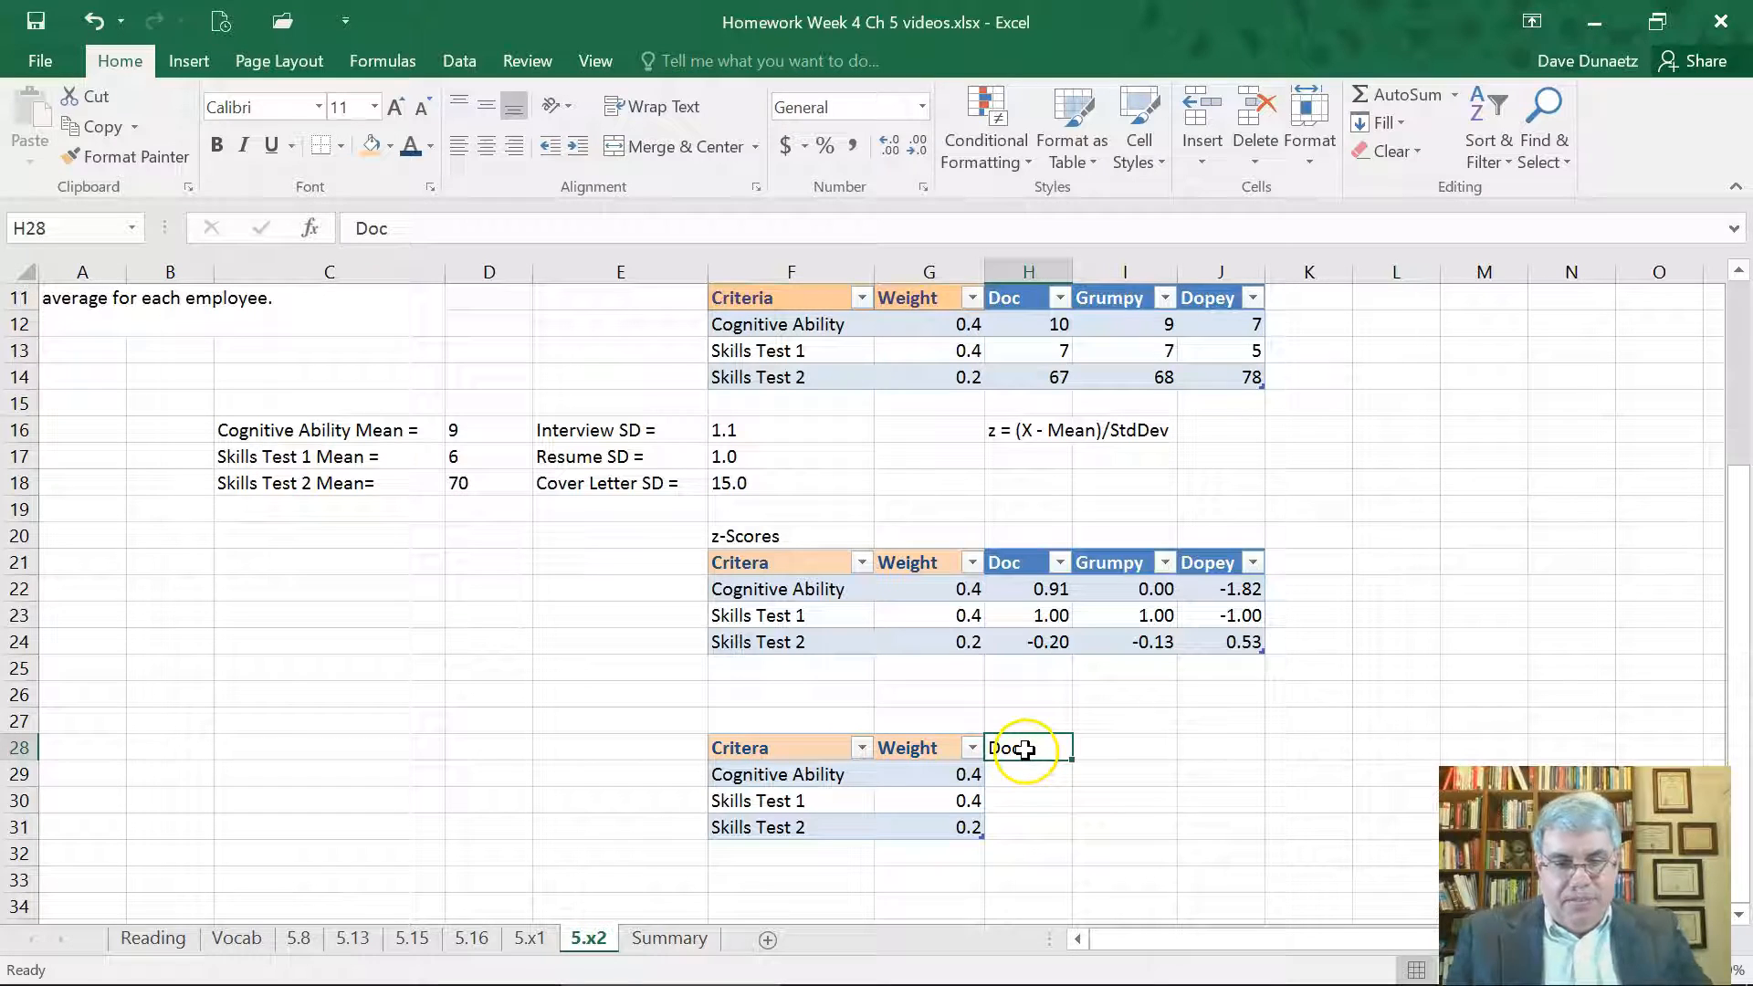
pyautogui.write('Do')
pyautogui.press('Return')
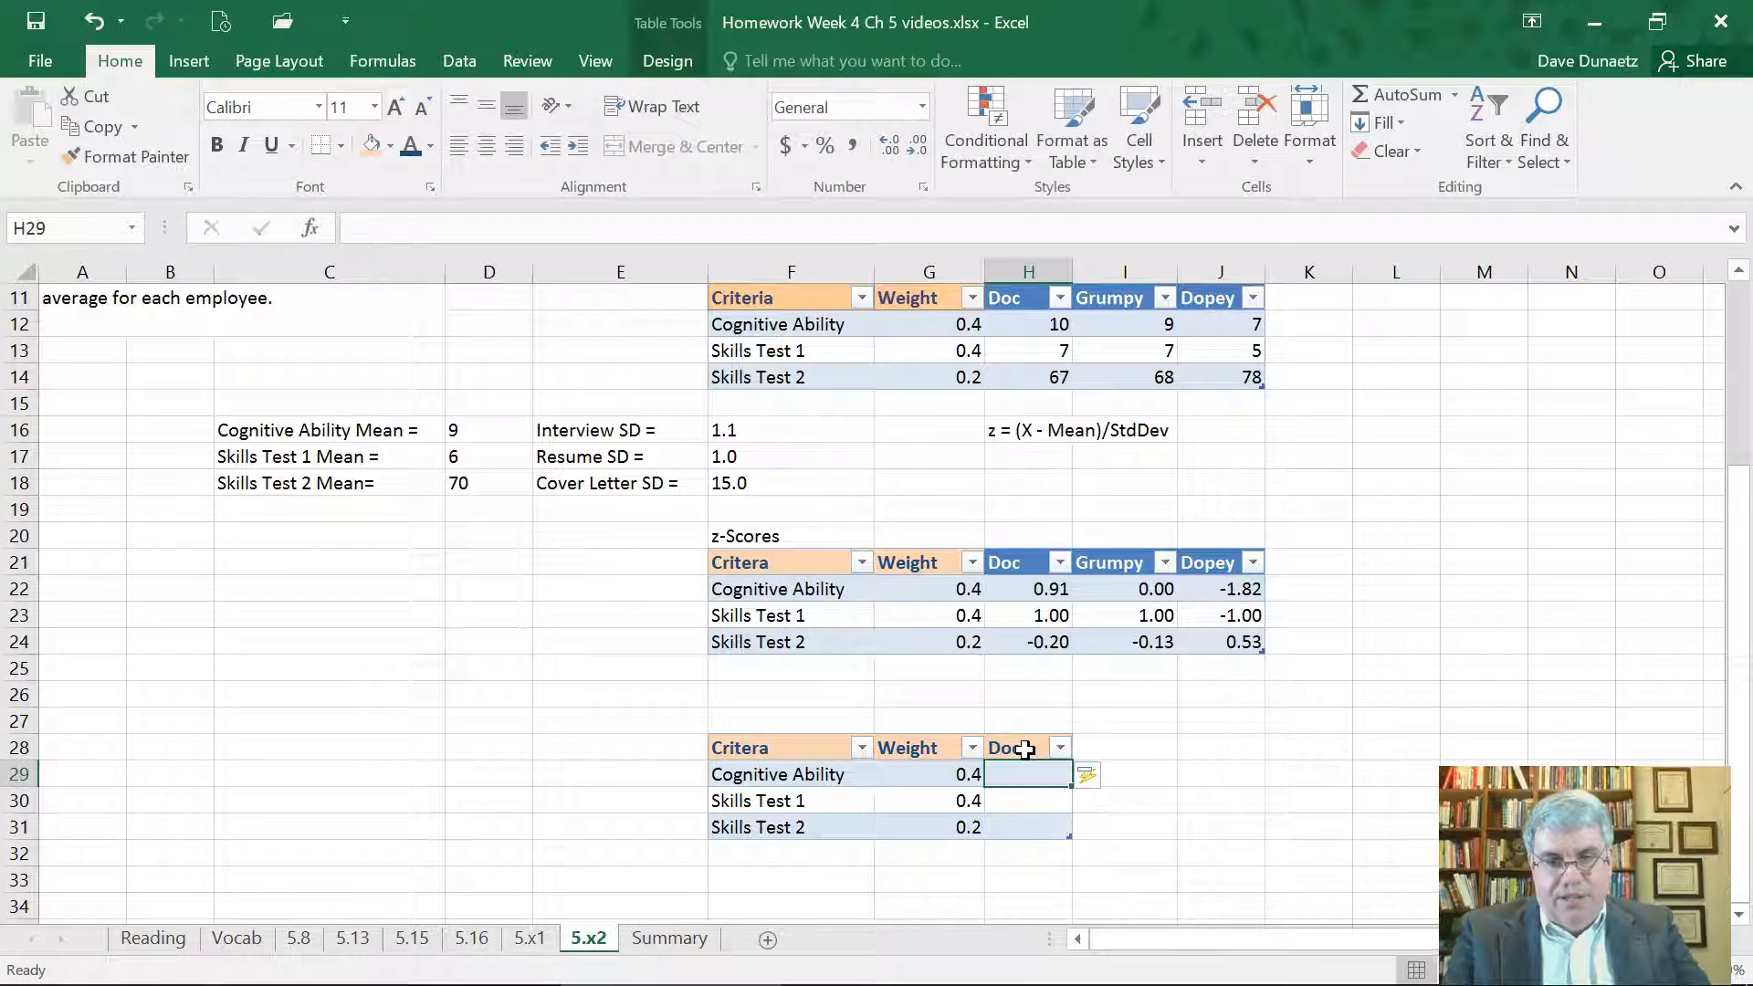
pyautogui.click(1101, 774)
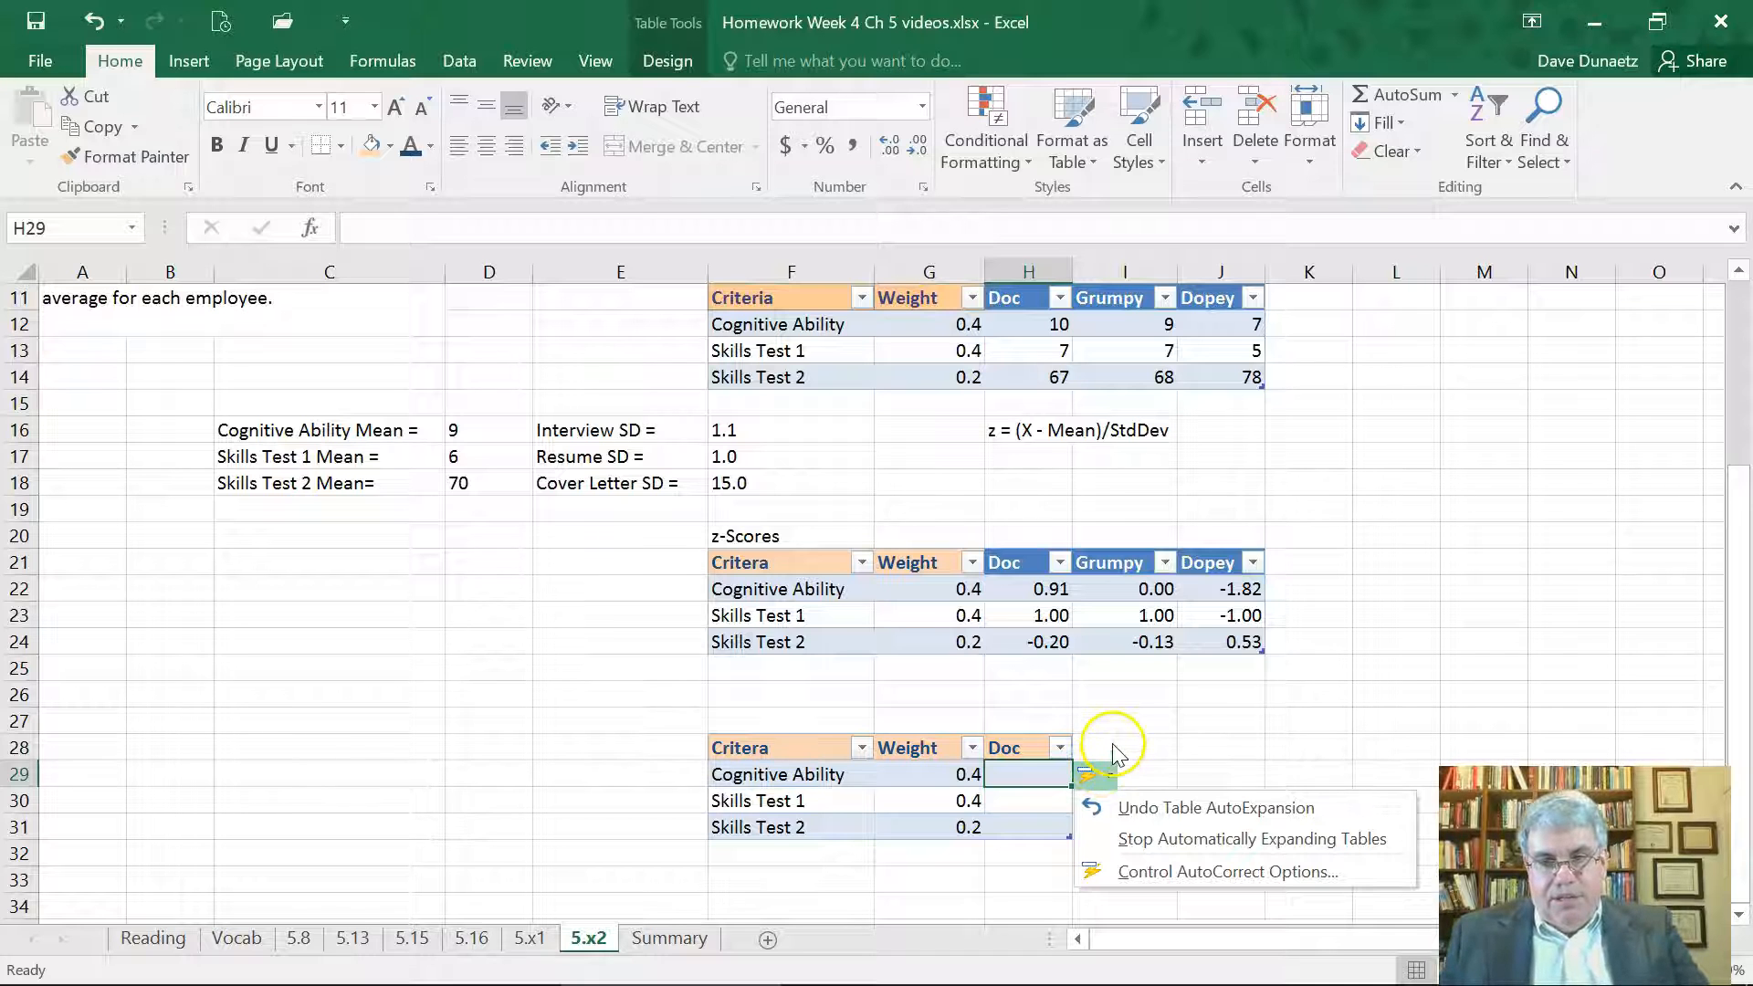
pyautogui.click(1111, 742)
pyautogui.write('j')
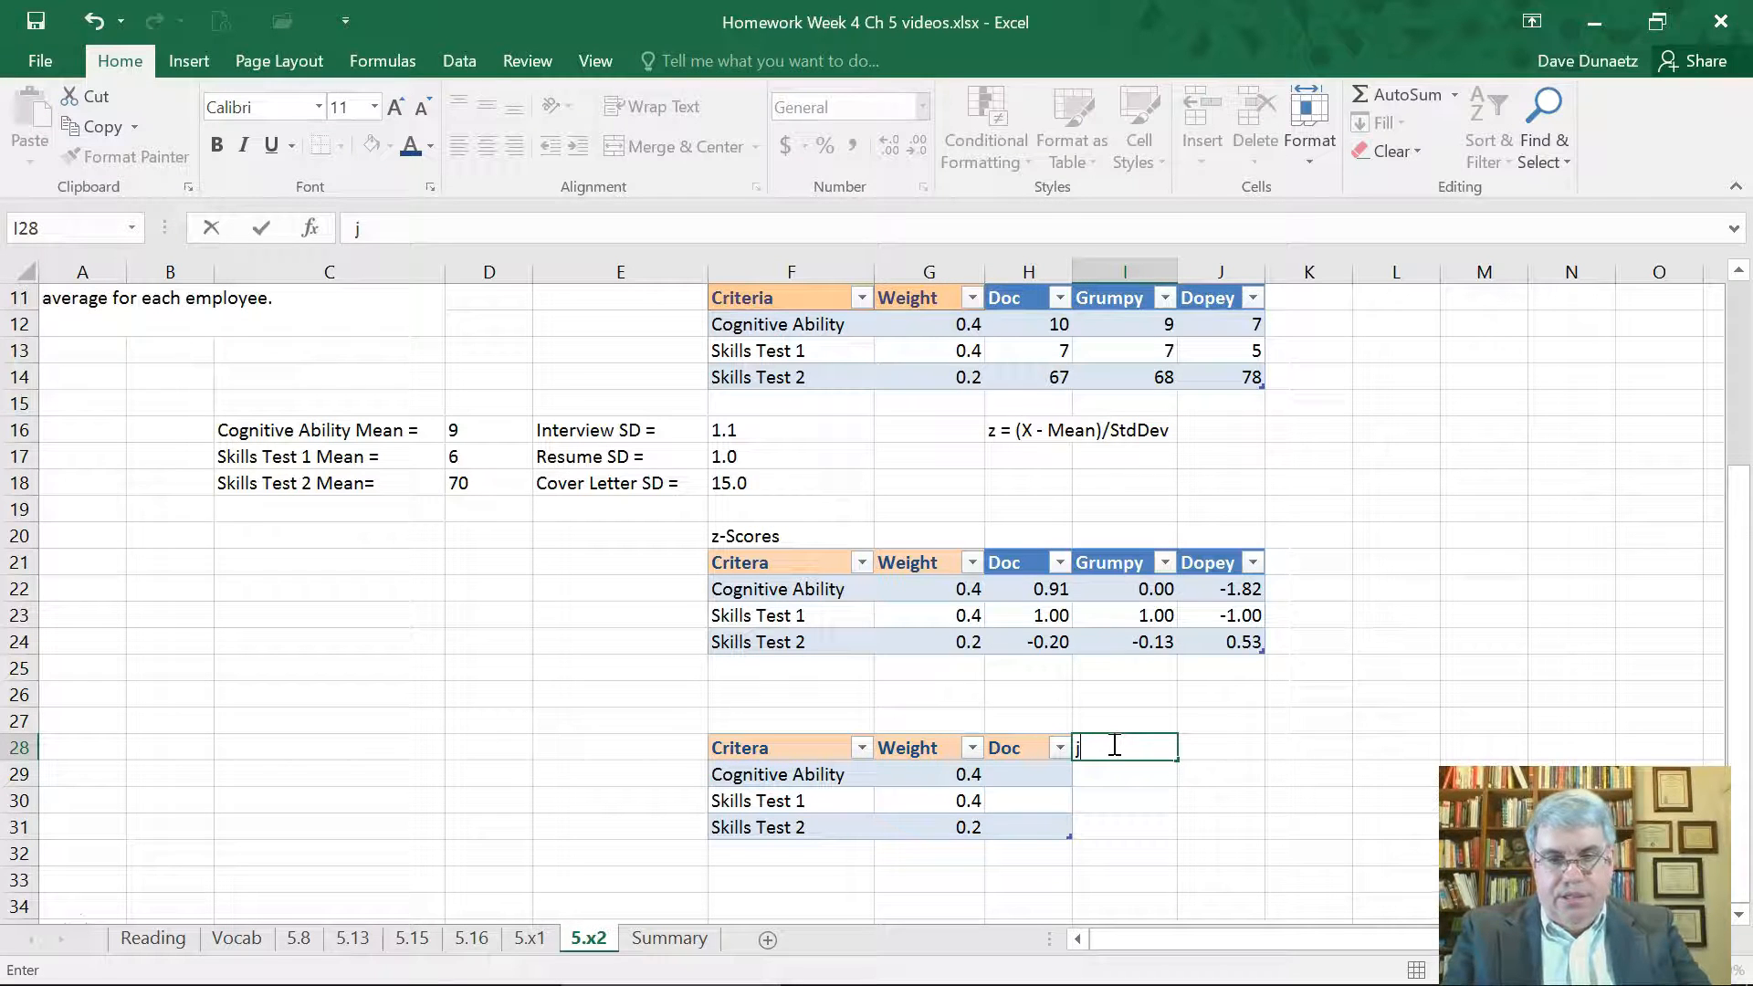
pyautogui.write('rumpy')
pyautogui.press('Tab')
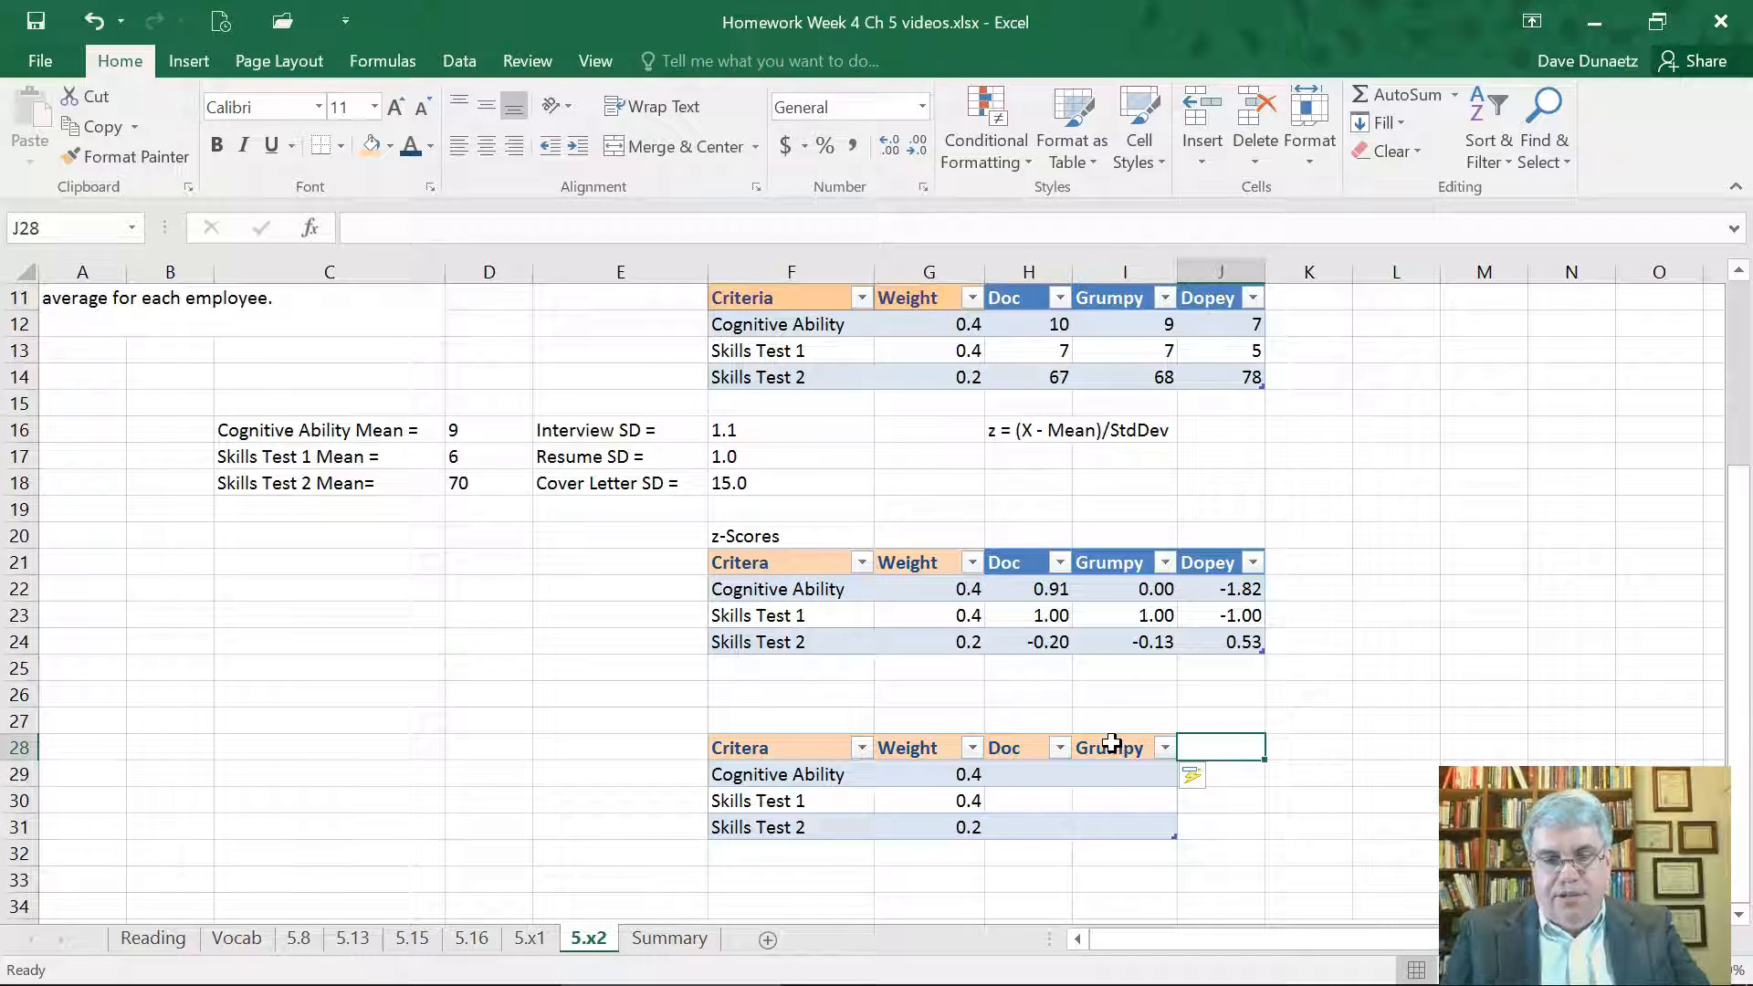
pyautogui.write('Dopey')
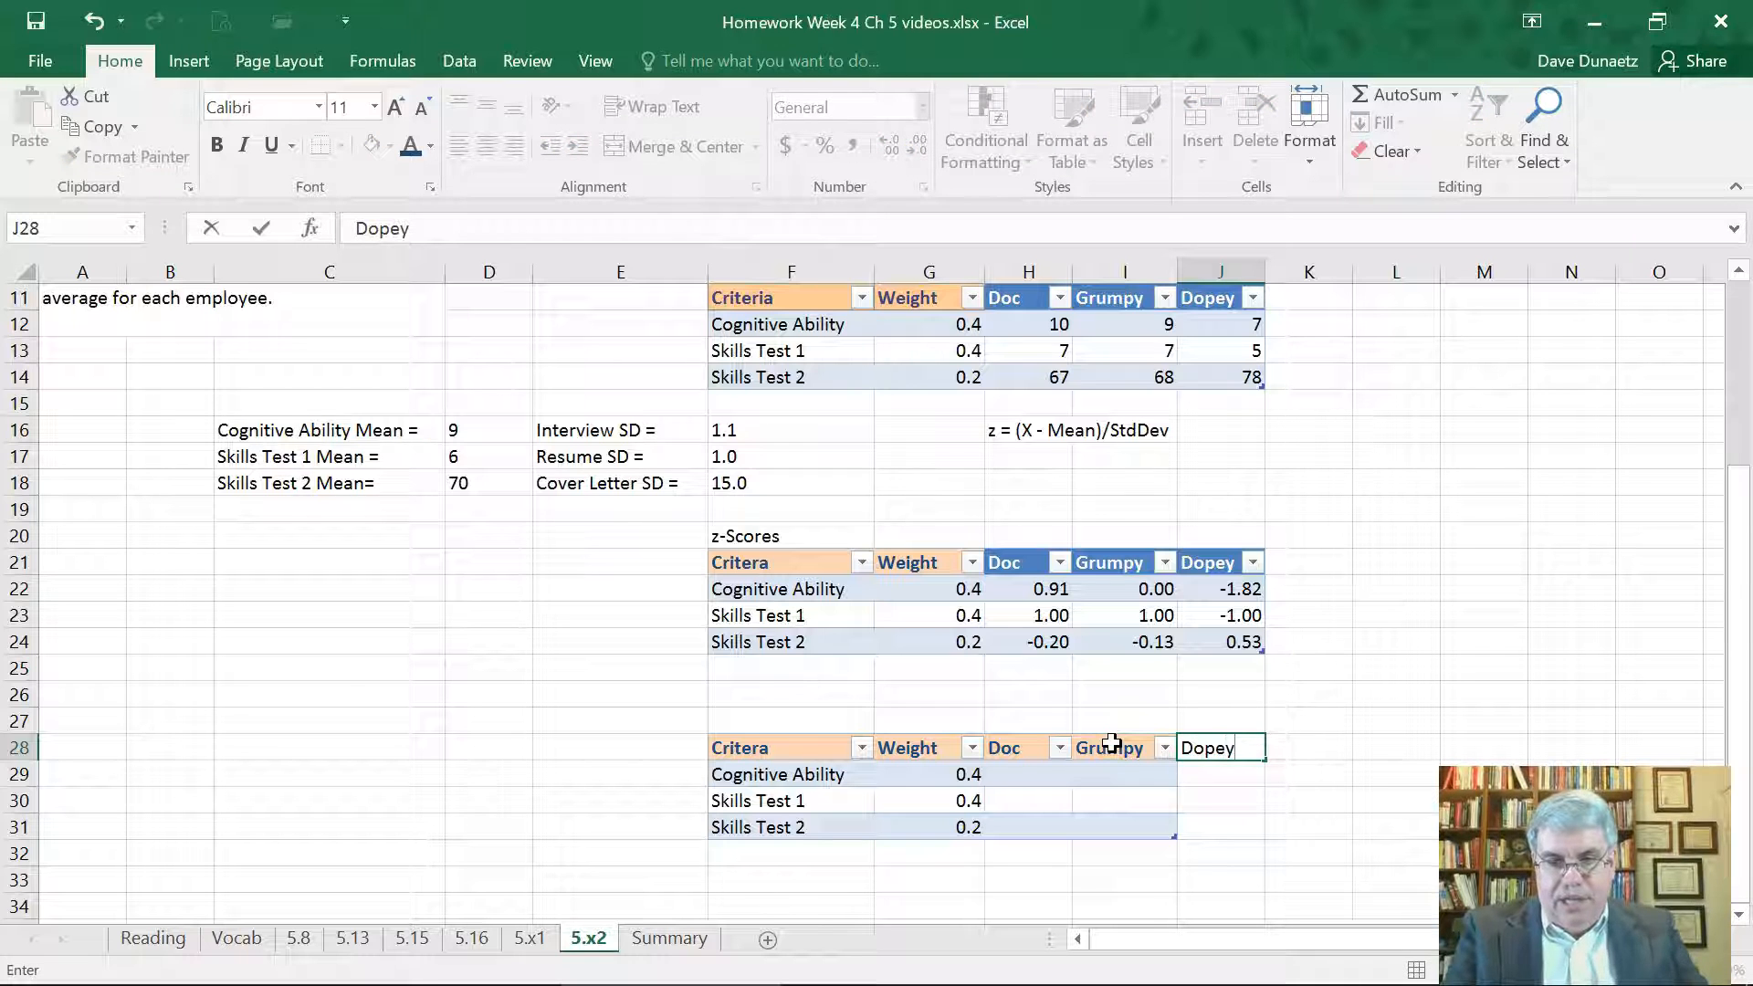
pyautogui.press('Return')
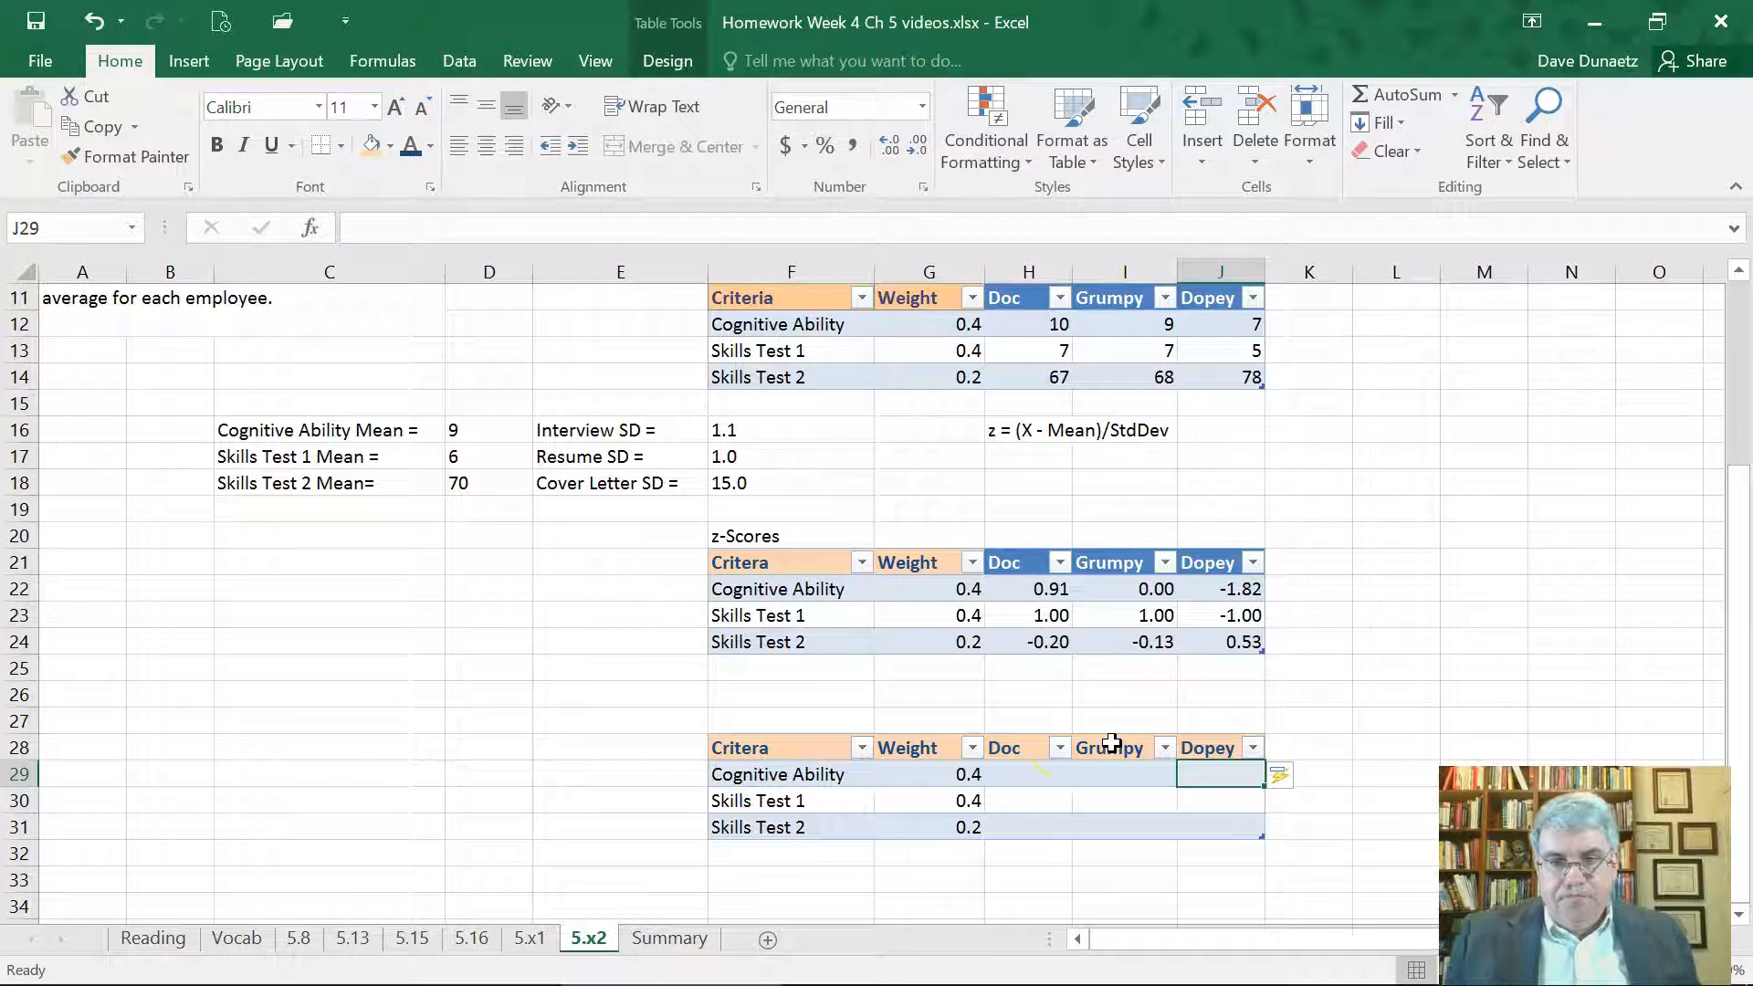
# Enter the title "T-Score = 50 +10*z" in F26, above the new table.
pyautogui.click(1027, 774)
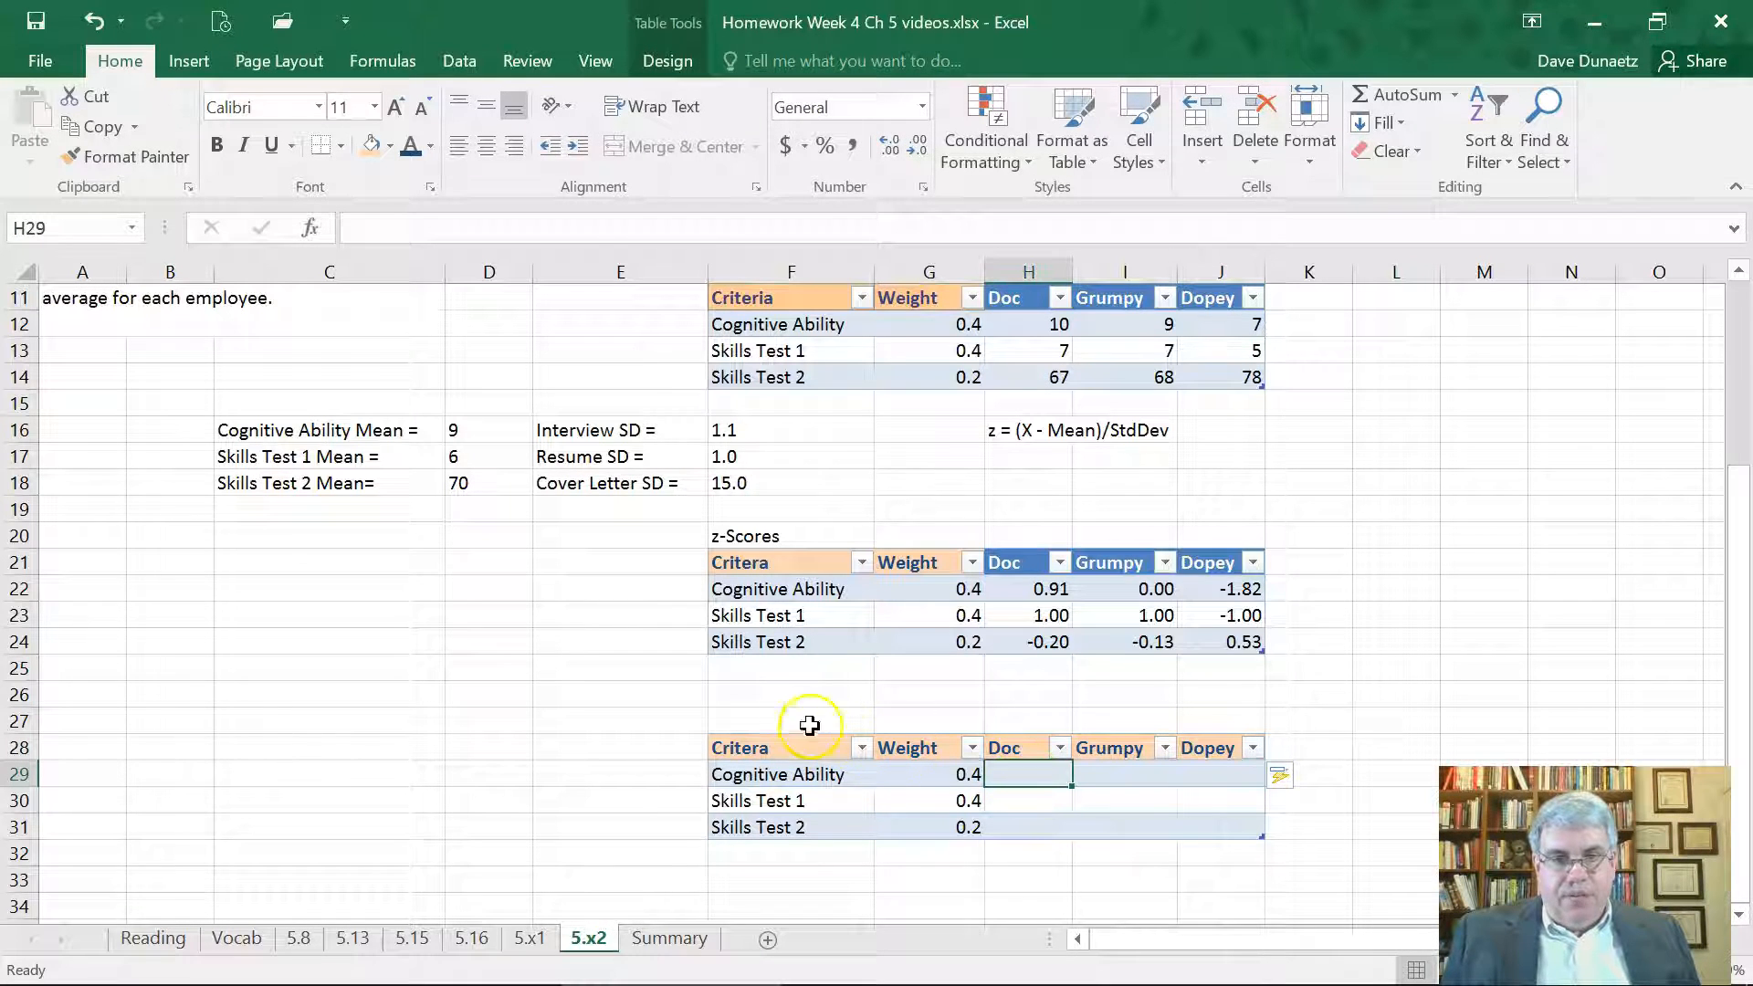
pyautogui.click(752, 694)
pyautogui.write('T-Score')
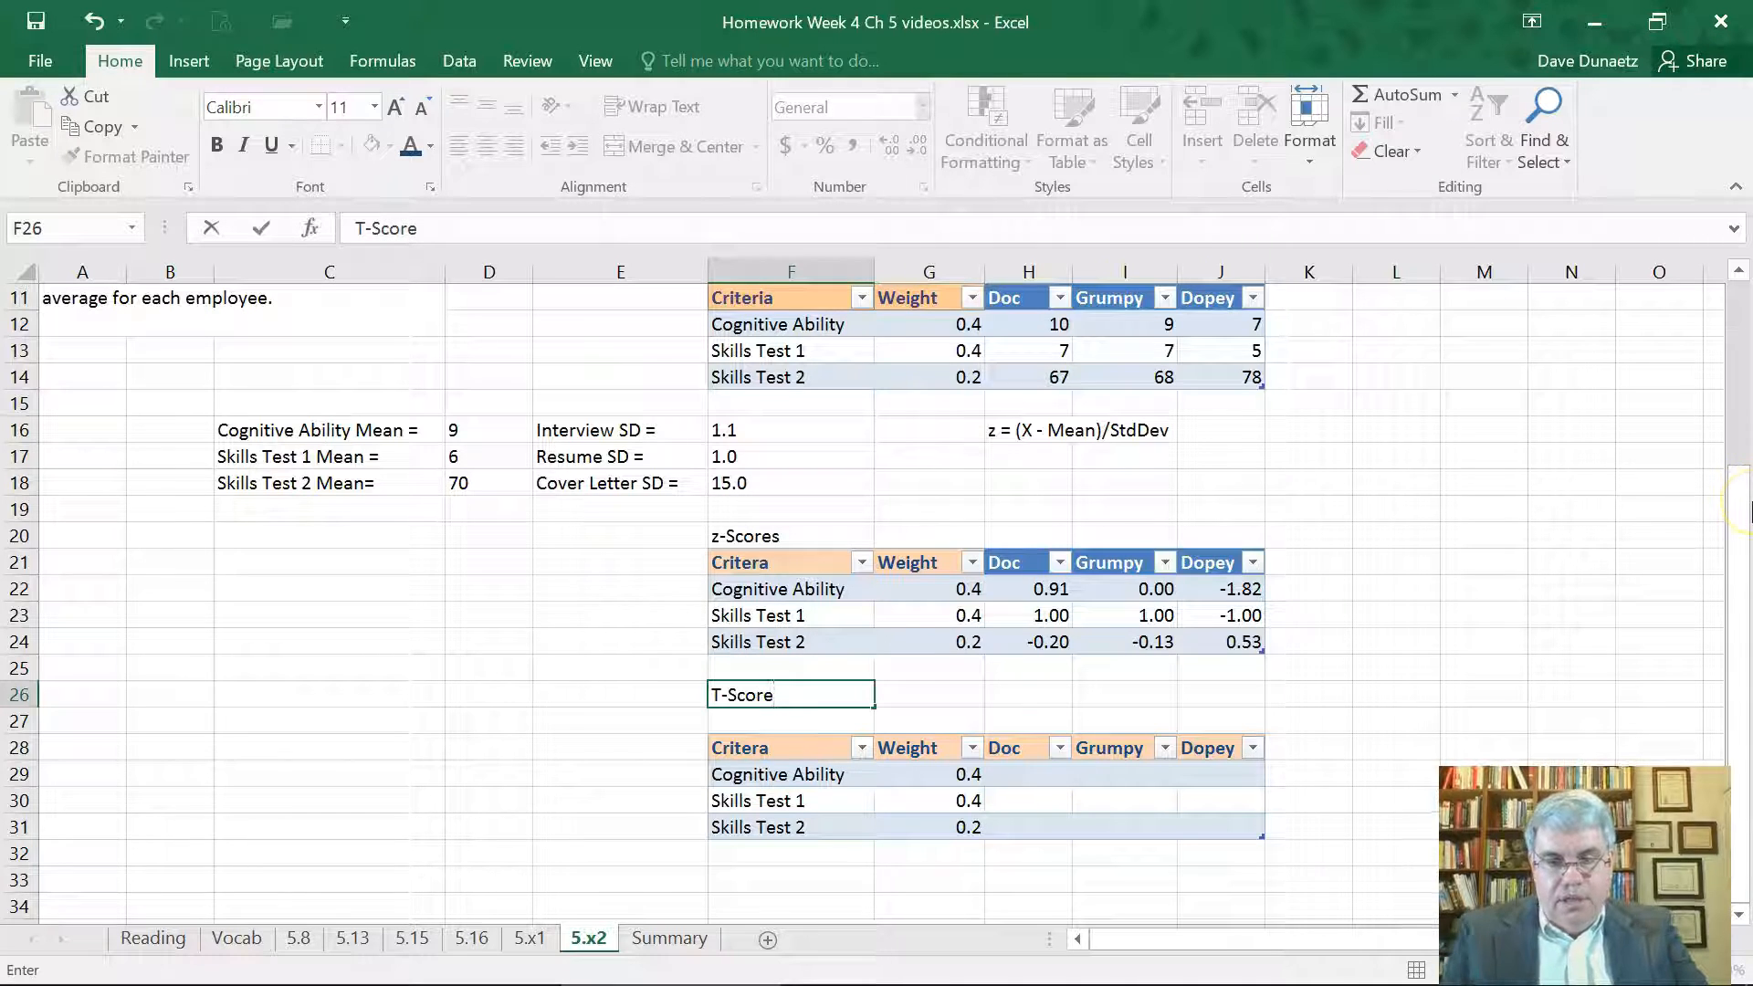
pyautogui.write(' = 50 +10*z')
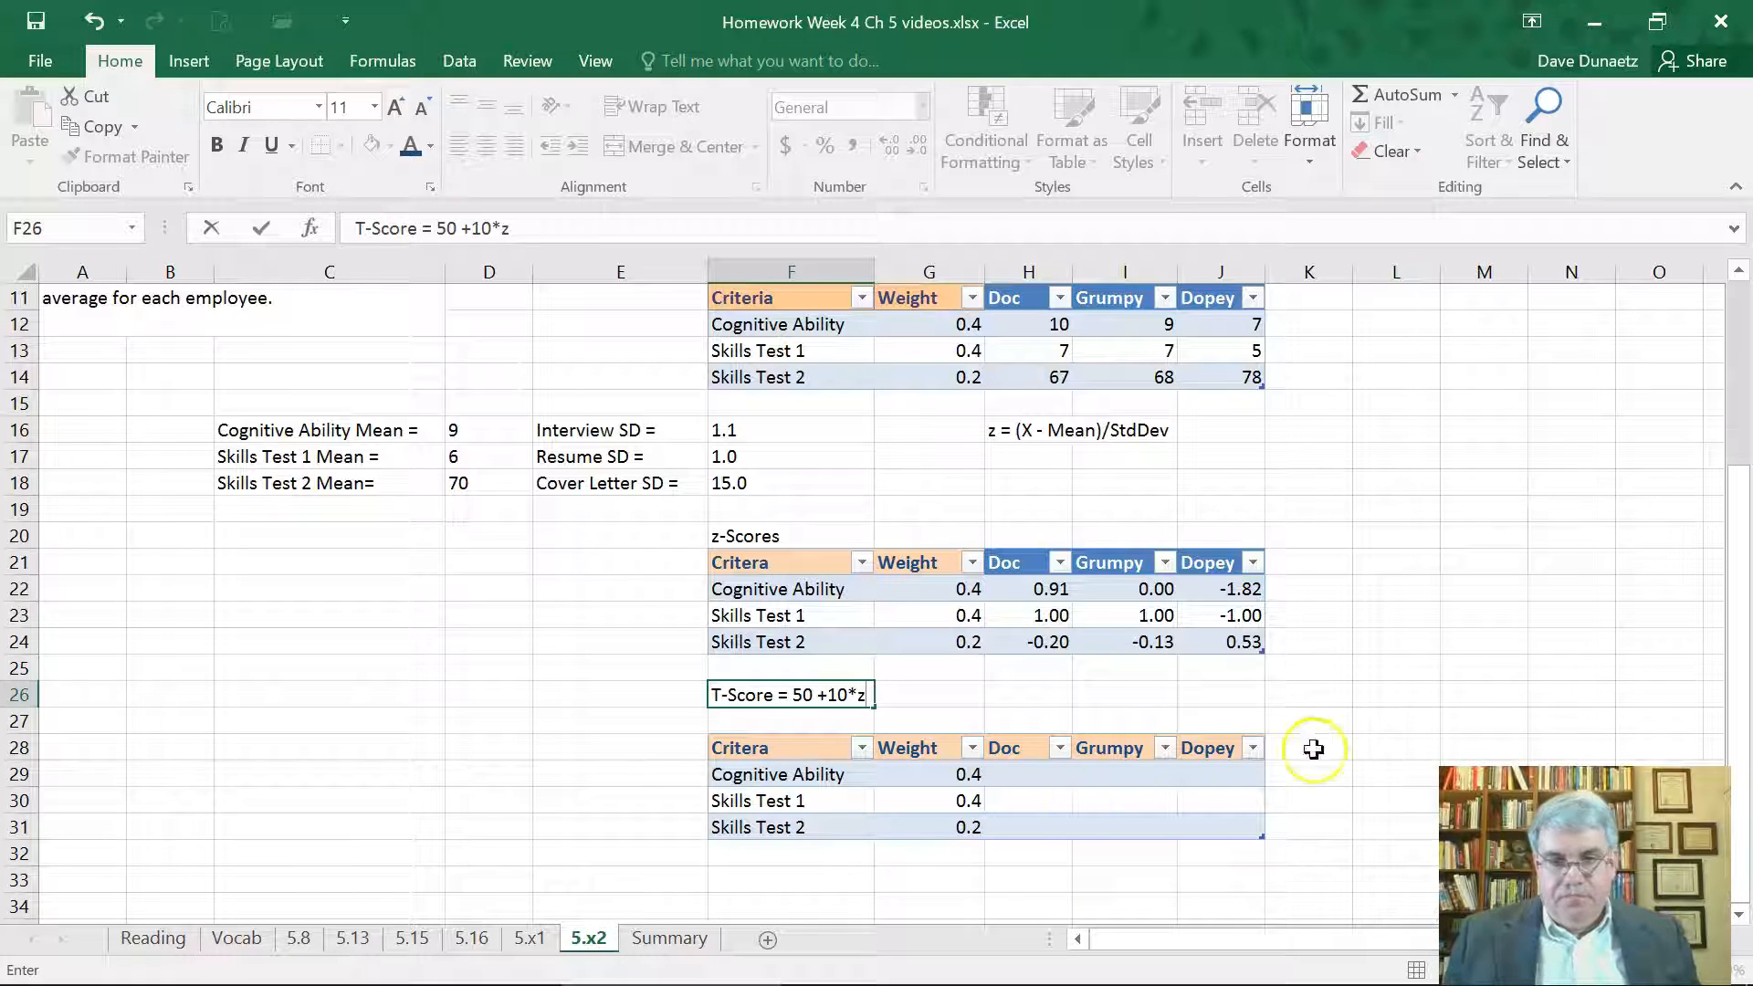
# Enter the formula =50+10*h22 in H29 for Doc's Cognitive Ability T-score.
pyautogui.click(1030, 774)
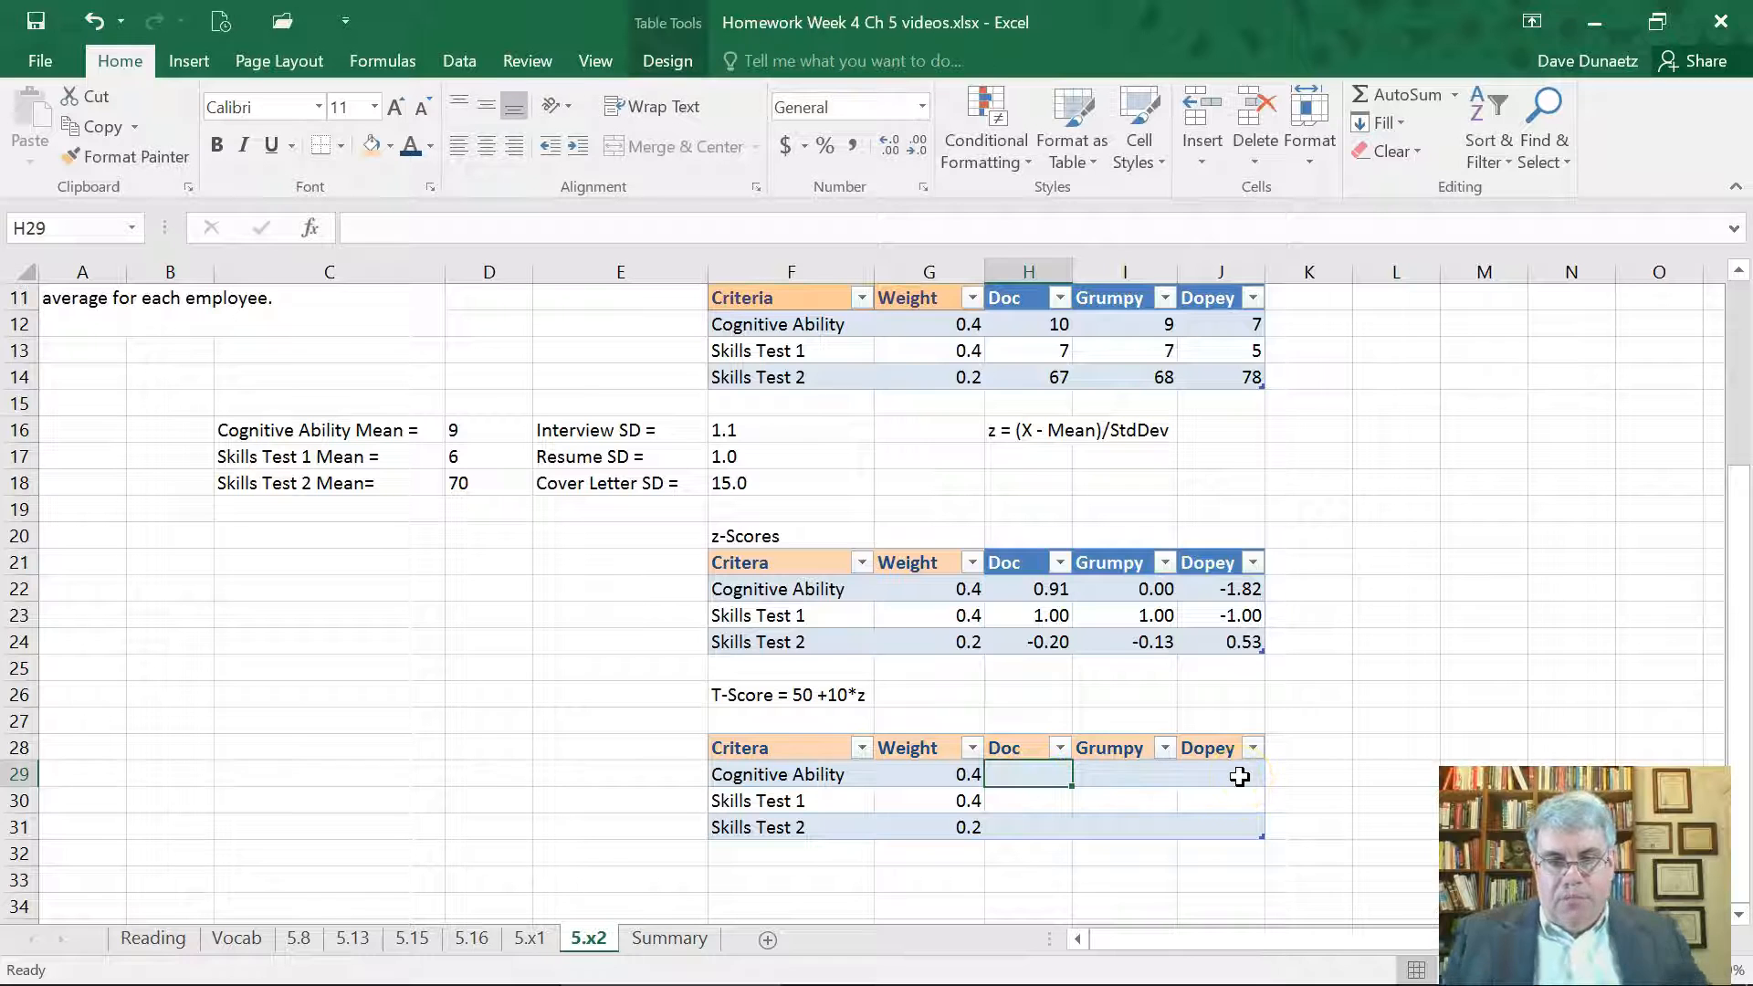
pyautogui.write('=')
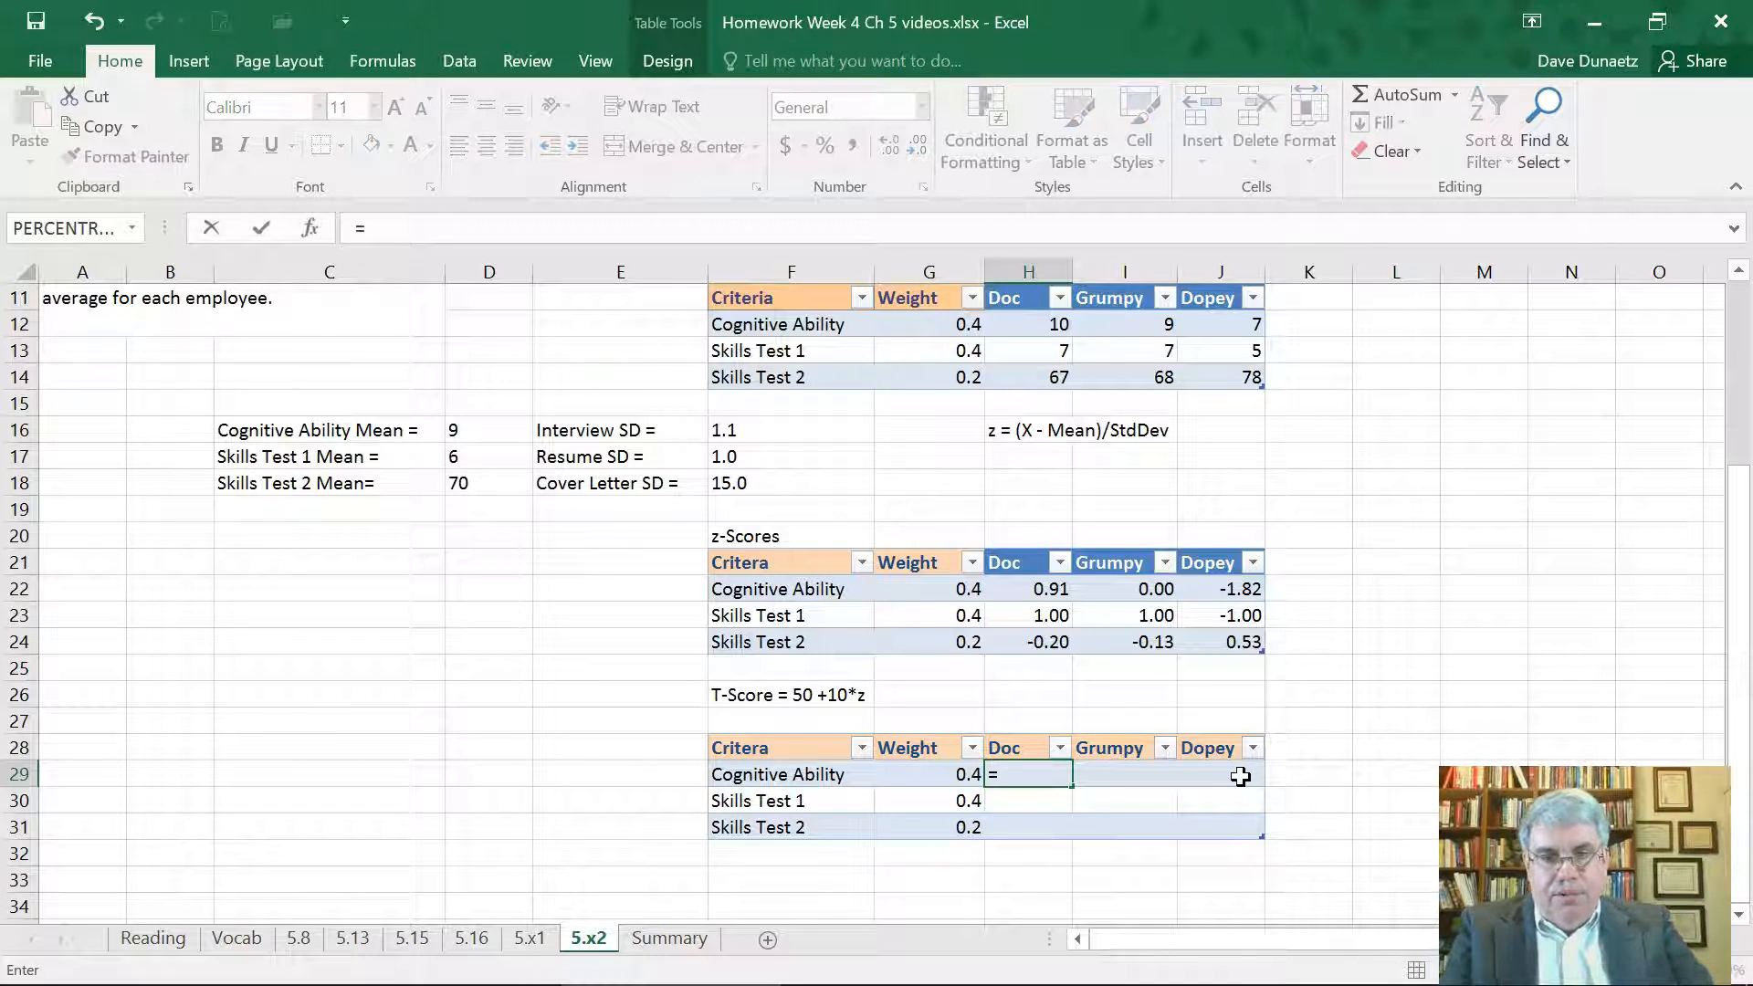
pyautogui.write('50')
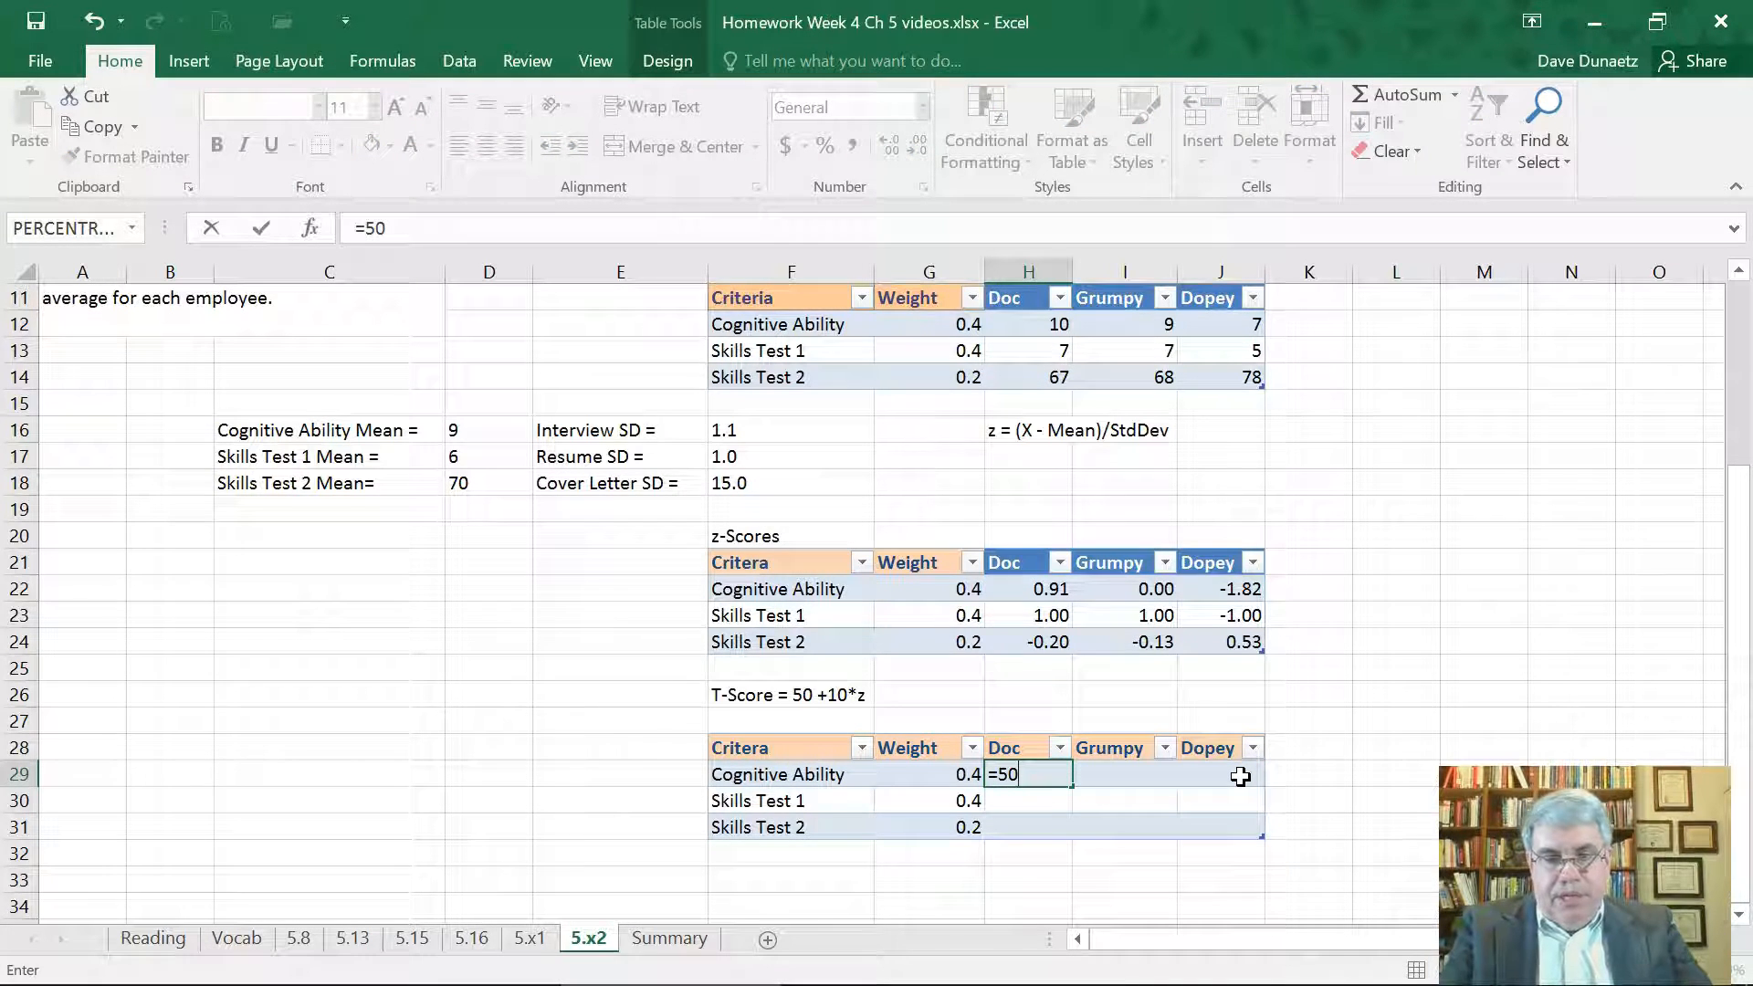
pyautogui.write('+10*')
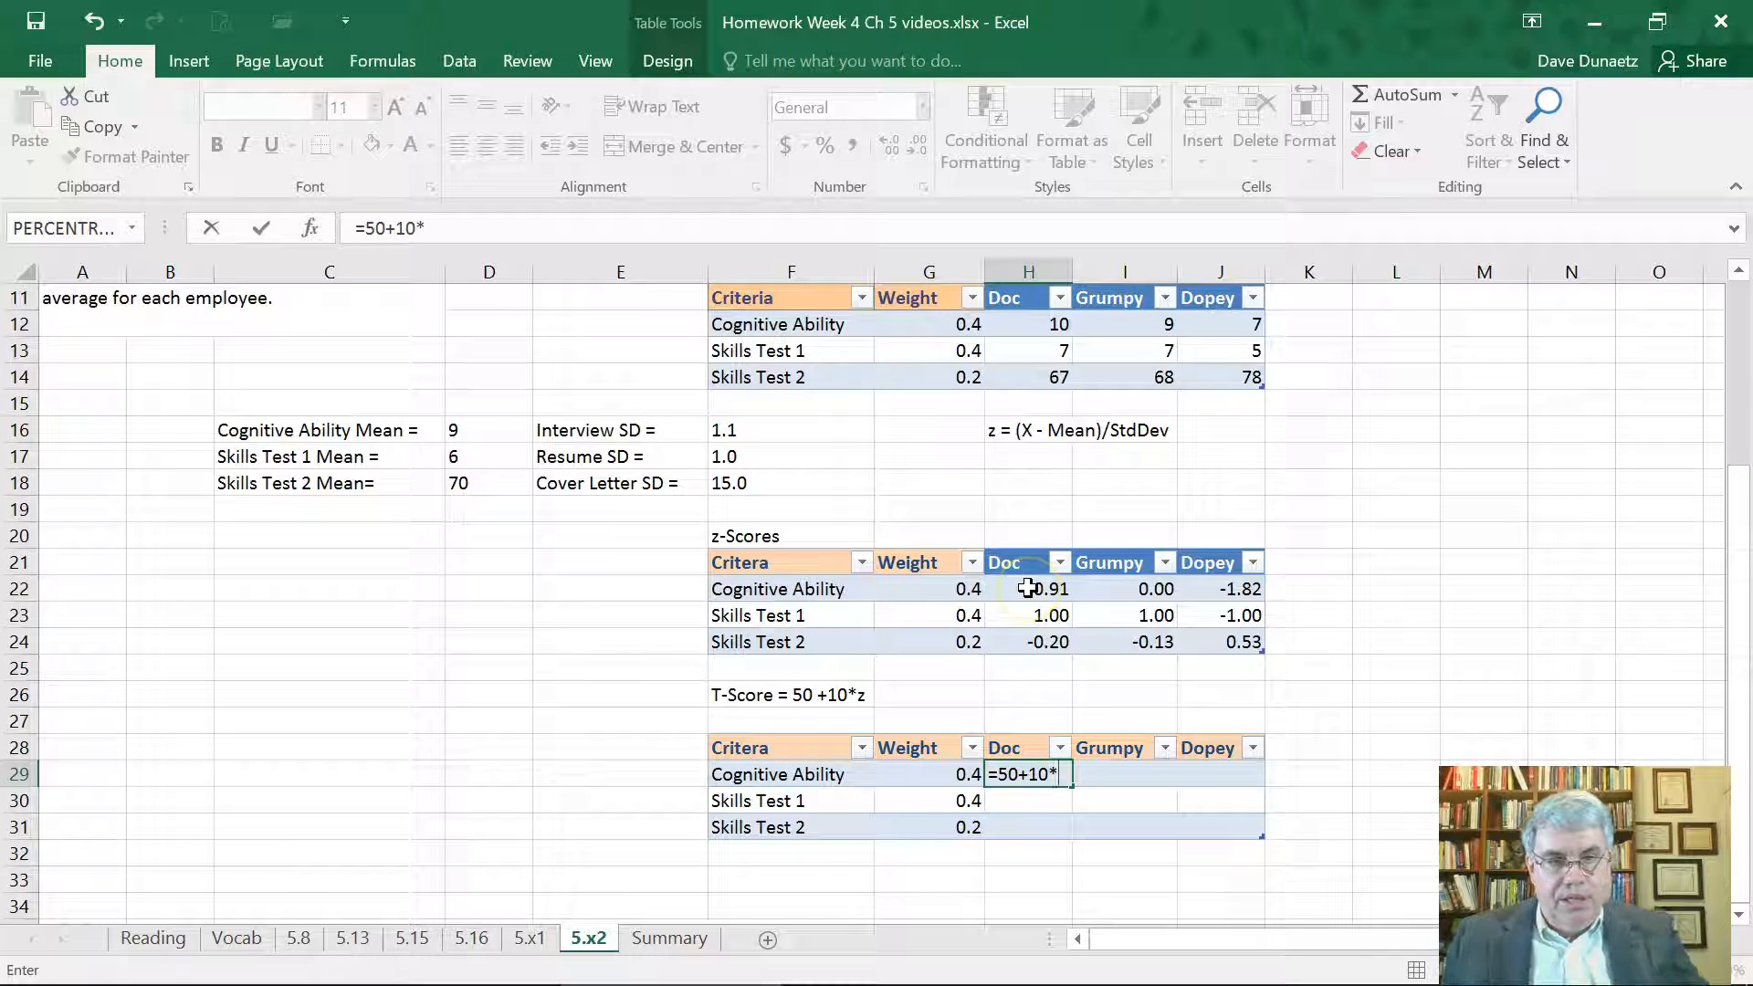
pyautogui.write('h22')
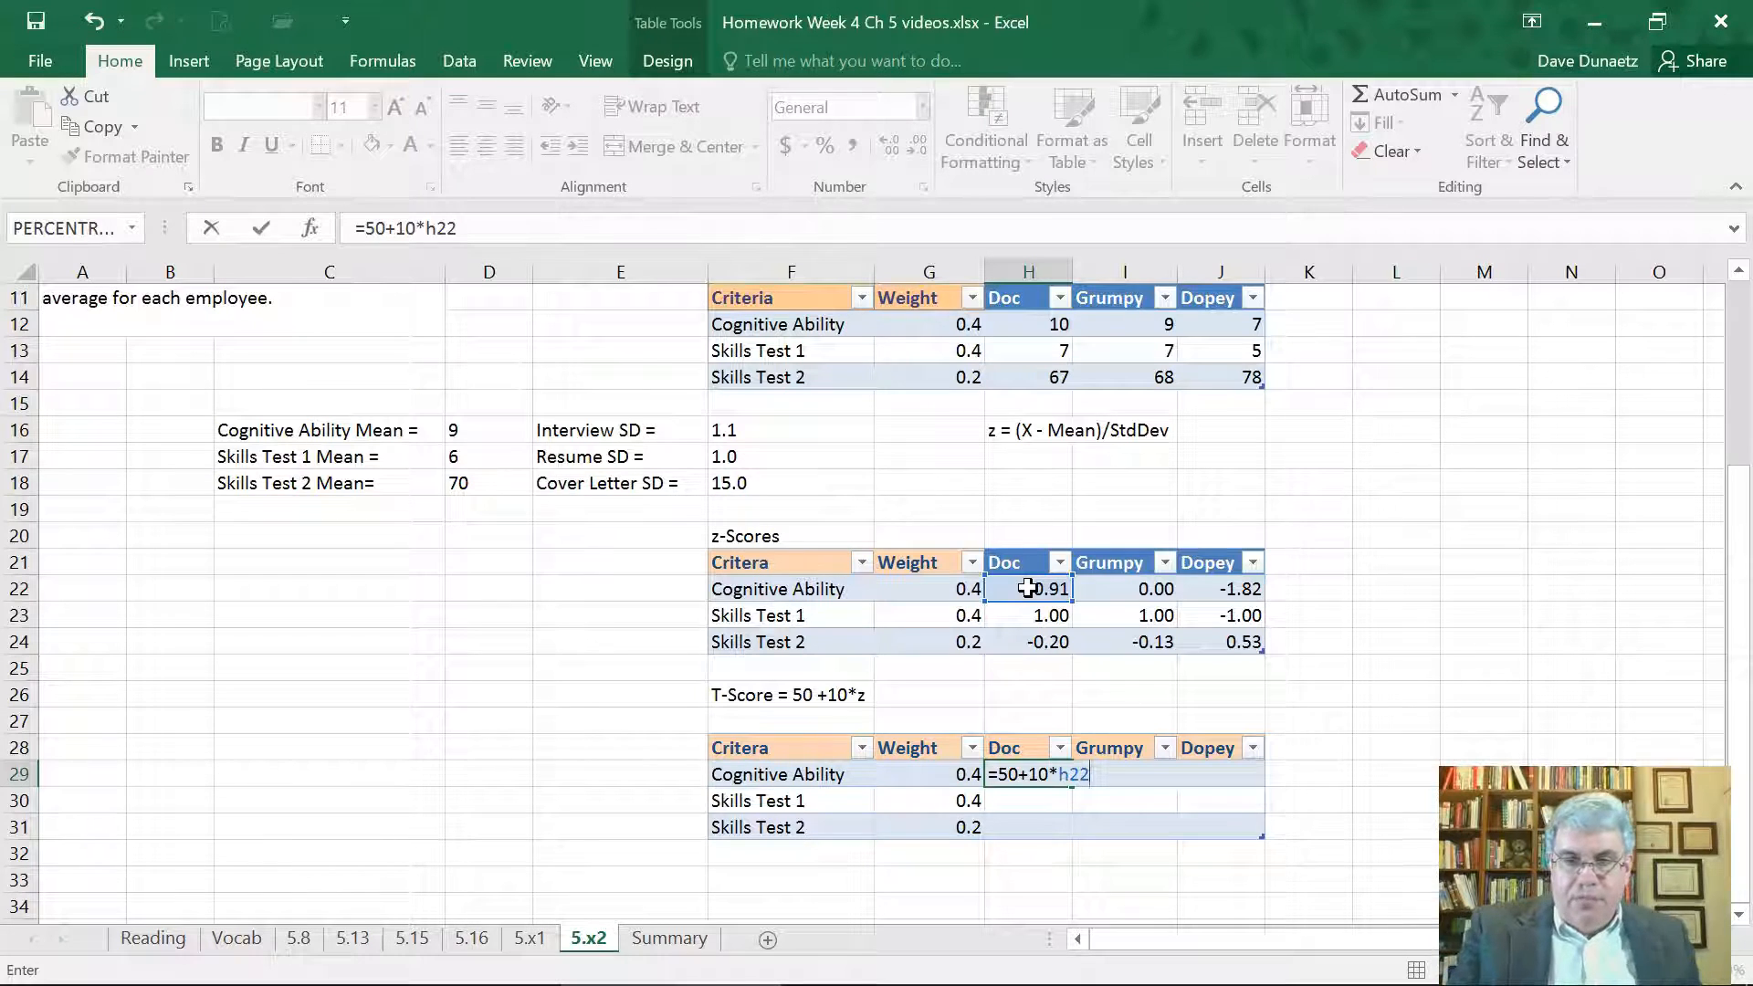
pyautogui.press('Return')
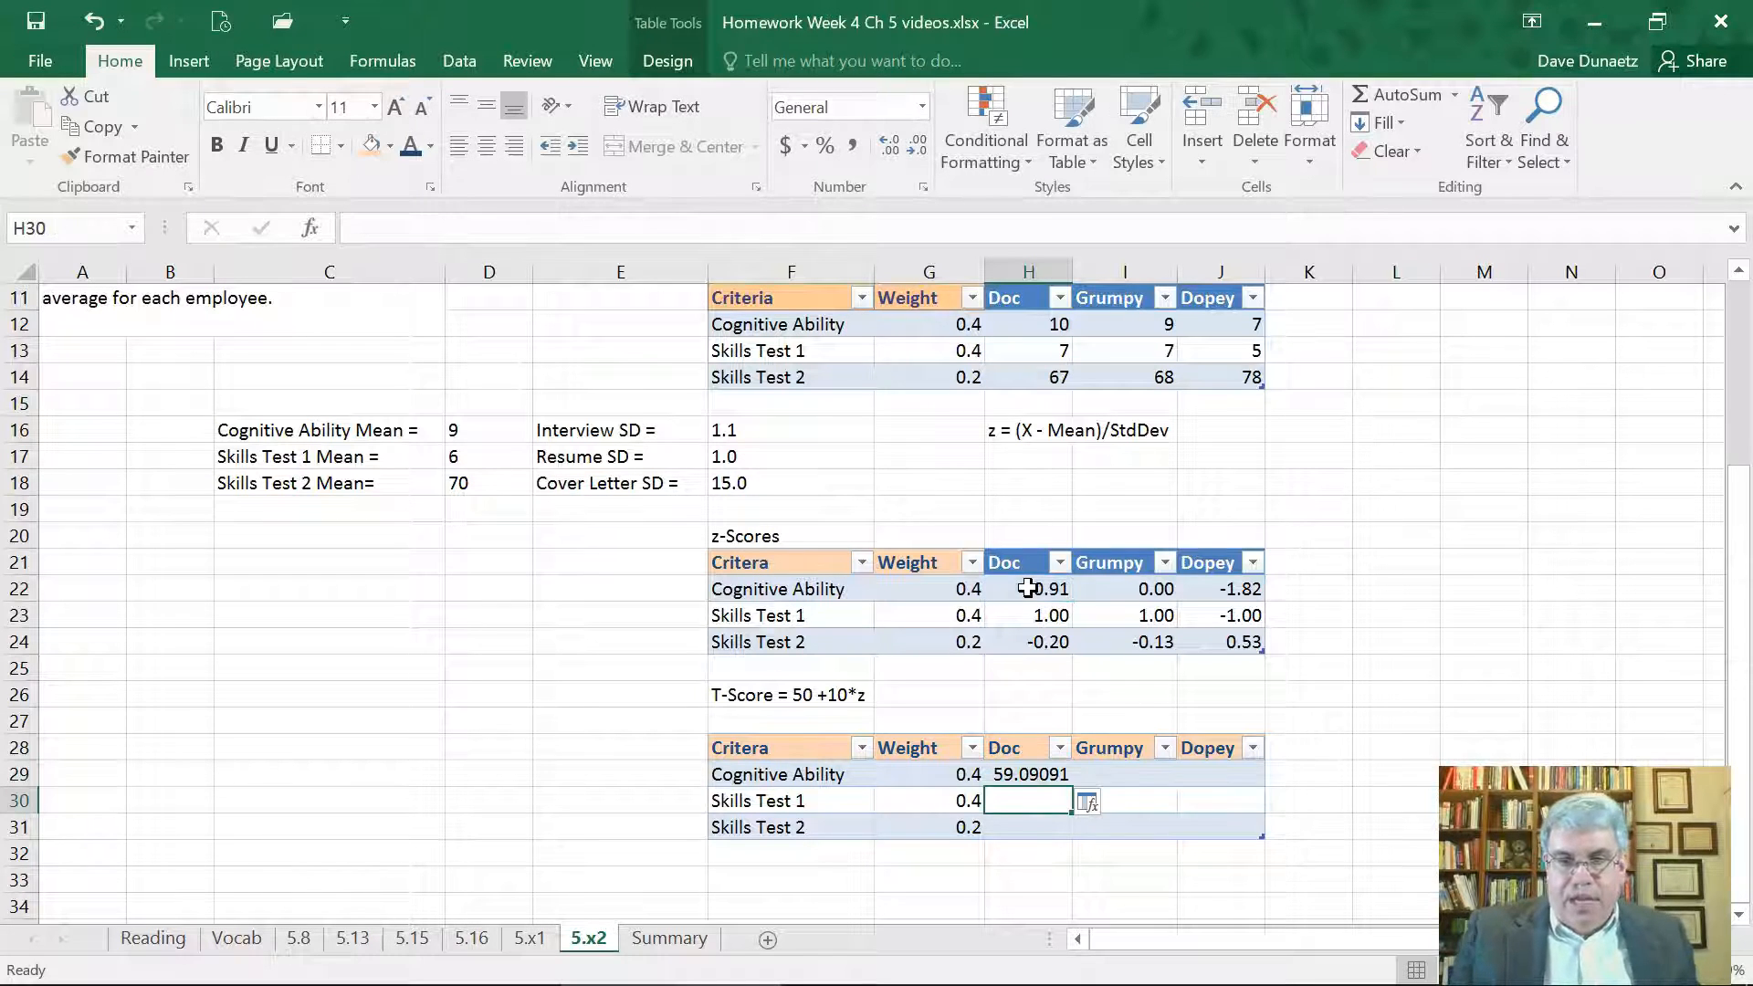
# Fill the T-score formula across H29:J31 and format these cells as Number with two decimals.
pyautogui.click(1040, 778)
pyautogui.moveTo(1074, 787); pyautogui.dragTo(1263, 837)
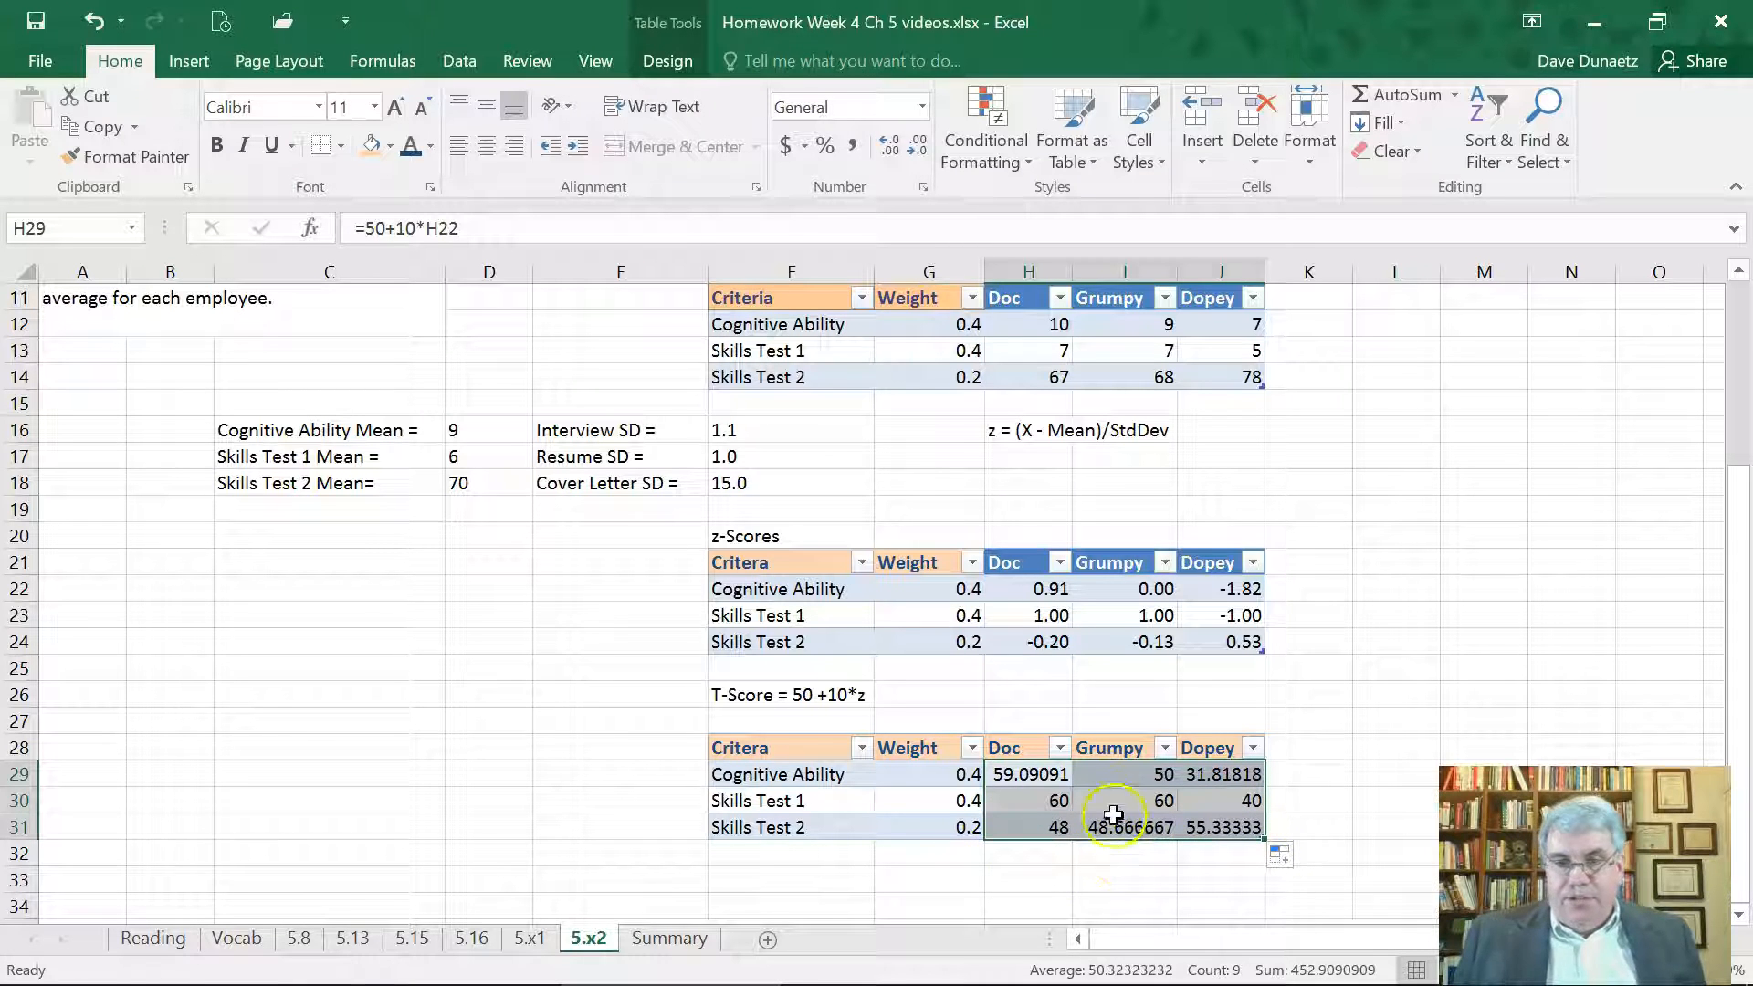
pyautogui.click(922, 108)
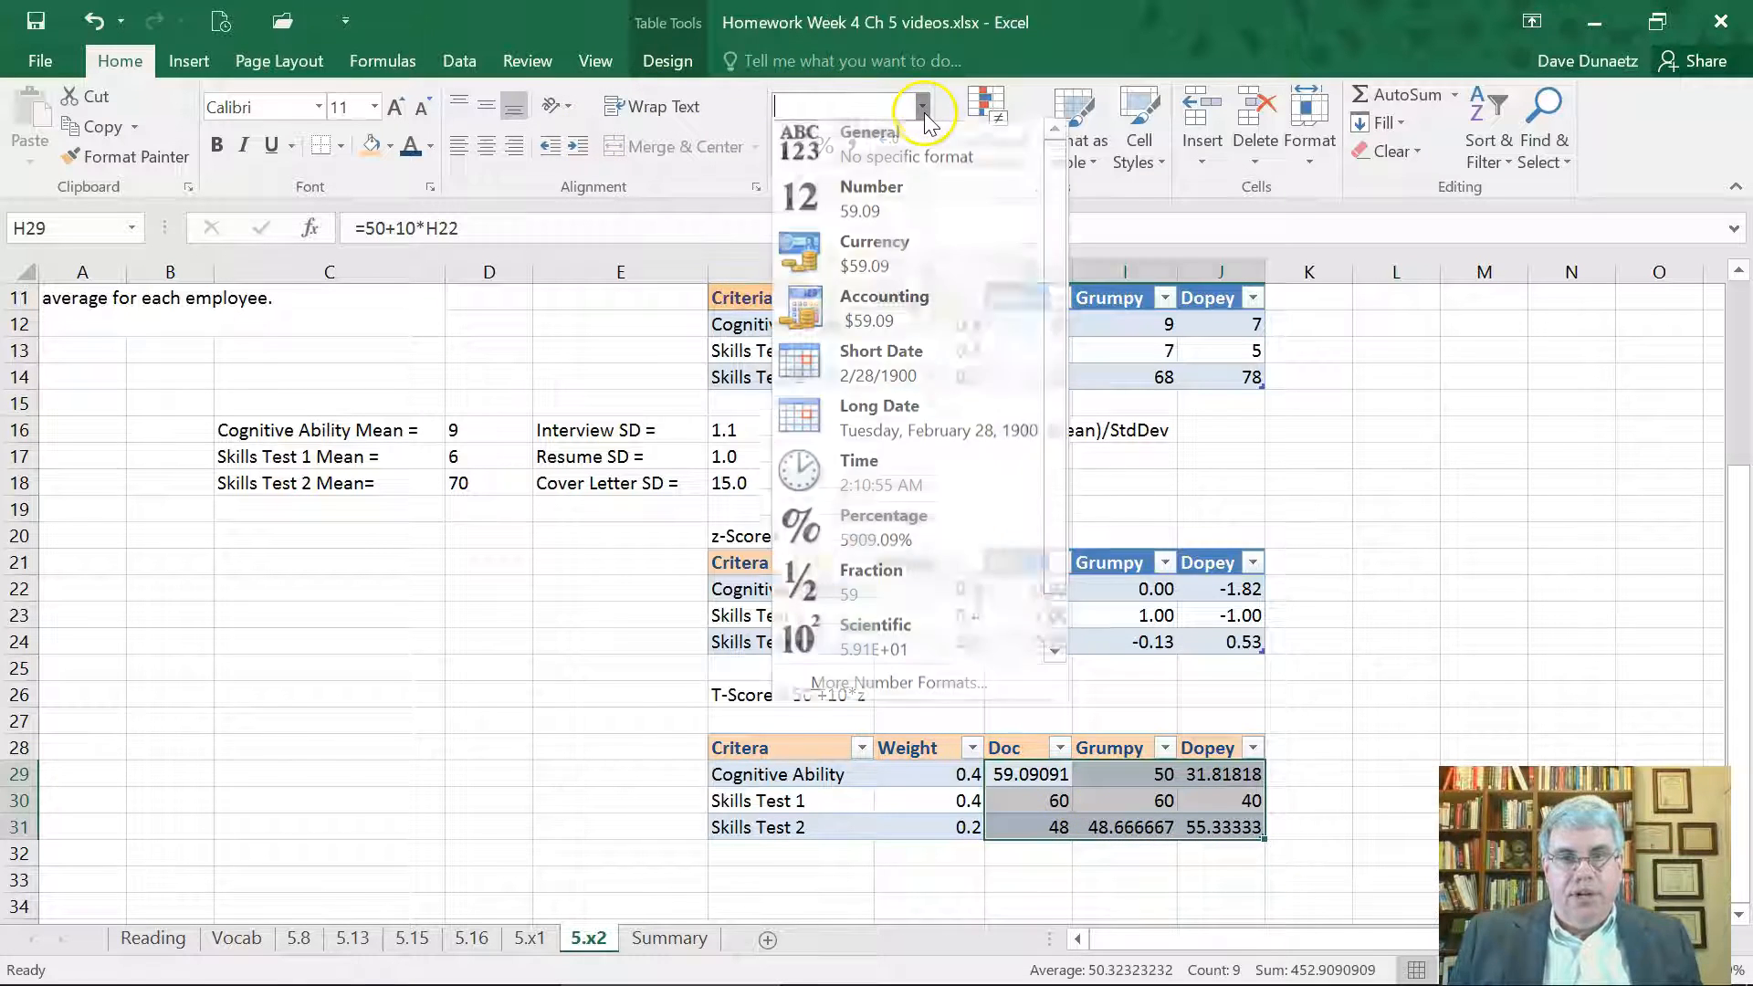
pyautogui.click(884, 206)
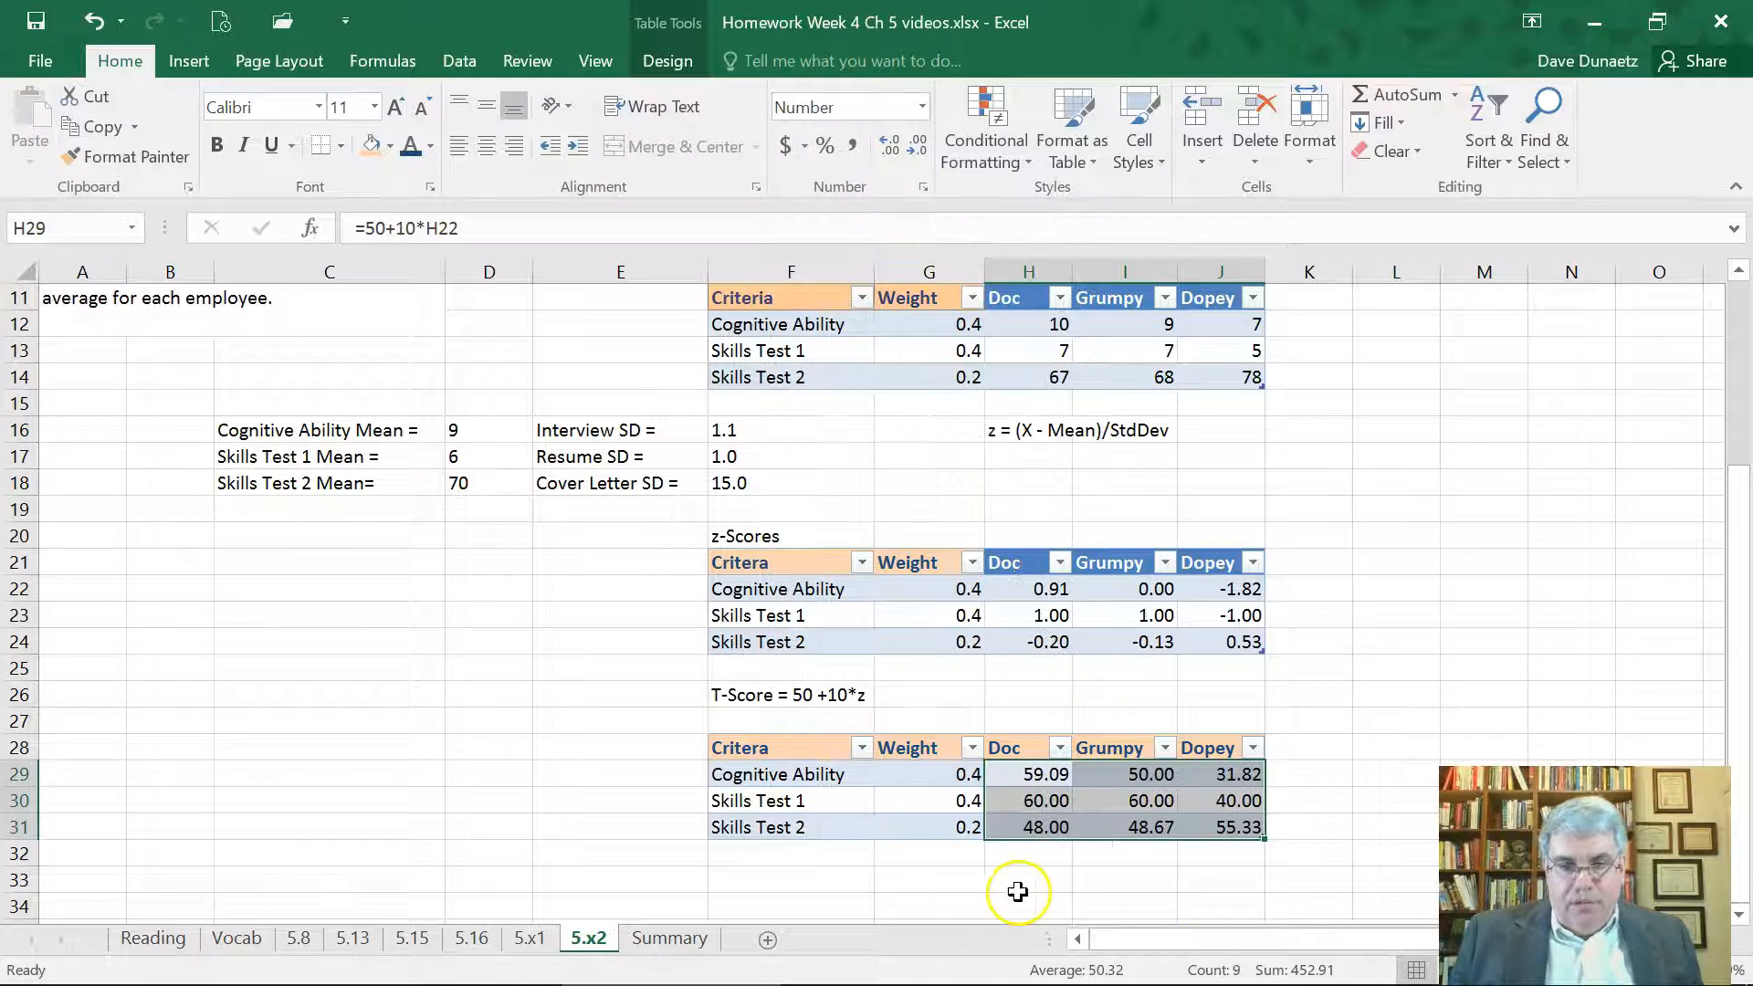
# Enter the row label "Total Weight" in F32, directly below Skills Test 2 in the T-score table.
pyautogui.click(766, 863)
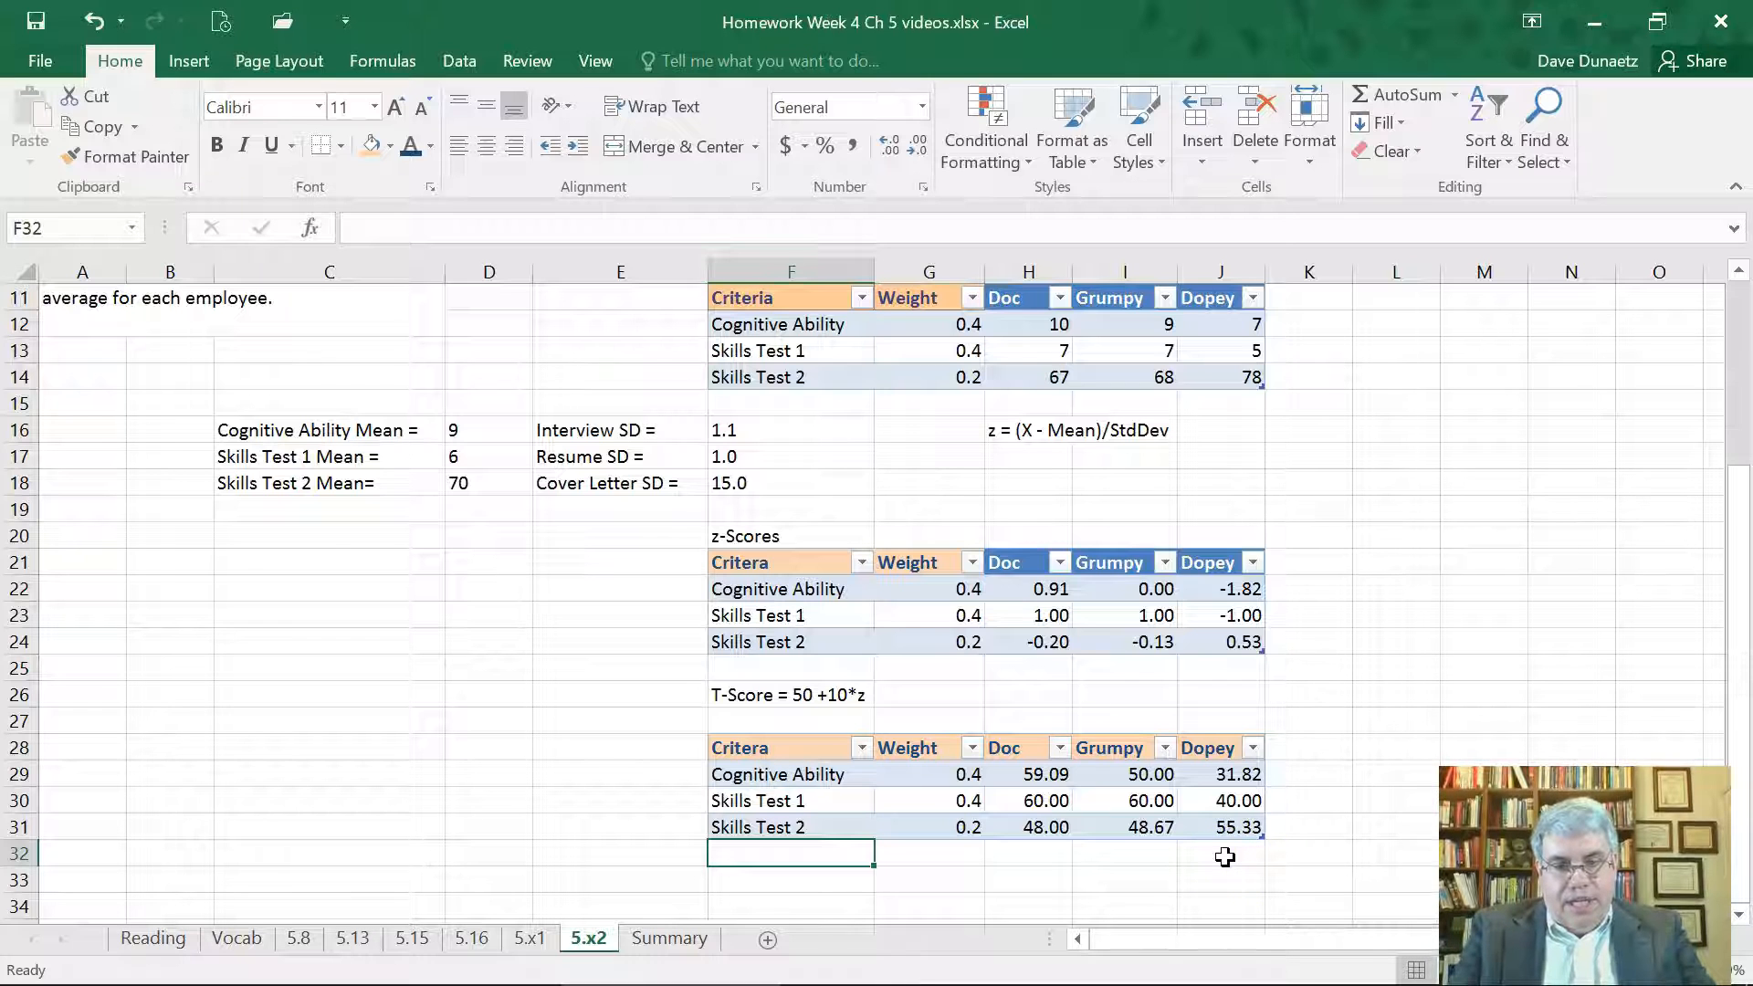
pyautogui.write('Total Weight')
pyautogui.press('Tab')
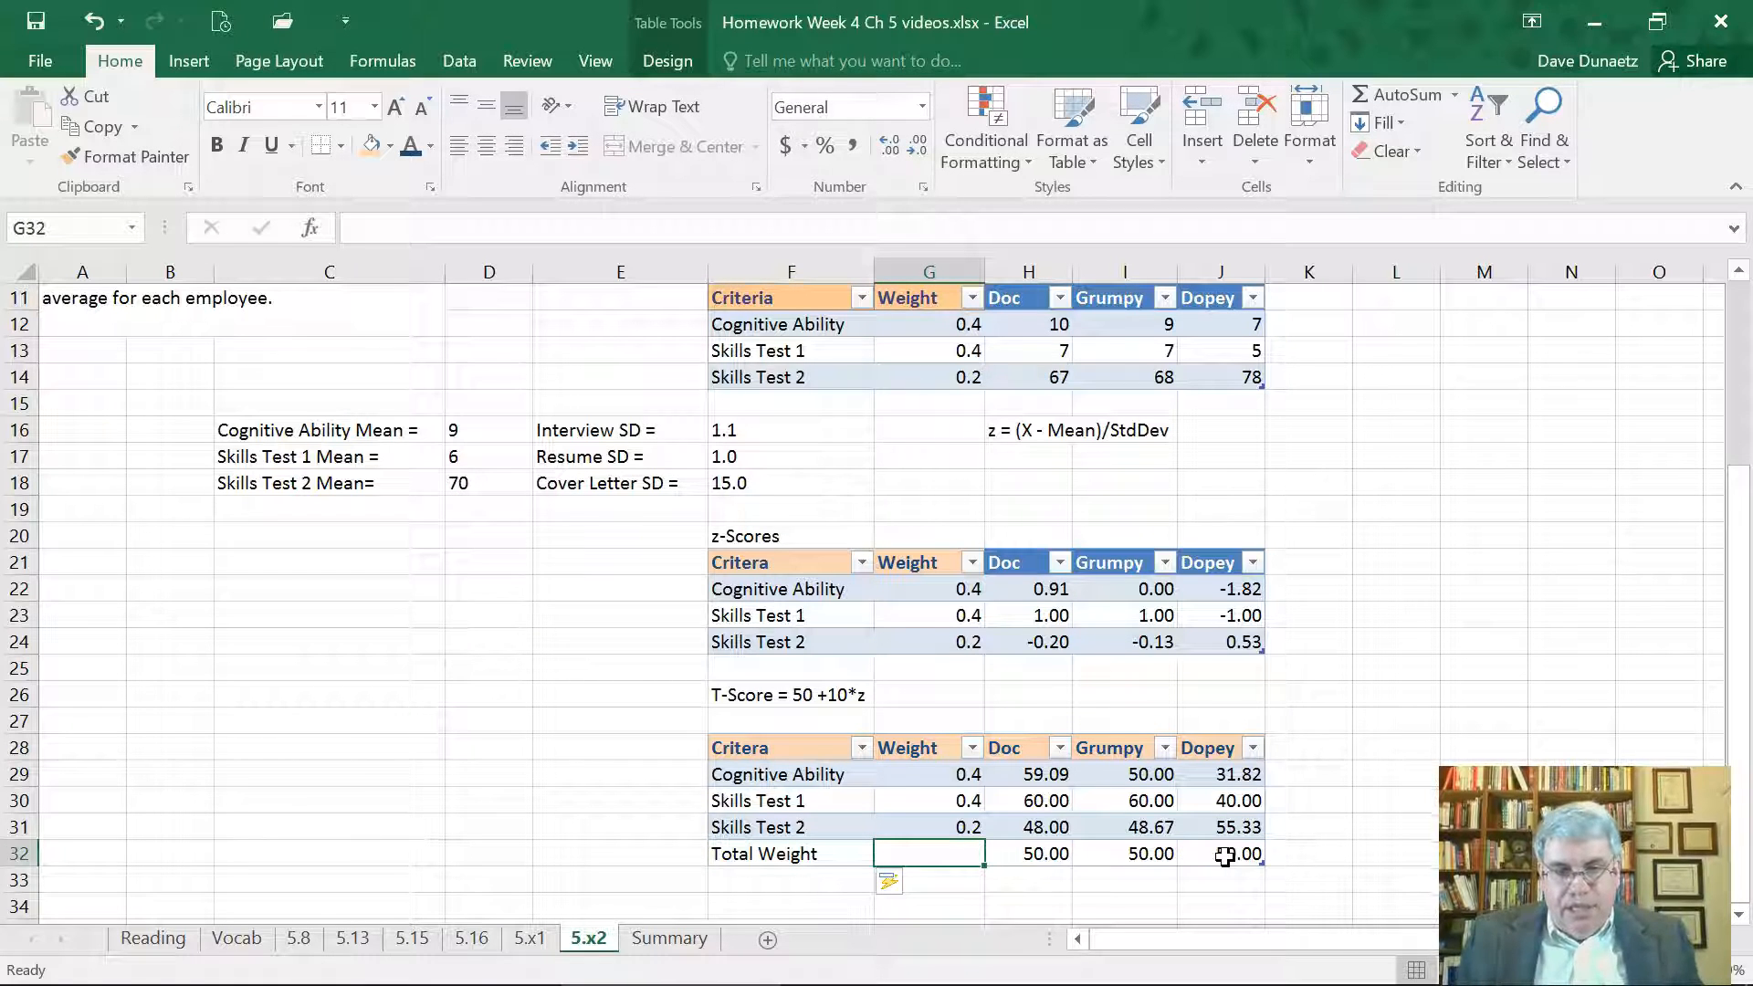
# Undo the automatic table expansion for the Total Weight row and put an AutoSum of the Weight column in G32.
pyautogui.click(893, 882)
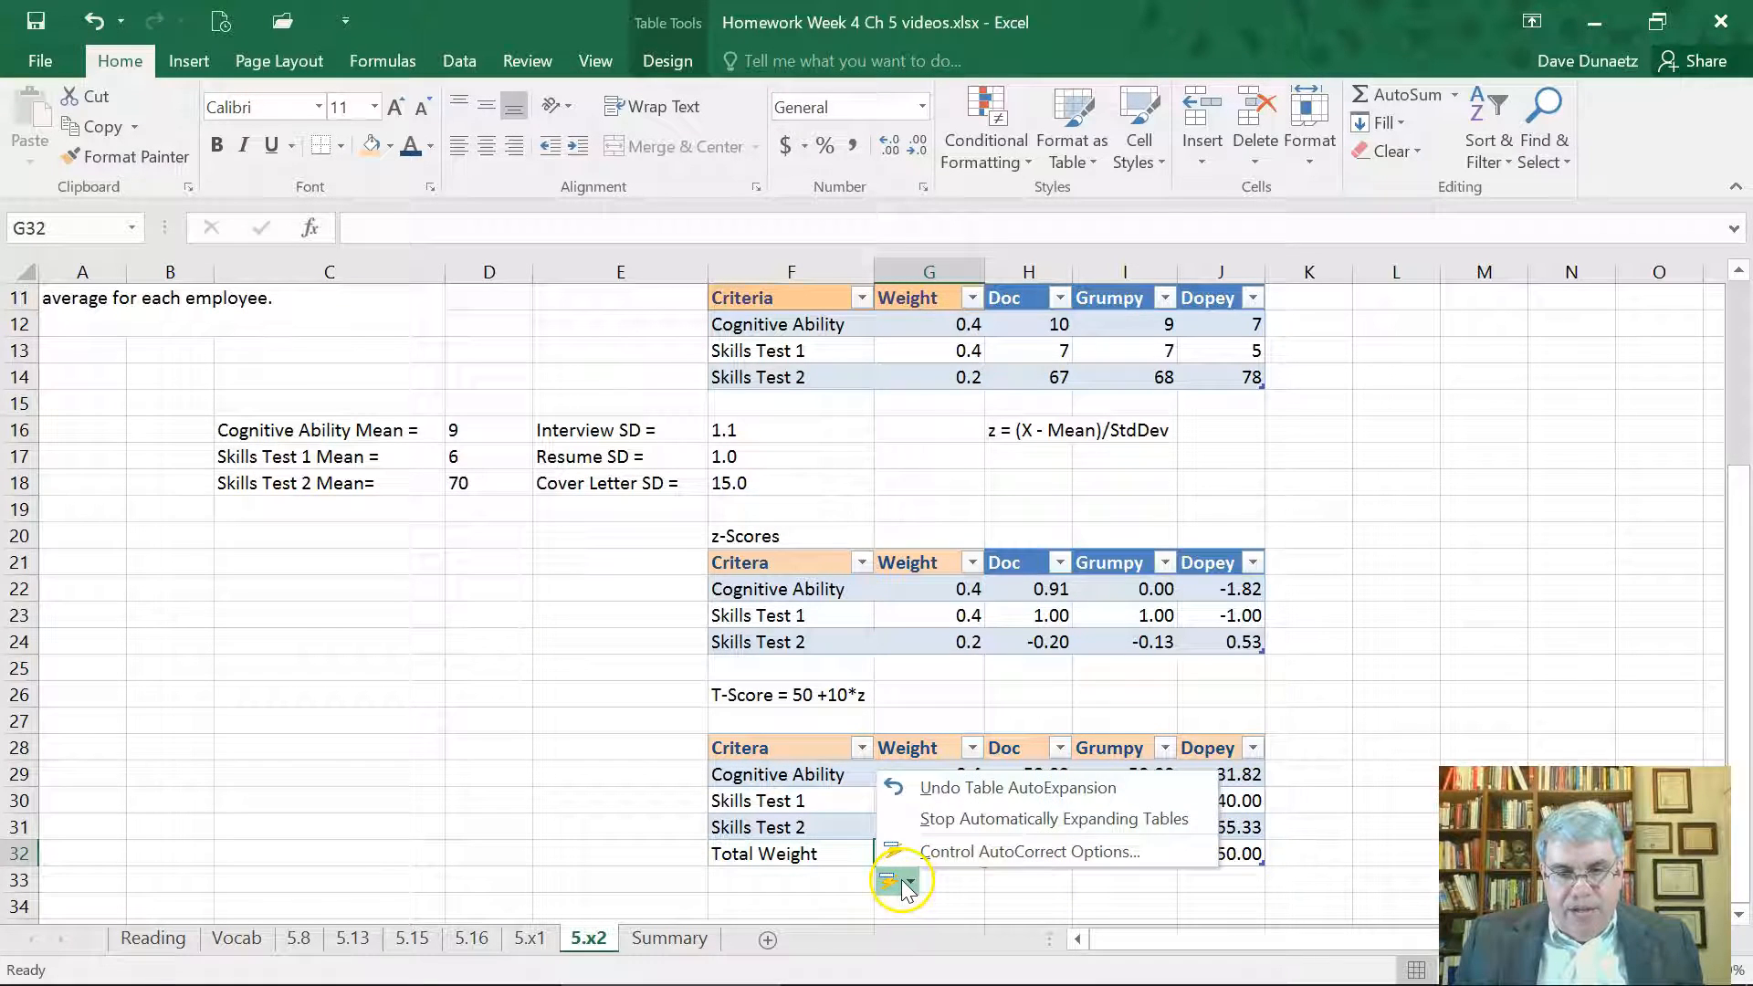
pyautogui.click(966, 791)
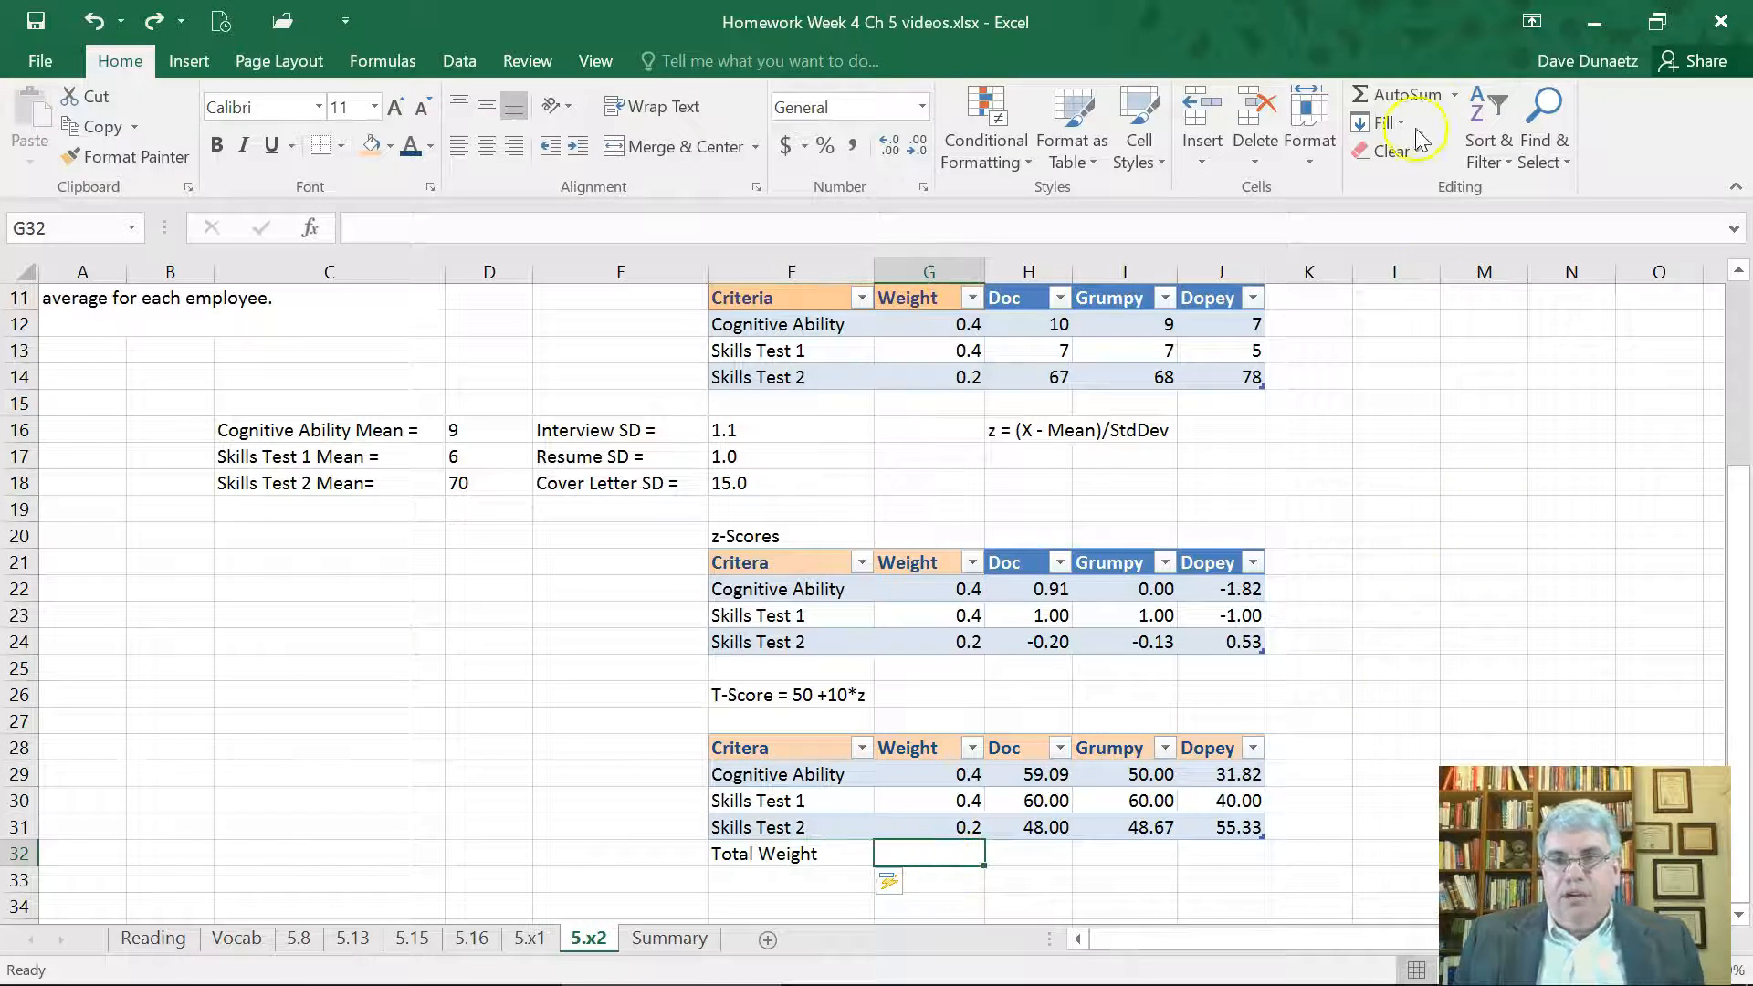
pyautogui.doubleClick(1433, 95)
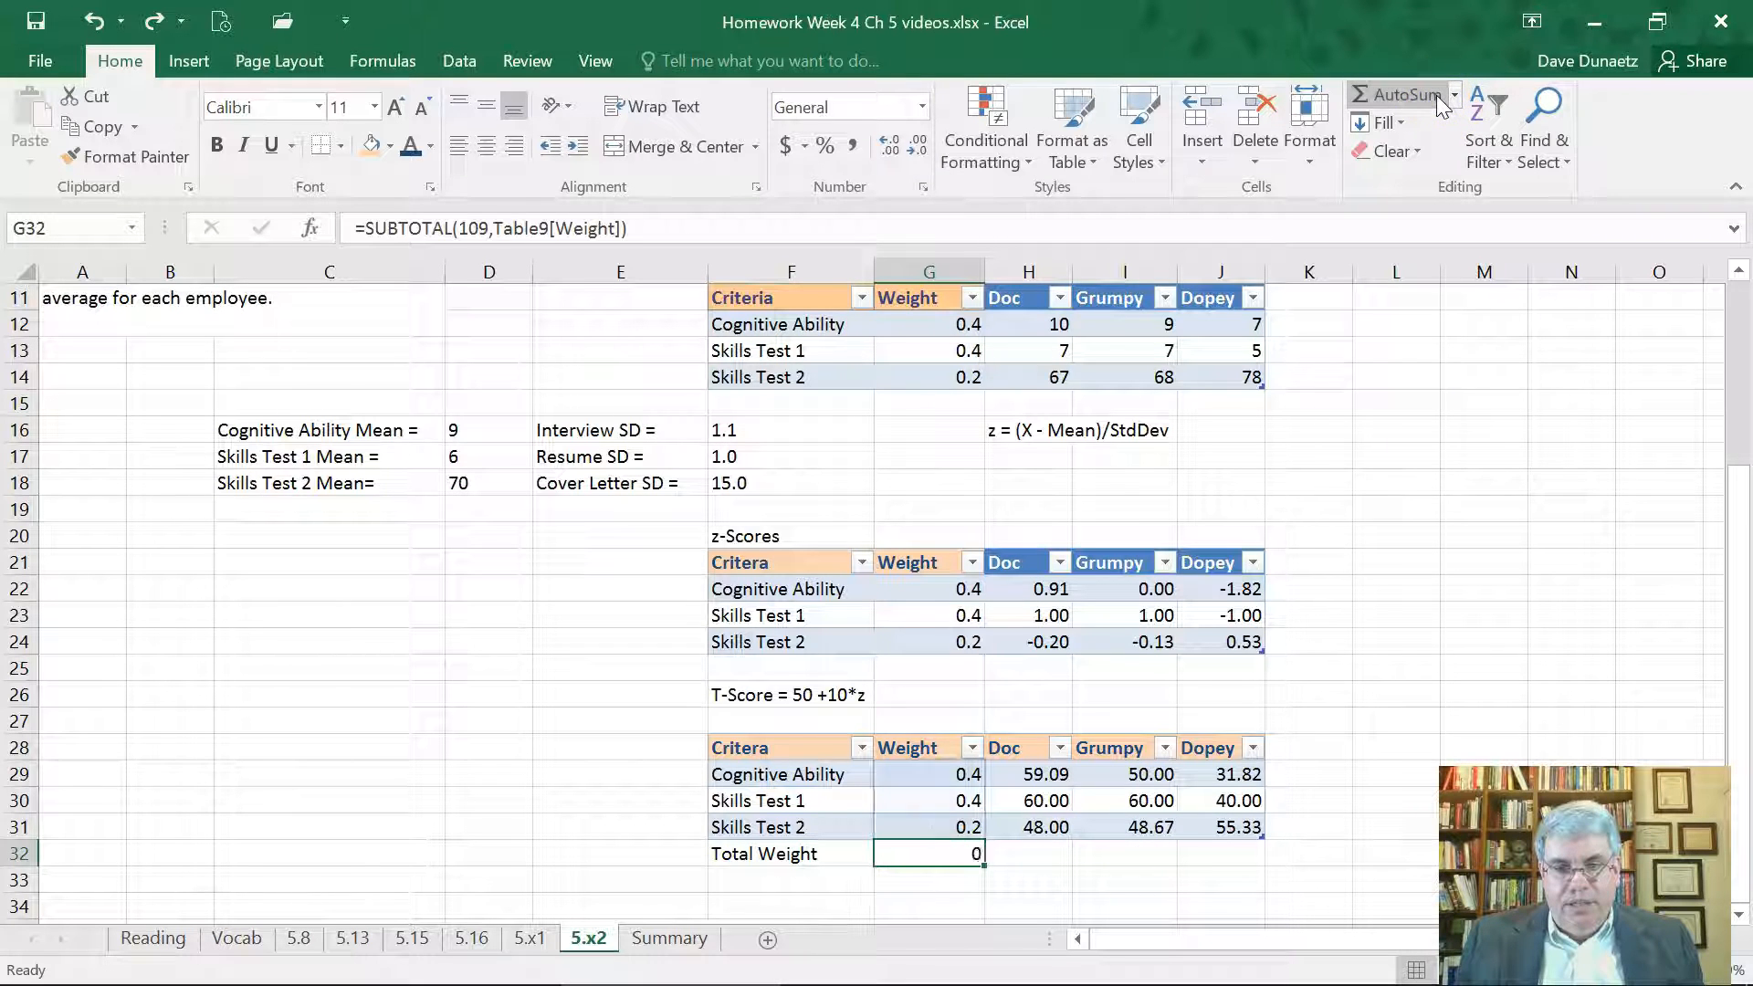
pyautogui.click(940, 879)
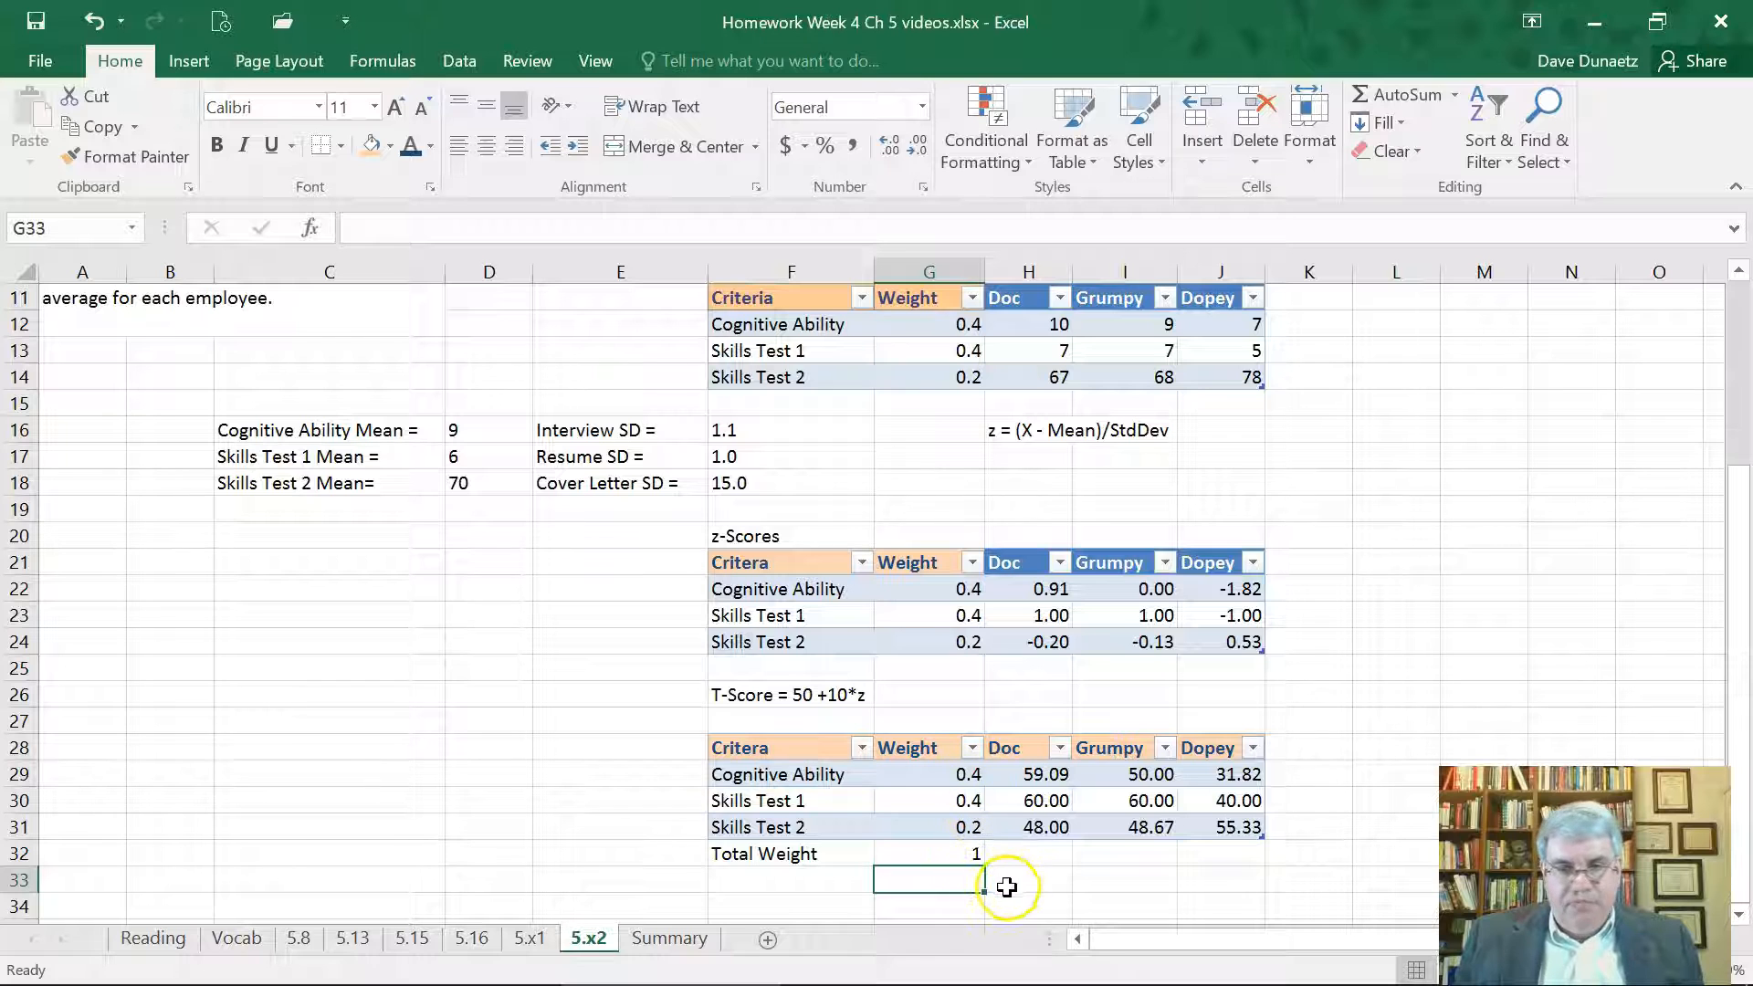
# Enter the row label "Weighted Average" in F33, directly below Total Weight.
pyautogui.click(776, 888)
pyautogui.write('Wei')
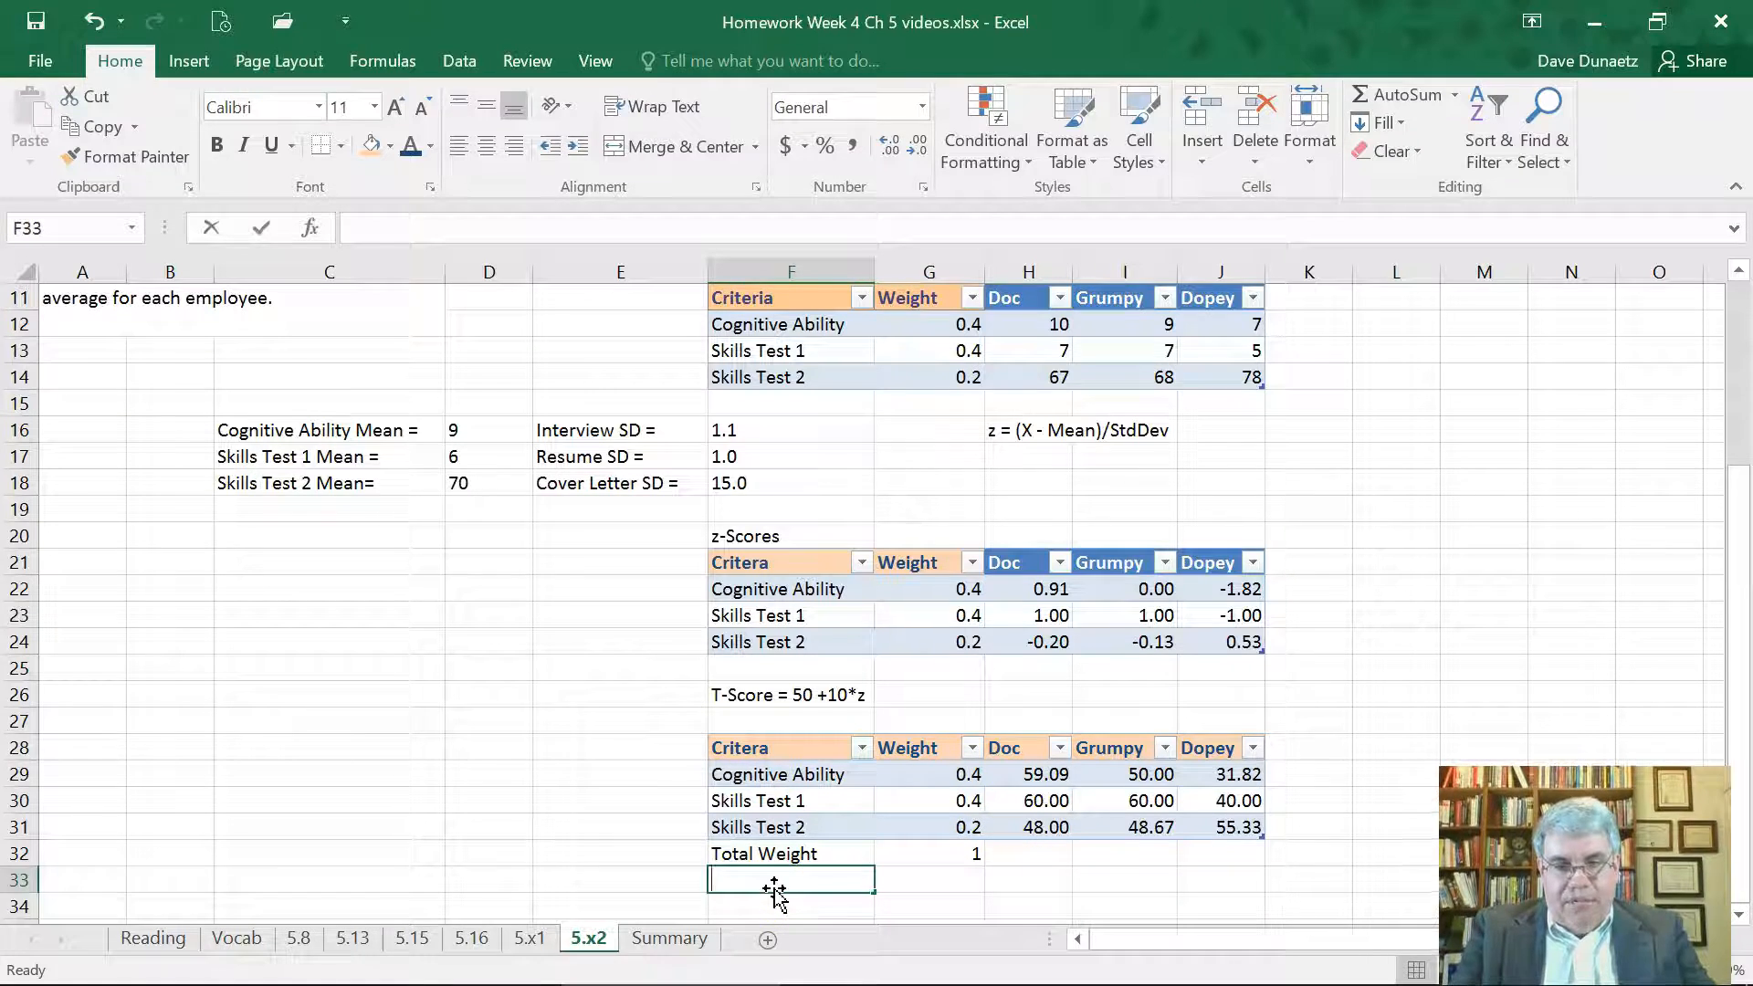
pyautogui.write('ghted Average')
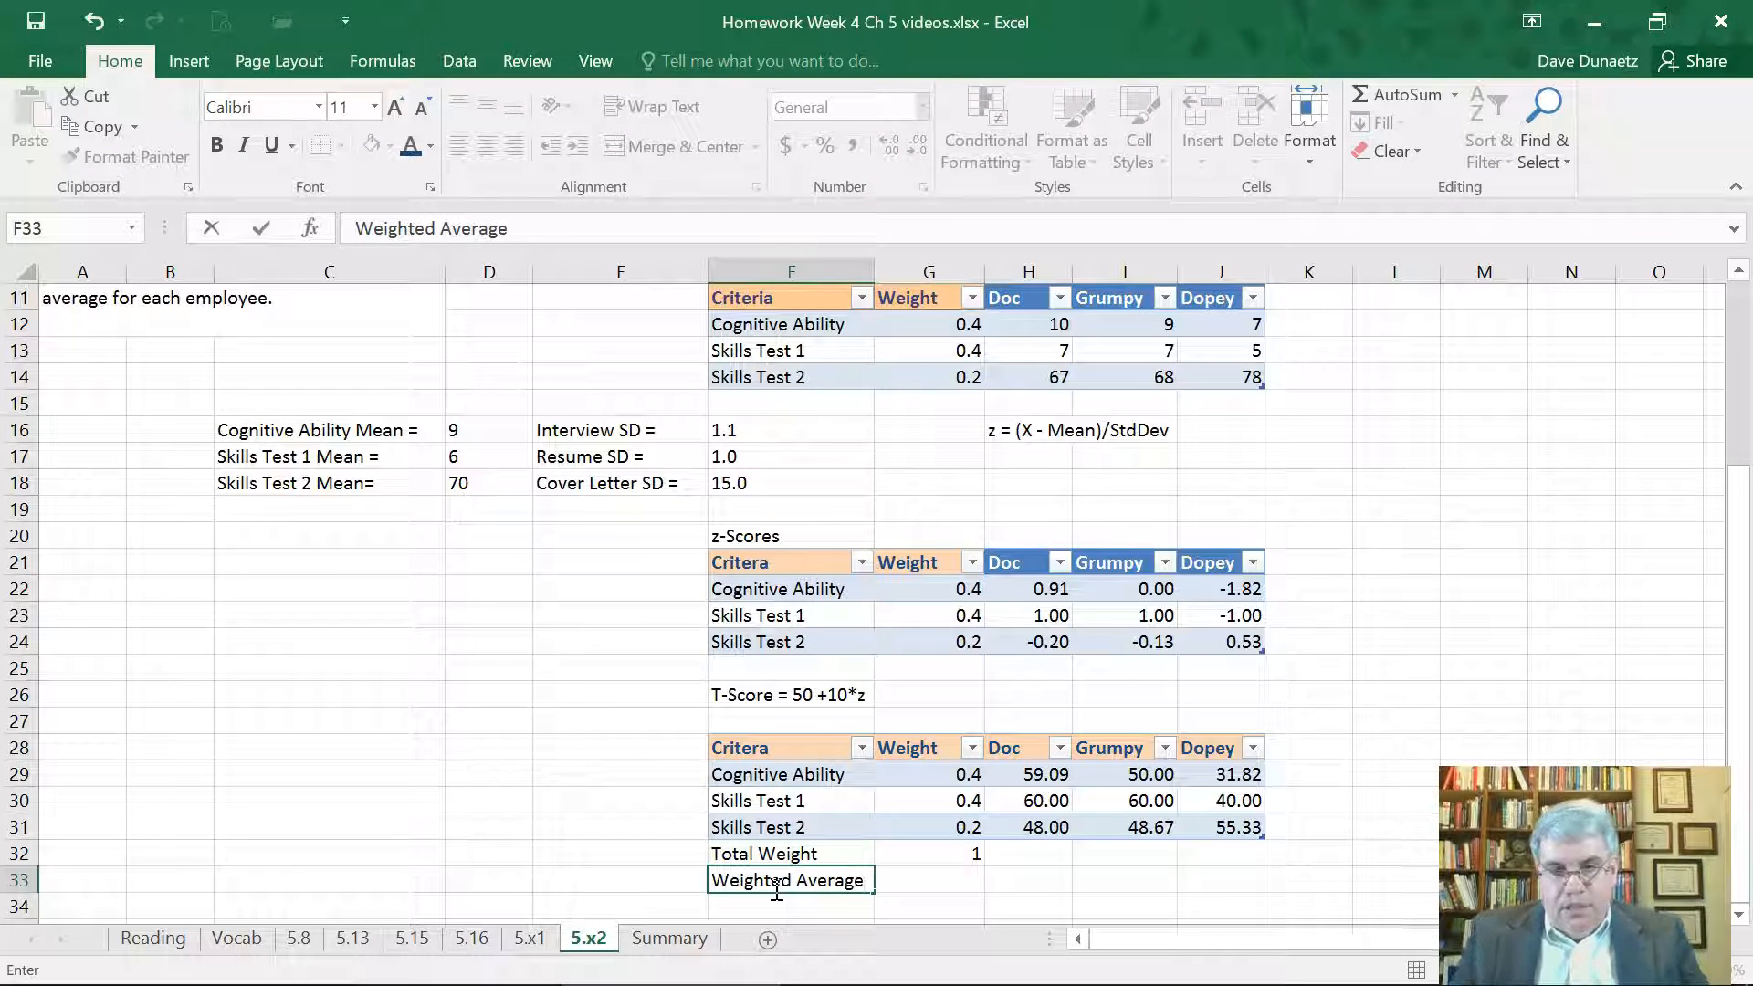
pyautogui.press('Tab')
# Enter the formula =SUMPRODUCT($G$29:$G$31,H29:H31)/$G$32 in H33 for Doc's weighted average, accepting the proposed formula correction.
pyautogui.press('Tab')
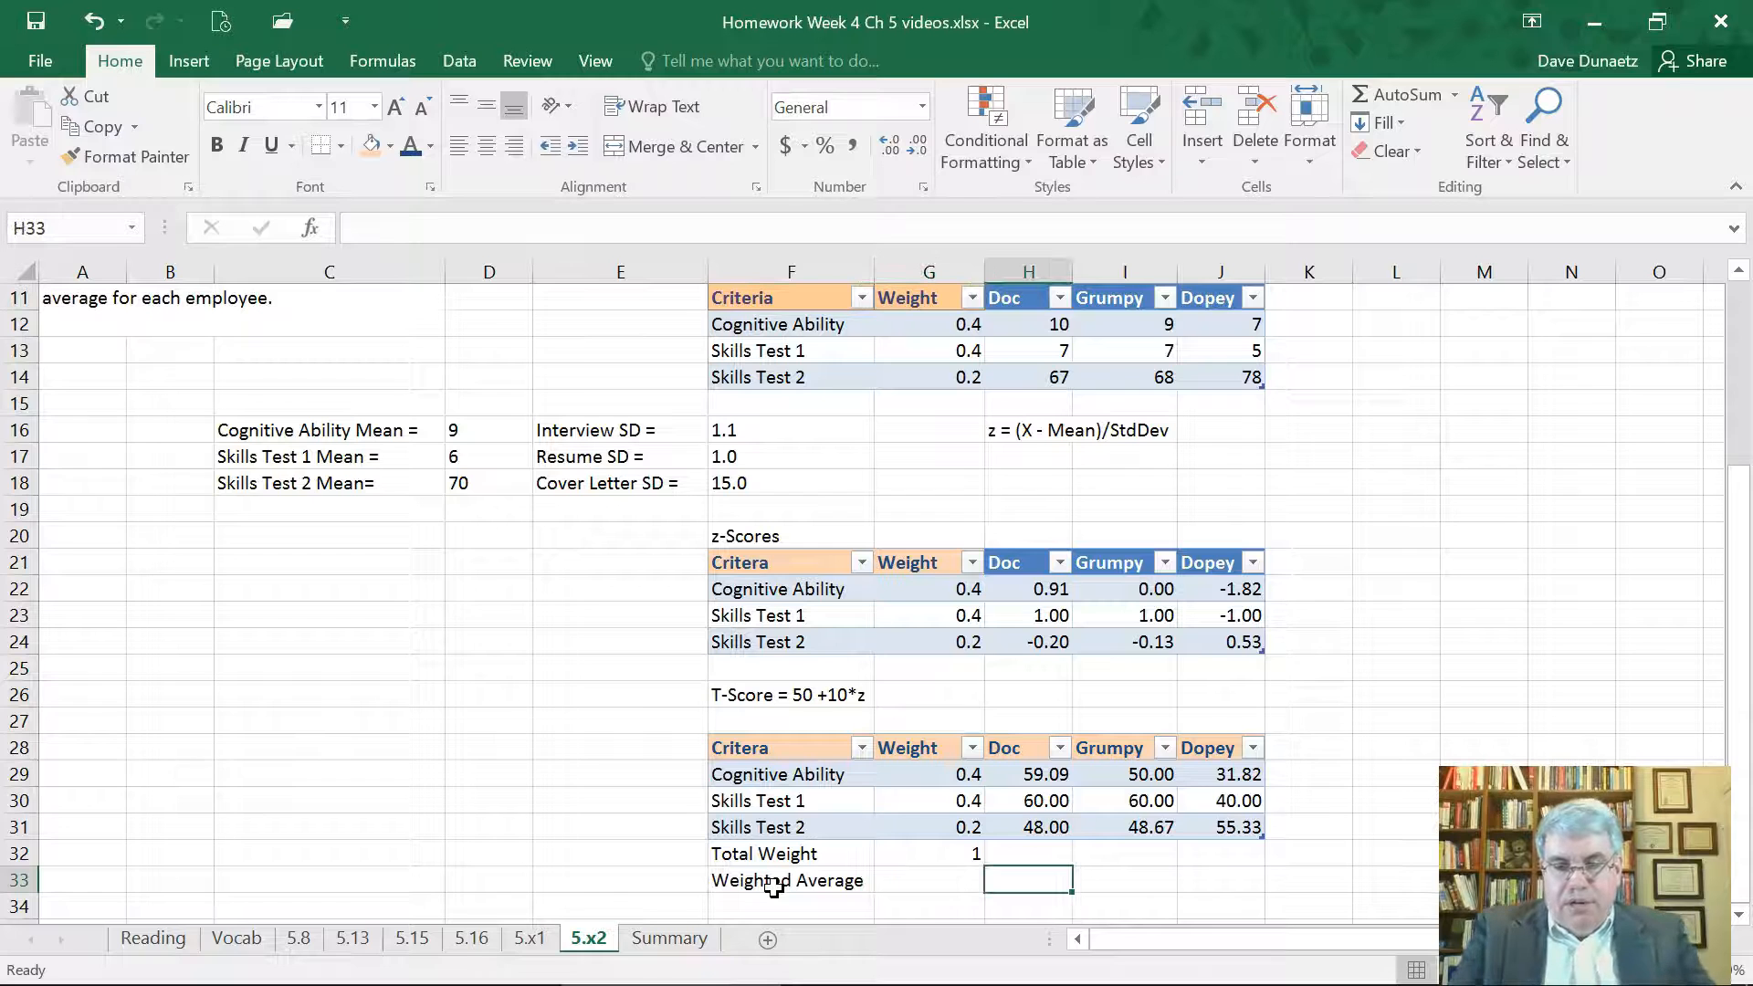
pyautogui.write('=s')
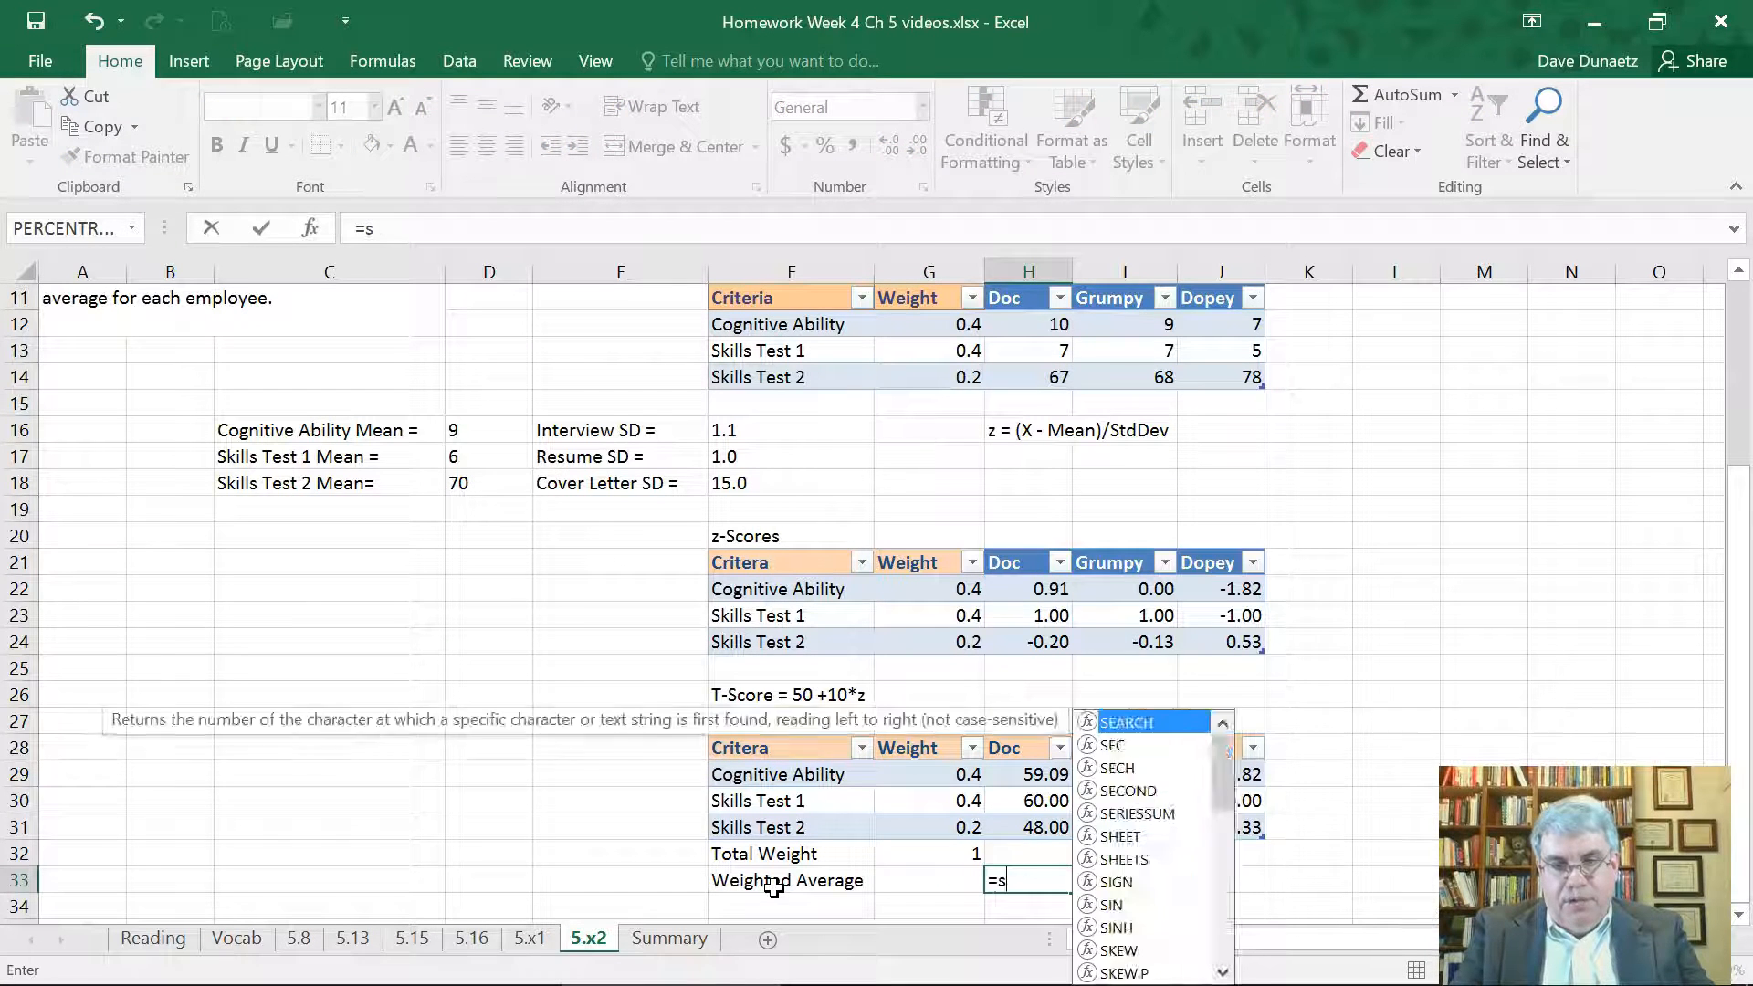
pyautogui.write('umproduct')
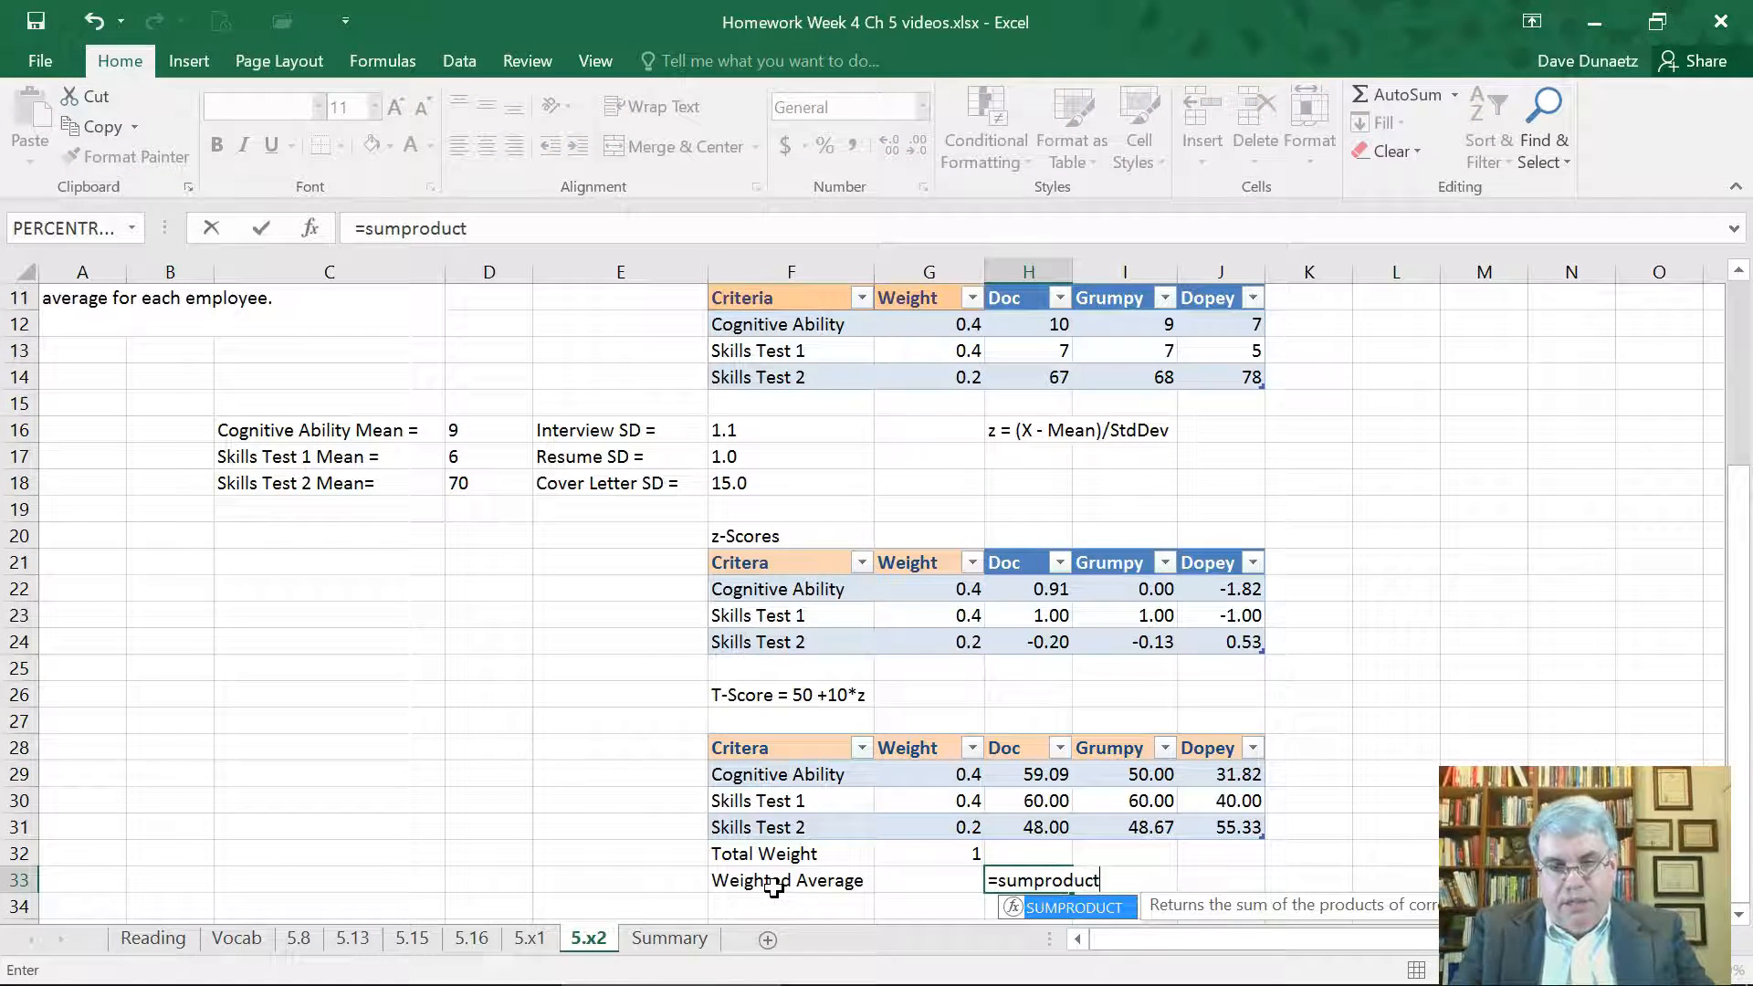
pyautogui.write('(')
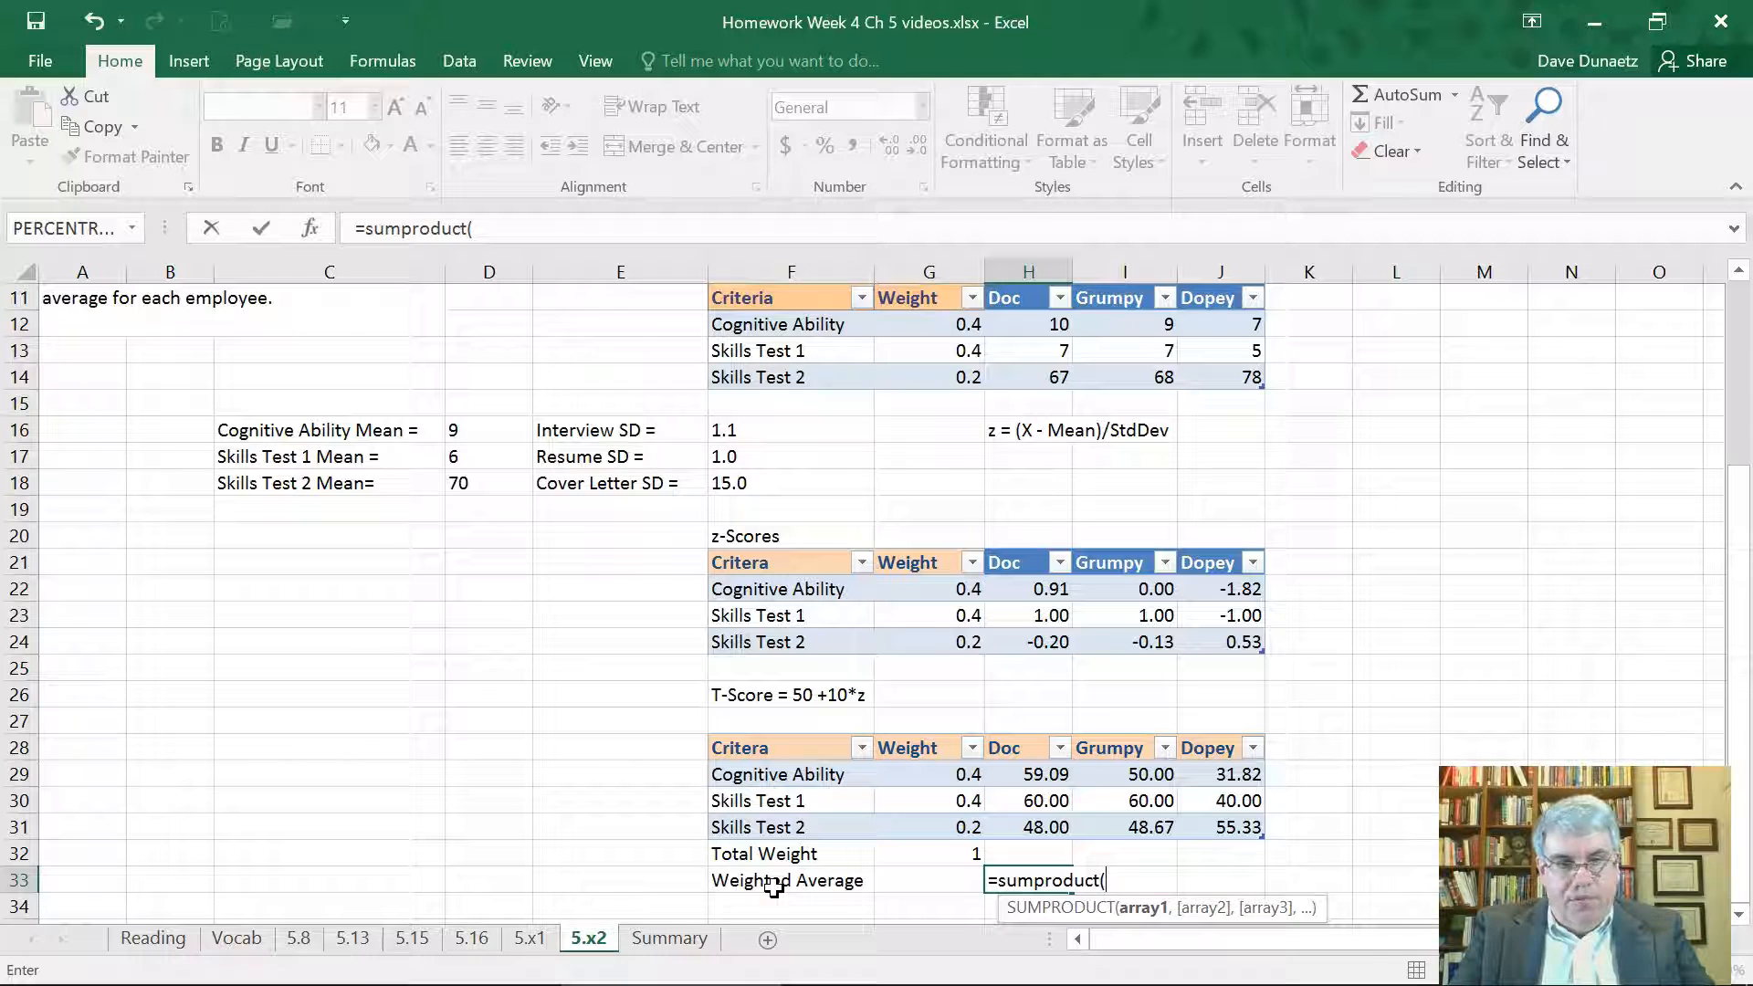
pyautogui.write('g2')
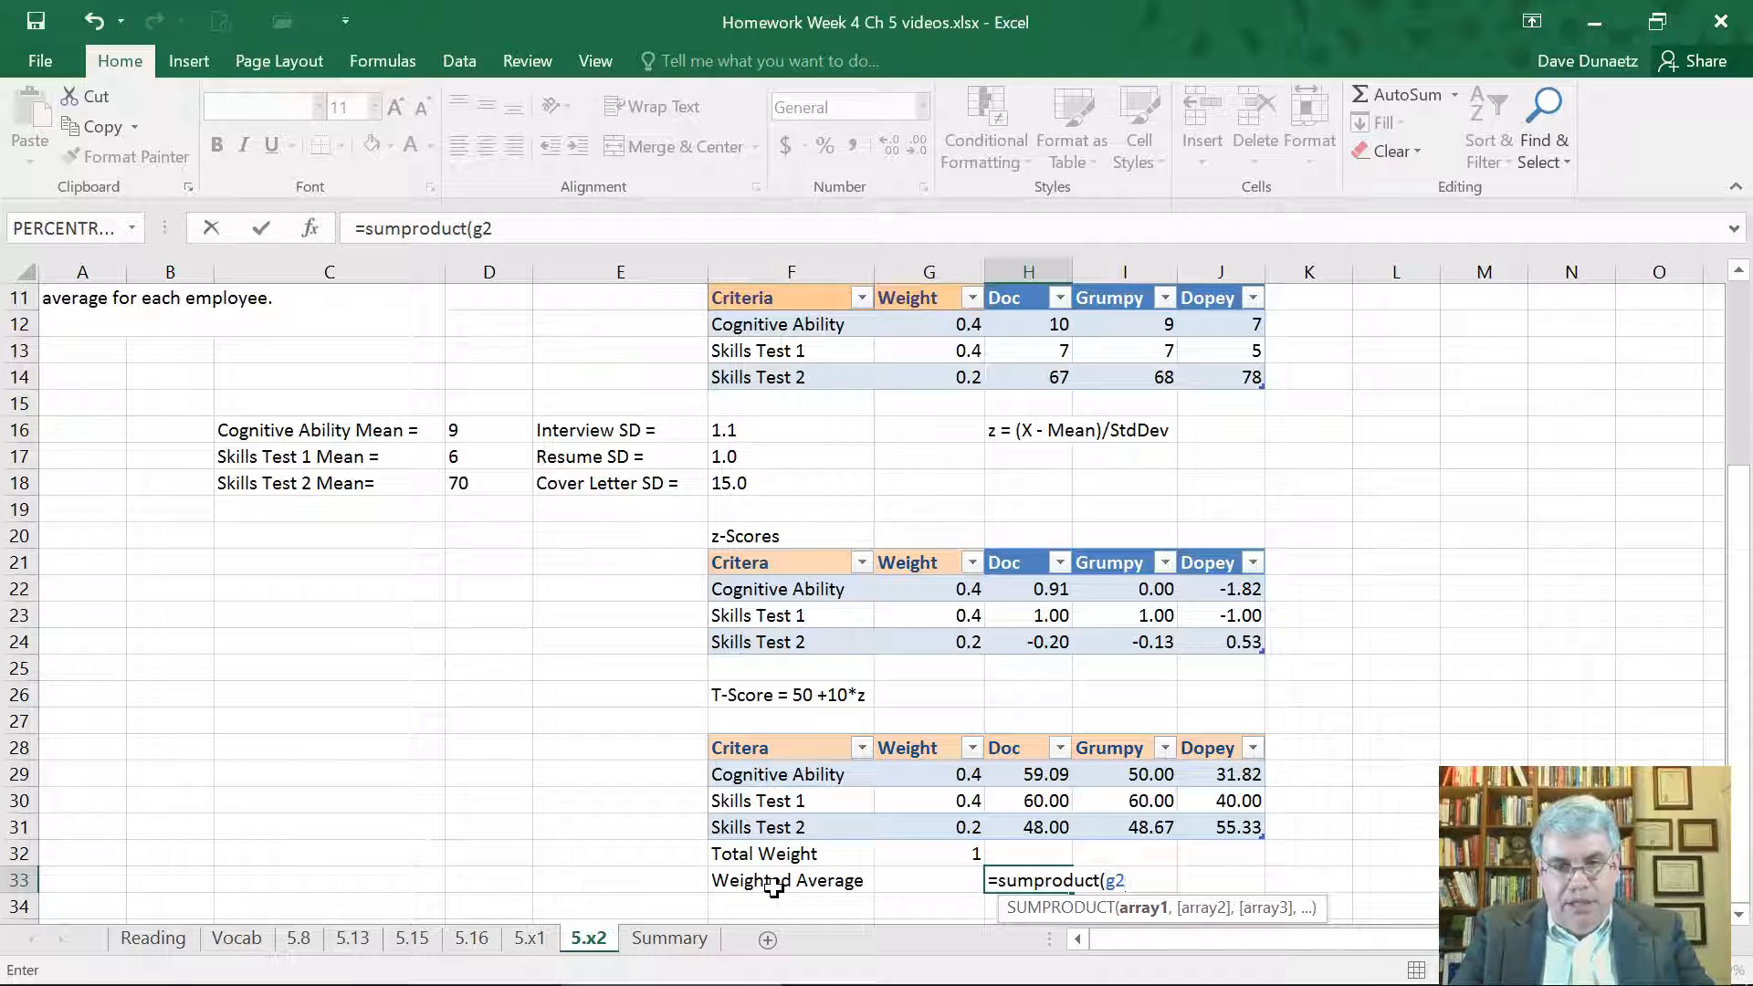
pyautogui.press('BackSpace')
pyautogui.press('BackSpace')
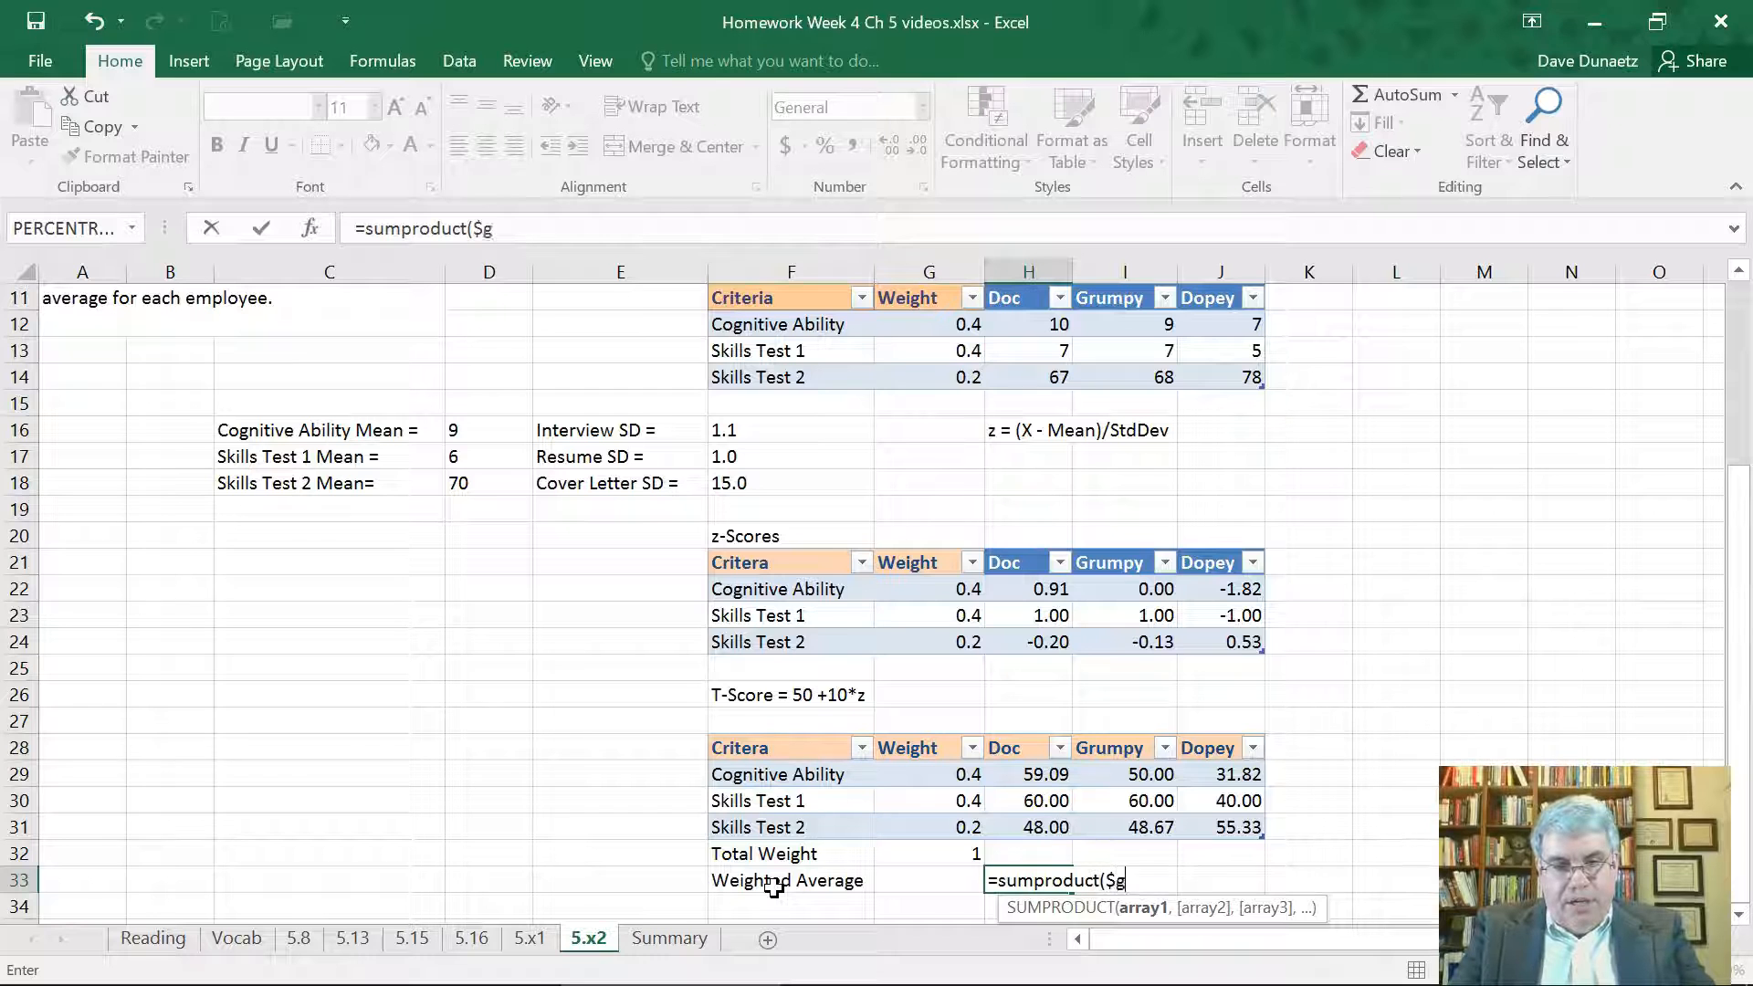
pyautogui.write('$g$2')
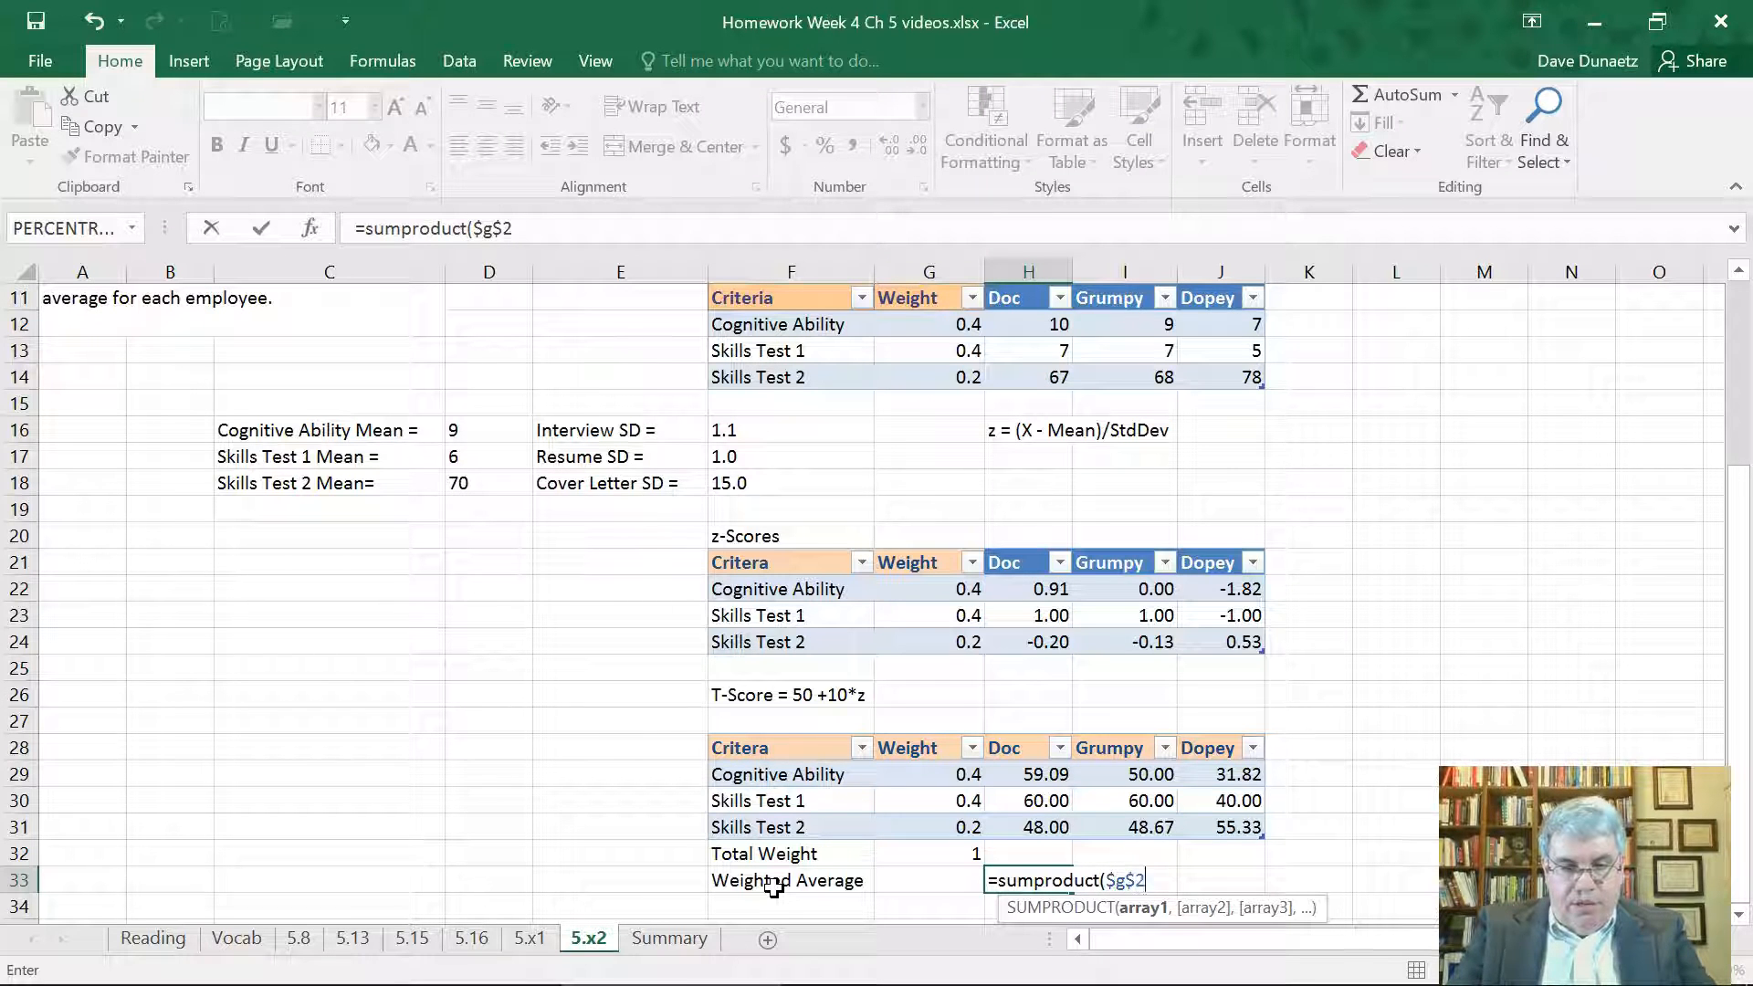
pyautogui.write('9.')
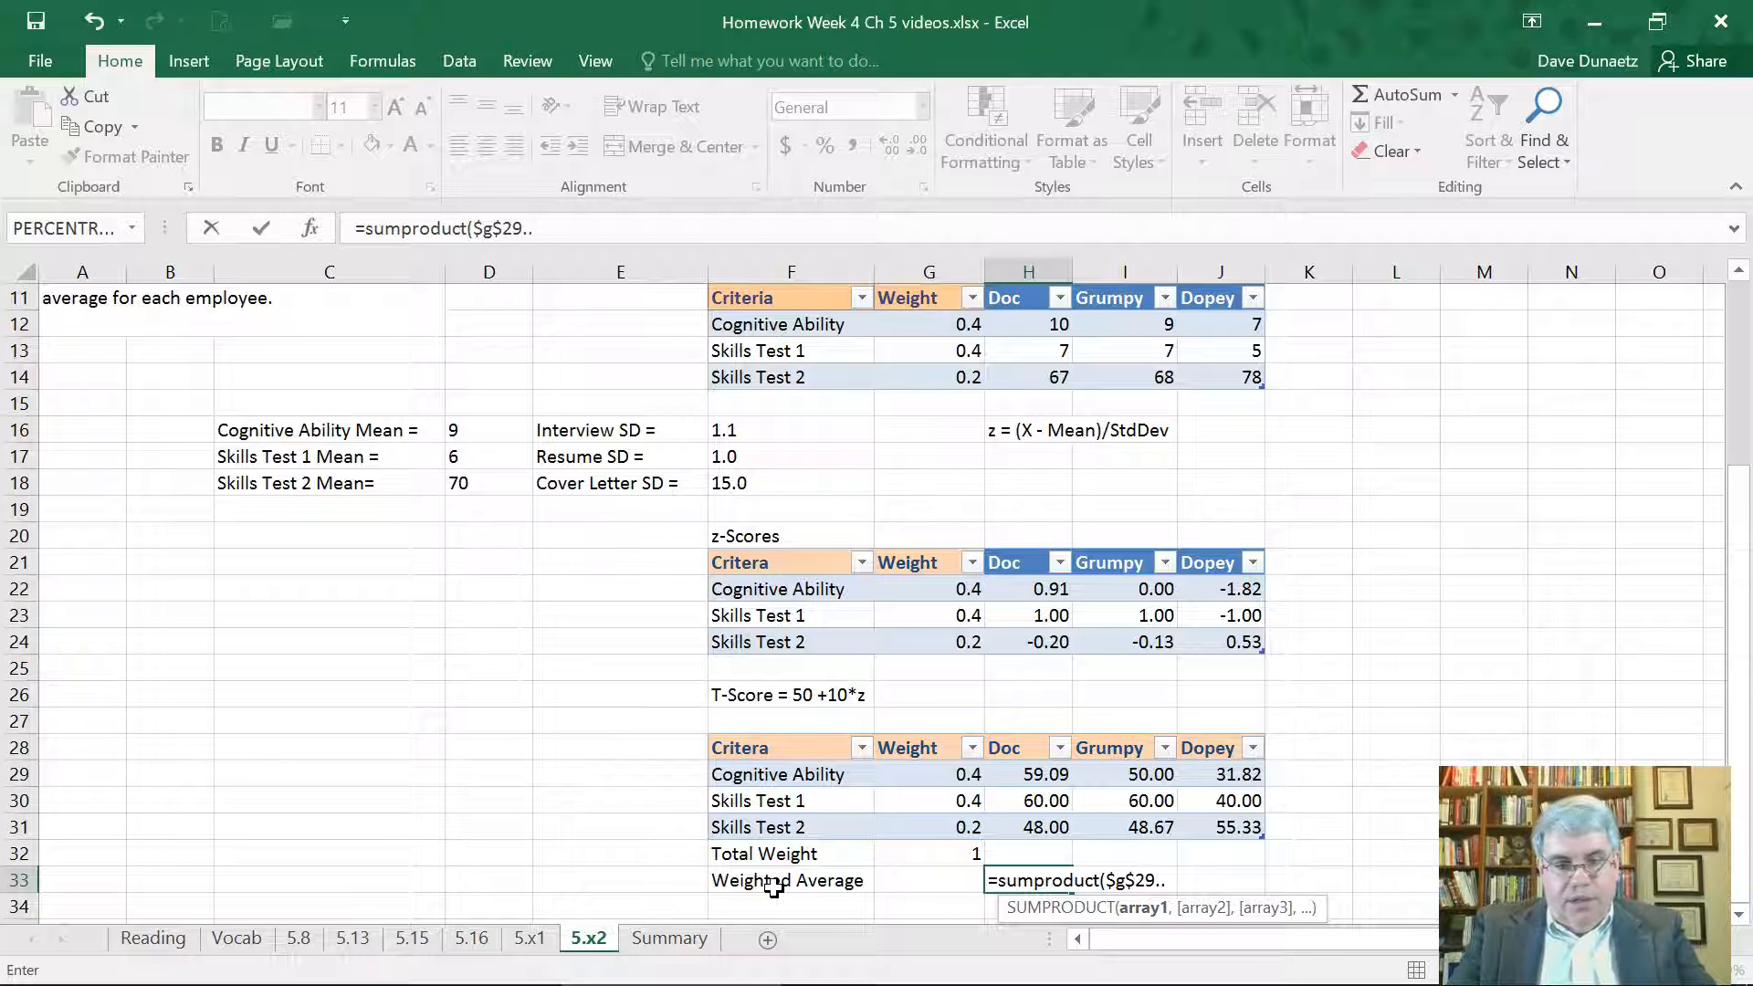
pyautogui.write('.$g$31')
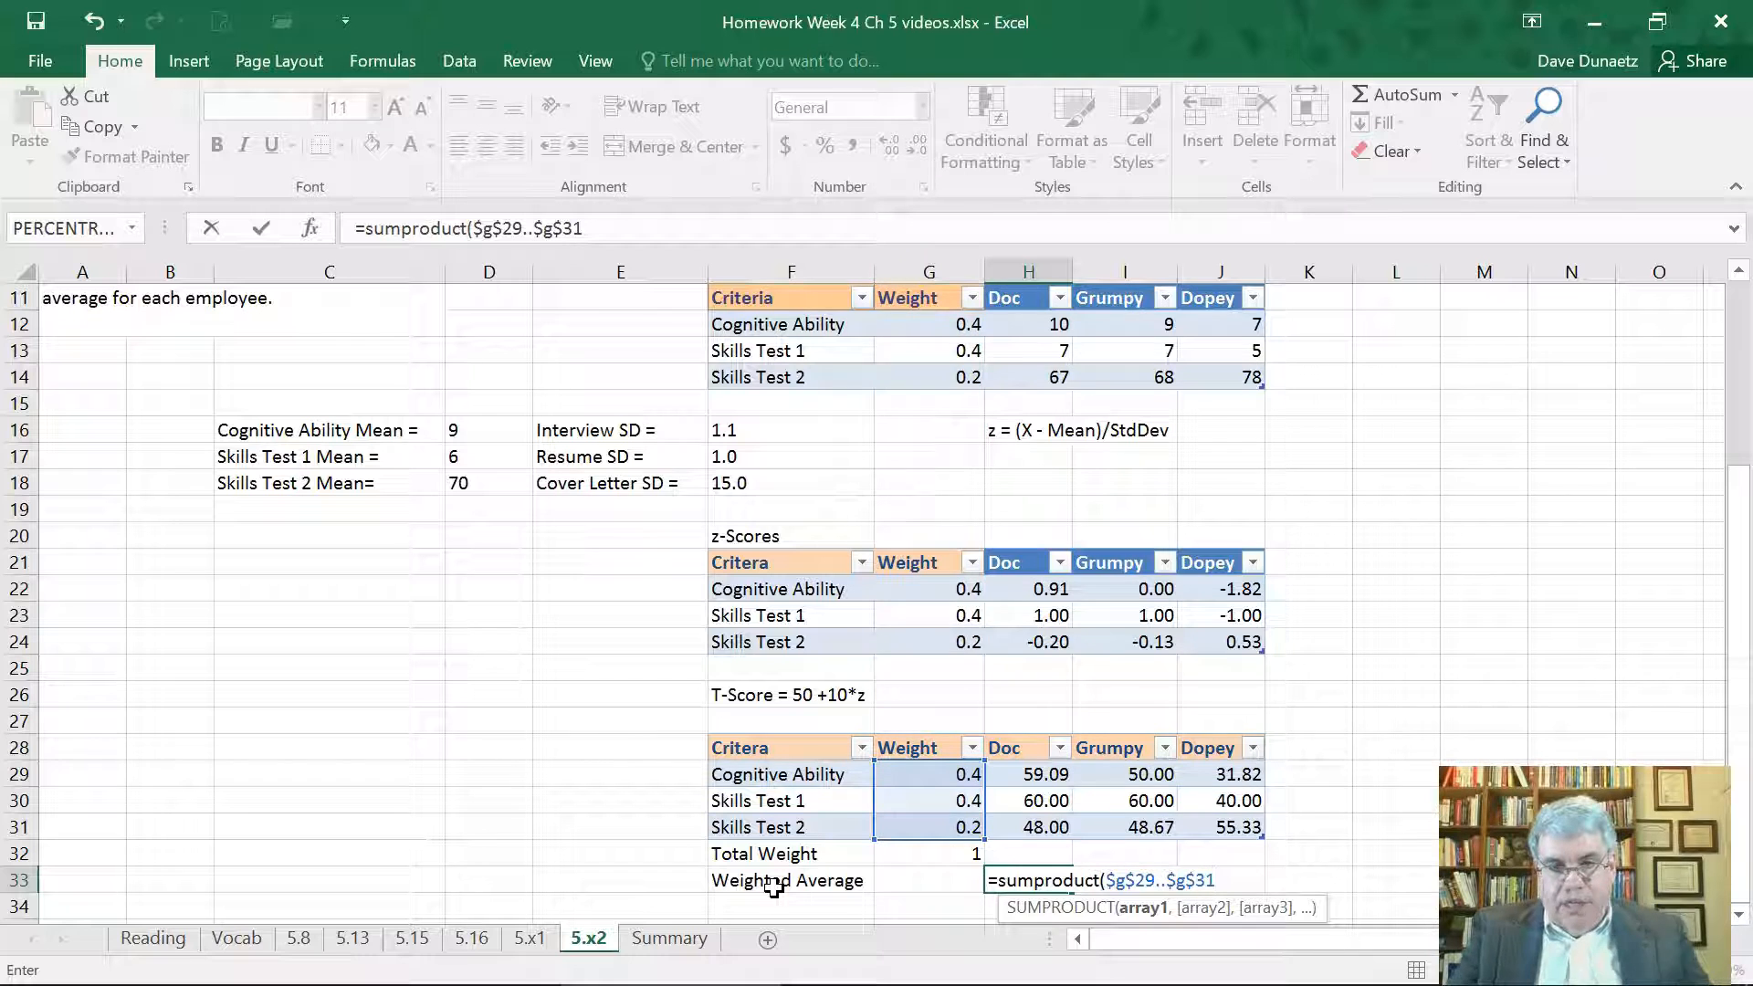
pyautogui.write(',')
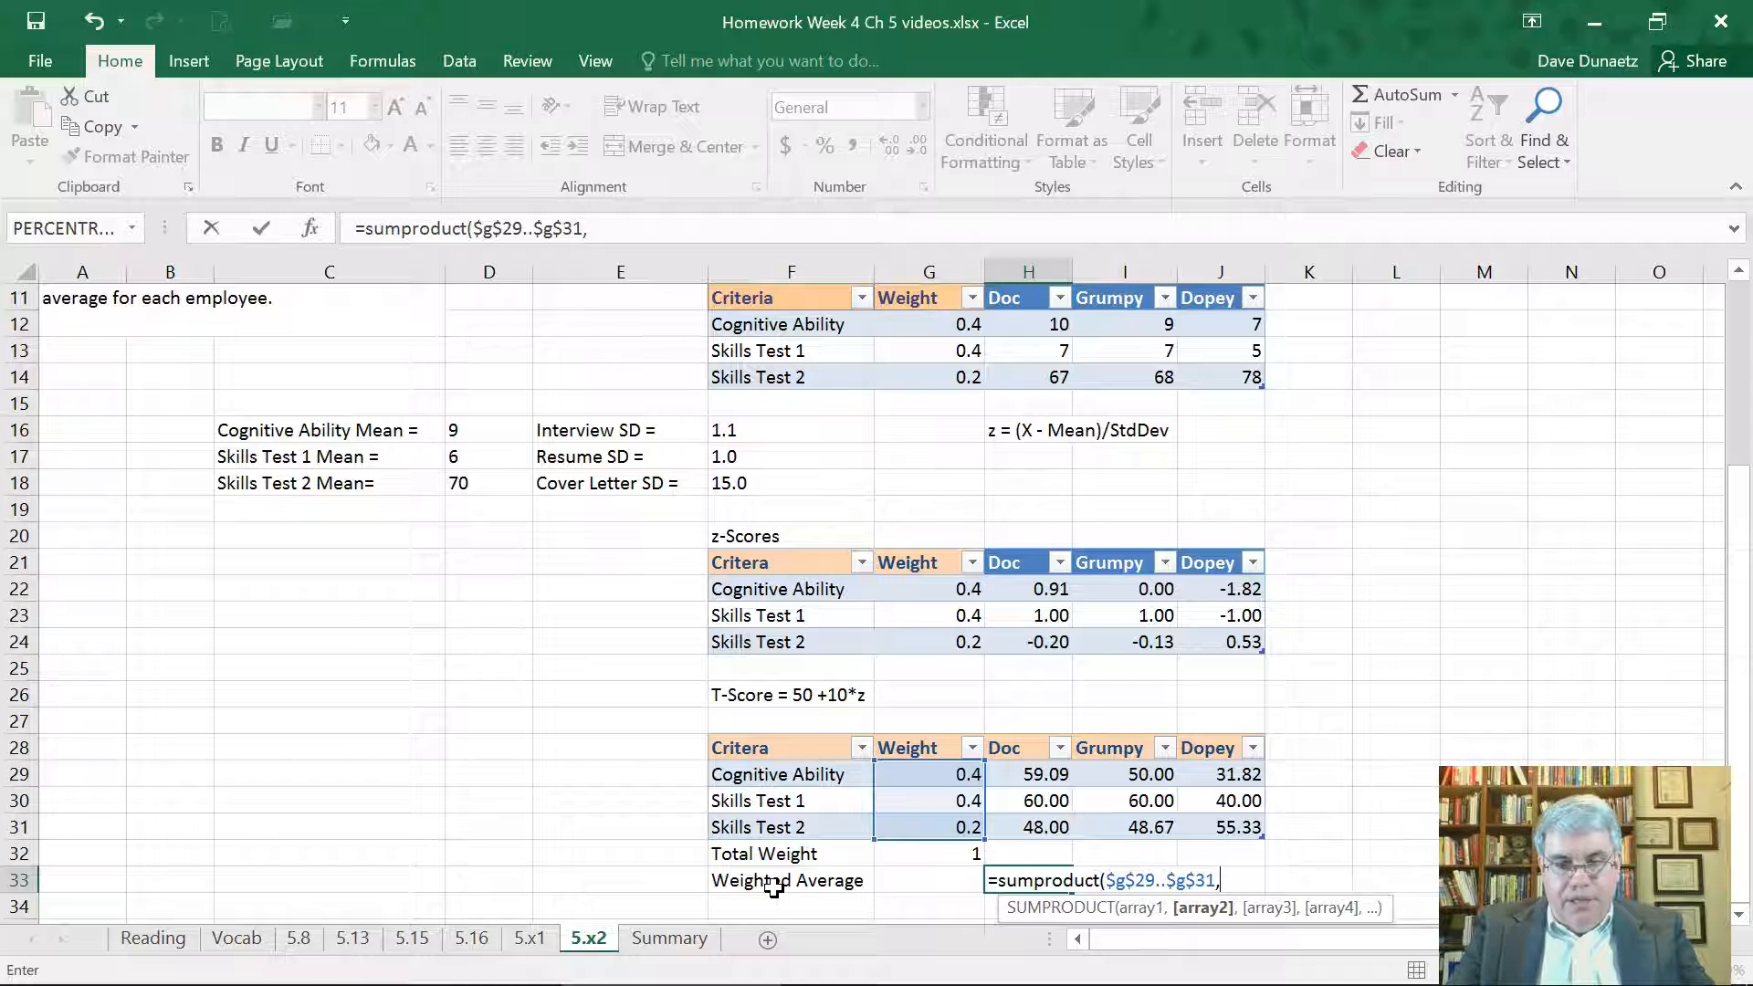
pyautogui.write('h2')
pyautogui.write('9..')
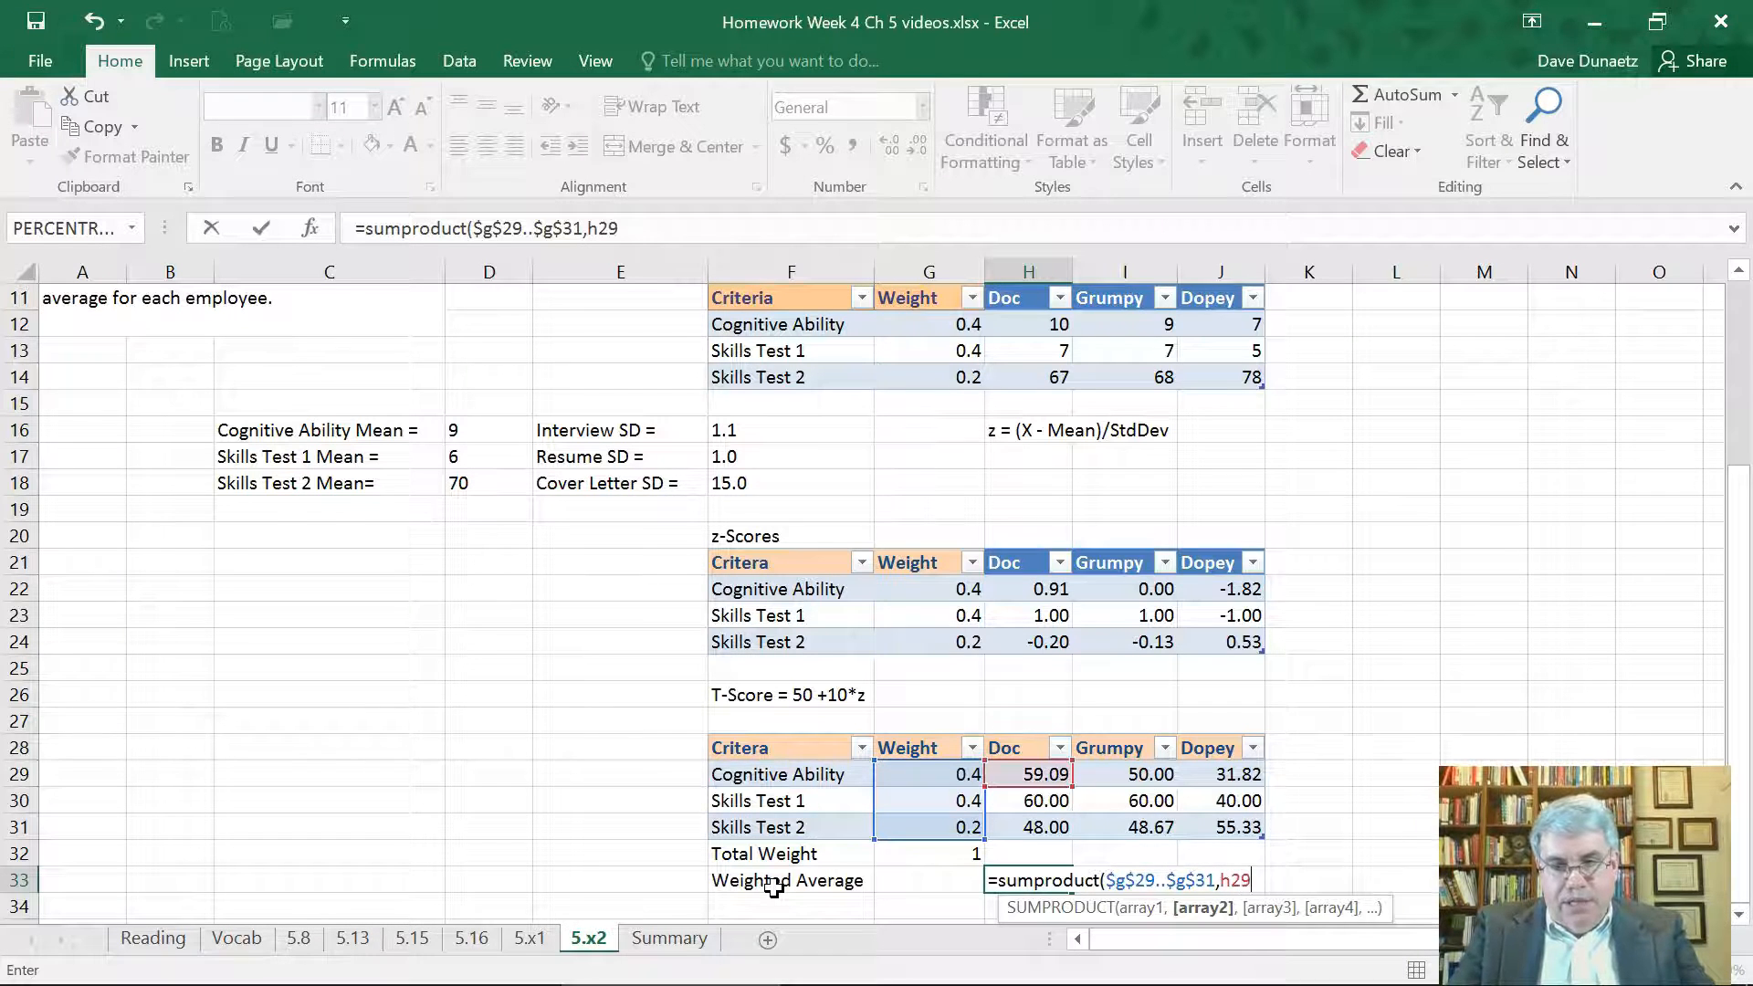
pyautogui.write('h')
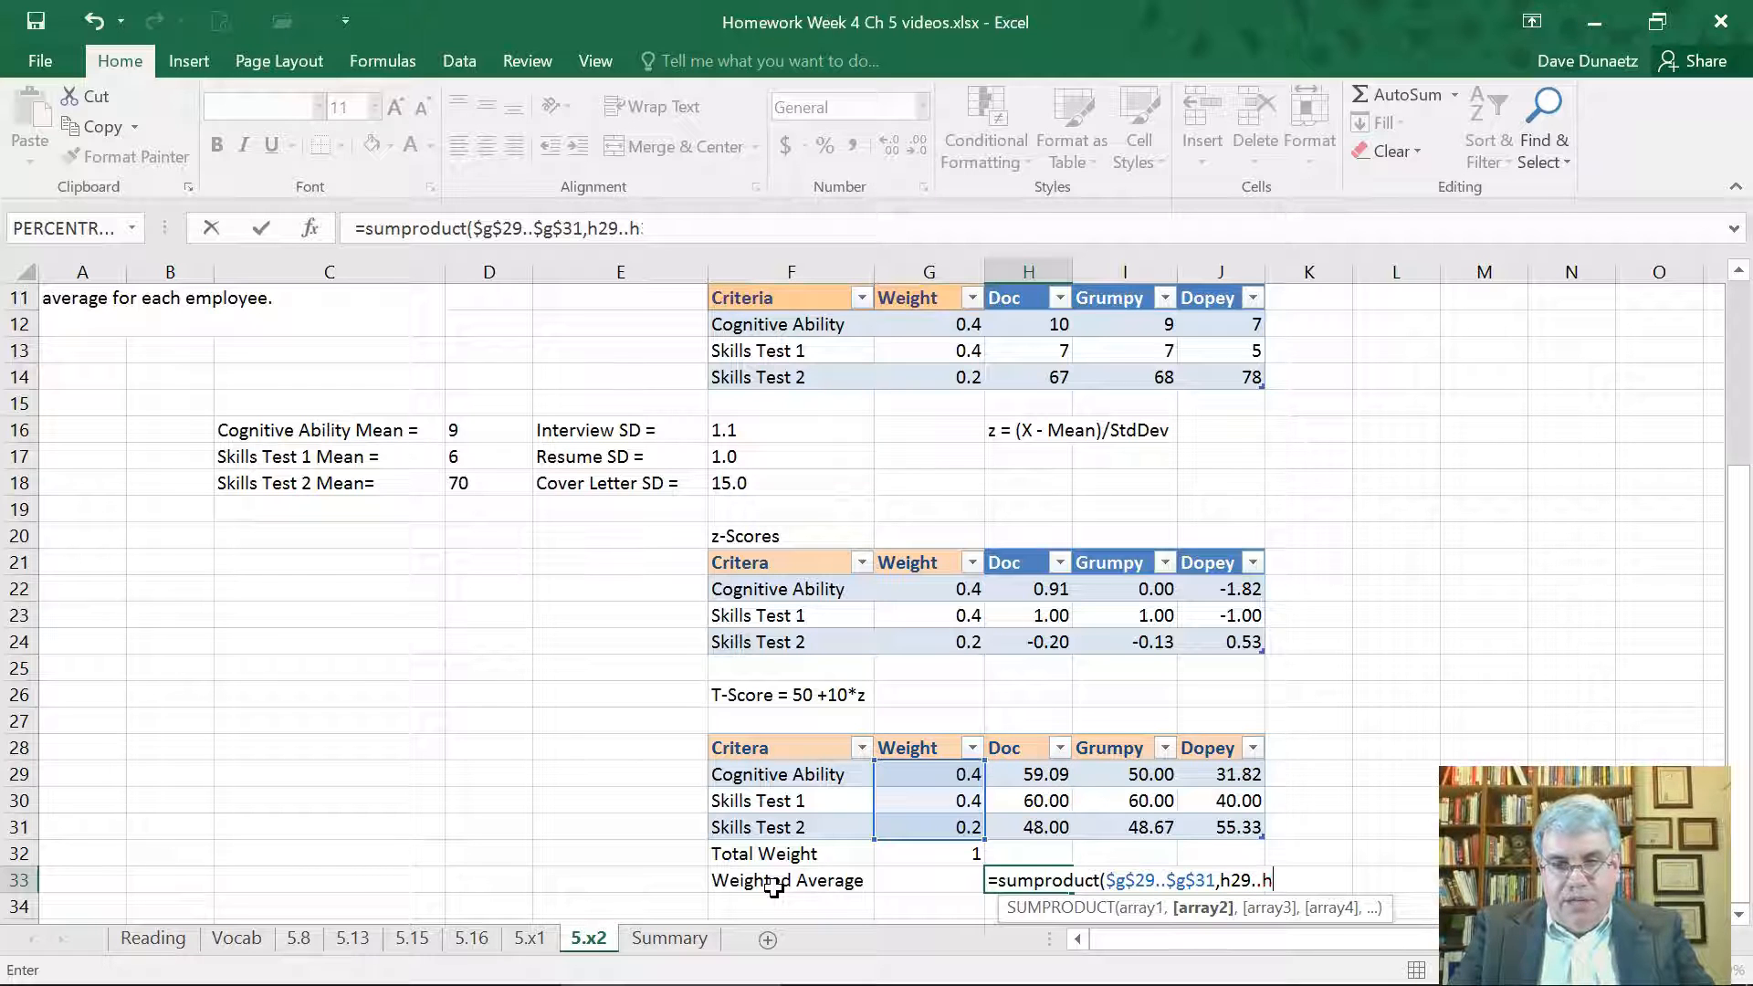
pyautogui.write('31)/')
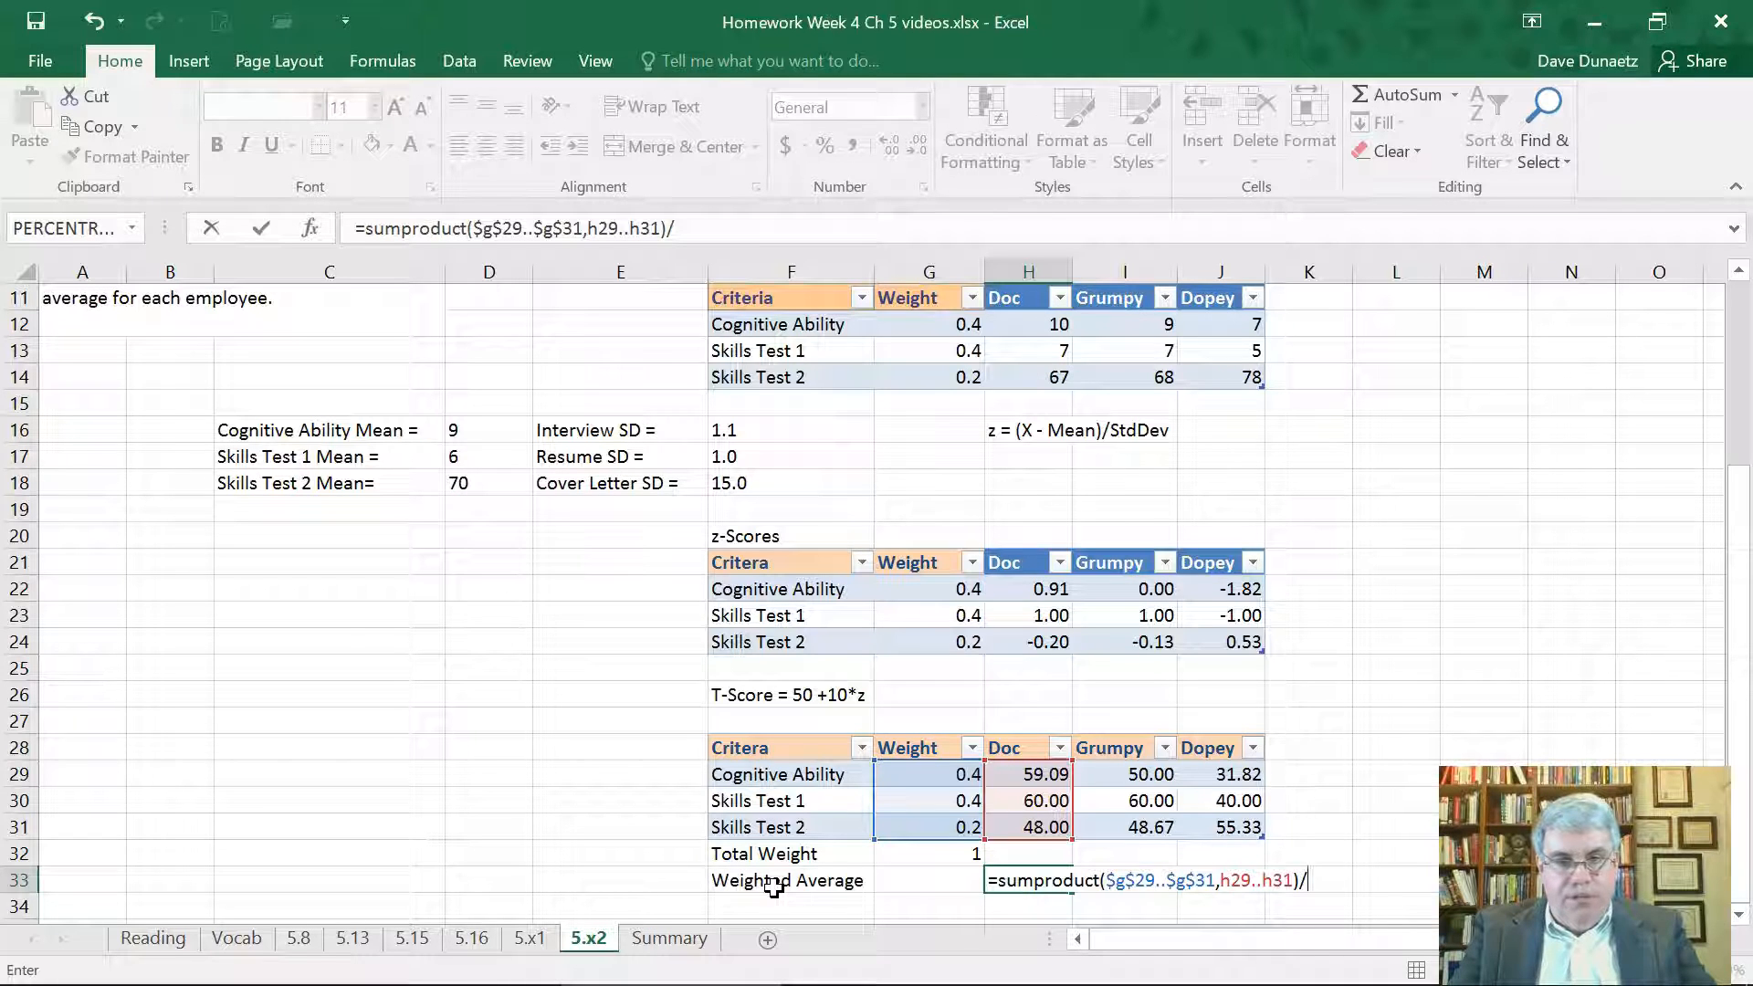
pyautogui.write('g')
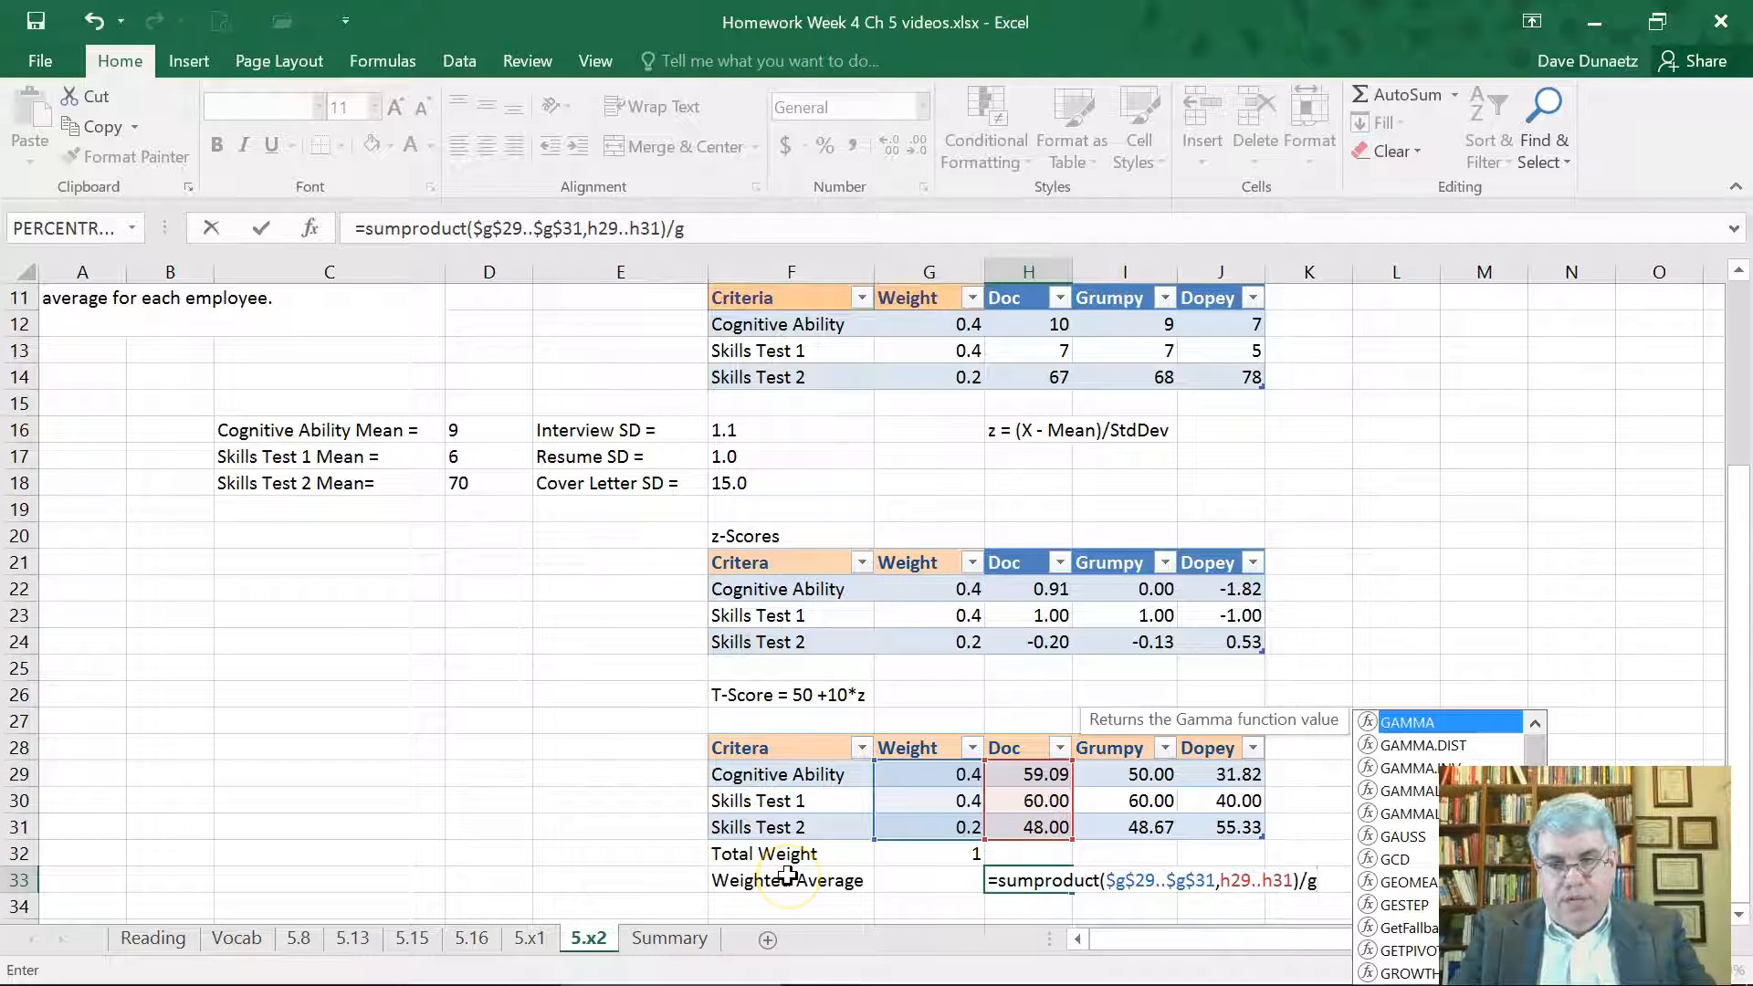
pyautogui.press('BackSpace')
pyautogui.write('$g$32')
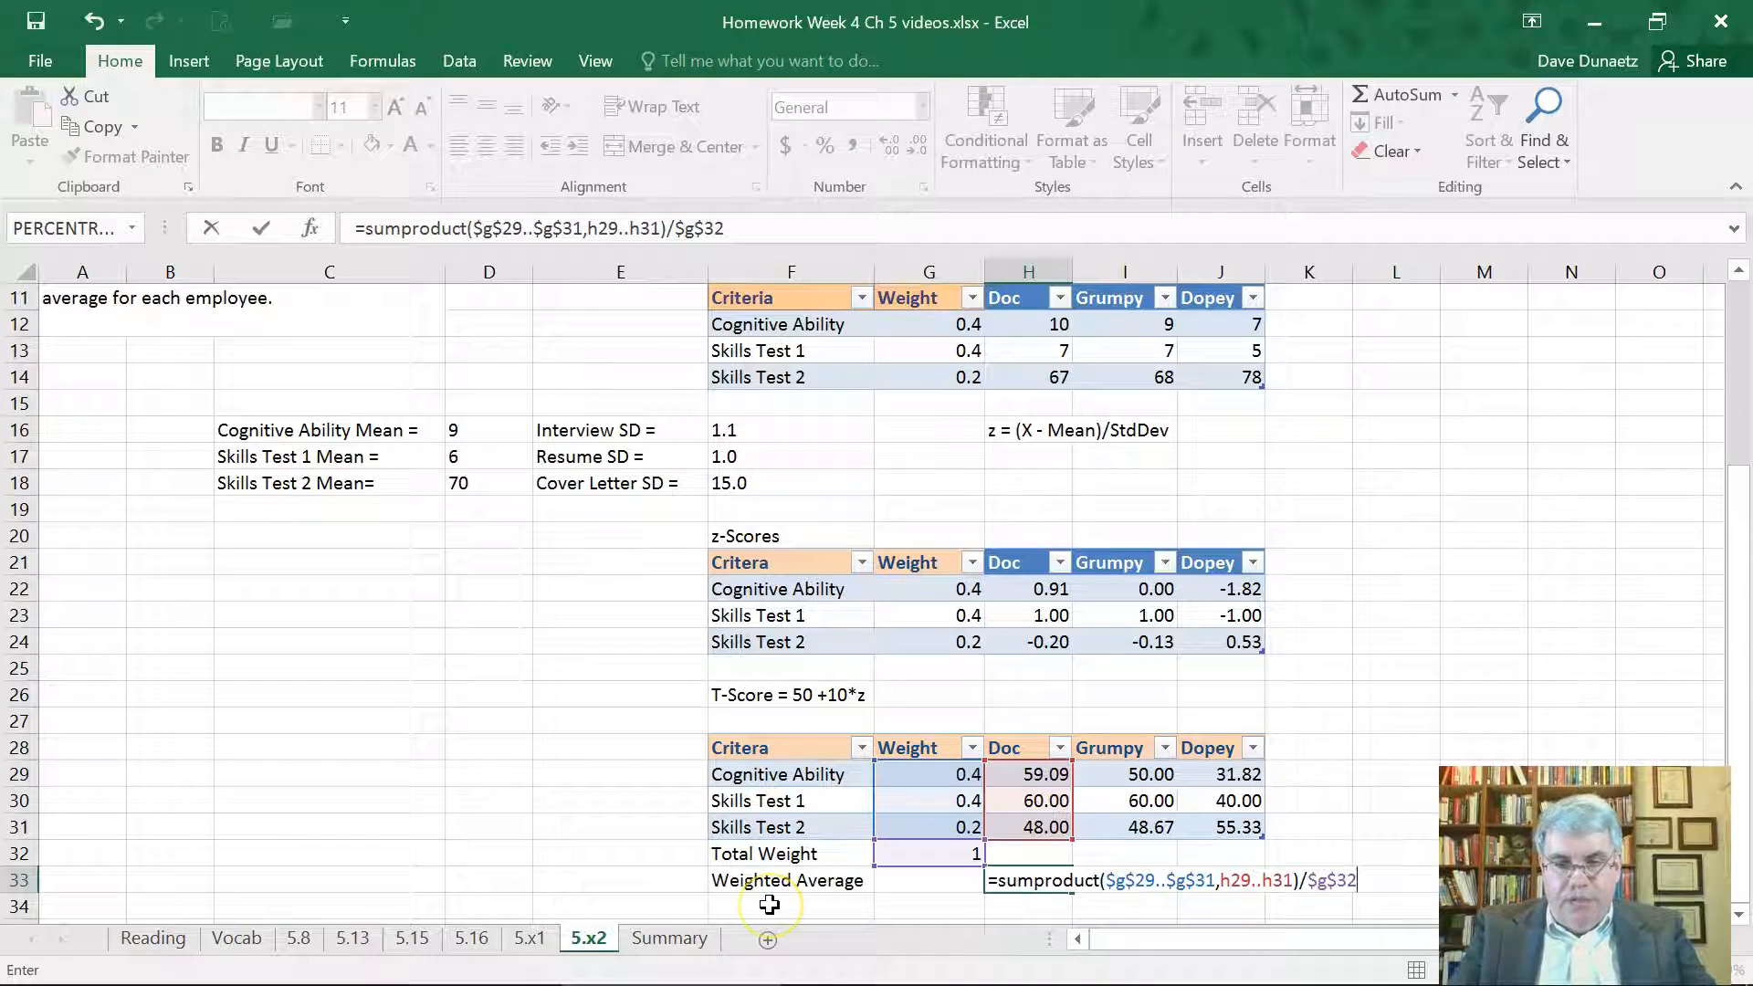
pyautogui.write(')')
pyautogui.press('Return')
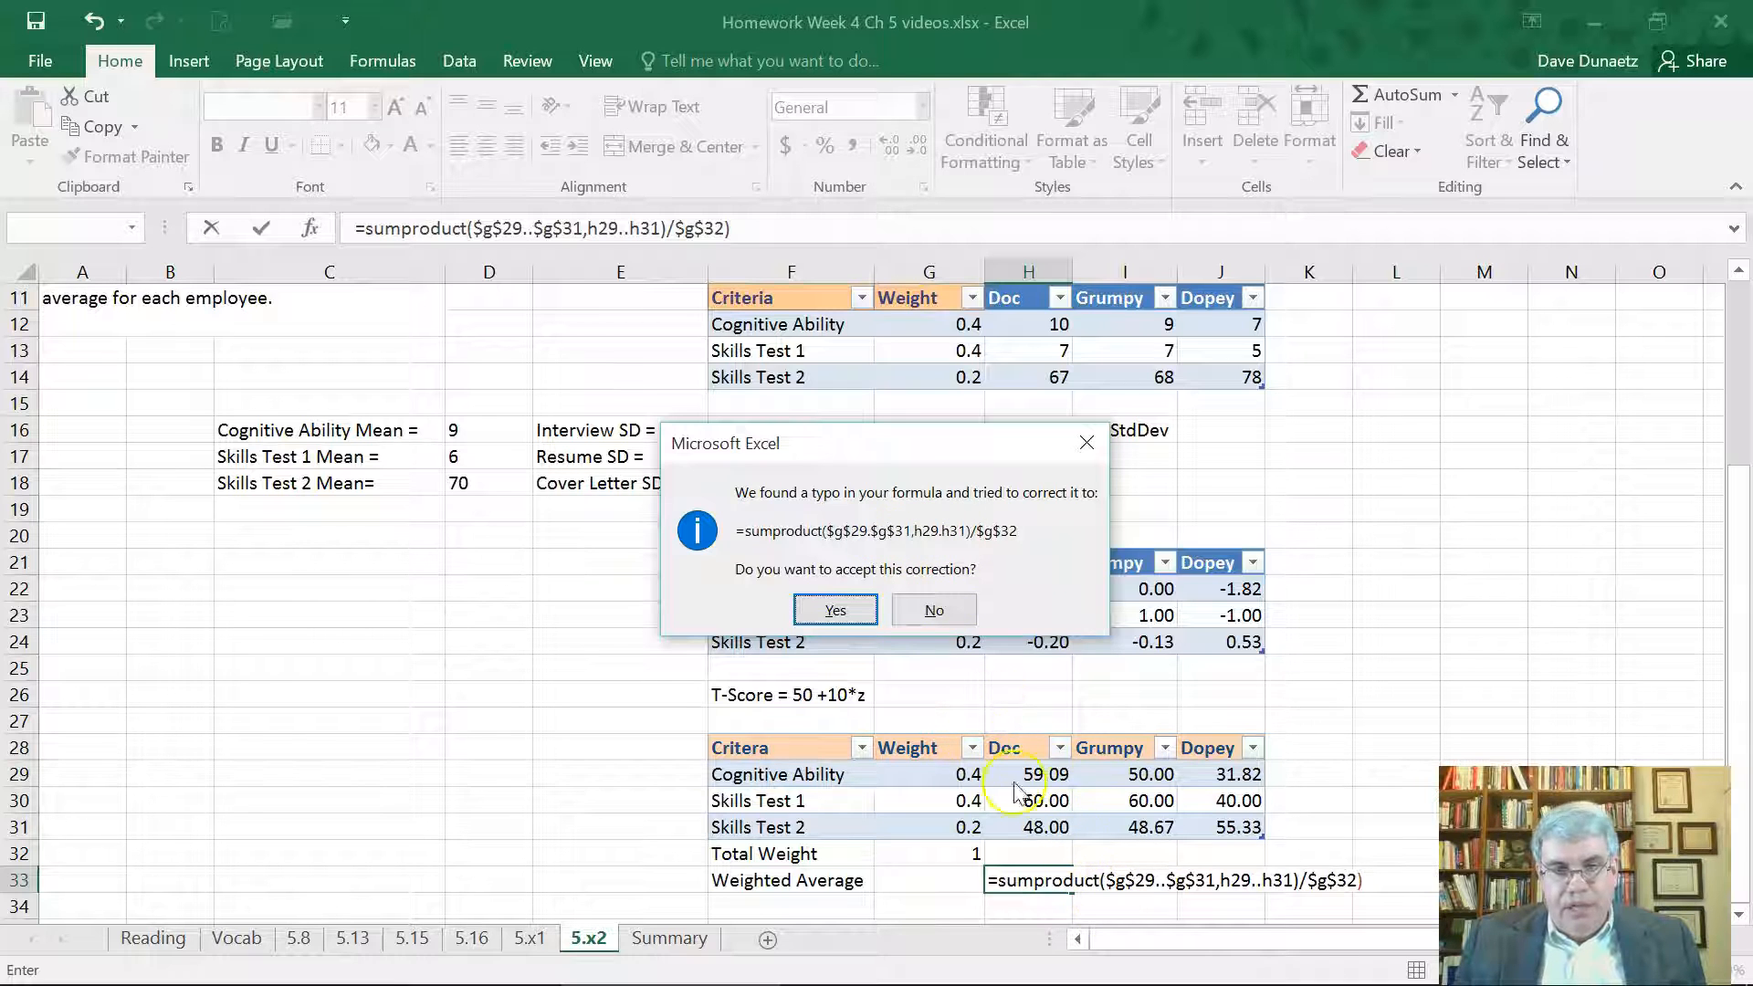
pyautogui.click(836, 614)
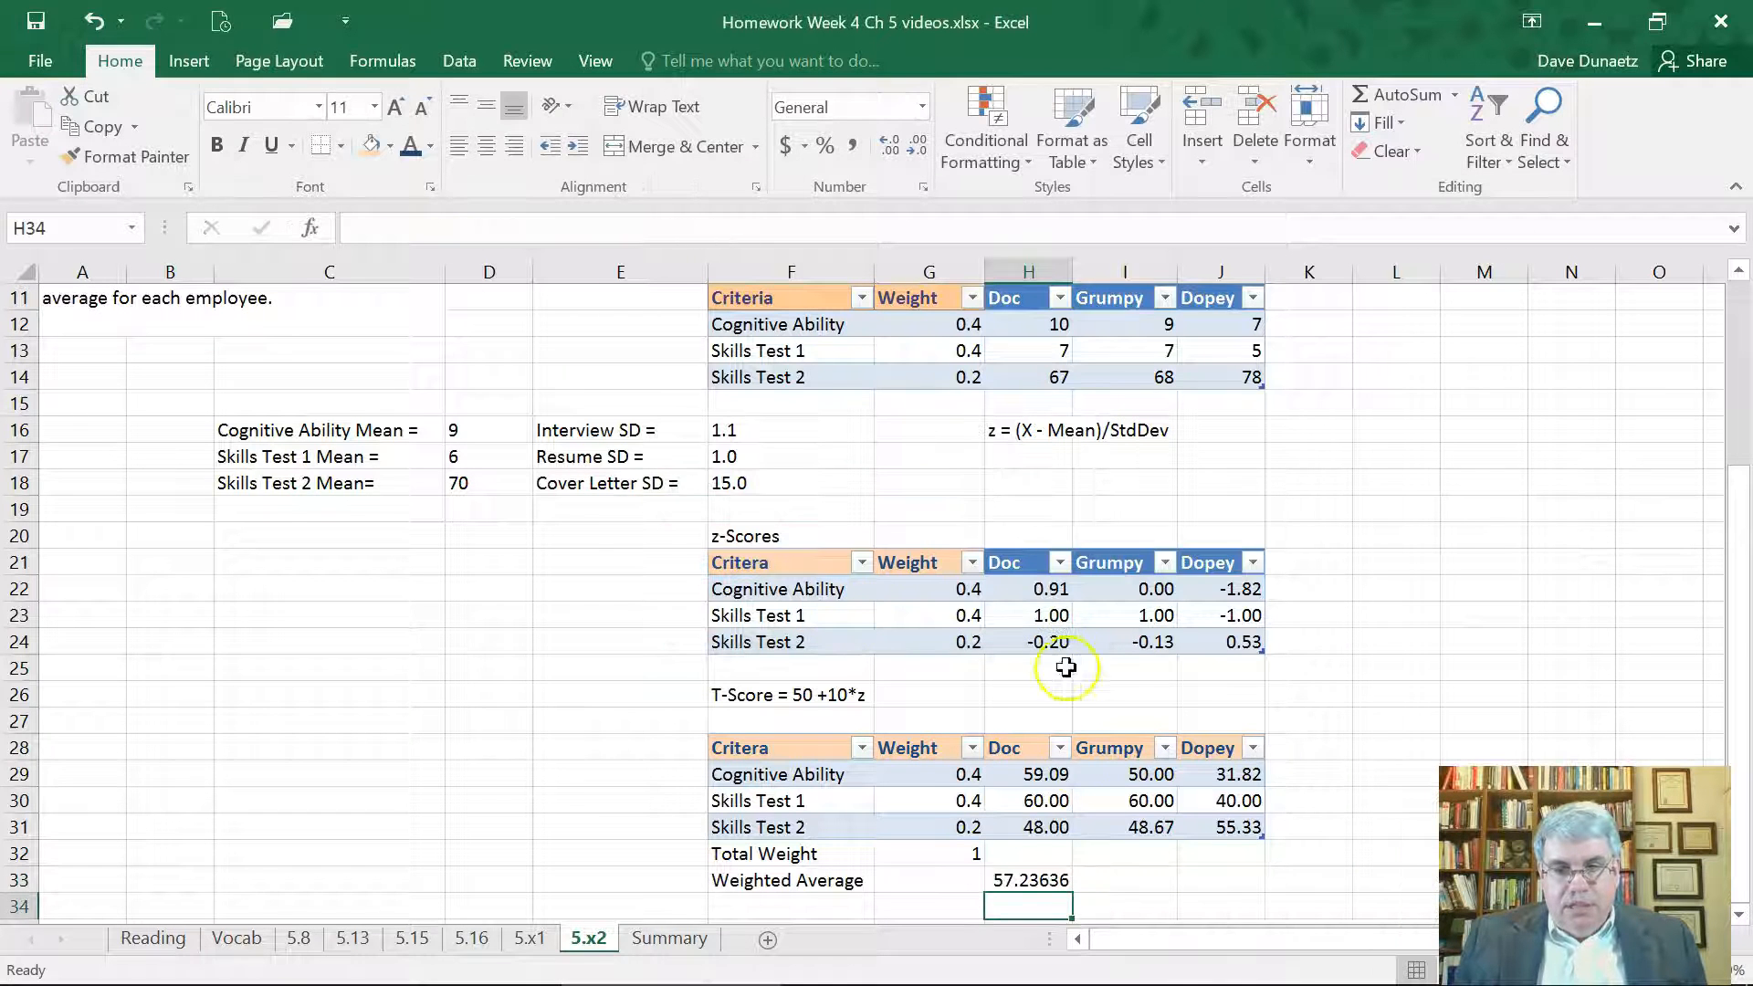
# Fill the weighted average formula from H33 across to J33 and format these cells as Number with two decimals.
pyautogui.click(1041, 882)
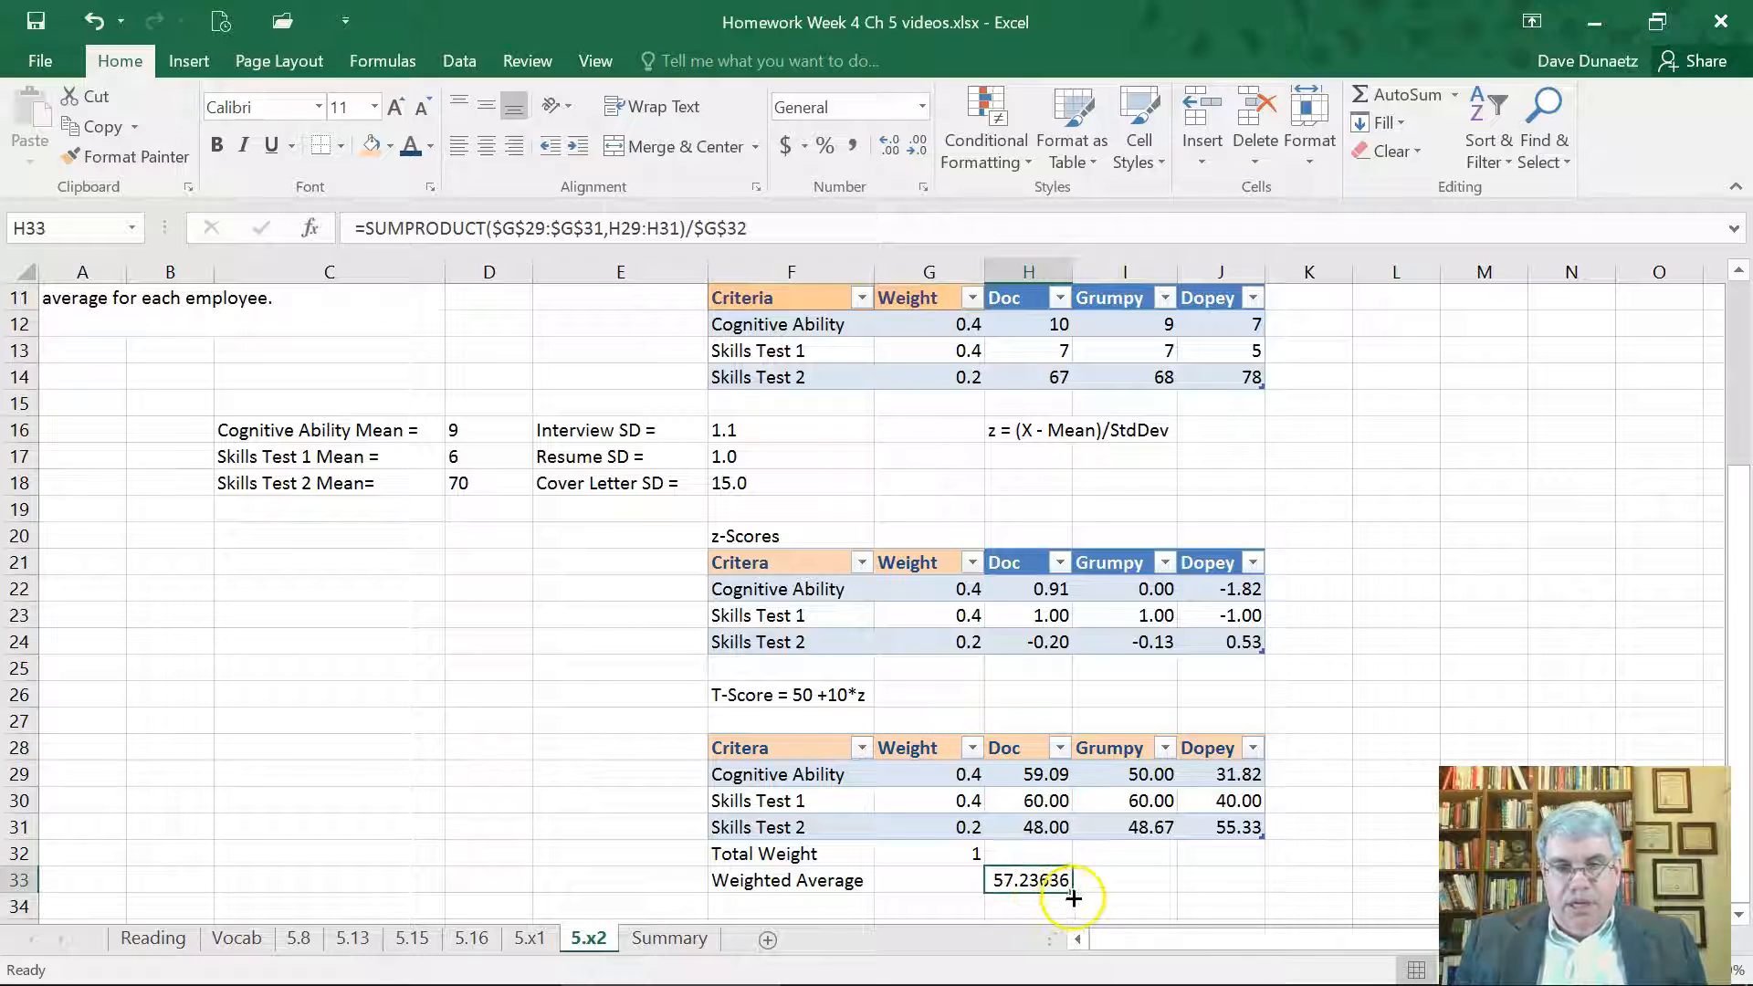
pyautogui.moveTo(1075, 888); pyautogui.dragTo(1226, 886)
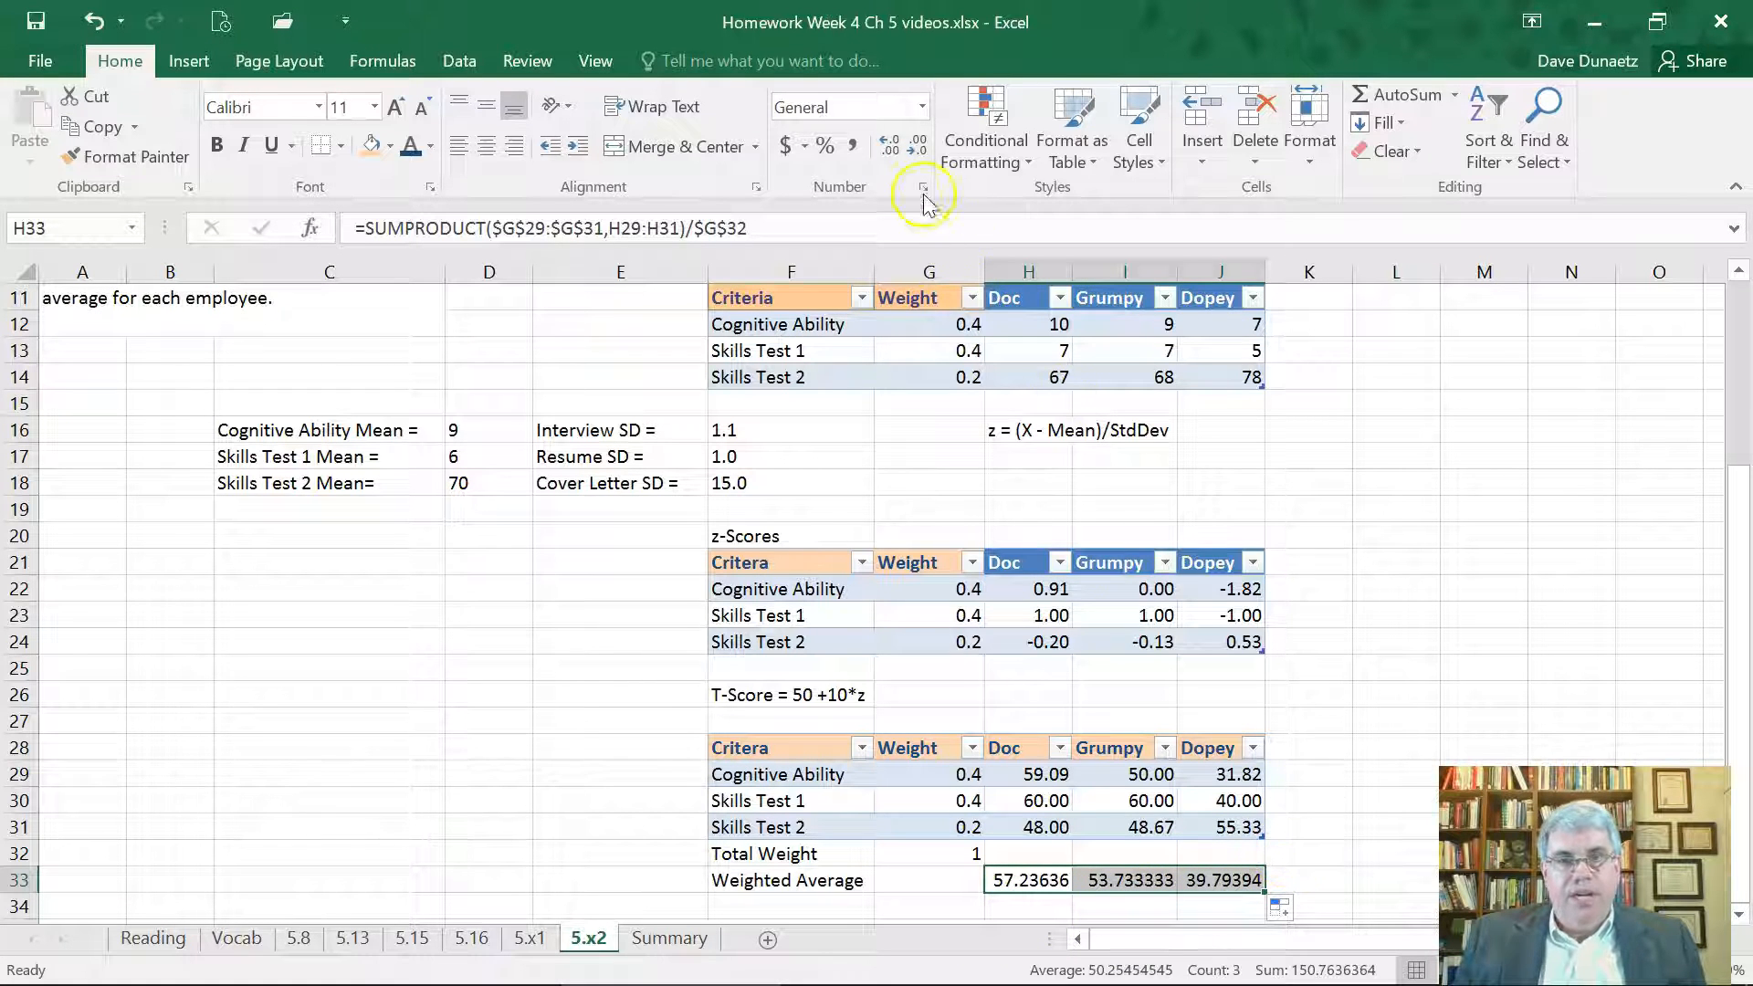
pyautogui.click(927, 110)
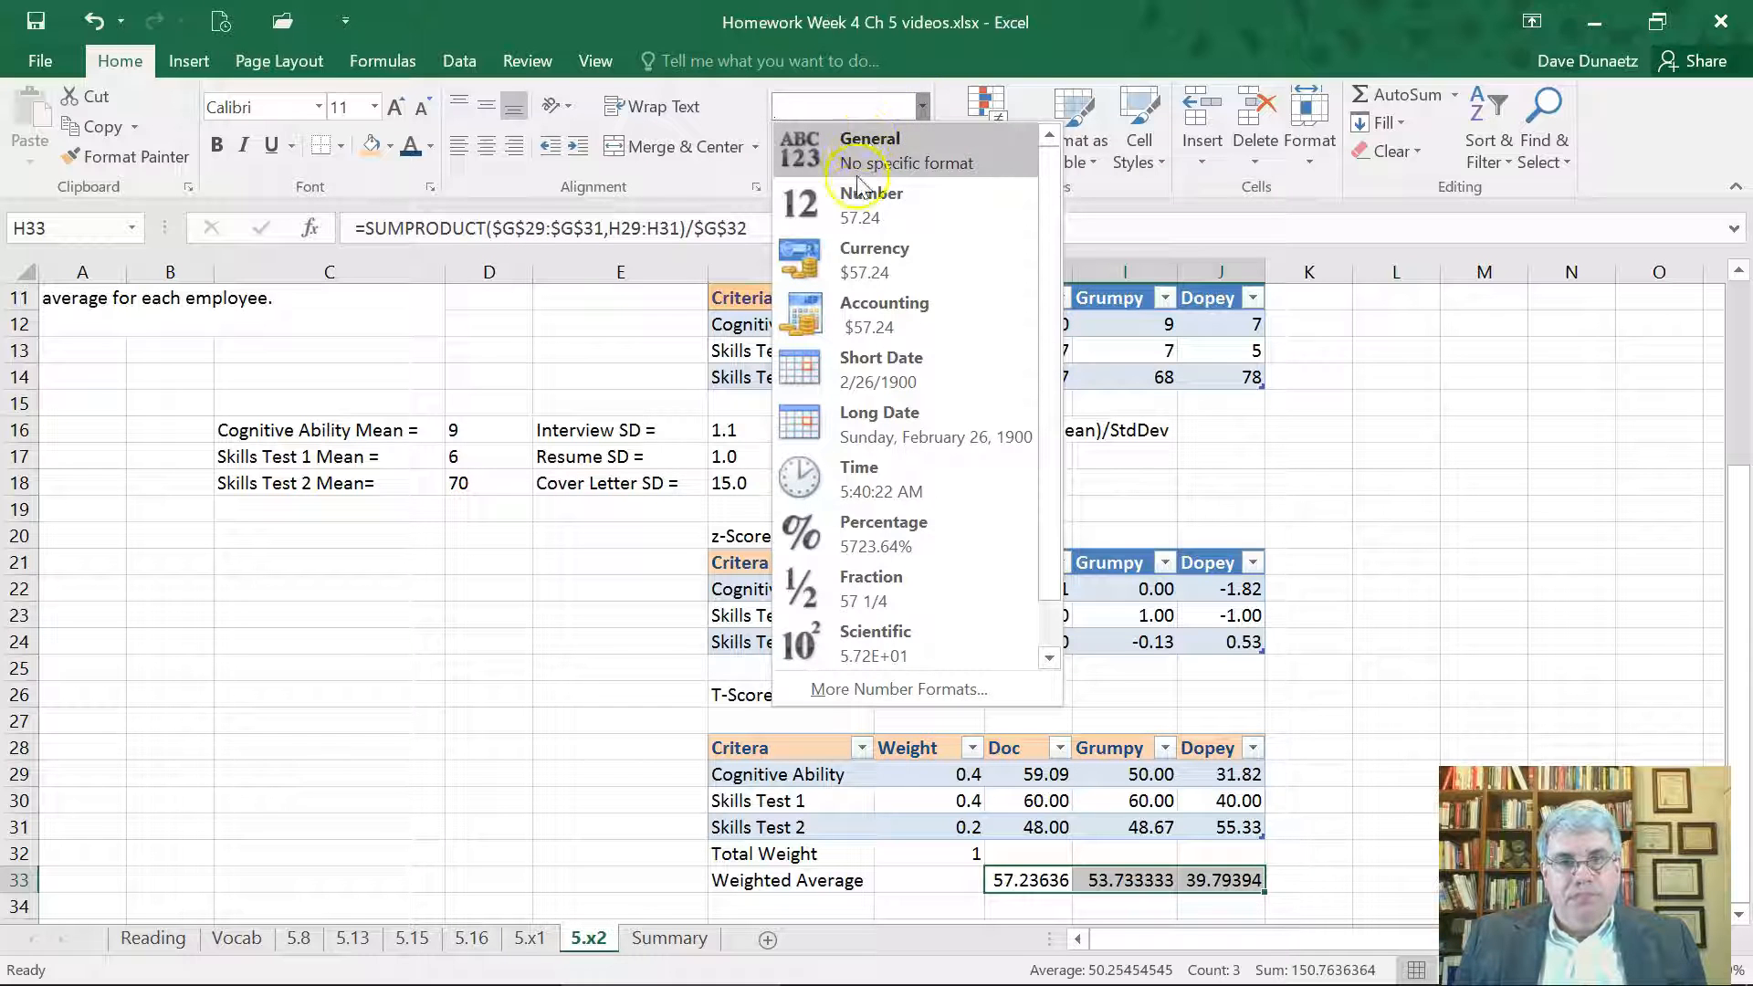
pyautogui.click(1013, 194)
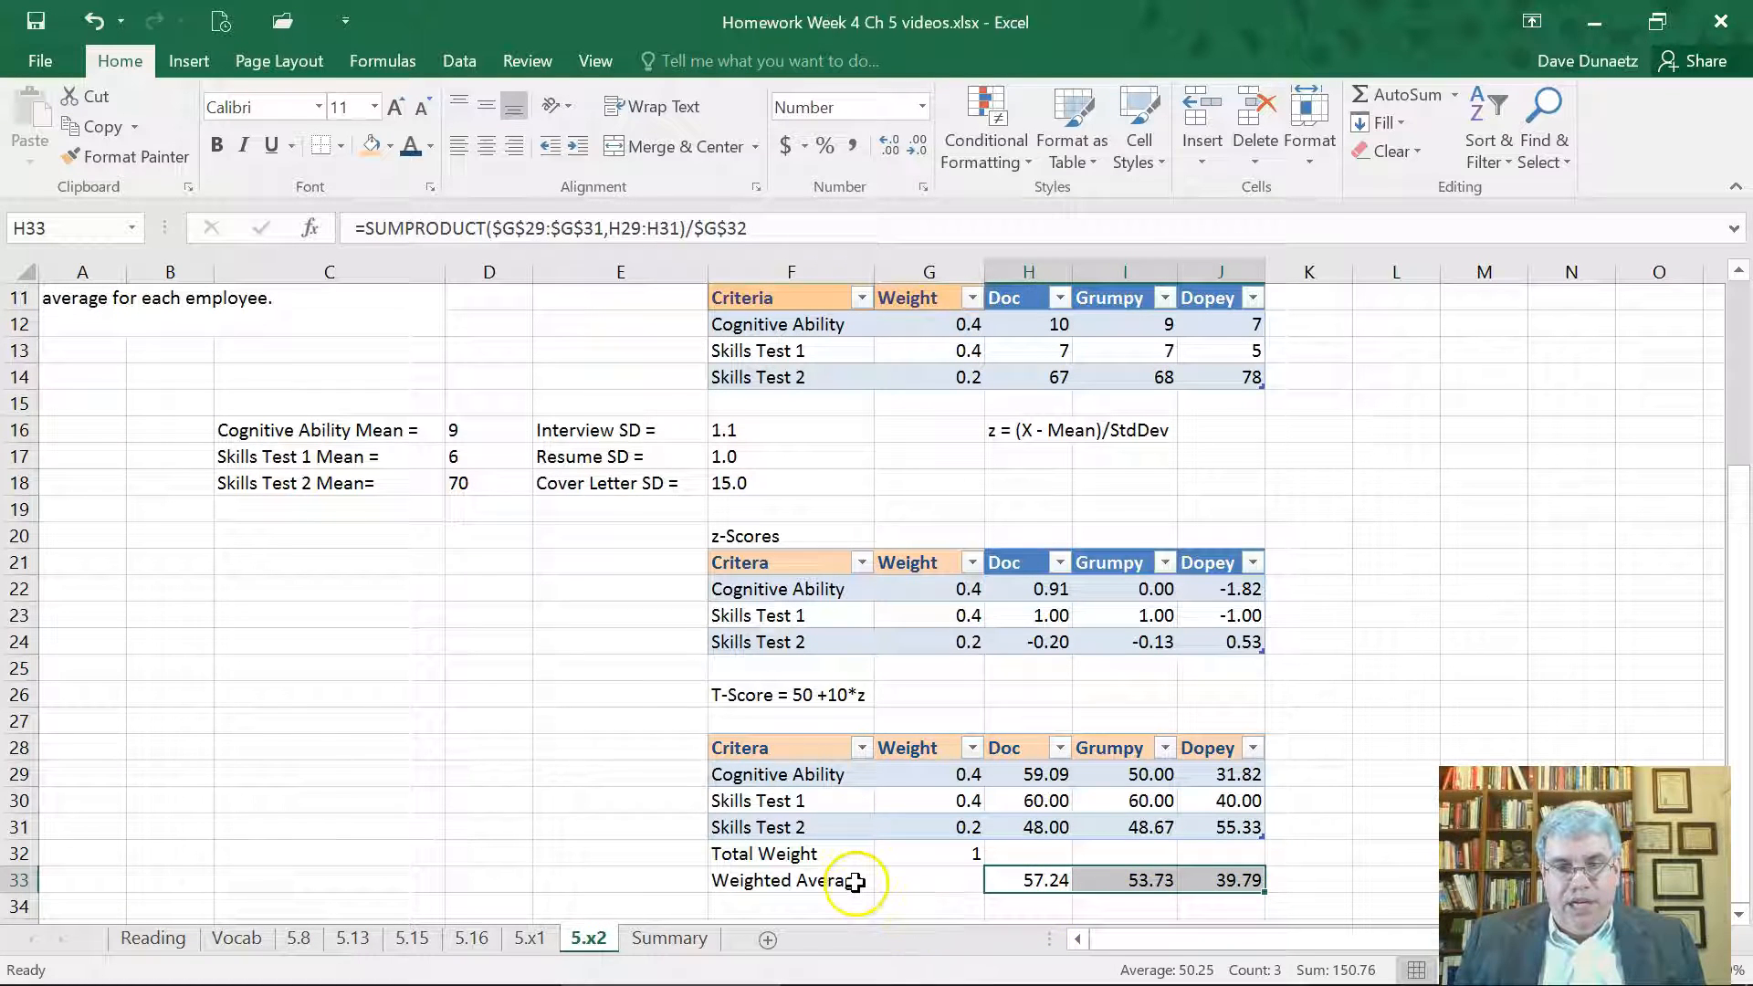
# Enter the conclusion "Doc is our top candidate" in G35, below the weighted averages.
pyautogui.scroll(-1, 855, 882)
pyautogui.click(898, 854)
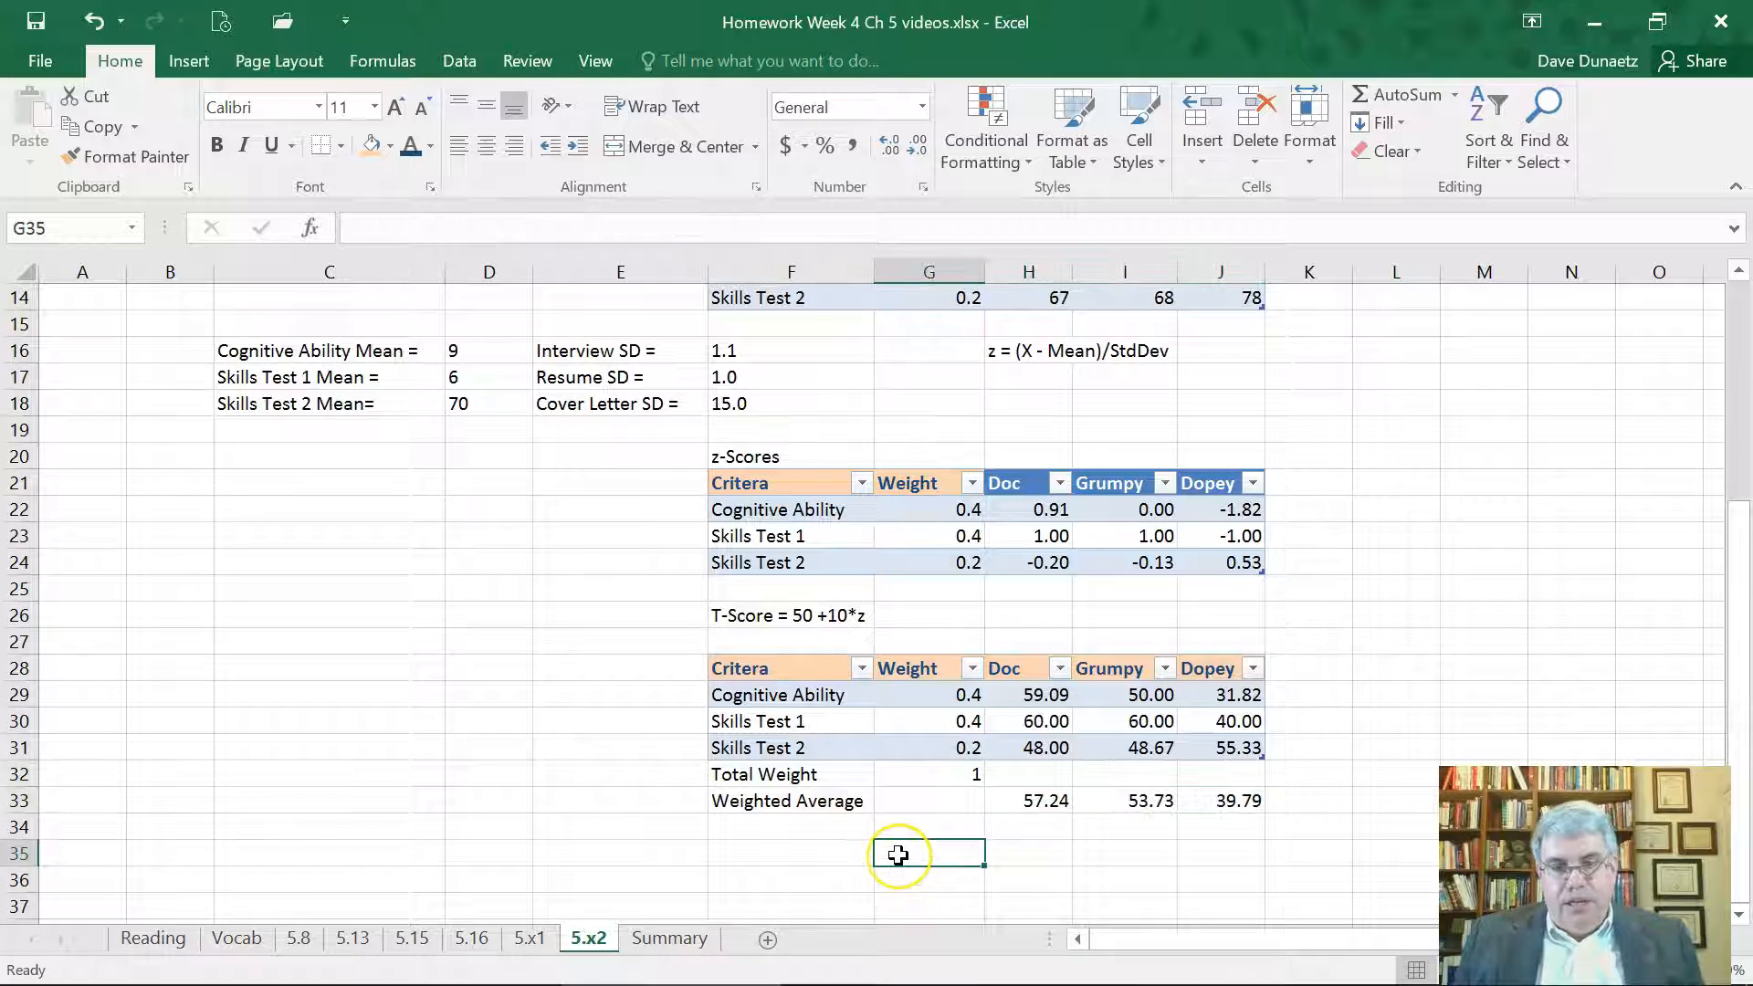
pyautogui.write('Do')
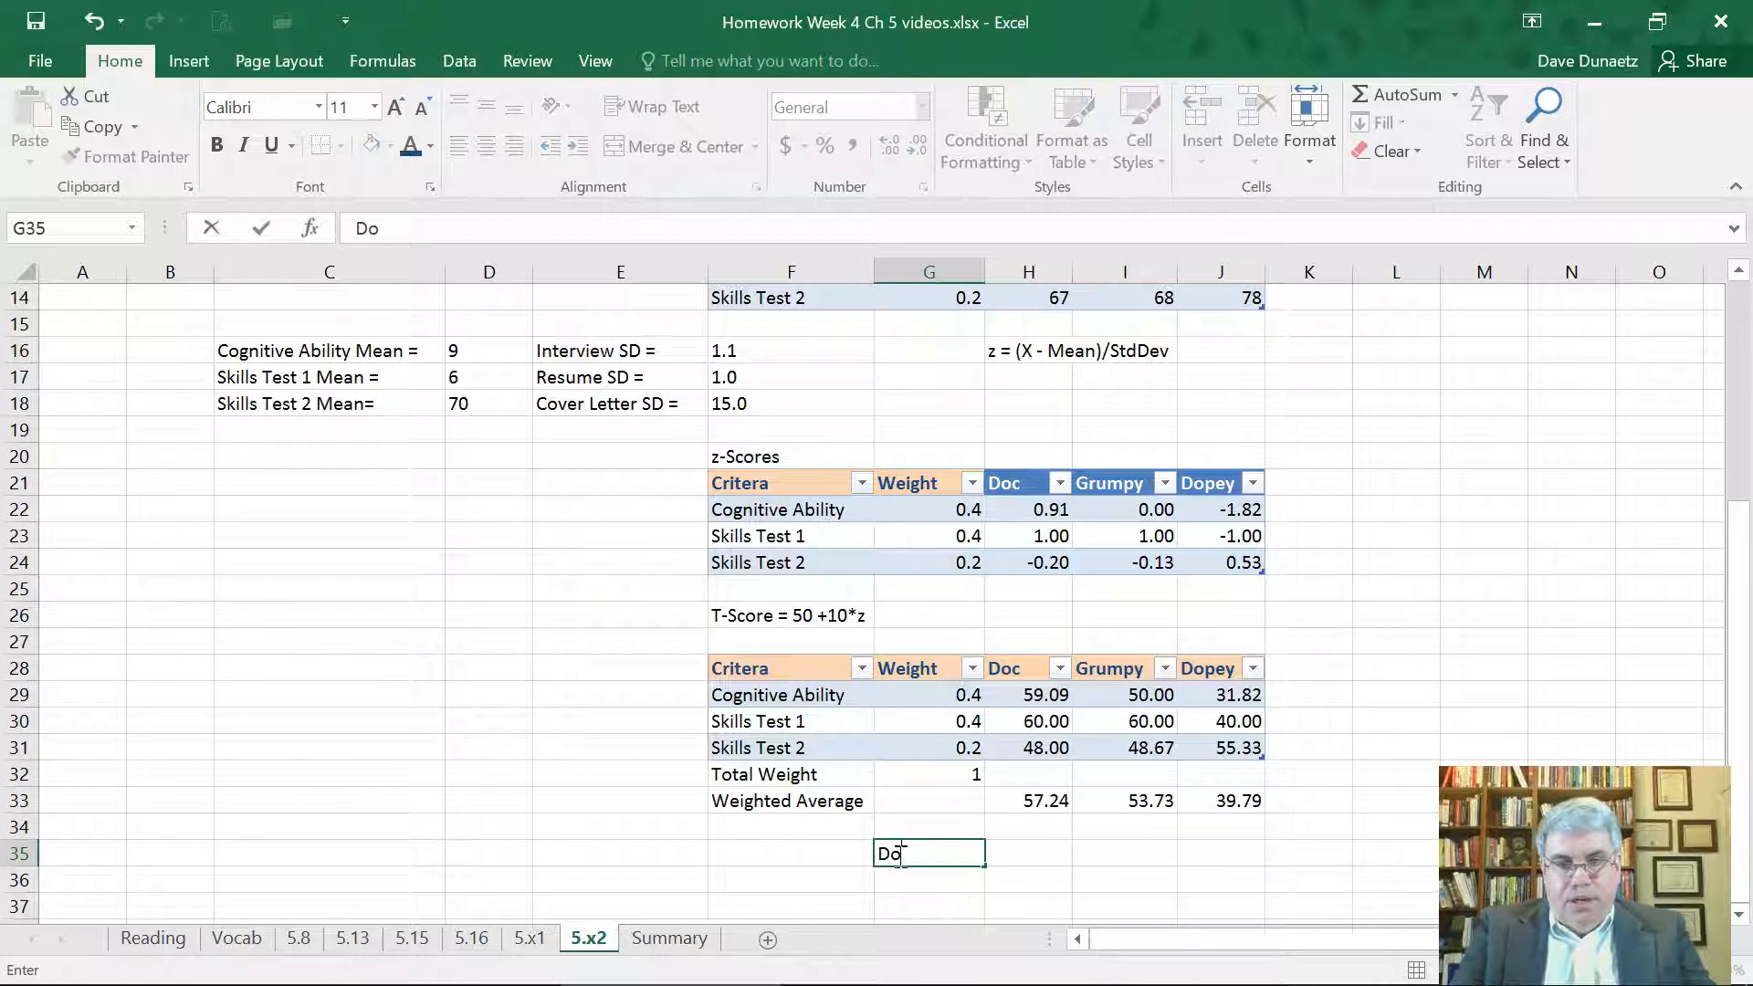
pyautogui.write('c is our top candidate')
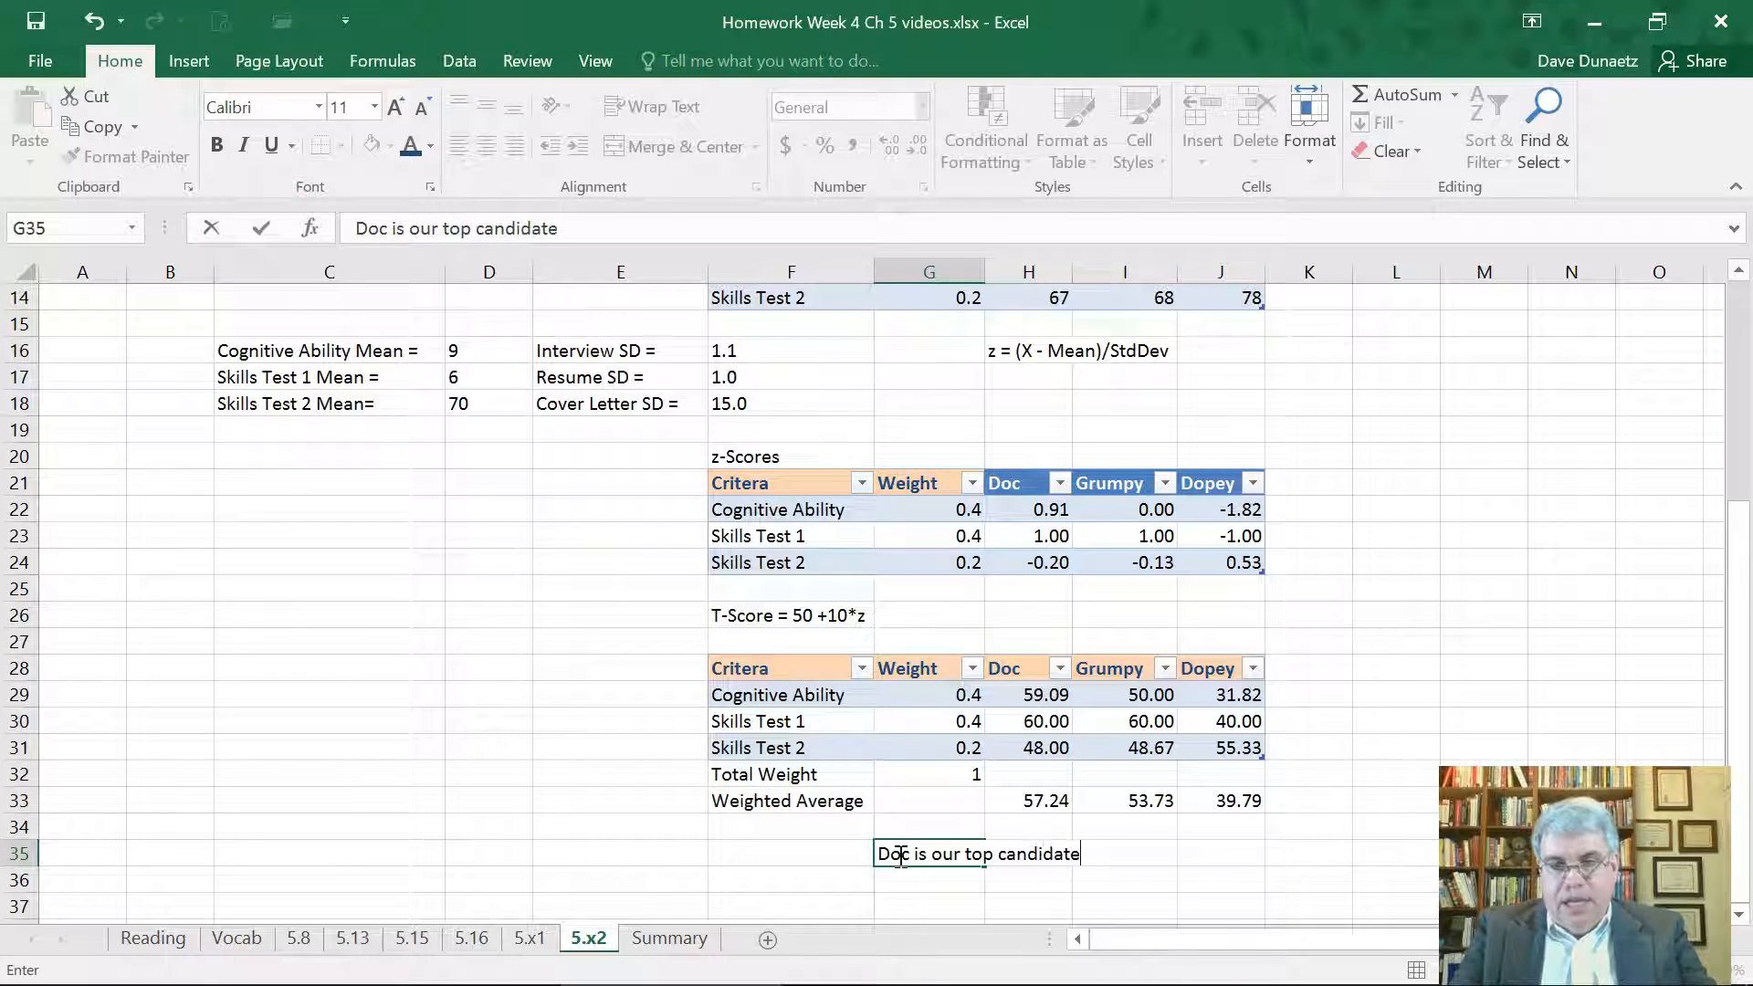